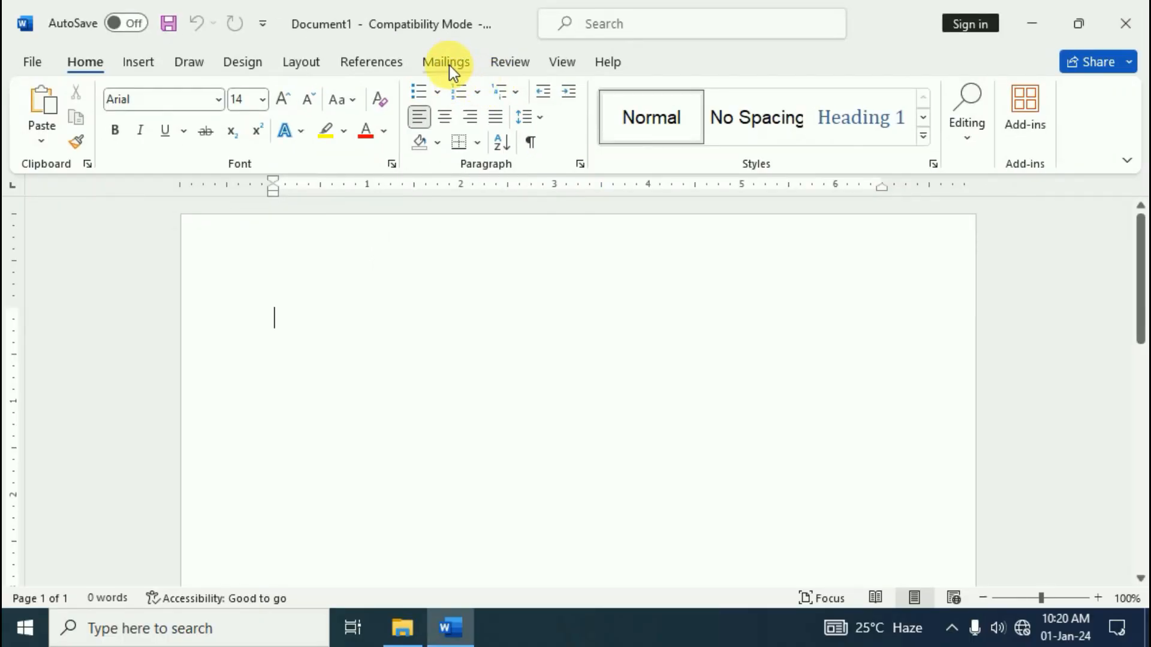
Switch to the Mailings ribbon to show the mail merge and envelope tools
left_click(447, 63)
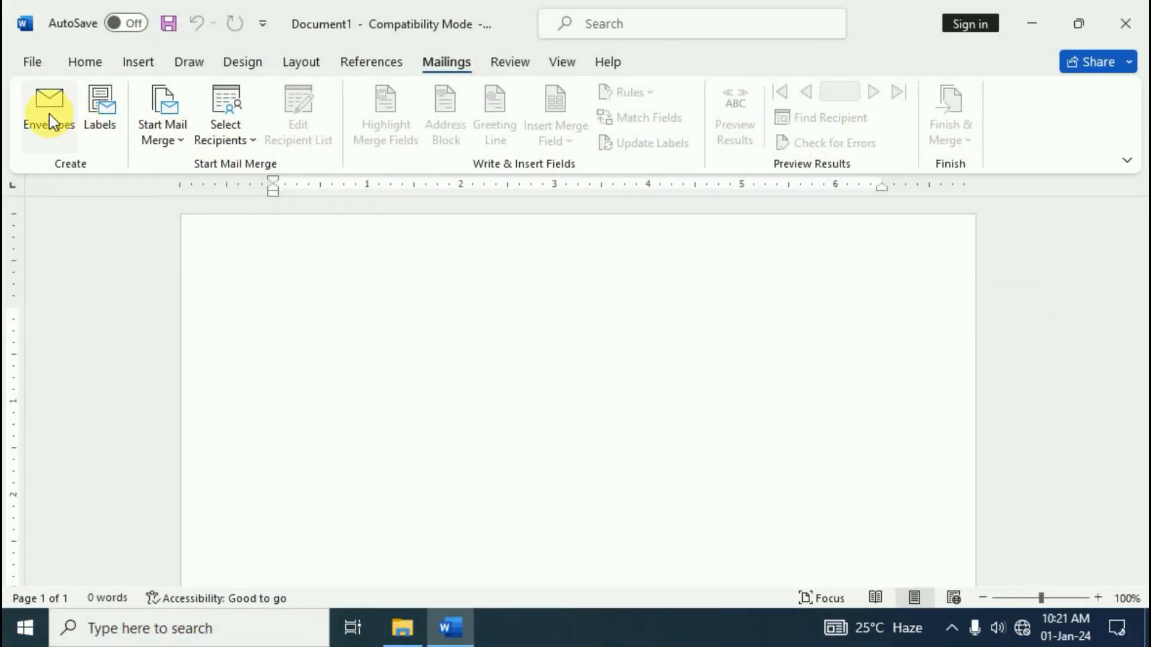
Open Envelopes and type the recipient's three-line postal address as the delivery address
left_click(80, 125)
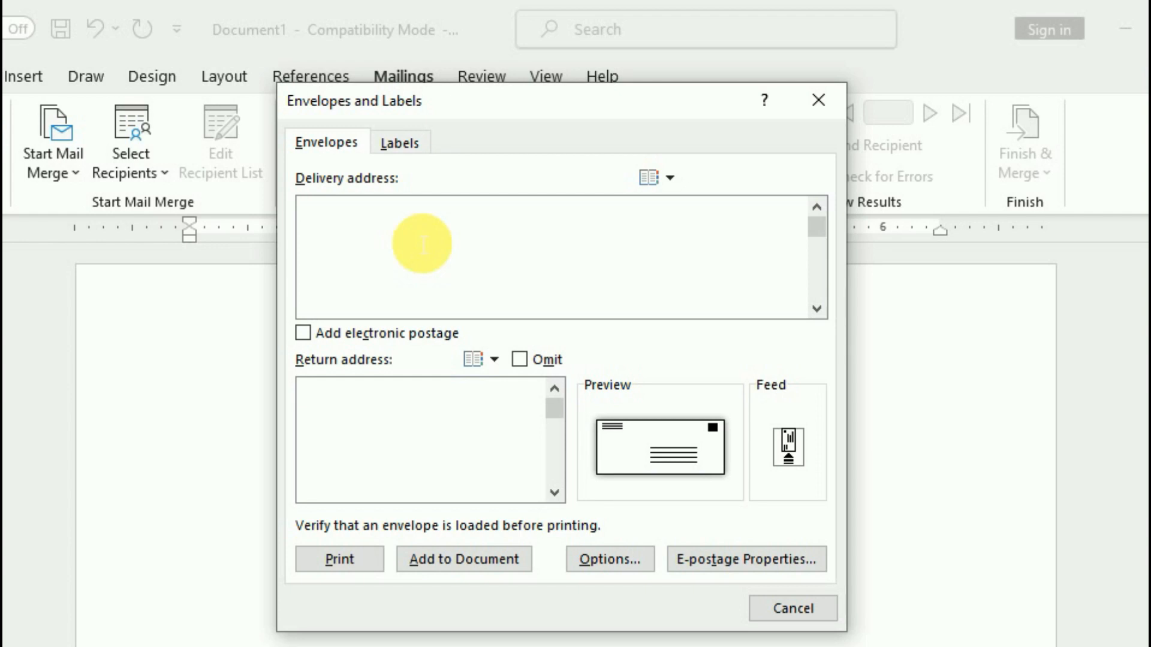
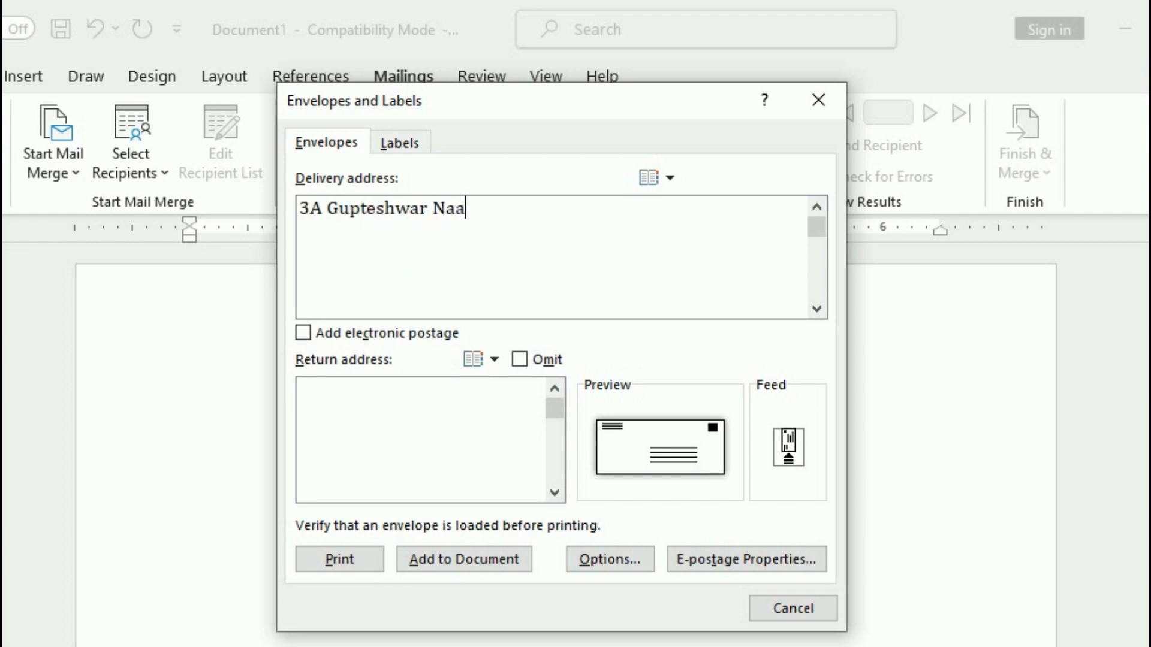
key("Return")
key("Return")
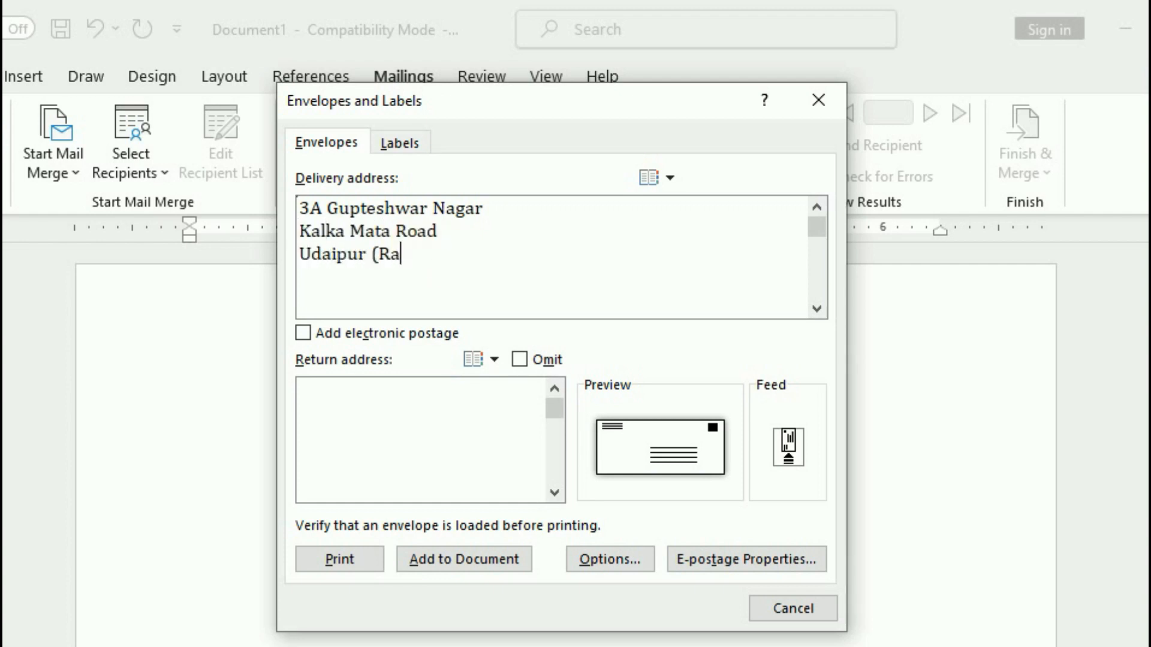
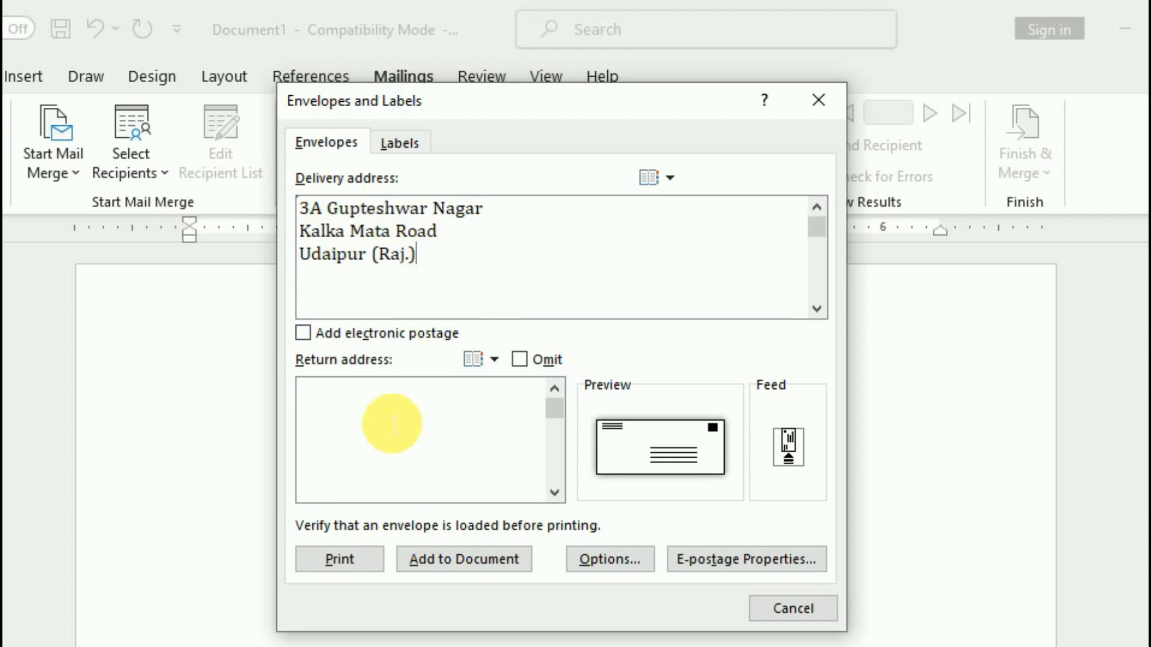
Enter a two-line return address, fixing typos, and bring up Envelope Options
left_click(352, 406)
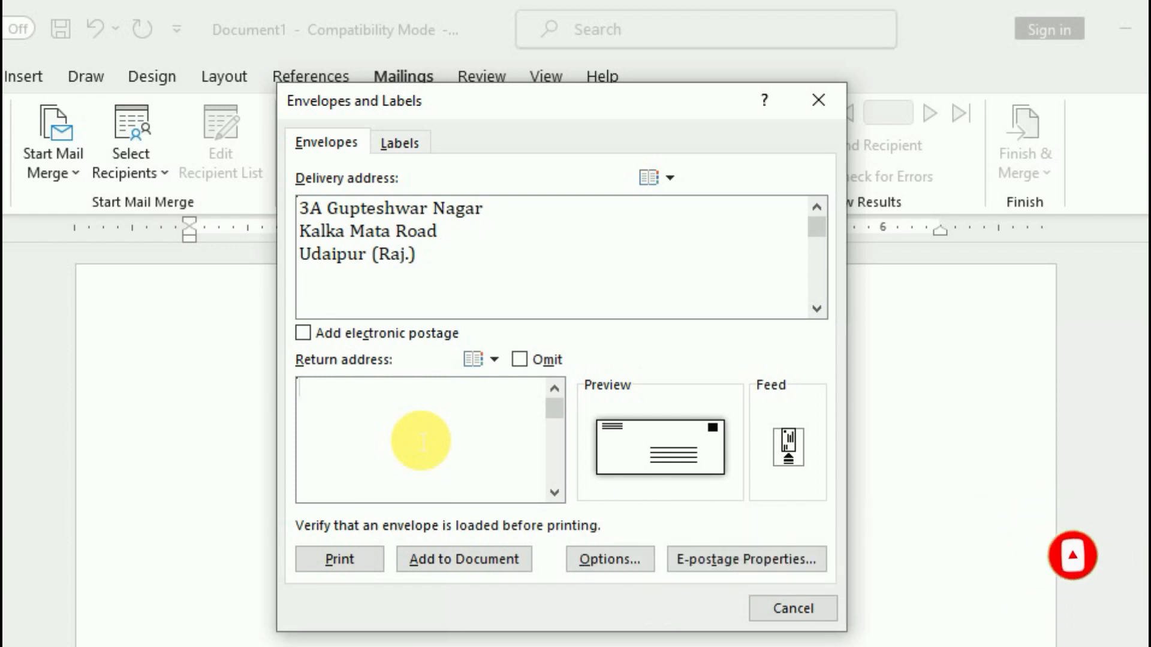
type("Unive")
key("BackSpace")
key("BackSpace")
key("BackSpace")
key("BackSpace")
key("BackSpace")
left_click(418, 437)
type("University Main Rao")
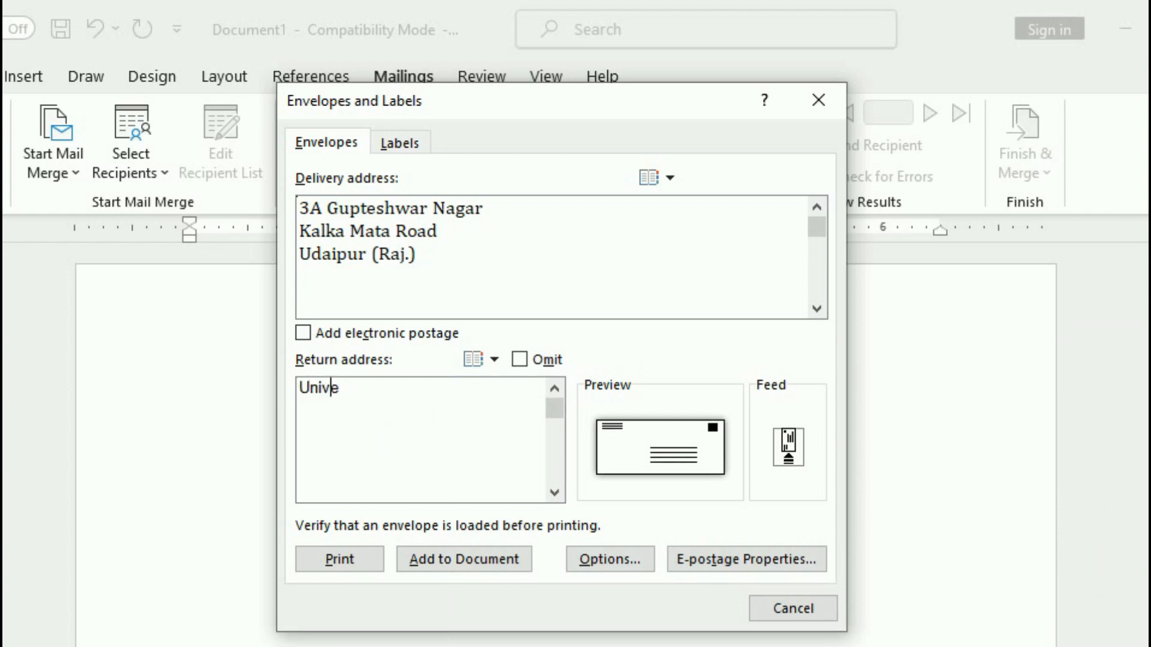
key("BackSpace")
key("BackSpace")
type("oad")
key("Return")
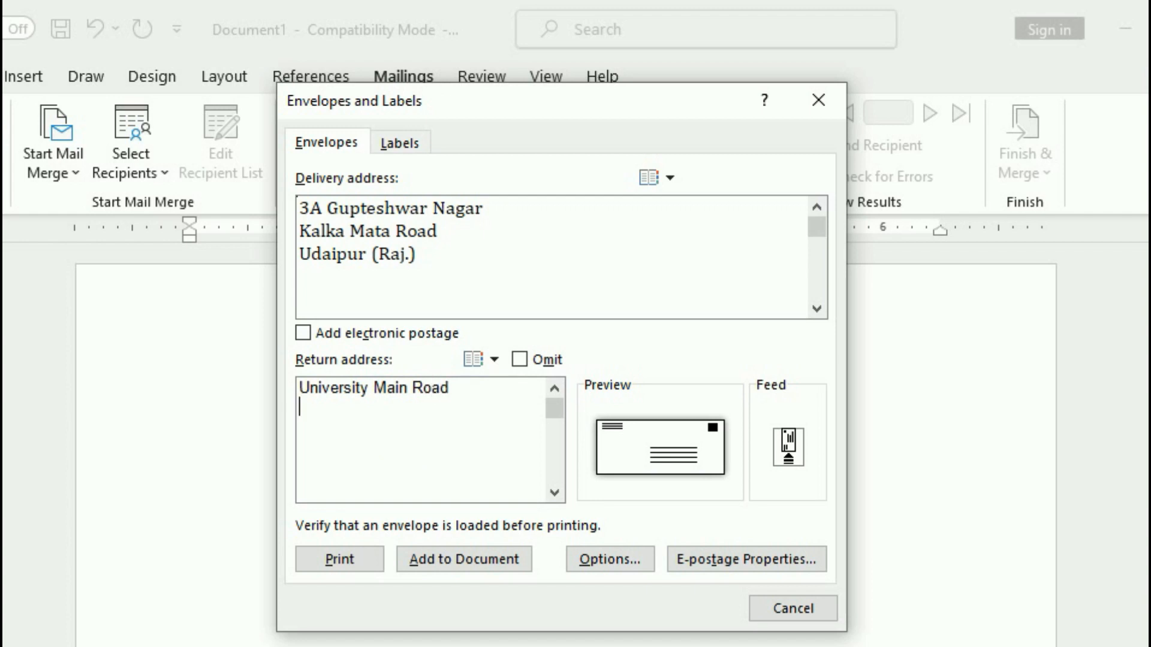
type("Near Tulsi Garden")
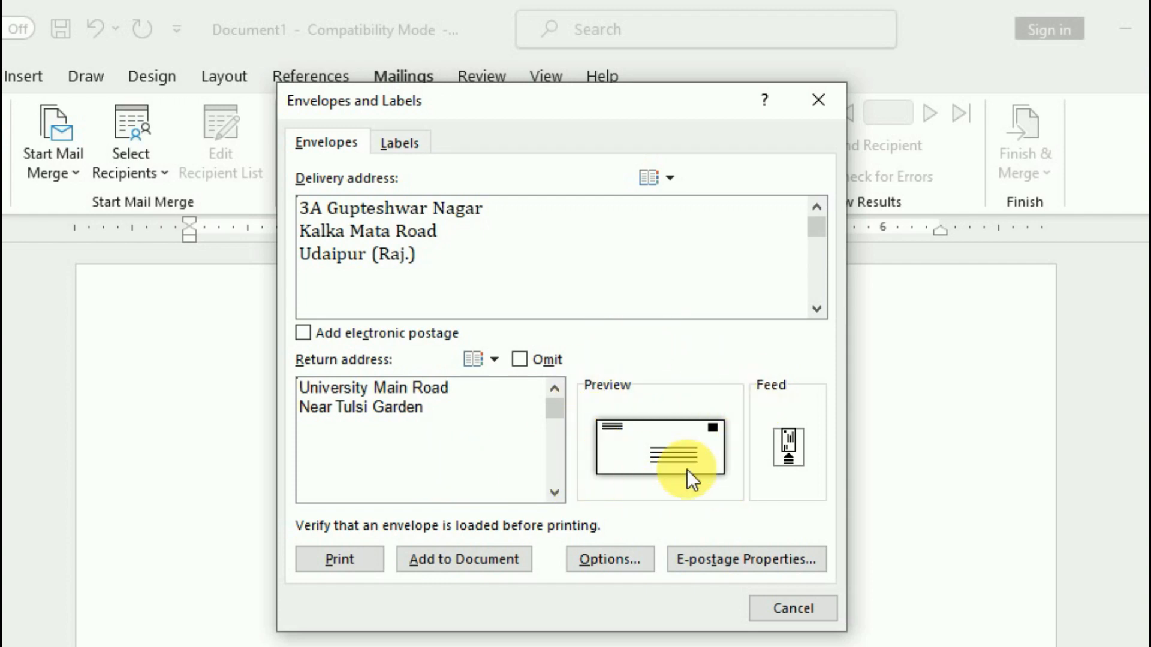
left_click(662, 459)
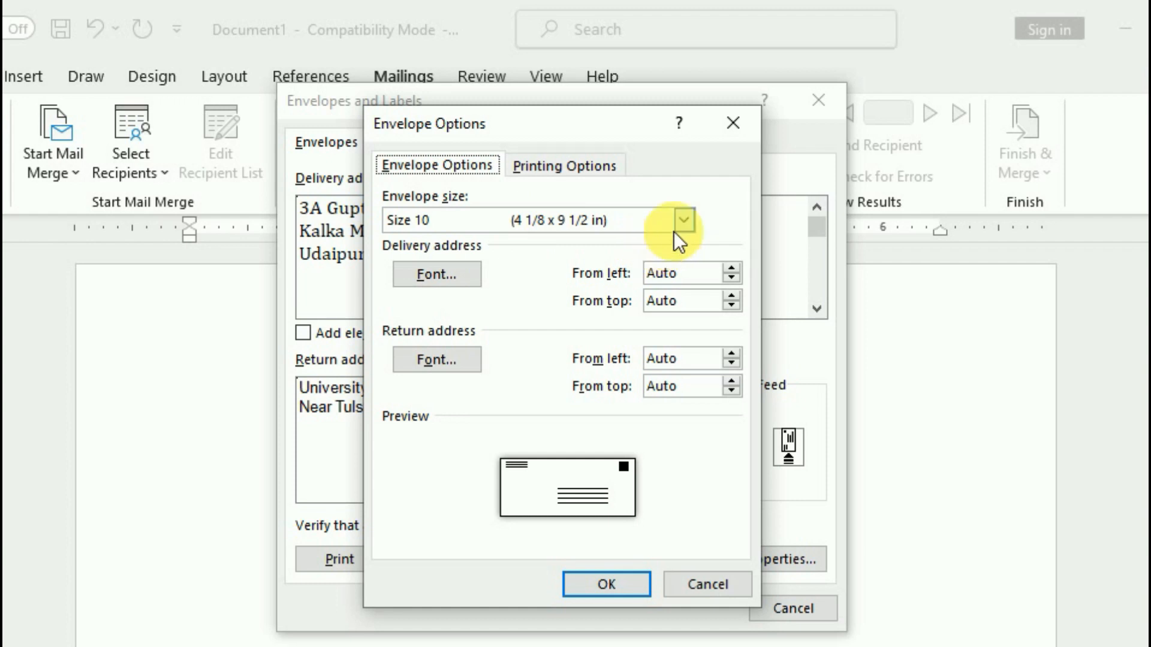
After trying Size 14 and B6, set the envelope to Size 9 (3 7/8 x 8 7/8 in) and confirm
left_click(684, 220)
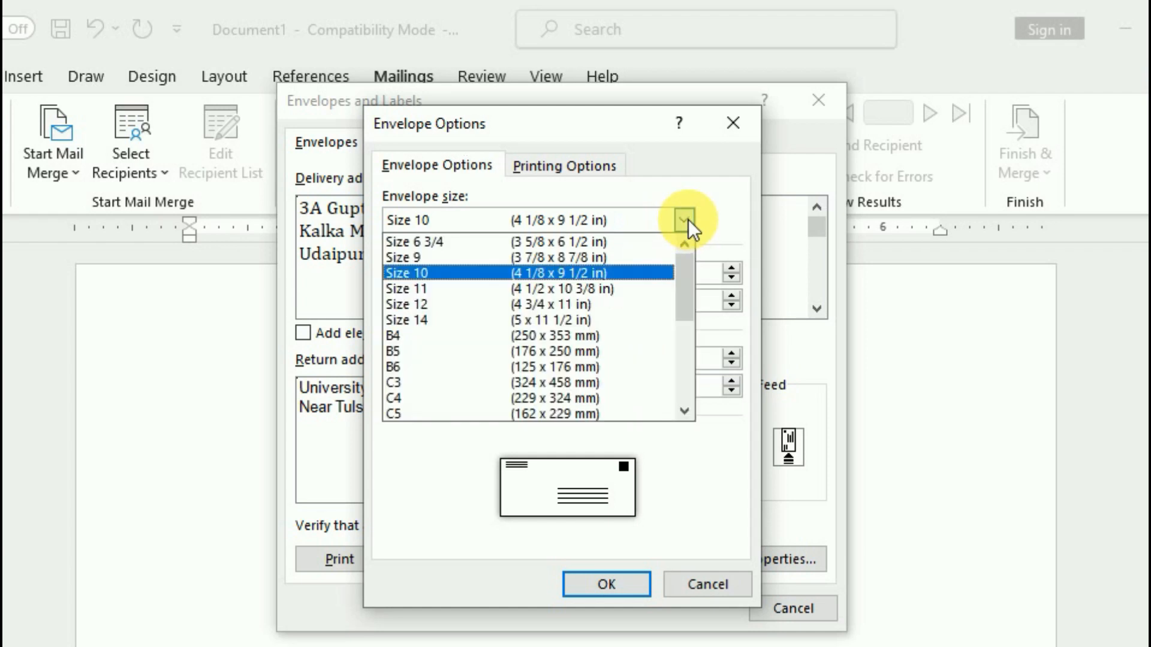
left_click(552, 320)
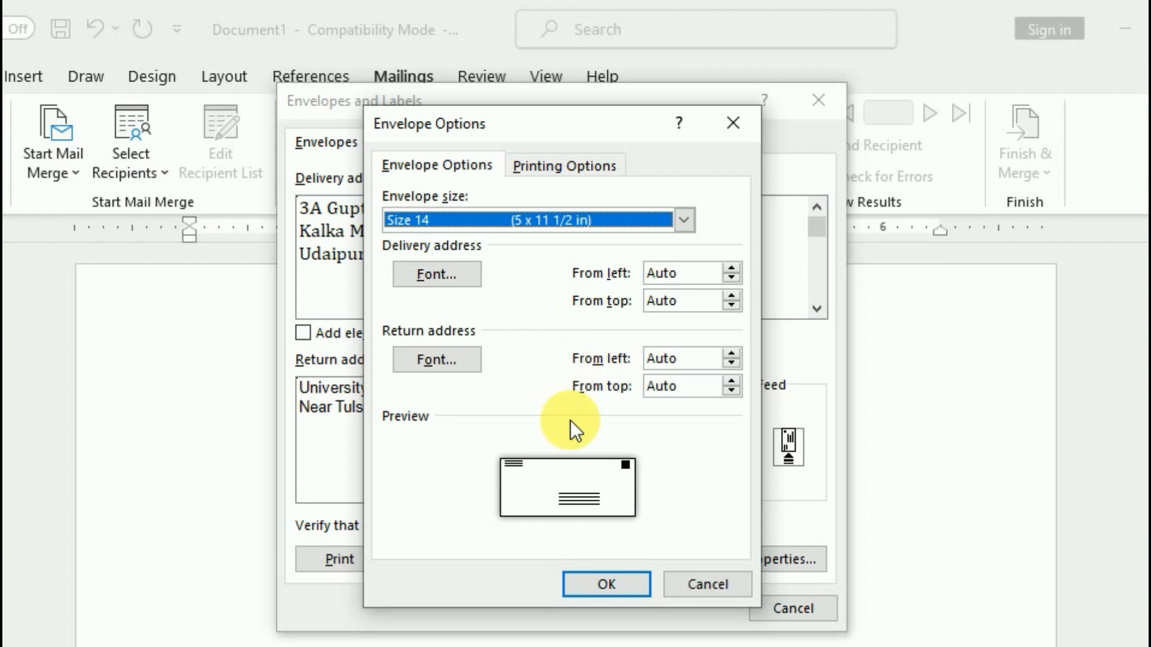
left_click(684, 221)
left_click(564, 363)
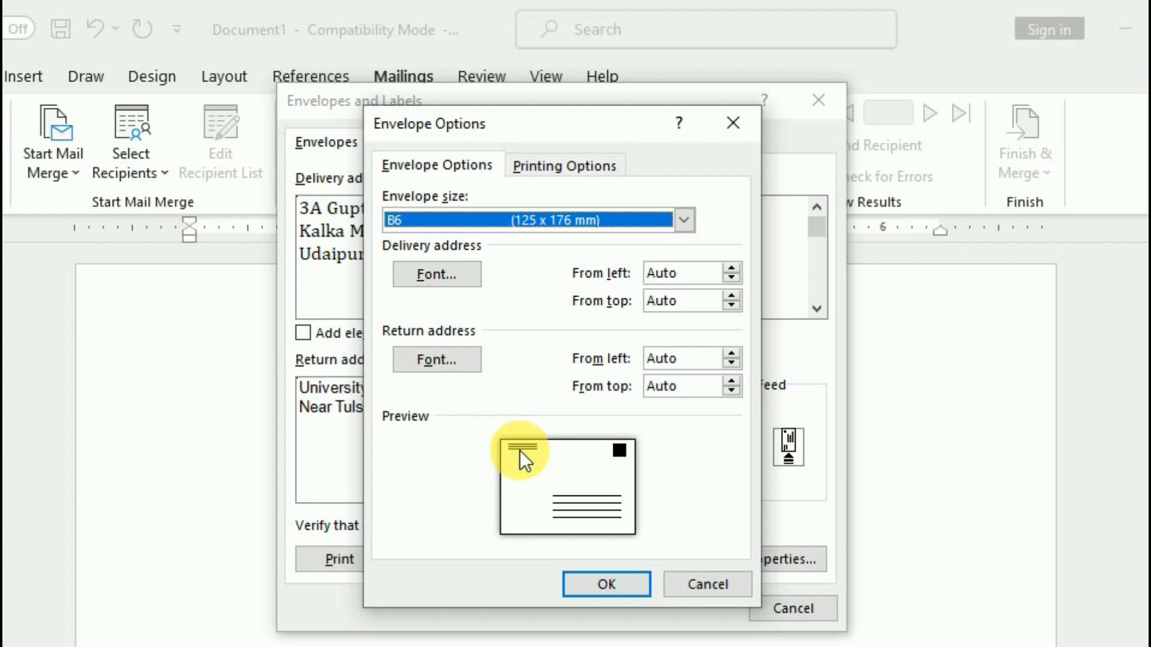
left_click(685, 220)
left_click(599, 264)
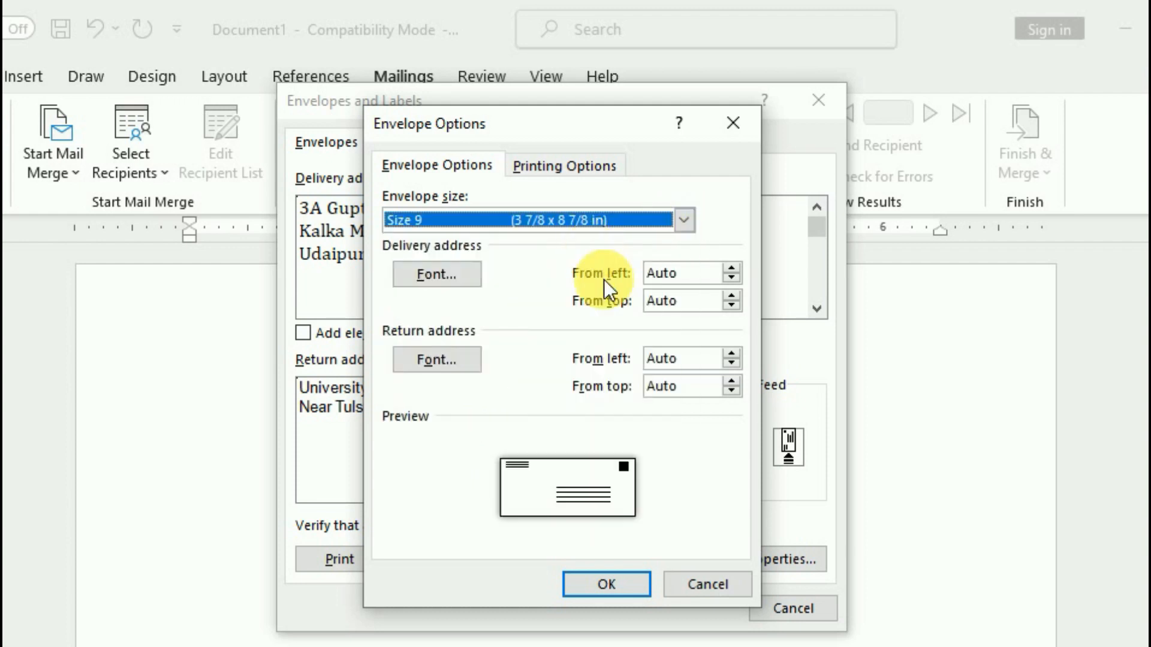
left_click(619, 584)
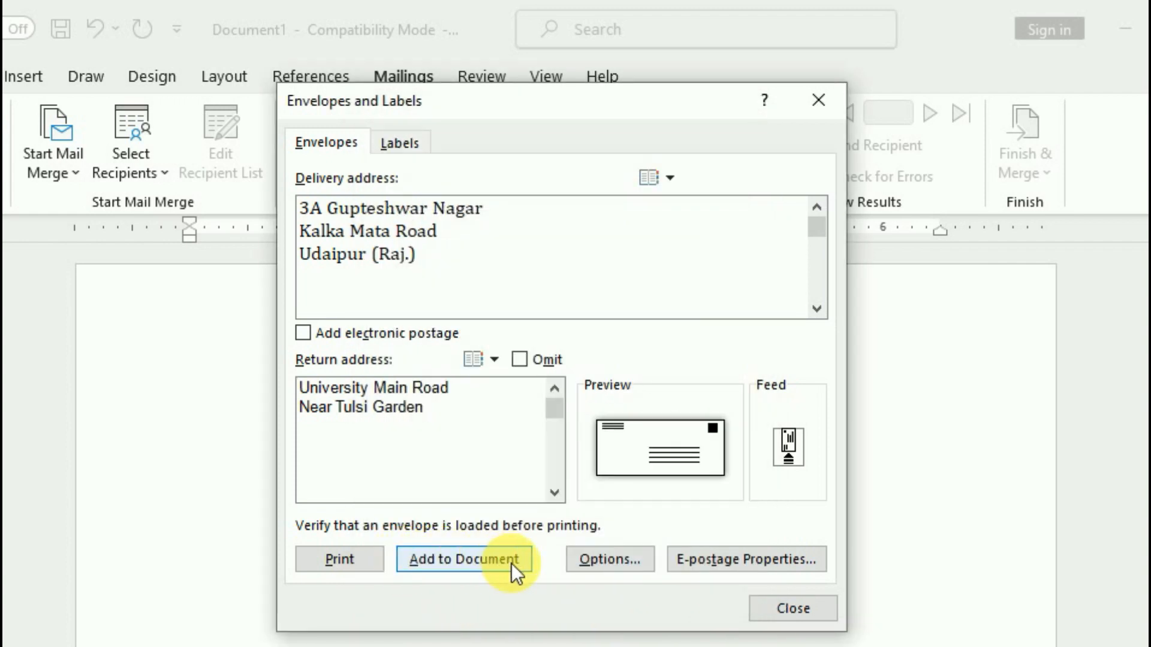
Add the envelope to the document, save the return address as default, and select the first delivery line
left_click(476, 565)
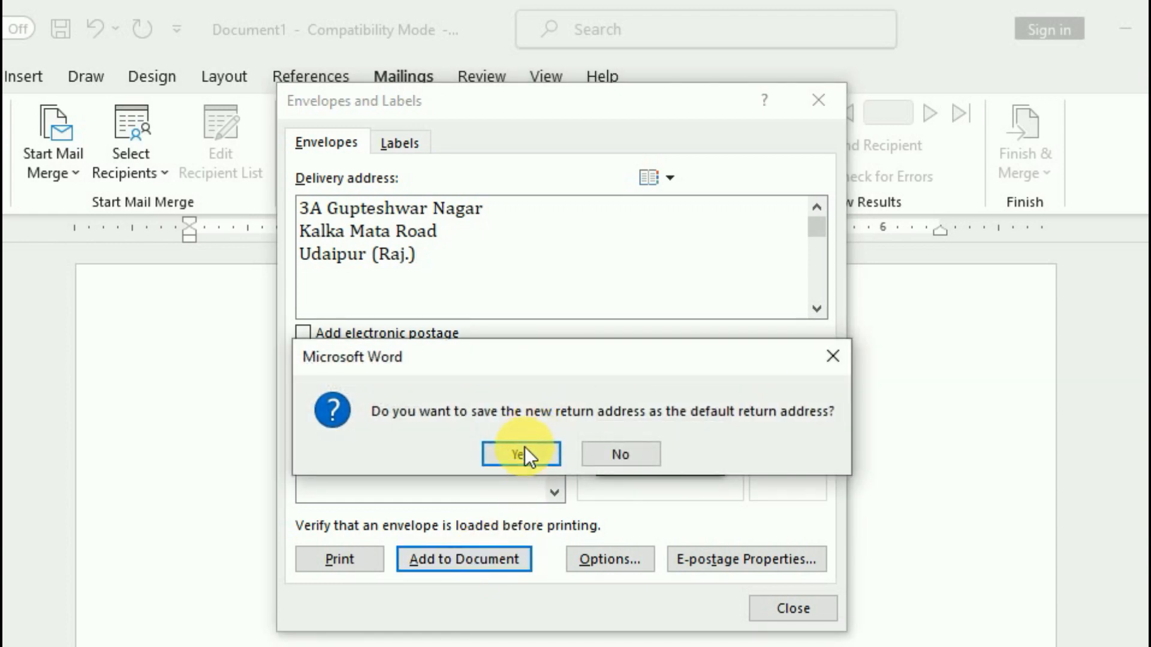
left_click(523, 454)
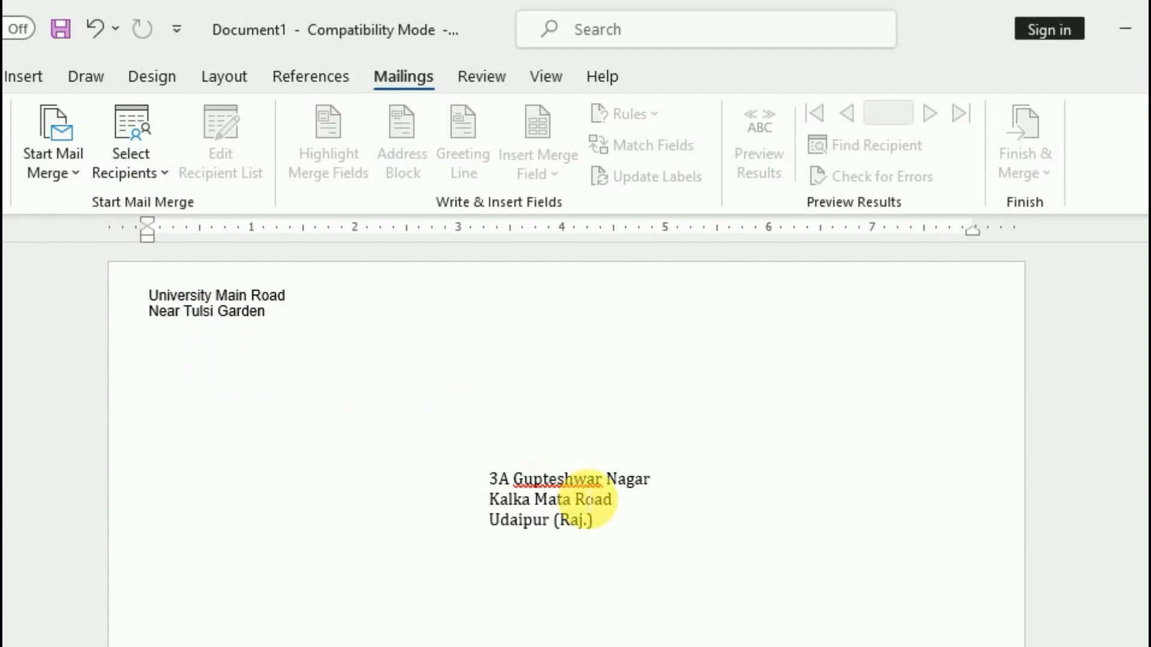
left_click(564, 516)
left_click_drag(490, 480, 643, 527)
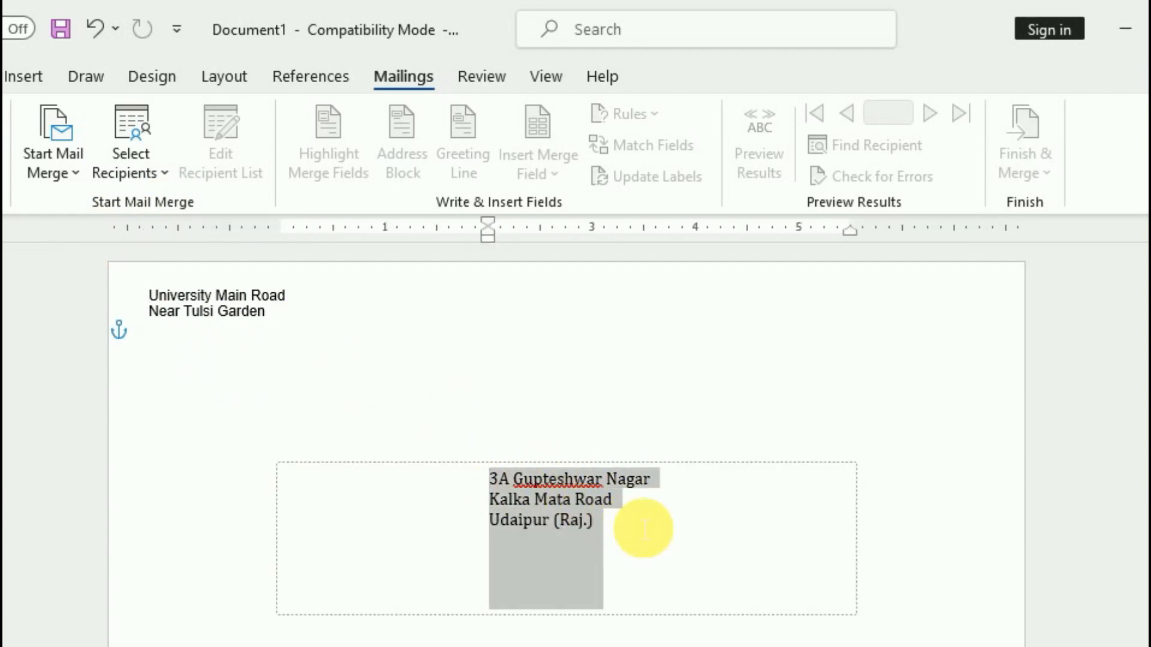
left_click(663, 525)
triple_click(654, 482)
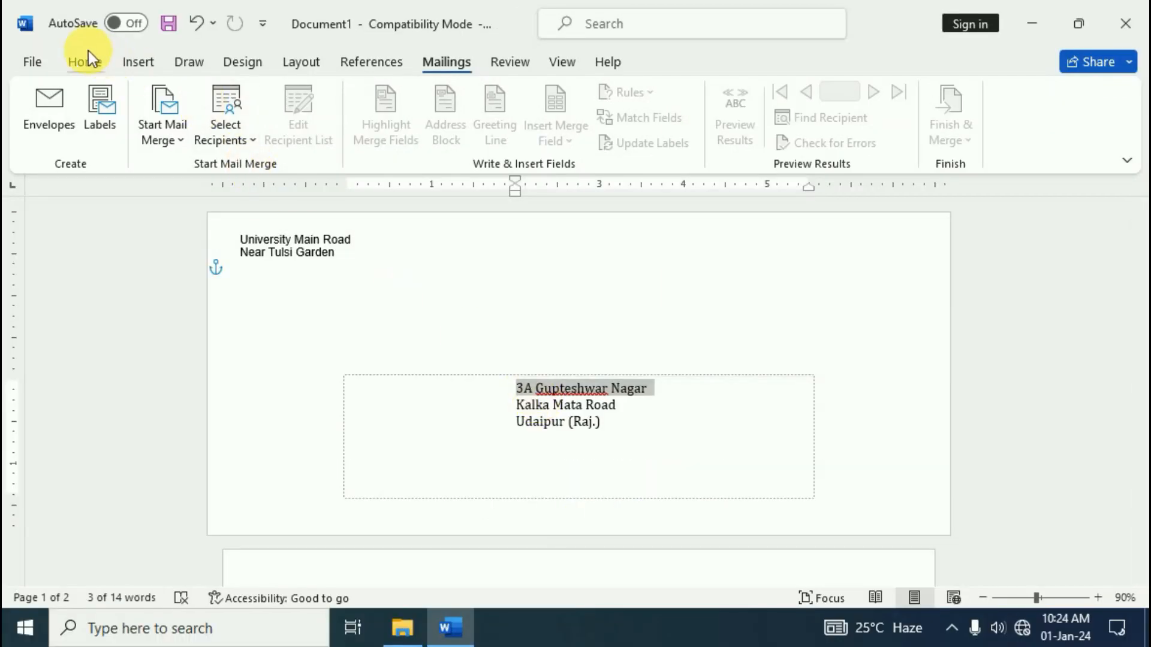
Colour the first delivery line red and type the recipient's name on a new line above it
left_click(83, 60)
left_click(364, 131)
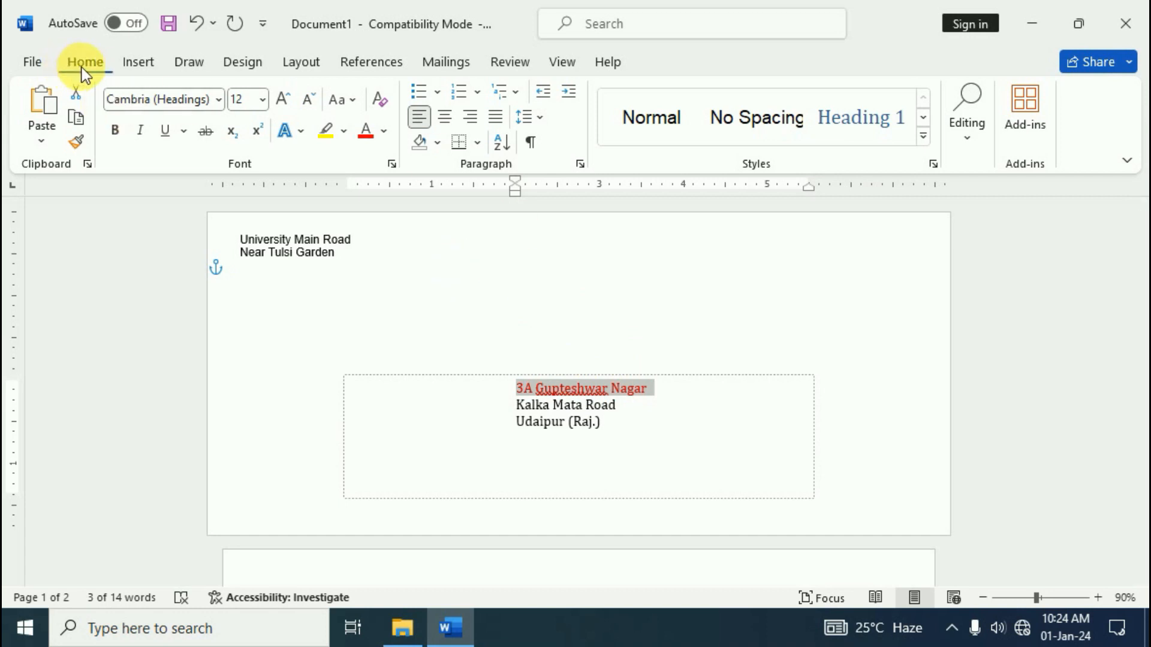
left_click(655, 444)
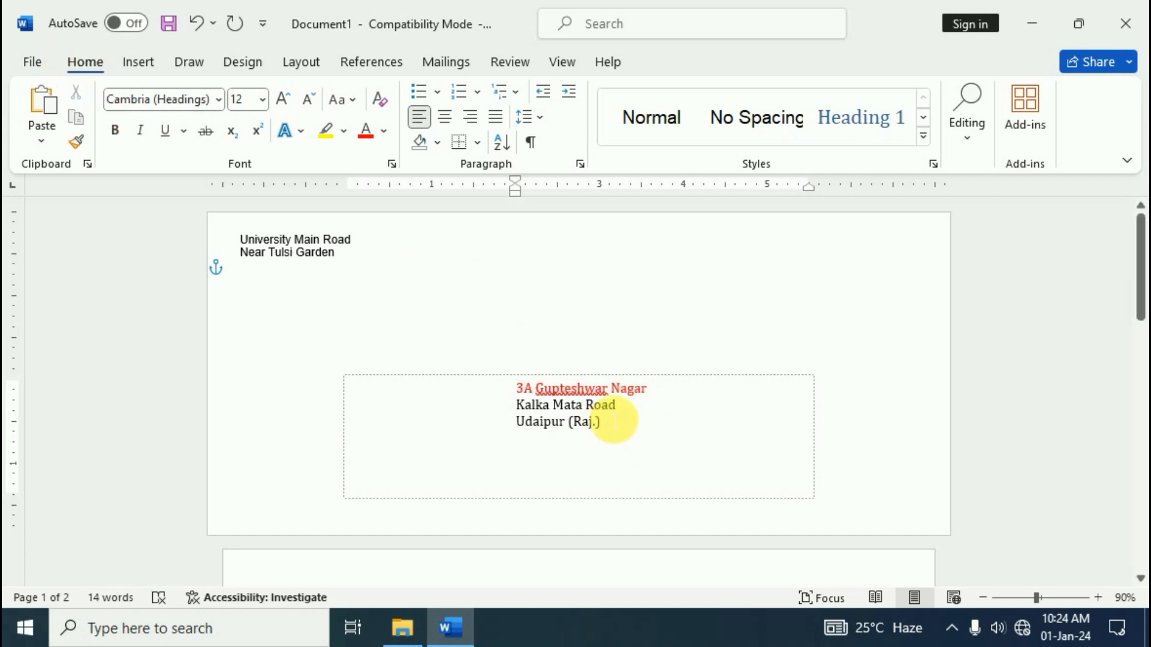
left_click(518, 390)
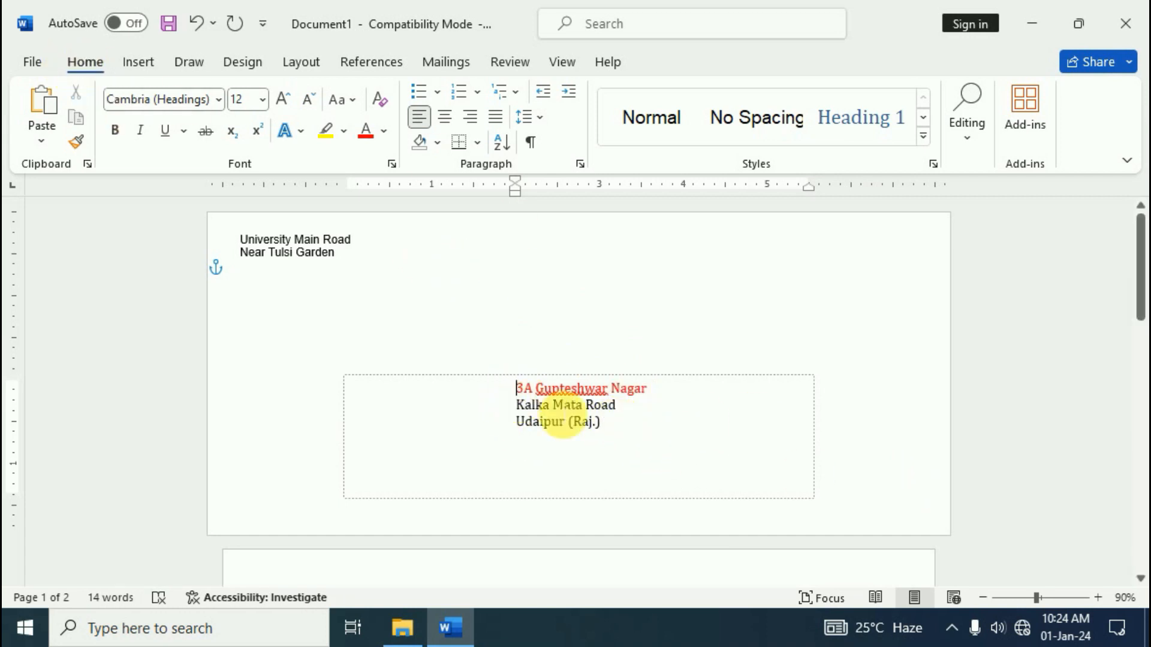
key("Return")
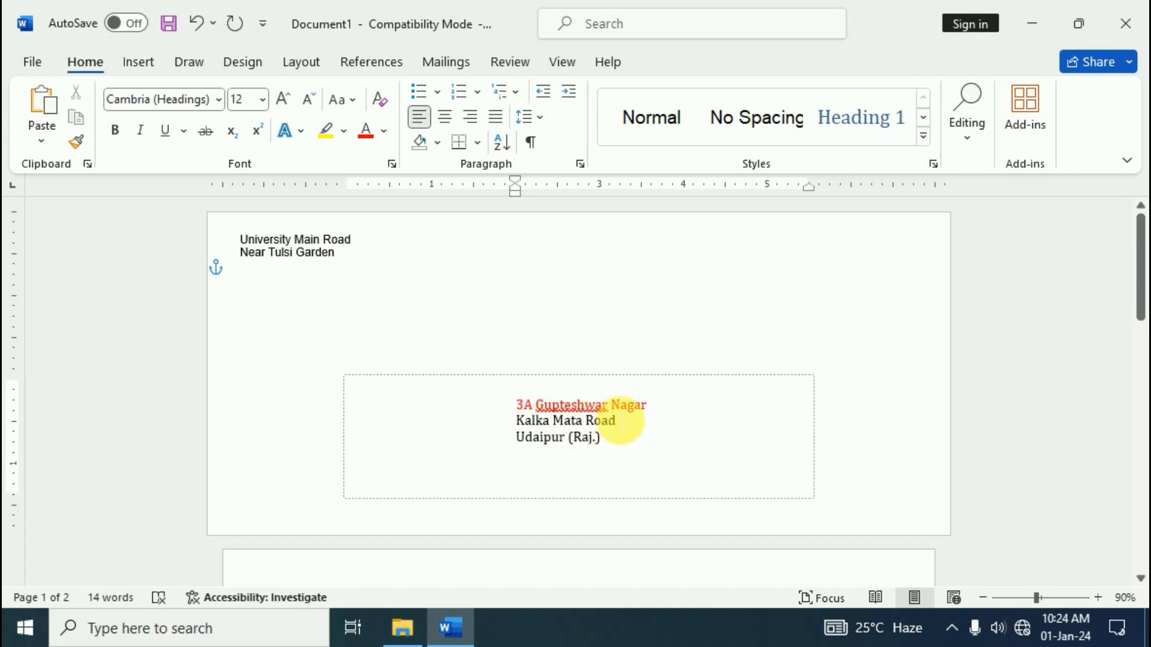
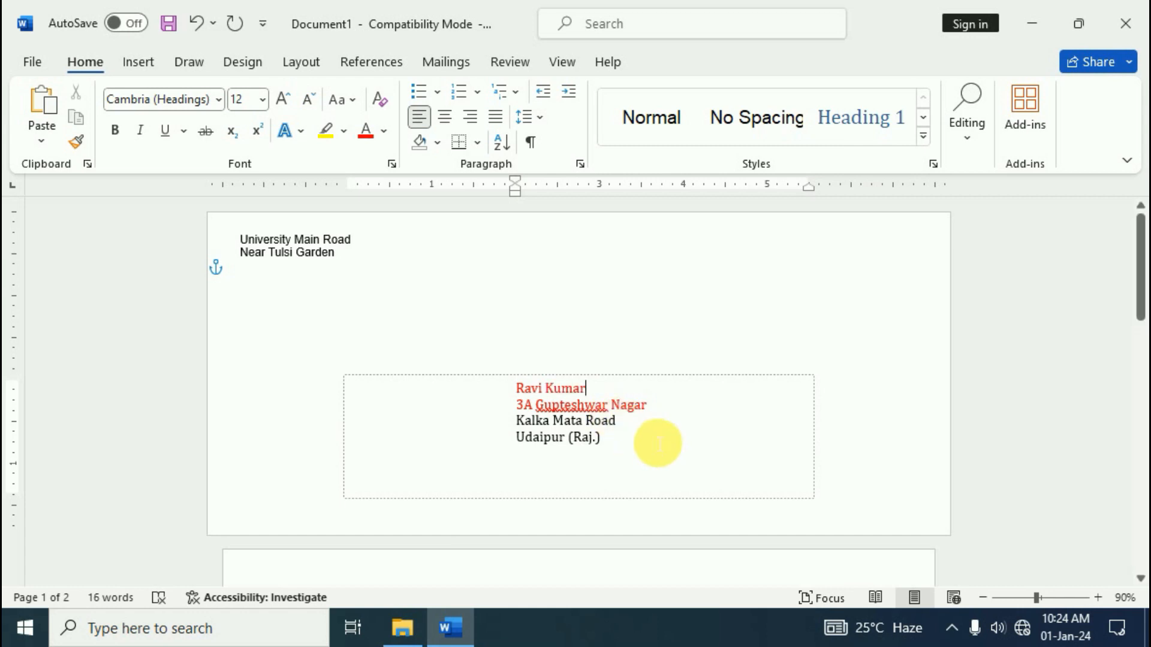
left_click_drag(654, 417, 508, 408)
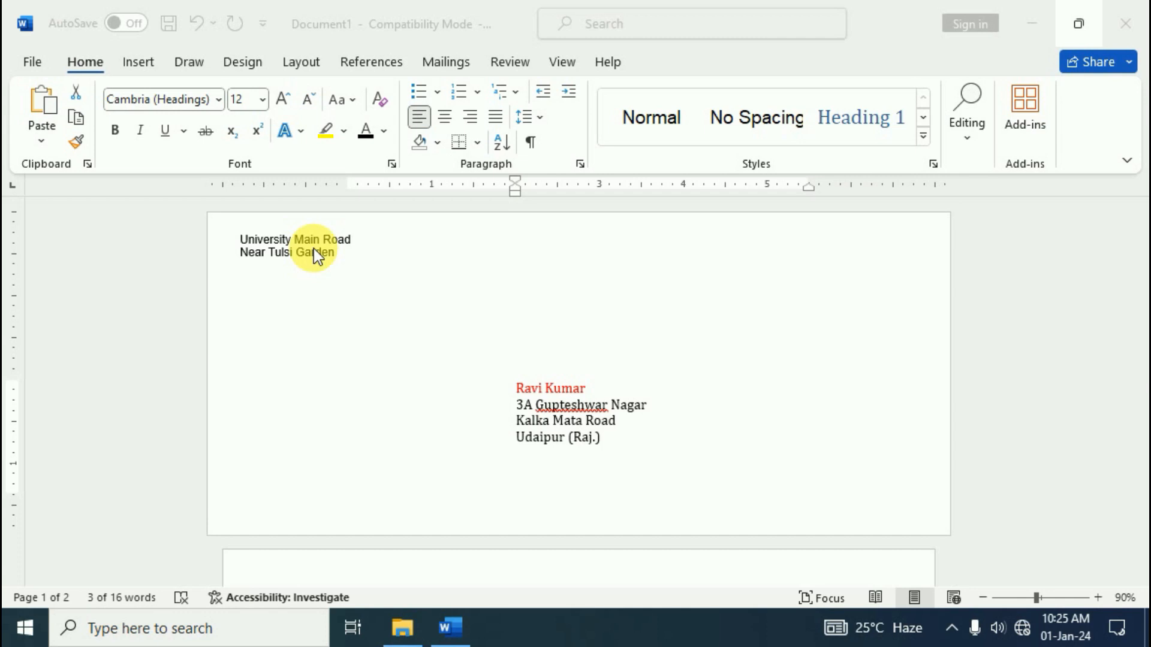
Reopen Envelopes, tick Omit for the return address, and apply it with Change Document
left_click(445, 38)
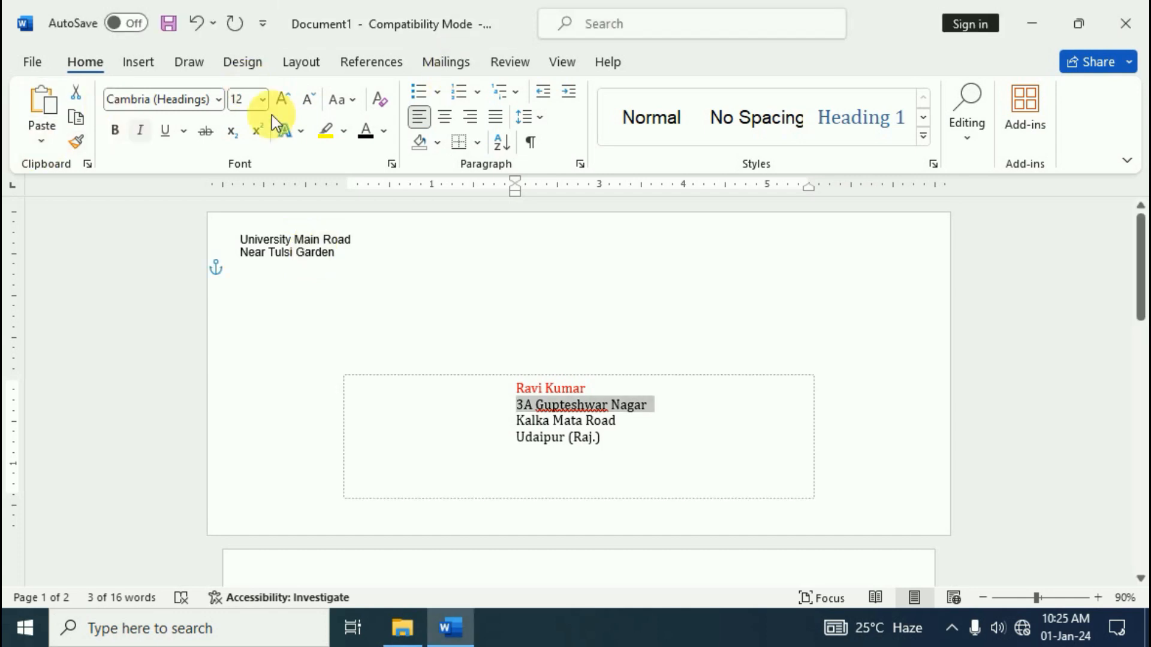
left_click(447, 63)
left_click(50, 129)
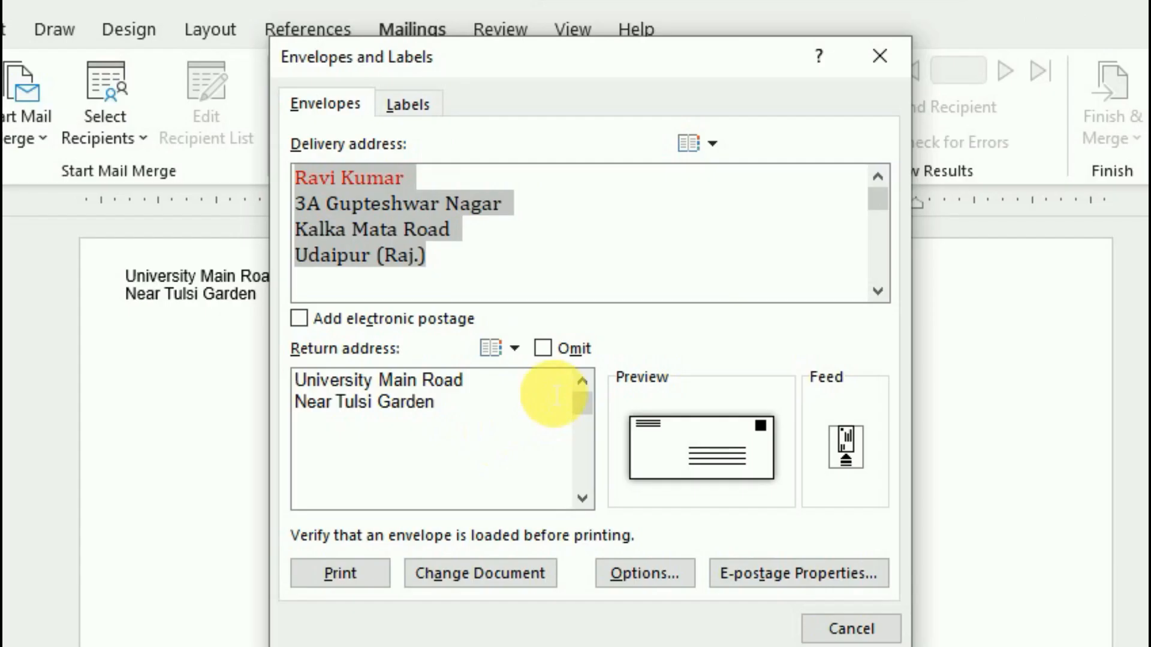
left_click(545, 351)
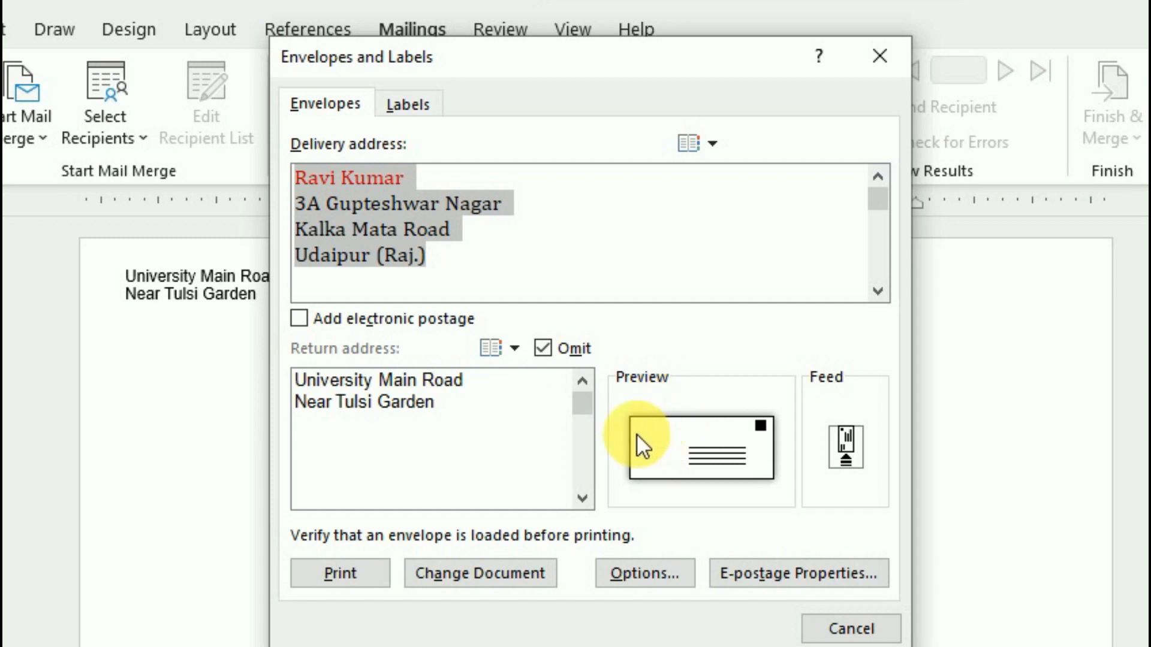
left_click(461, 577)
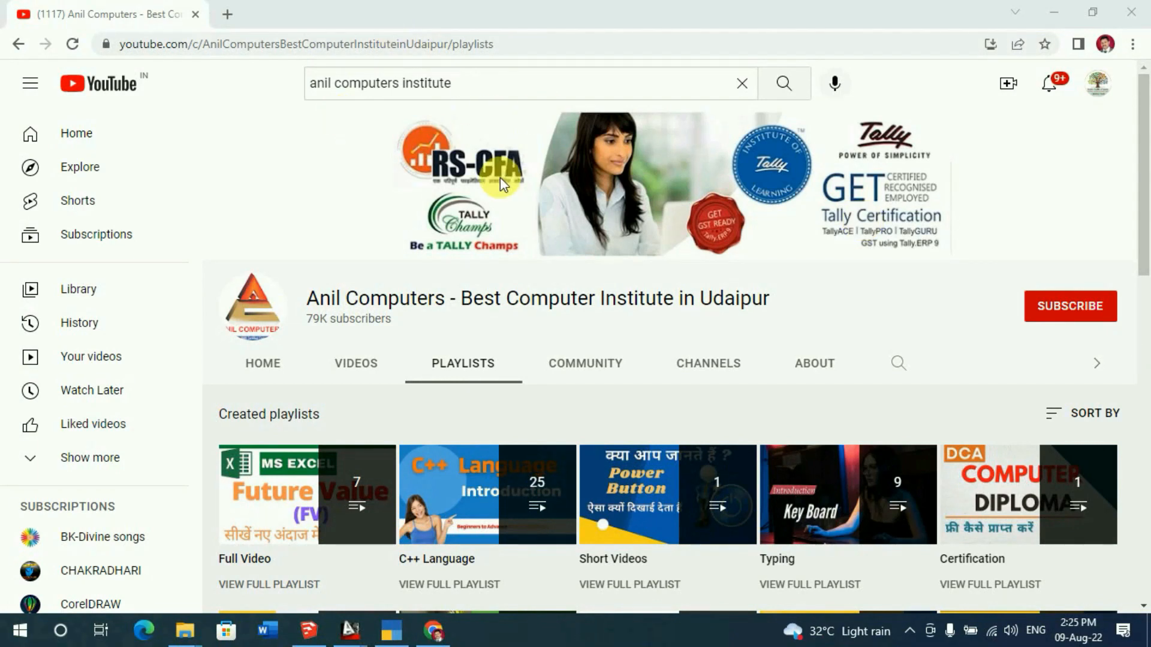
Subscribe to the Anil Computers channel and set its notifications to All
left_click(1074, 309)
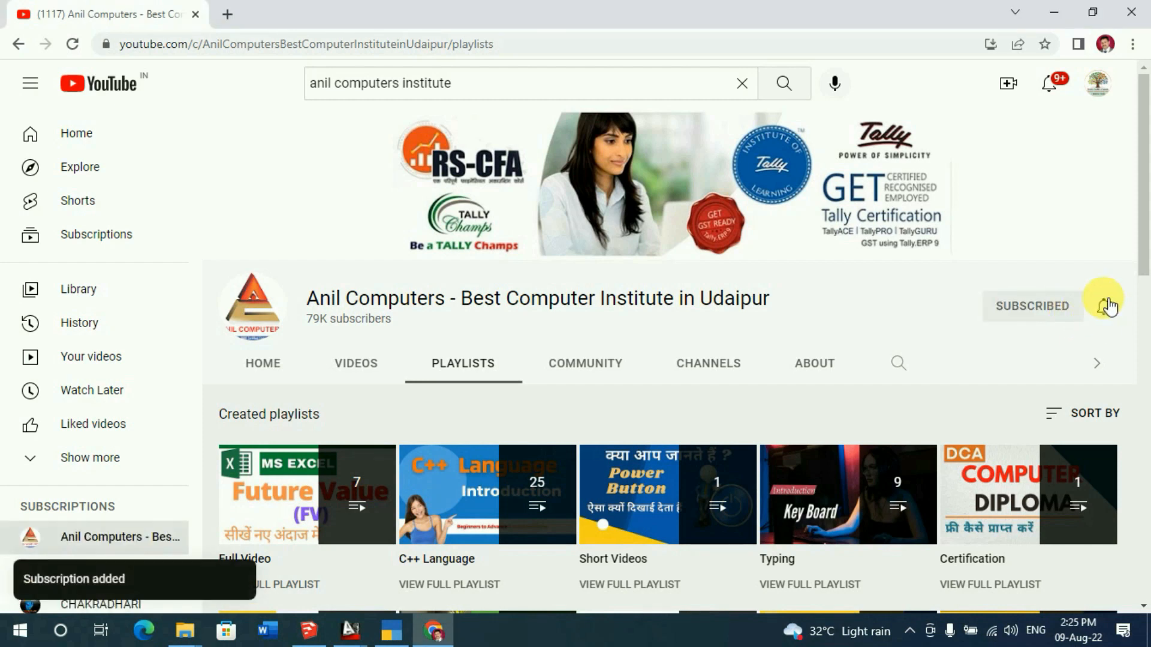
left_click(1104, 309)
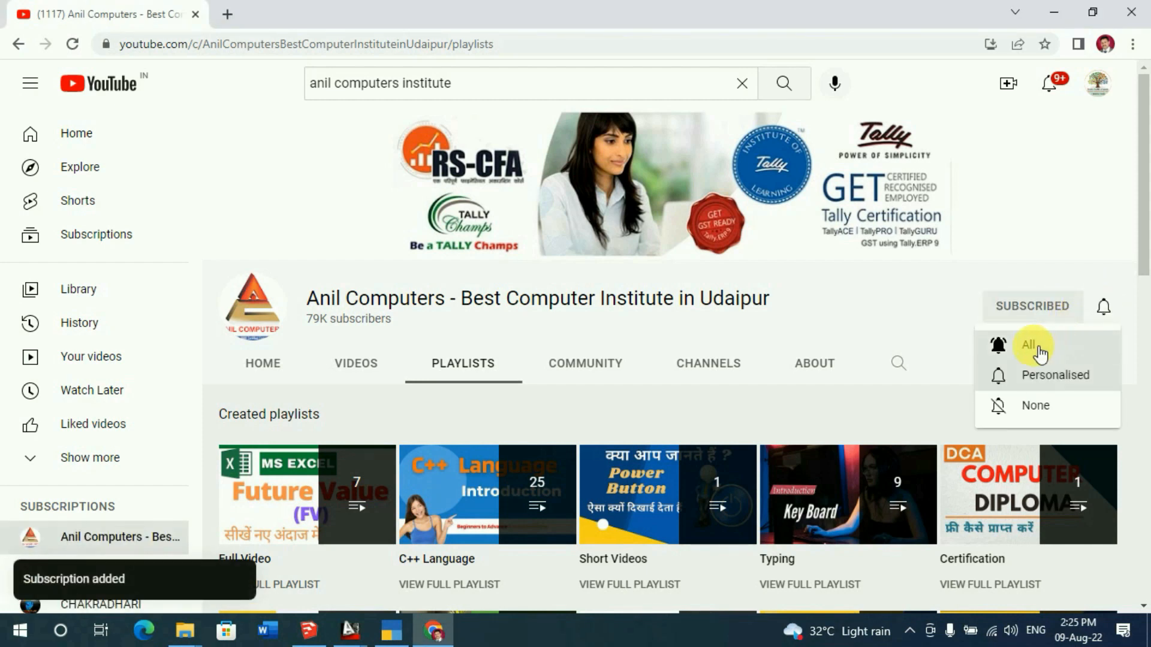
left_click(1036, 351)
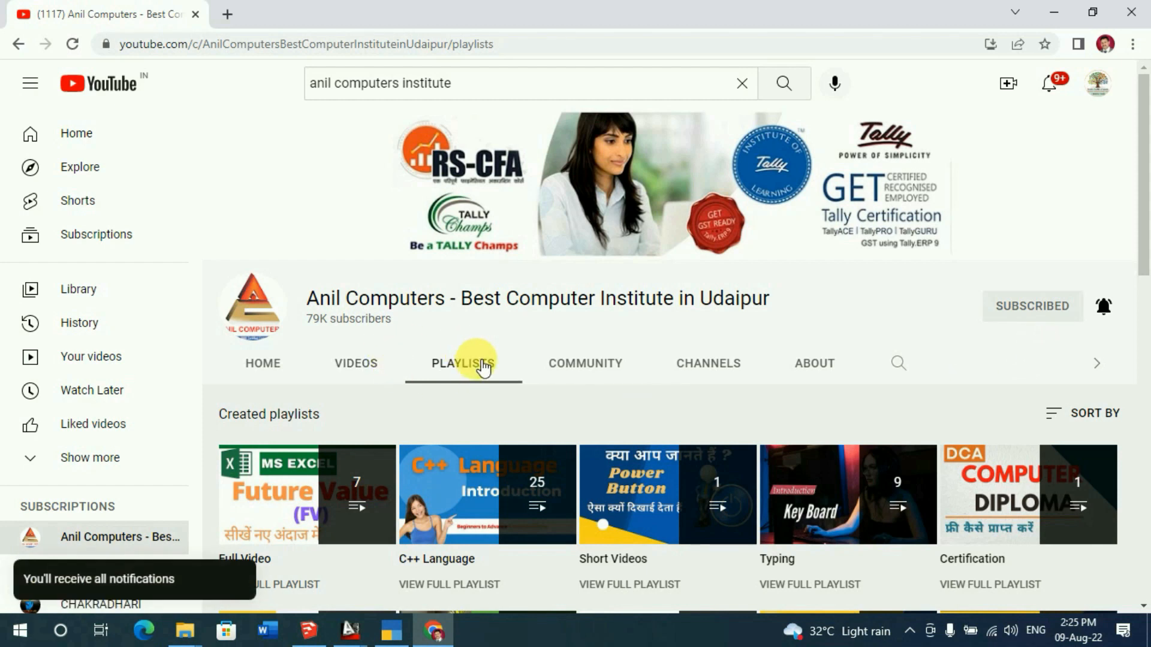
scroll(482, 327, "down", 1)
scroll(640, 377, "down", 7)
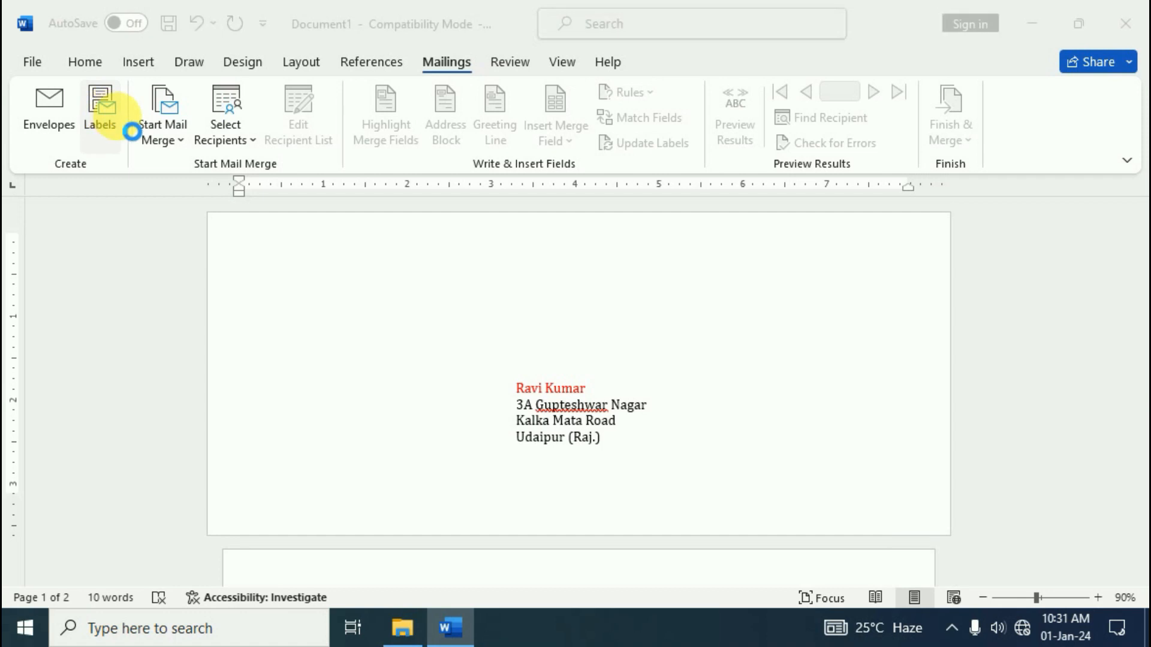
In Labels, delete the street and city lines leaving only the name, and choose Full page of the same label
left_click(118, 117)
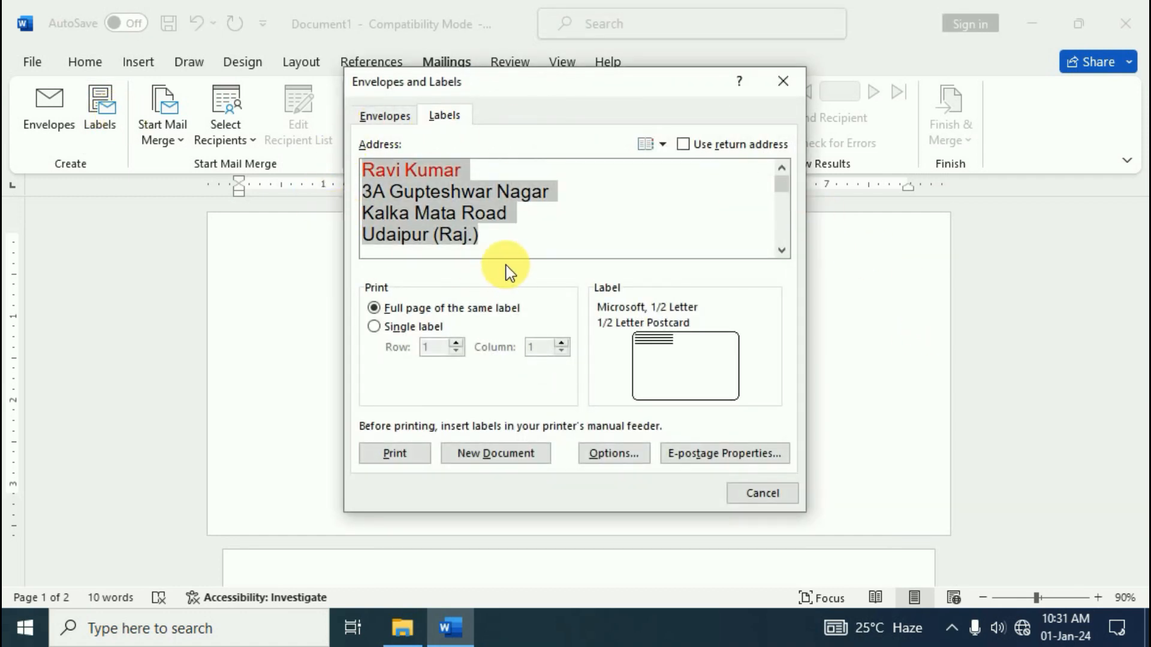
left_click(373, 192)
left_click_drag(362, 192, 517, 243)
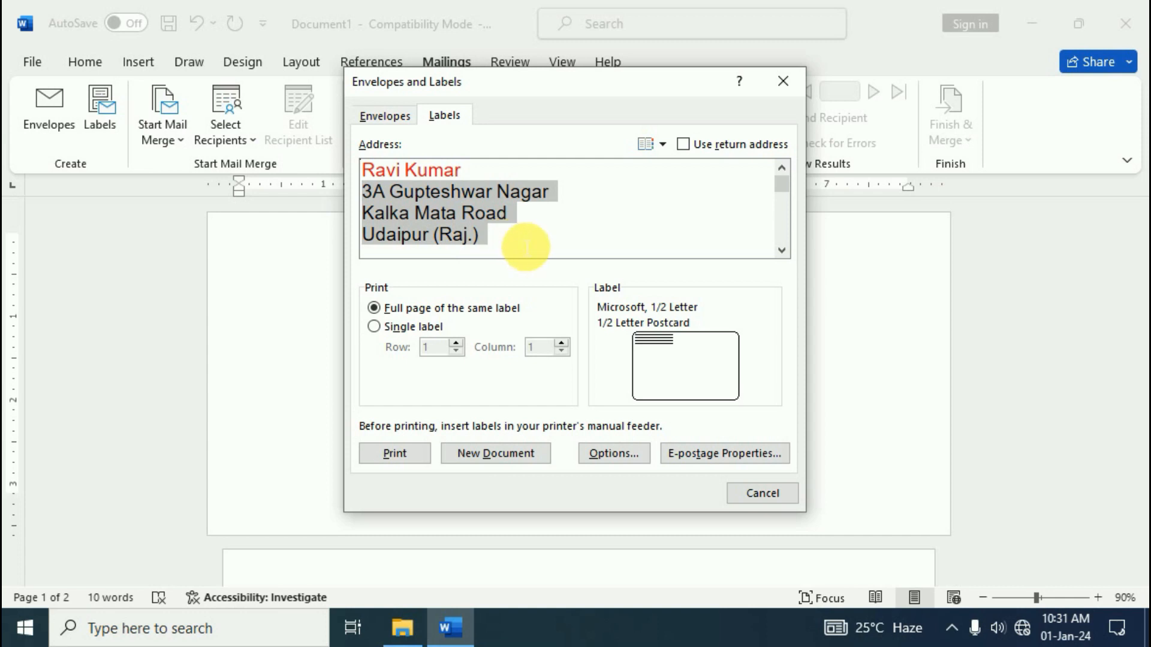
key("BackSpace")
key("BackSpace")
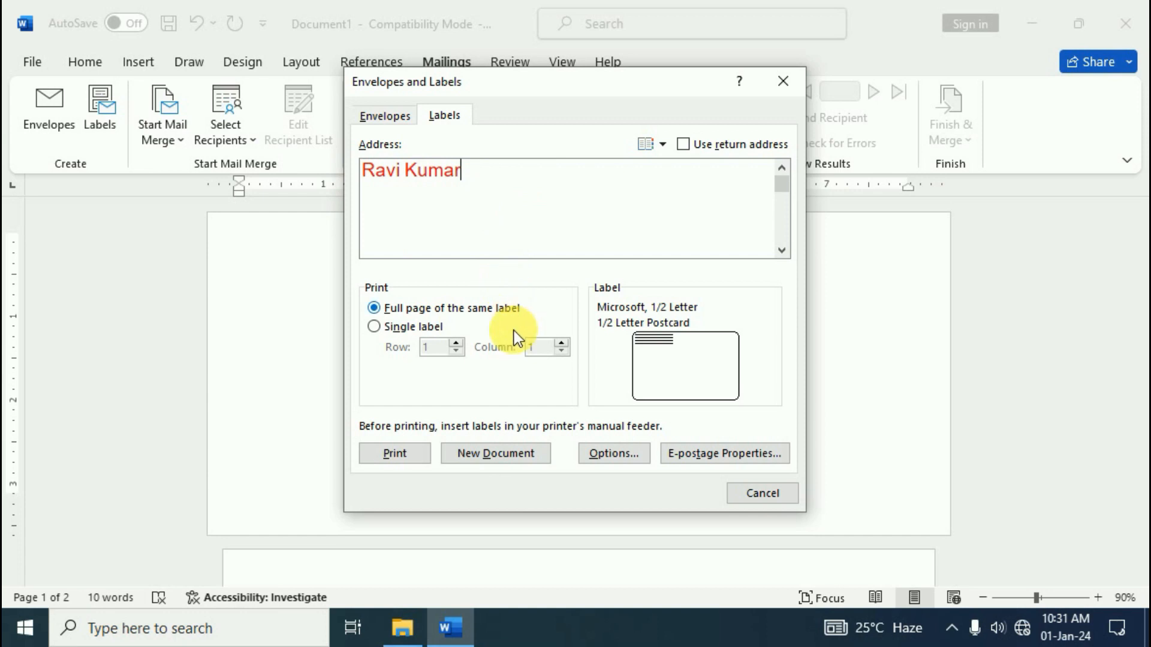
left_click(372, 312)
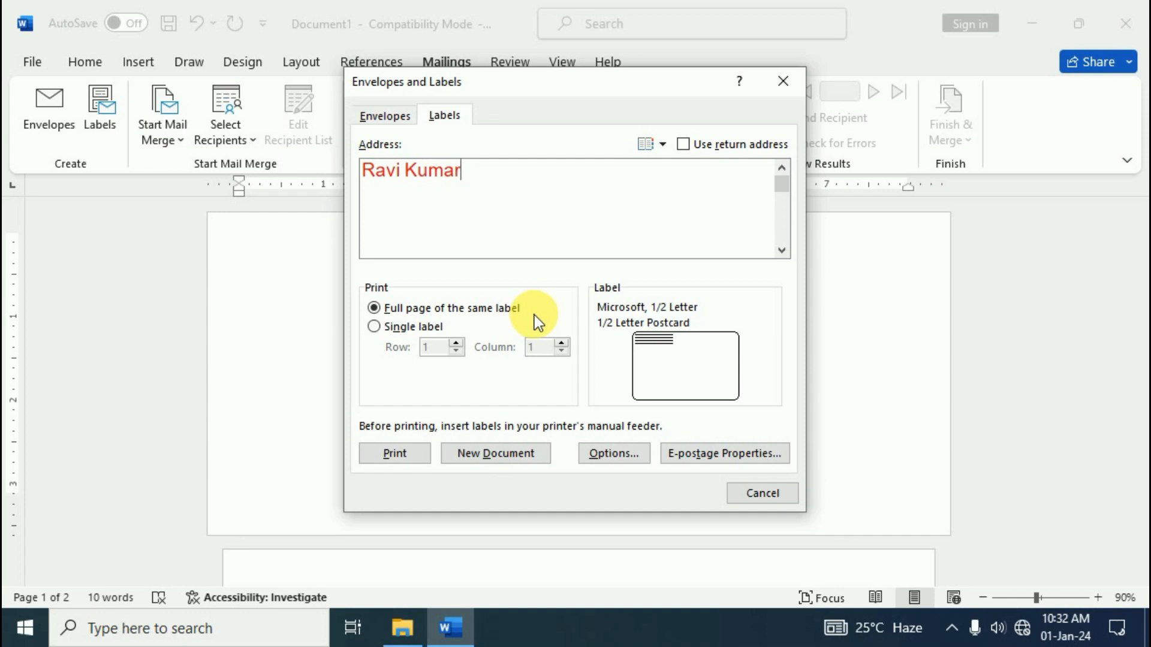
left_click(610, 451)
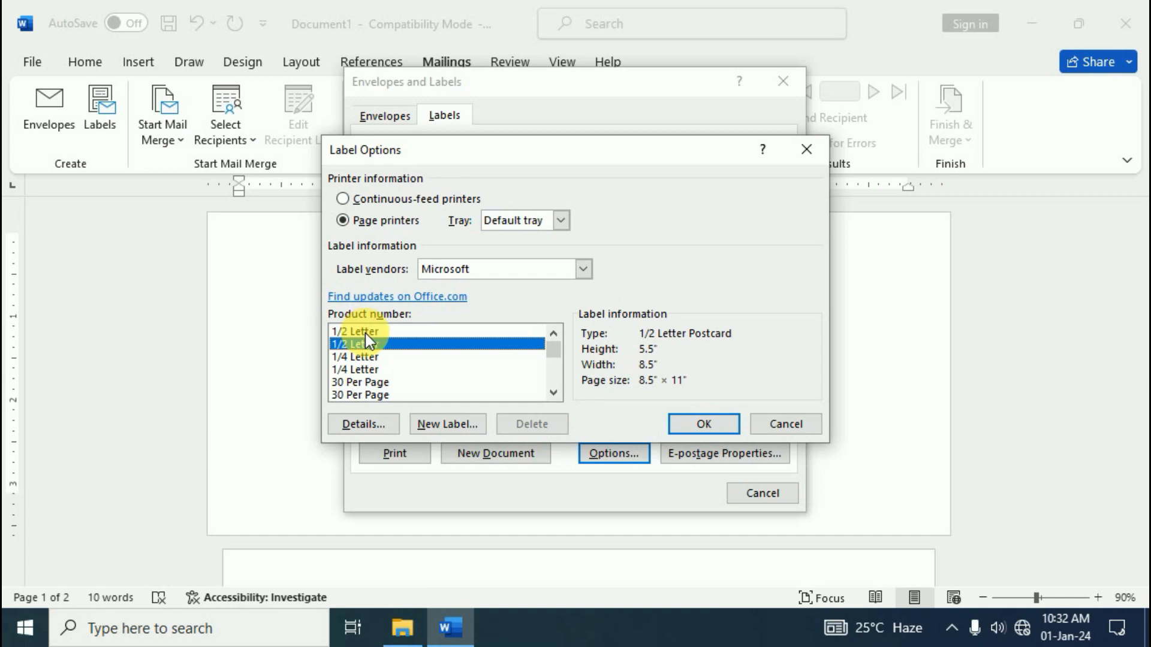
Pick the 1/2 Letter label product and generate the labels as a new document
left_click(367, 360)
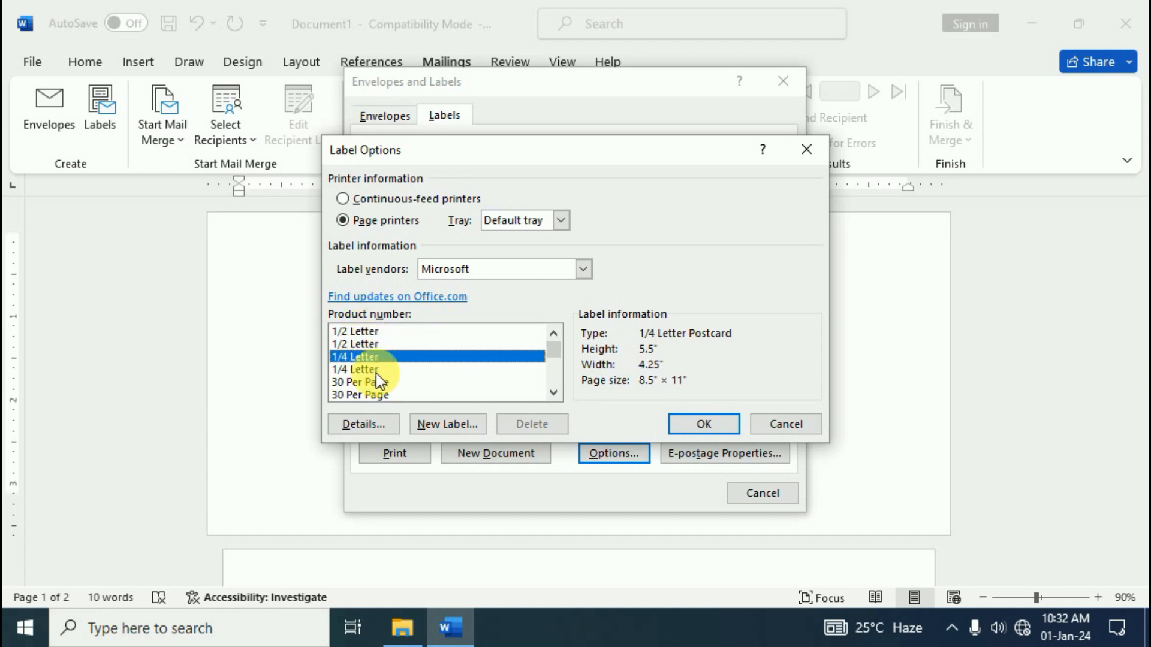
left_click(374, 379)
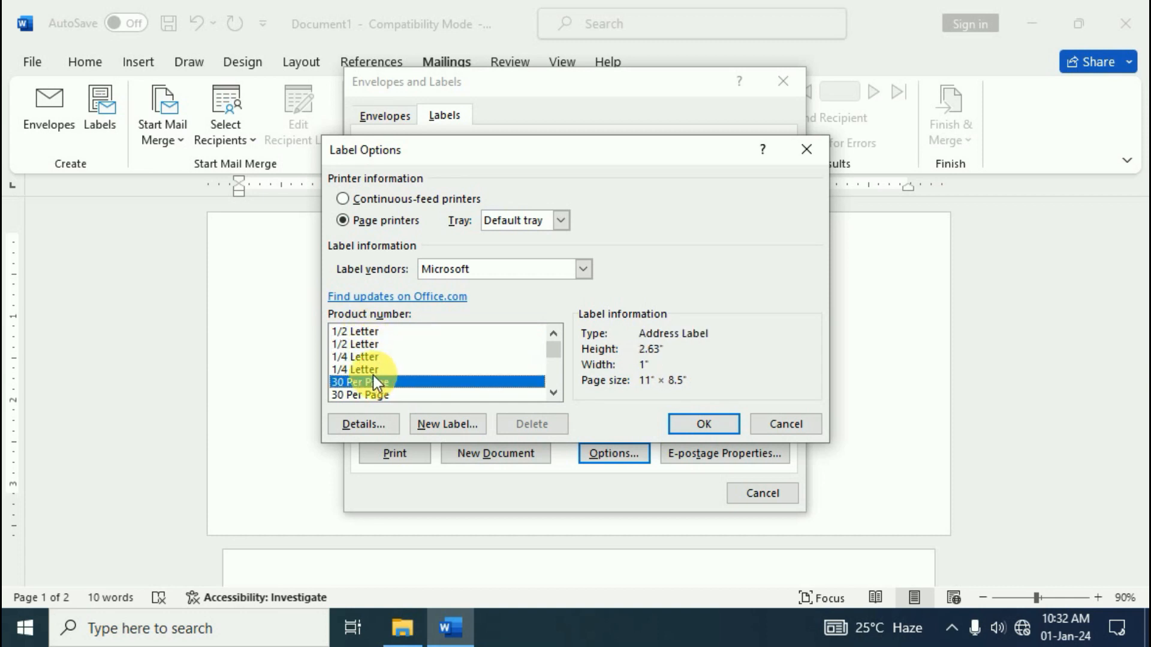
left_click(361, 333)
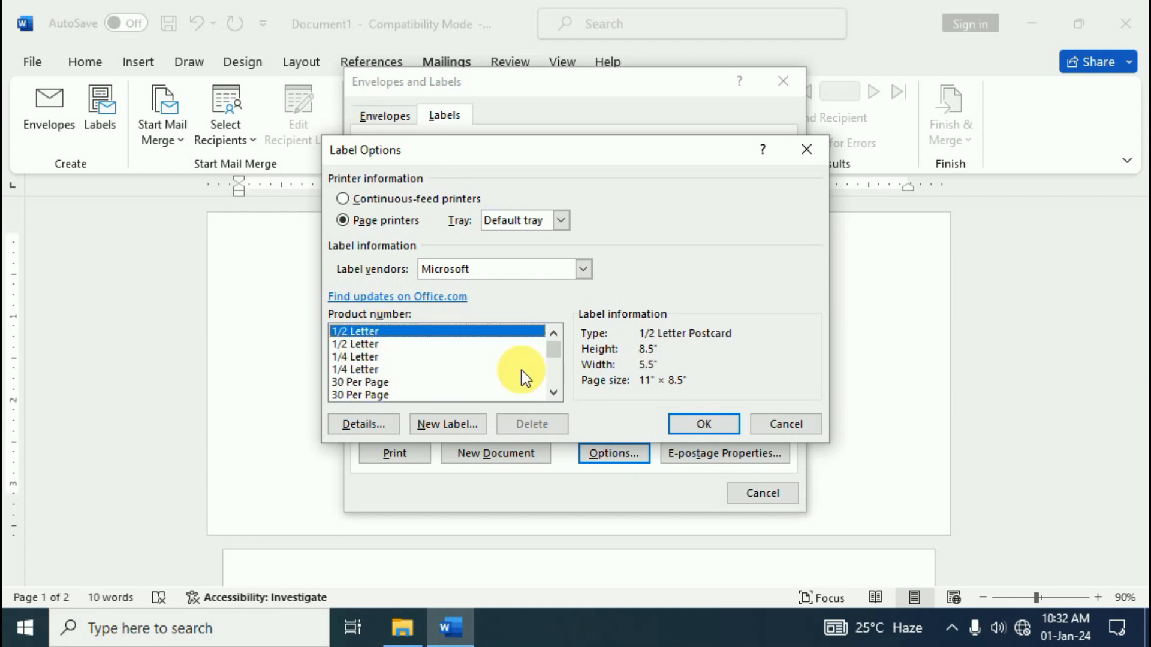
left_click(701, 424)
left_click(530, 453)
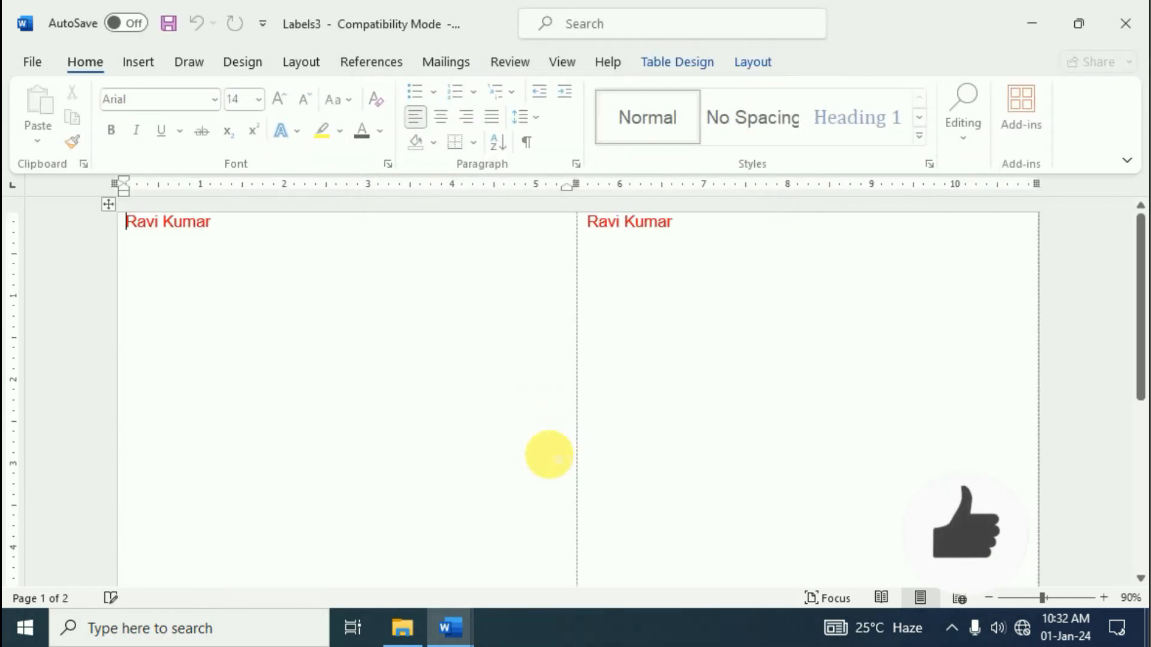
Select the whole label table in Labels4 and delete it, leaving an empty page
scroll(549, 456, "down", 9)
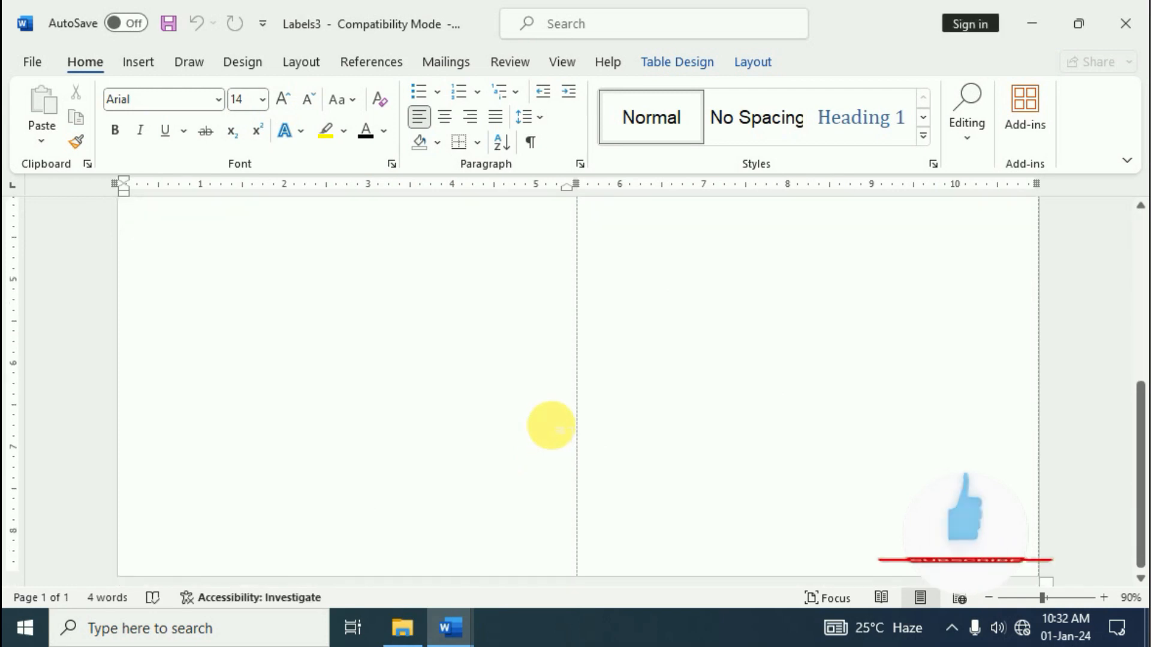
scroll(559, 429, "up", 9)
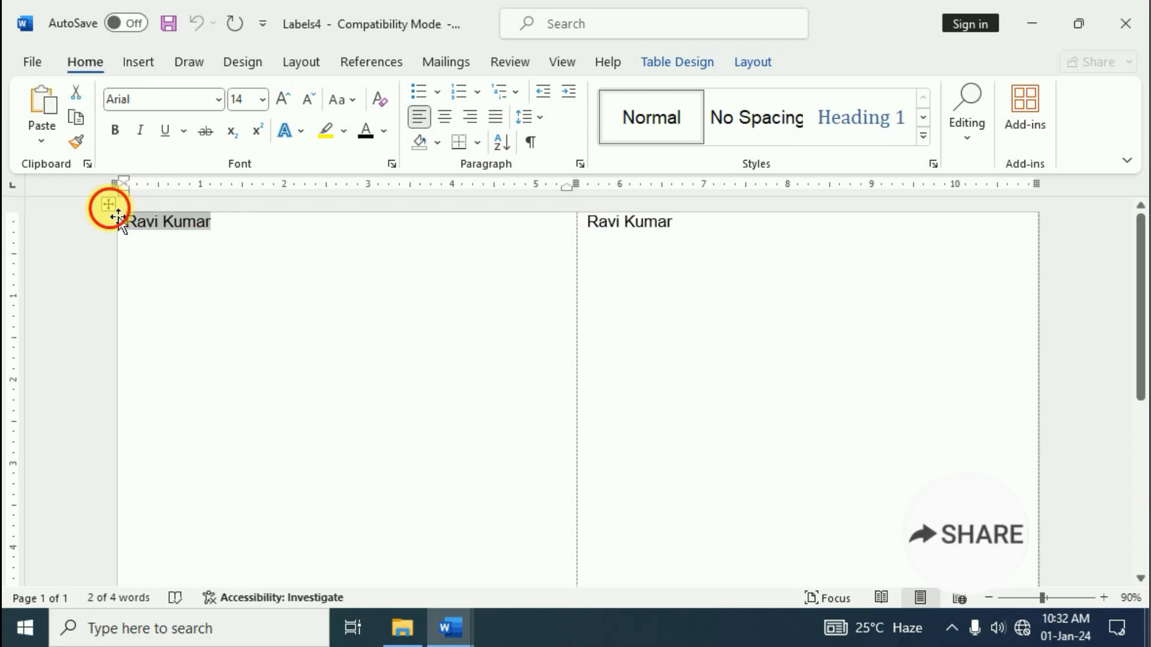
left_click(108, 205)
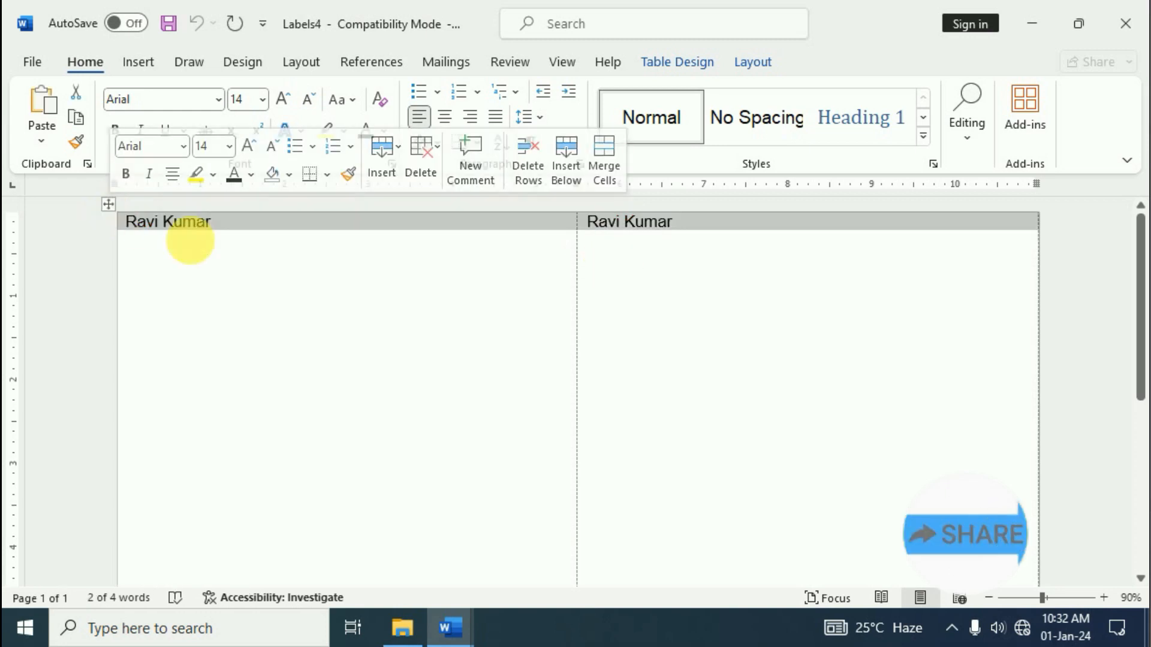
key("BackSpace")
Create a new document of 30 Per Page address labels, each showing the recipient's full name
left_click(429, 67)
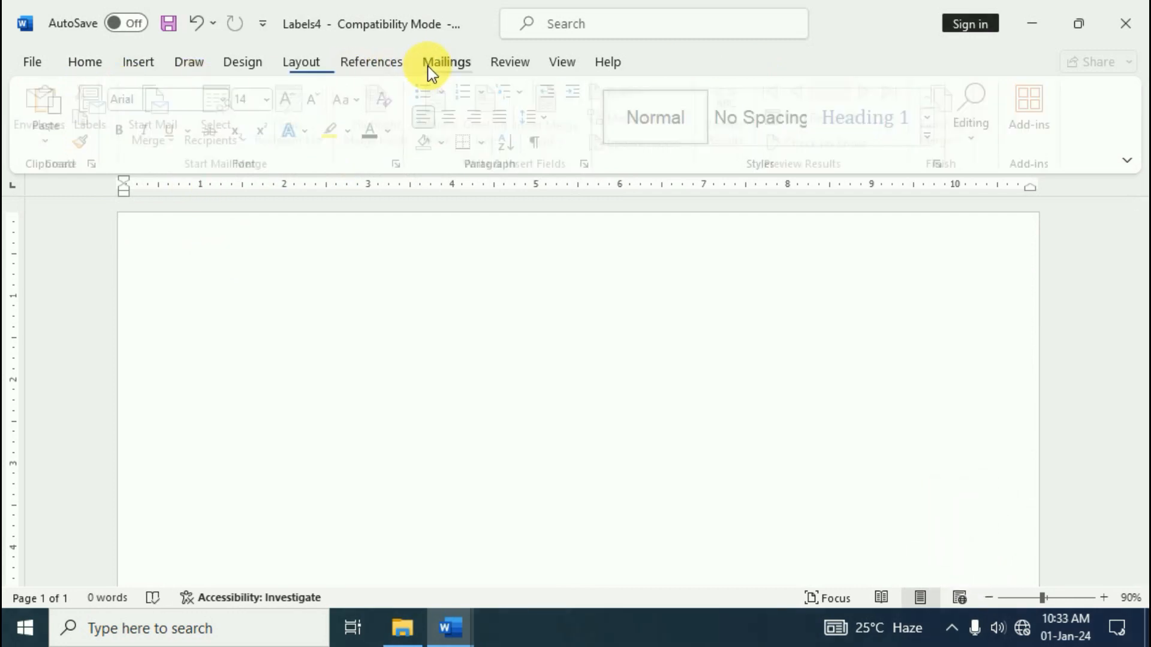
left_click(99, 114)
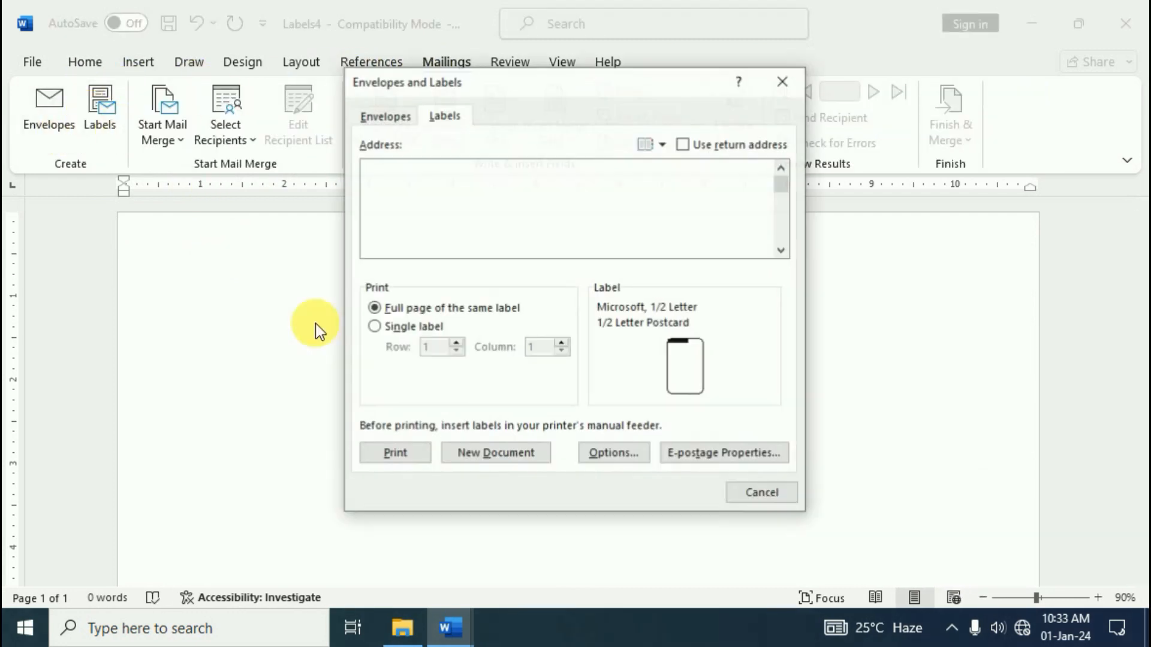
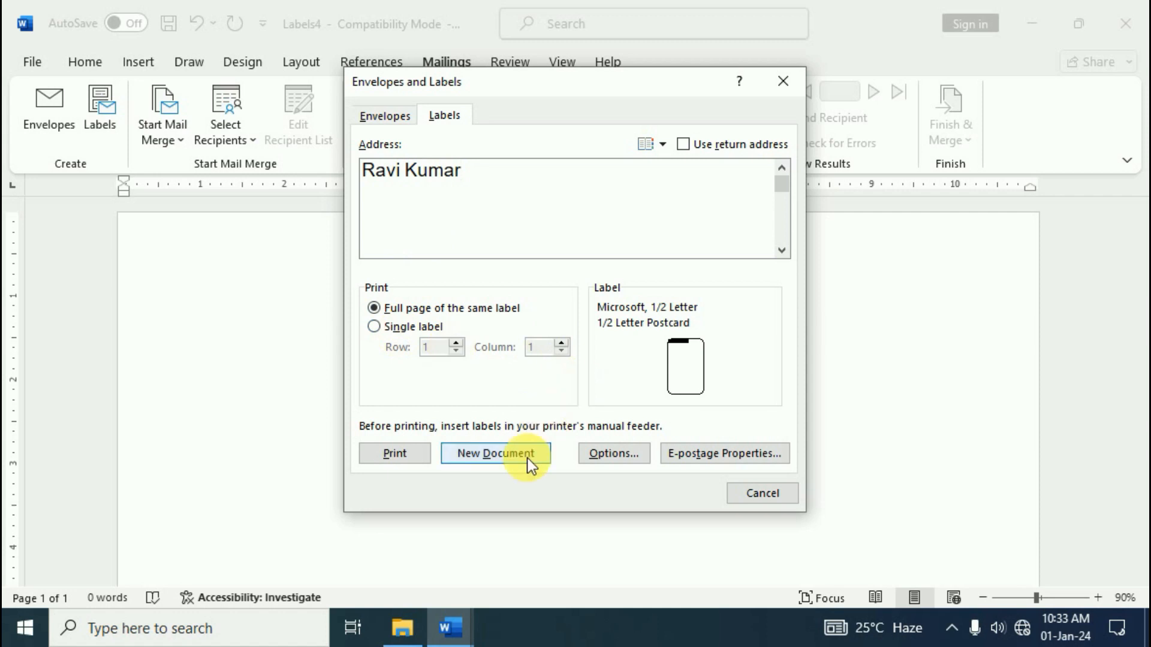
left_click(634, 457)
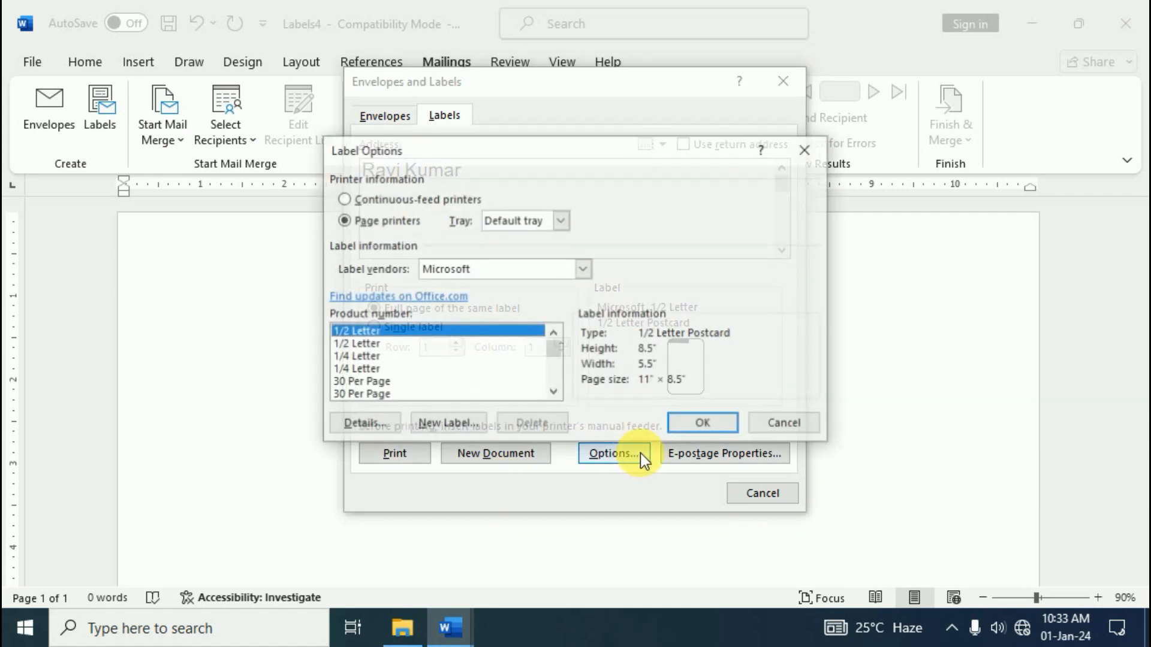
left_click(377, 384)
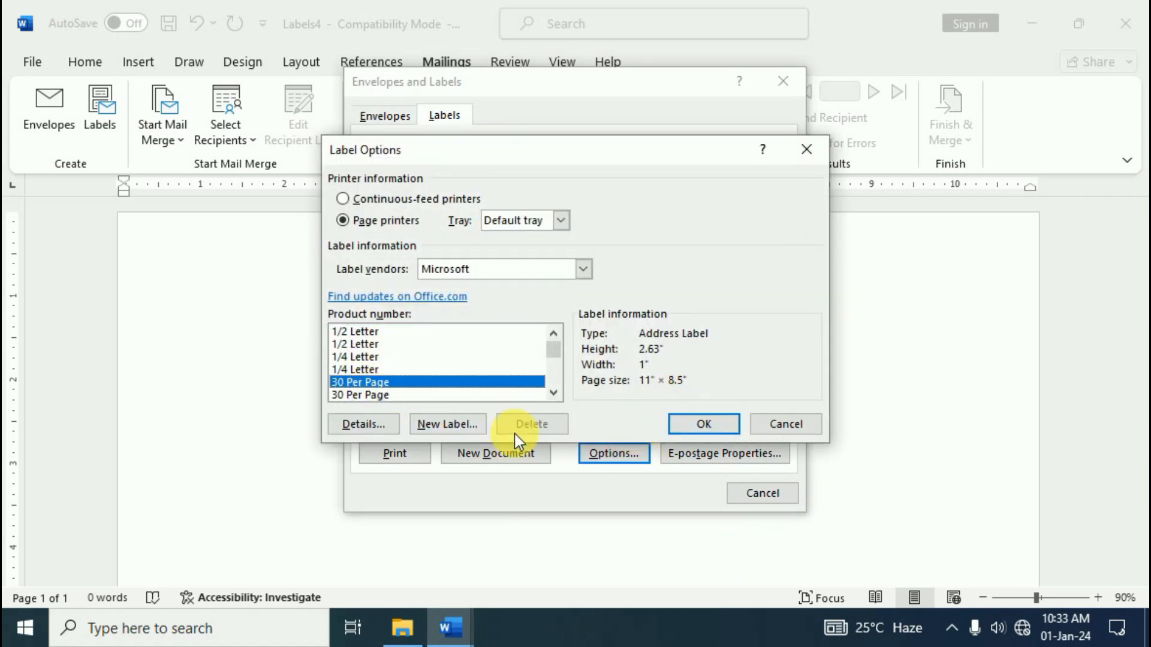
left_click(699, 426)
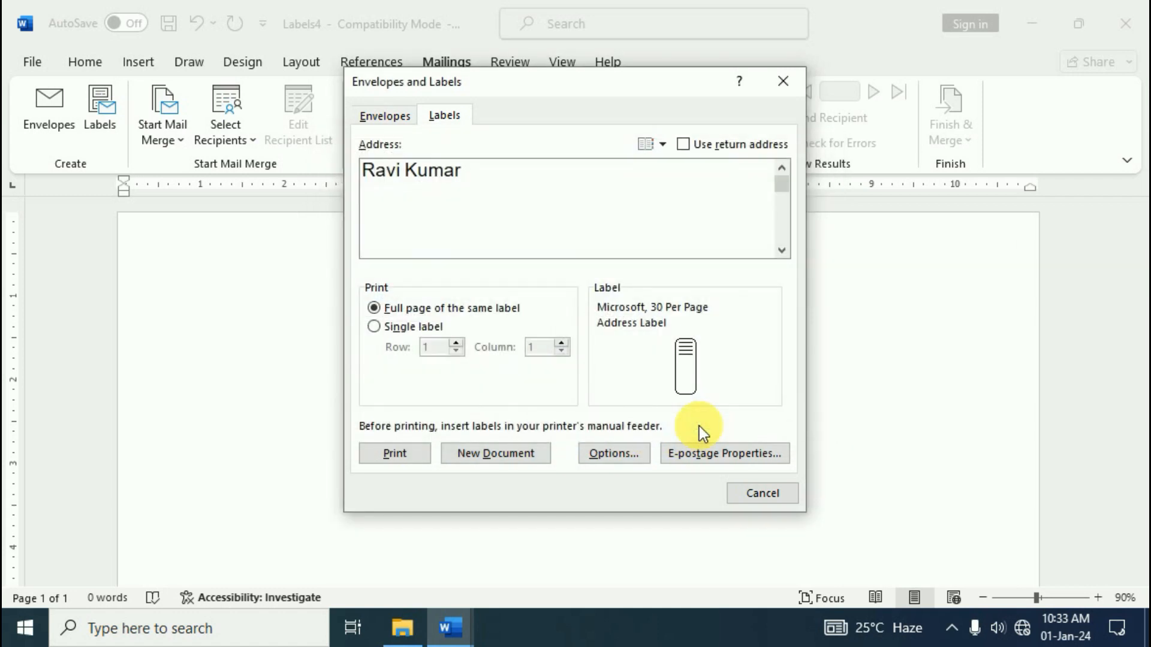
left_click(520, 457)
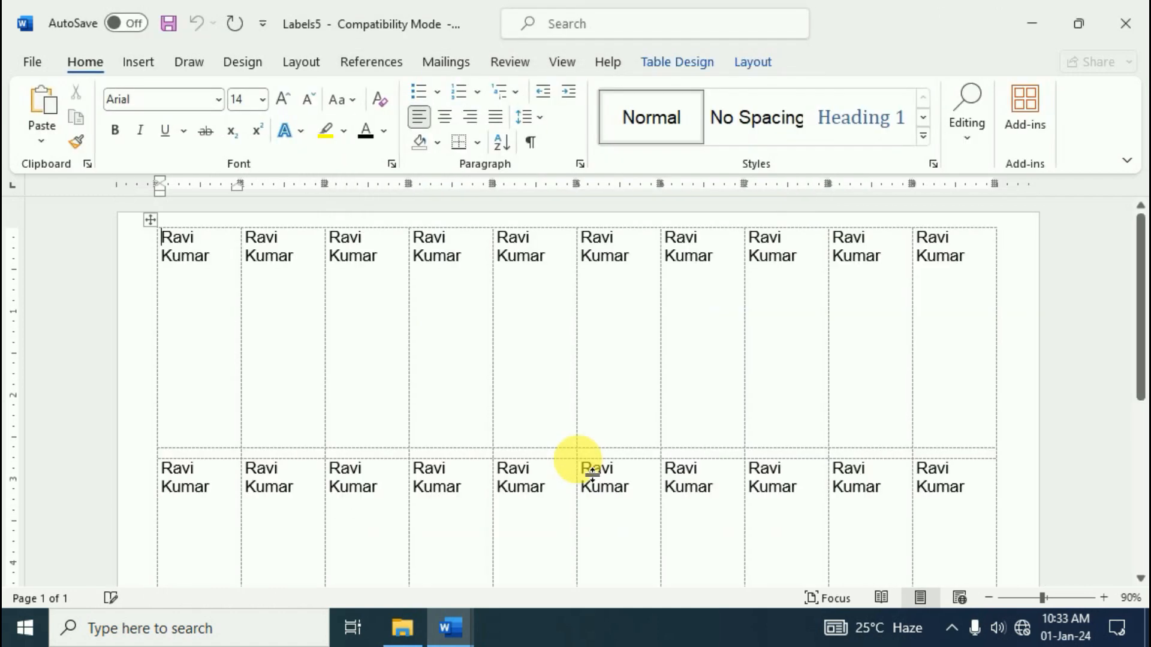
Scroll through Document1's sample paragraphs about video, themes and styles
scroll(634, 372, "down", 1)
scroll(642, 377, "up", 1)
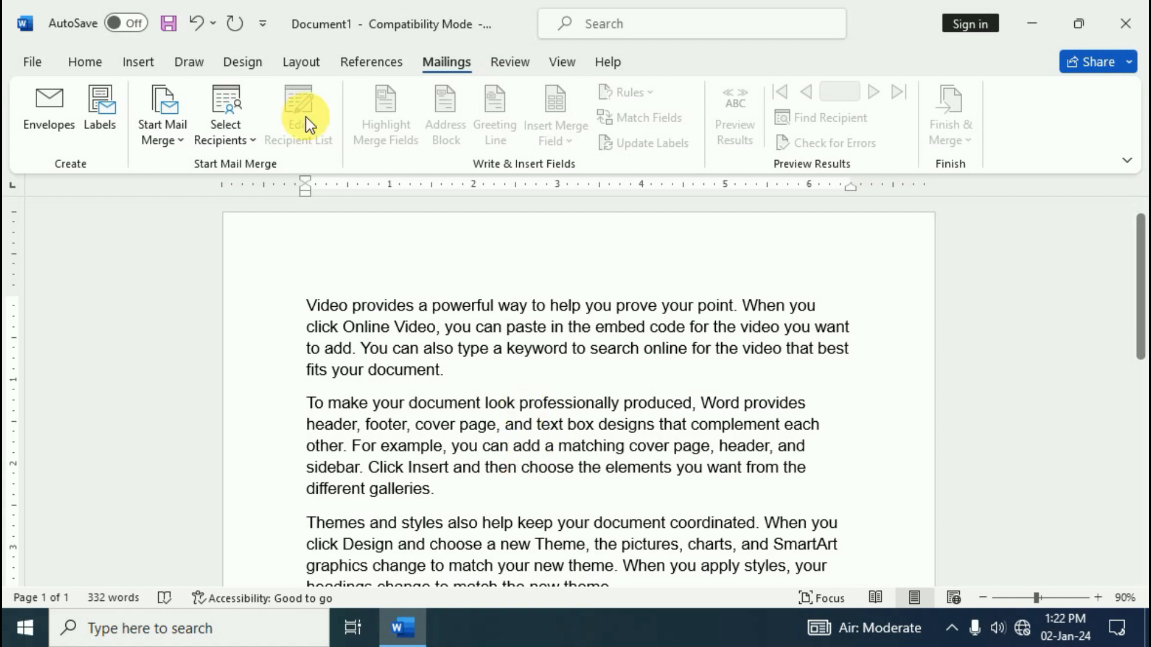
Launch the Step-by-Step Mail Merge Wizard, go on to the starting-document step, and show recipient options
left_click(180, 142)
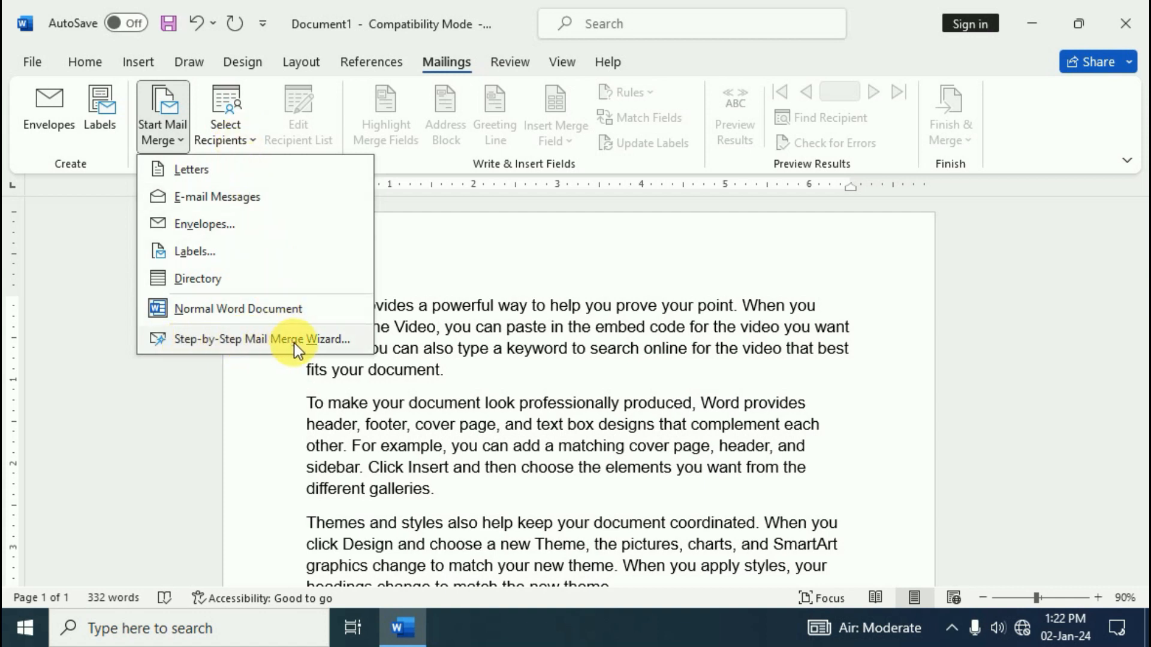
left_click(254, 340)
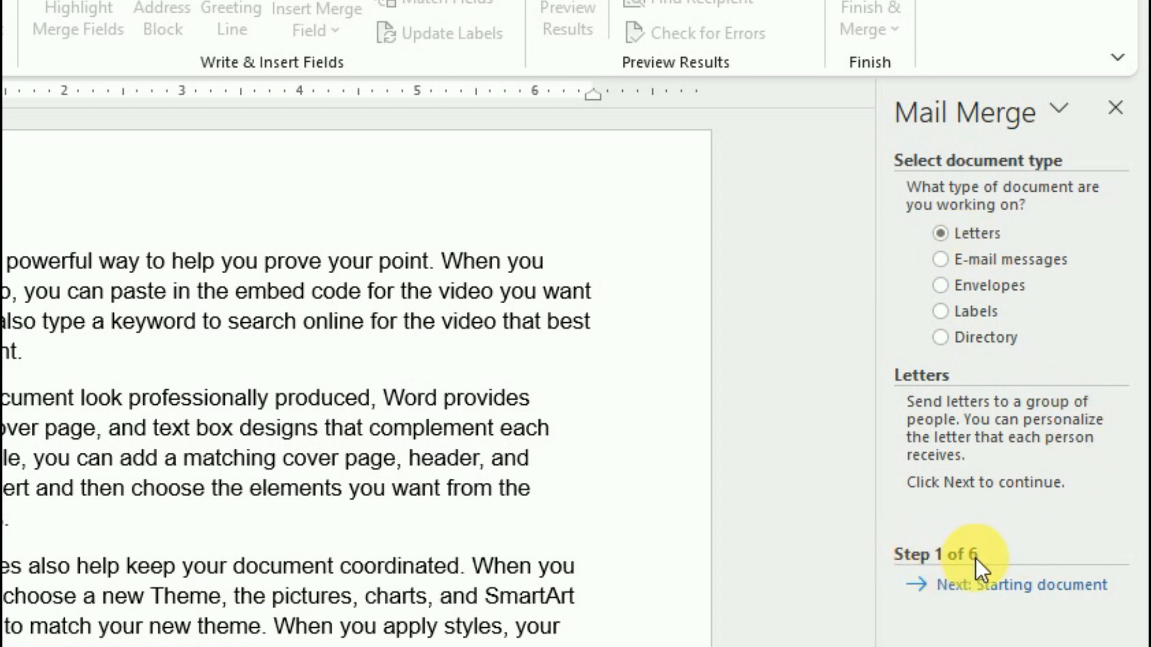
left_click(1088, 594)
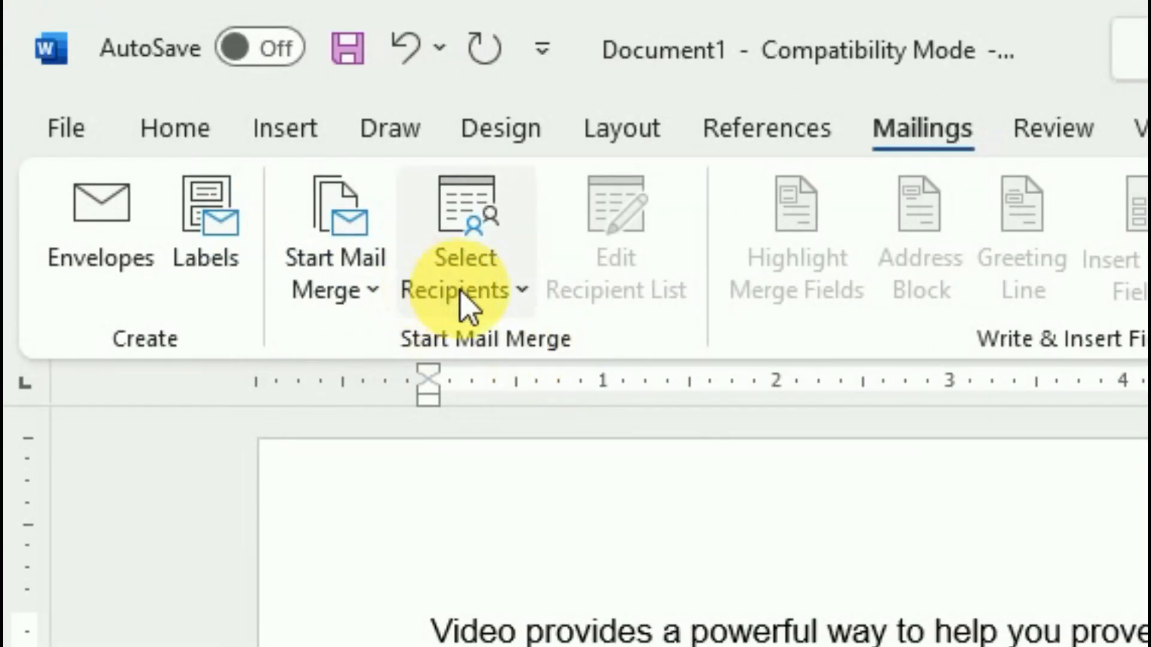
left_click(488, 300)
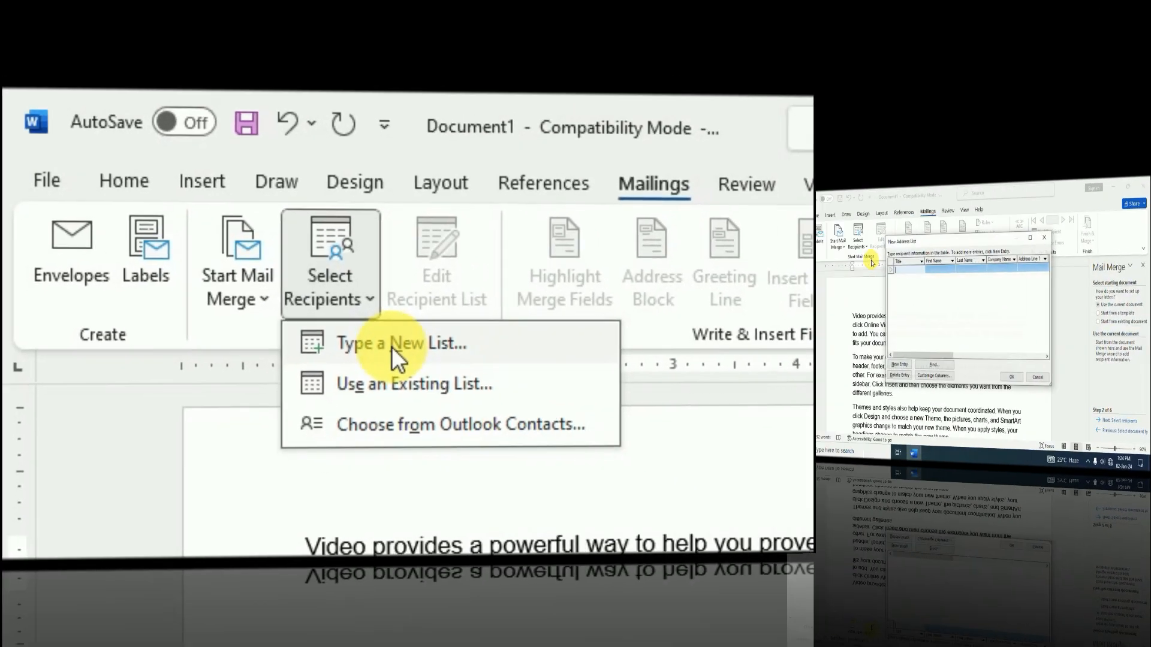
left_click(561, 360)
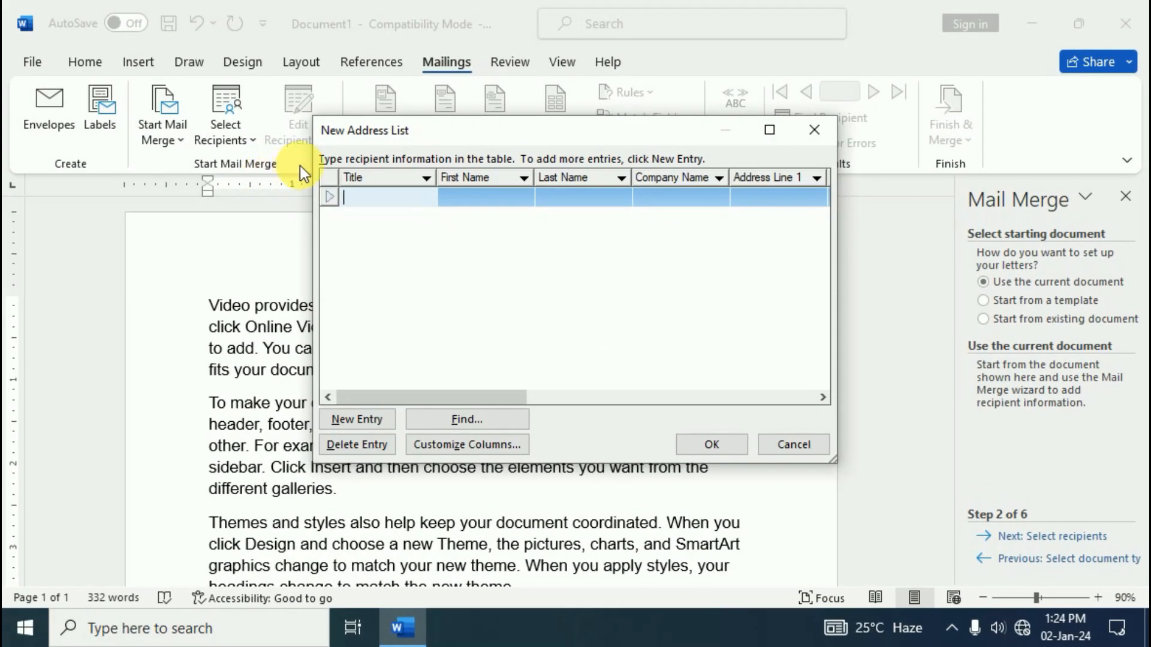
left_click_drag(514, 129, 476, 117)
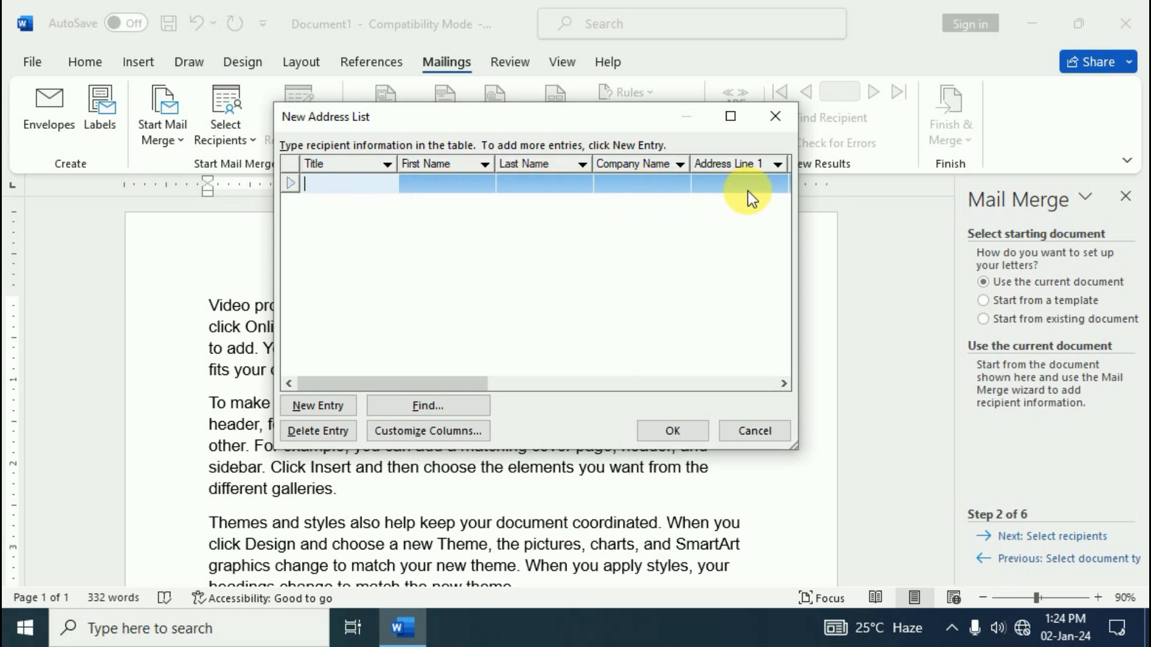
left_click_drag(787, 384, 785, 386)
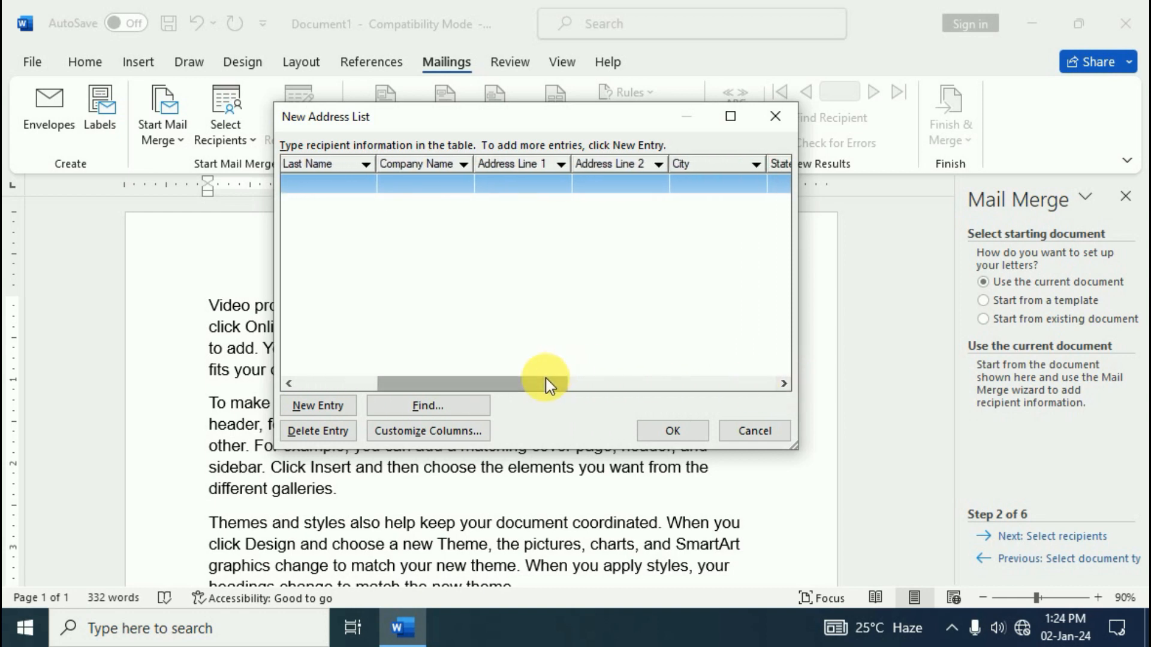
left_click_drag(537, 386, 445, 383)
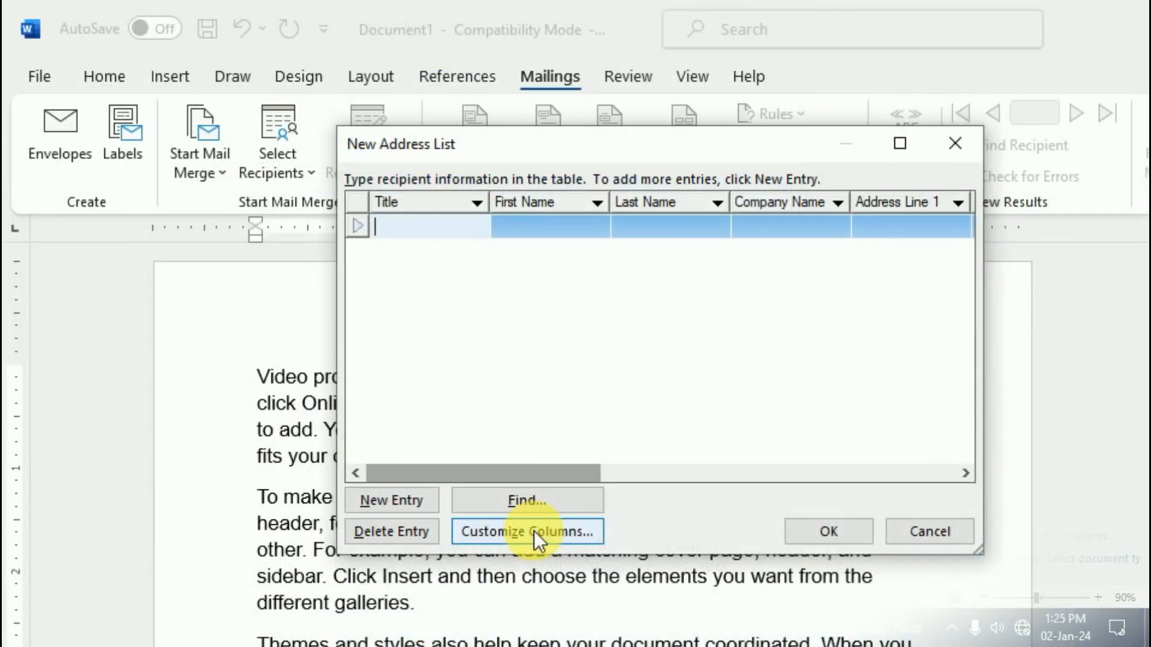
In Customize Columns, delete the Company Name and Address Line 1 fields
left_click(534, 530)
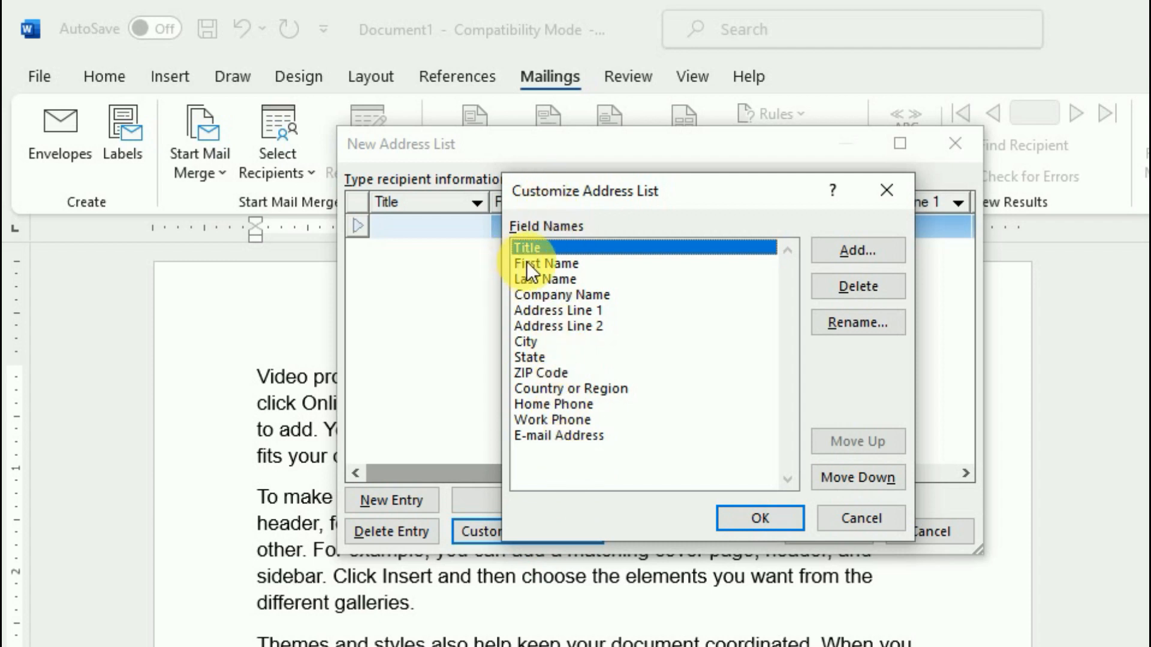
left_click(544, 266)
left_click(545, 279)
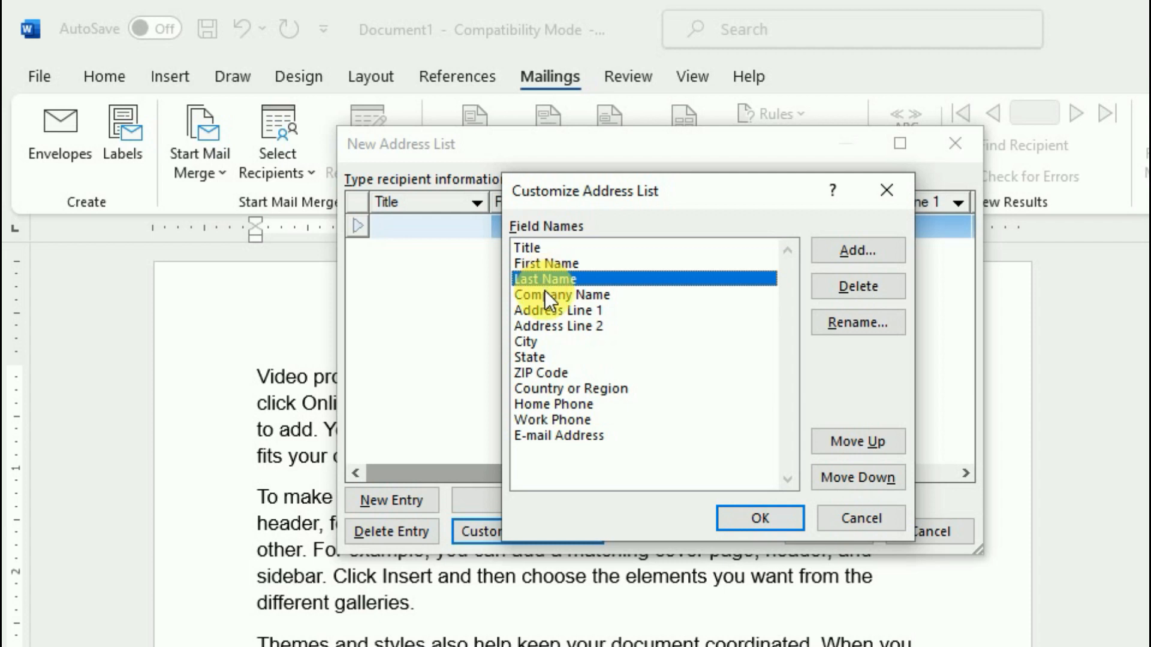
left_click(546, 295)
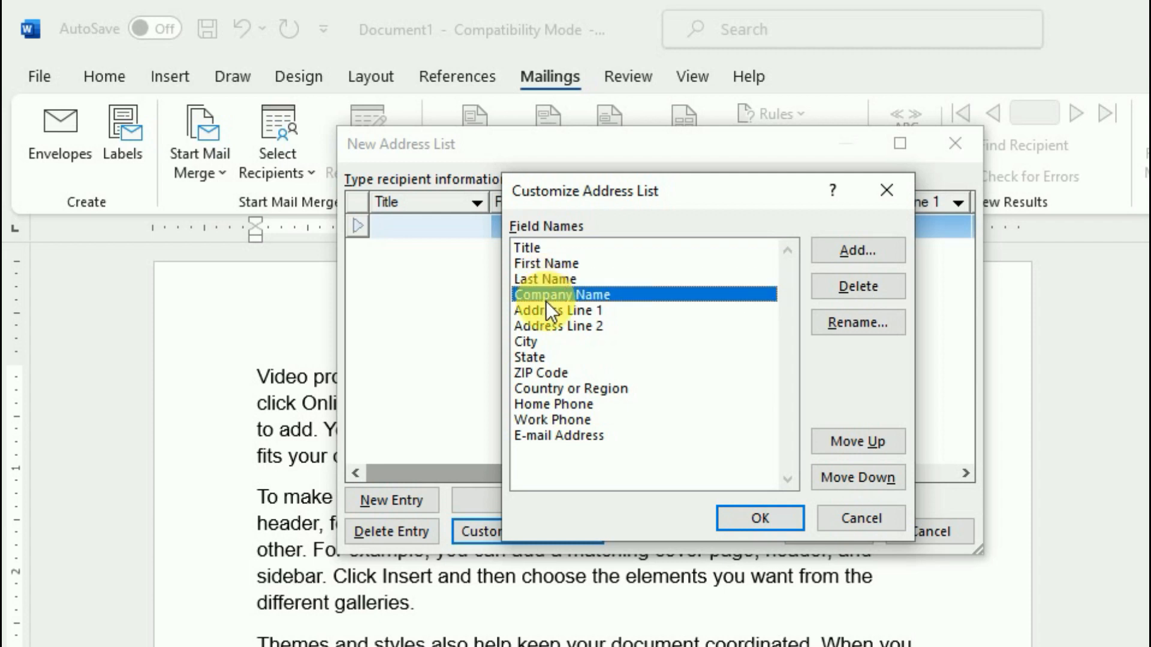
left_click(854, 284)
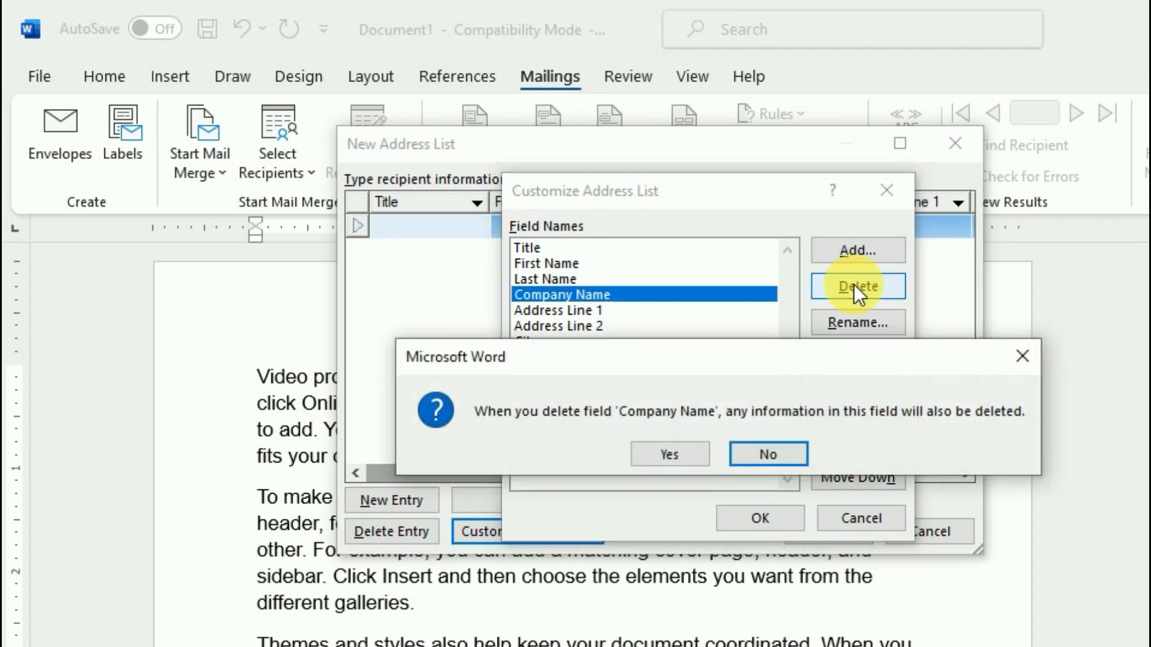
left_click(667, 454)
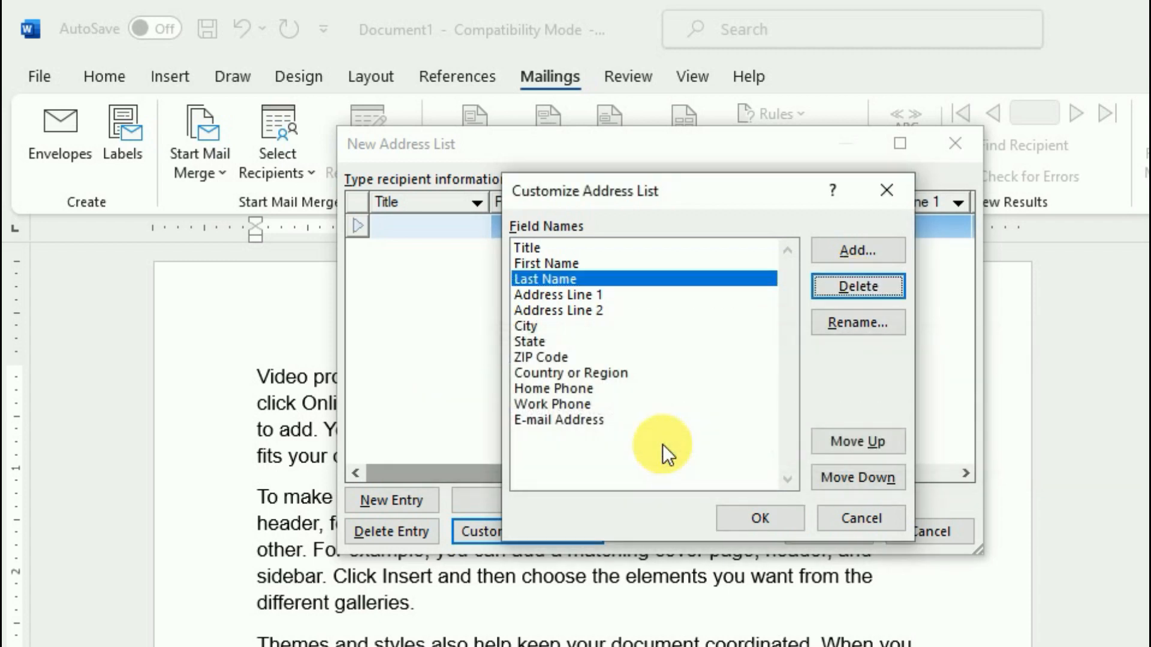
left_click(582, 297)
left_click(578, 307)
left_click(581, 297)
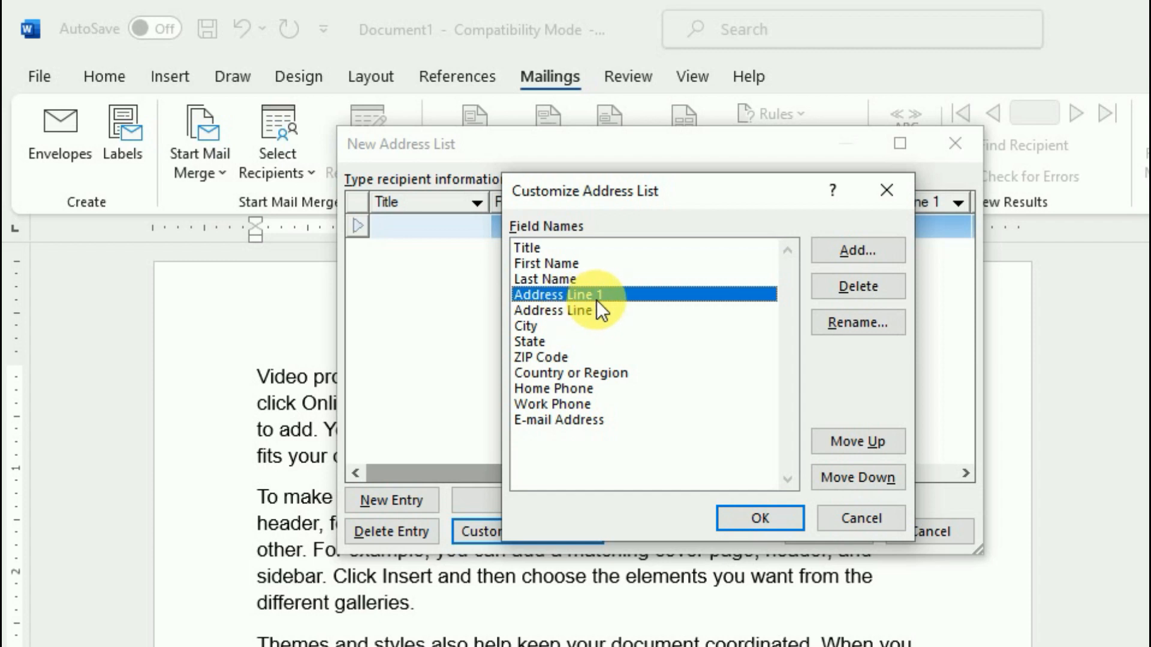
left_click(864, 285)
left_click(655, 455)
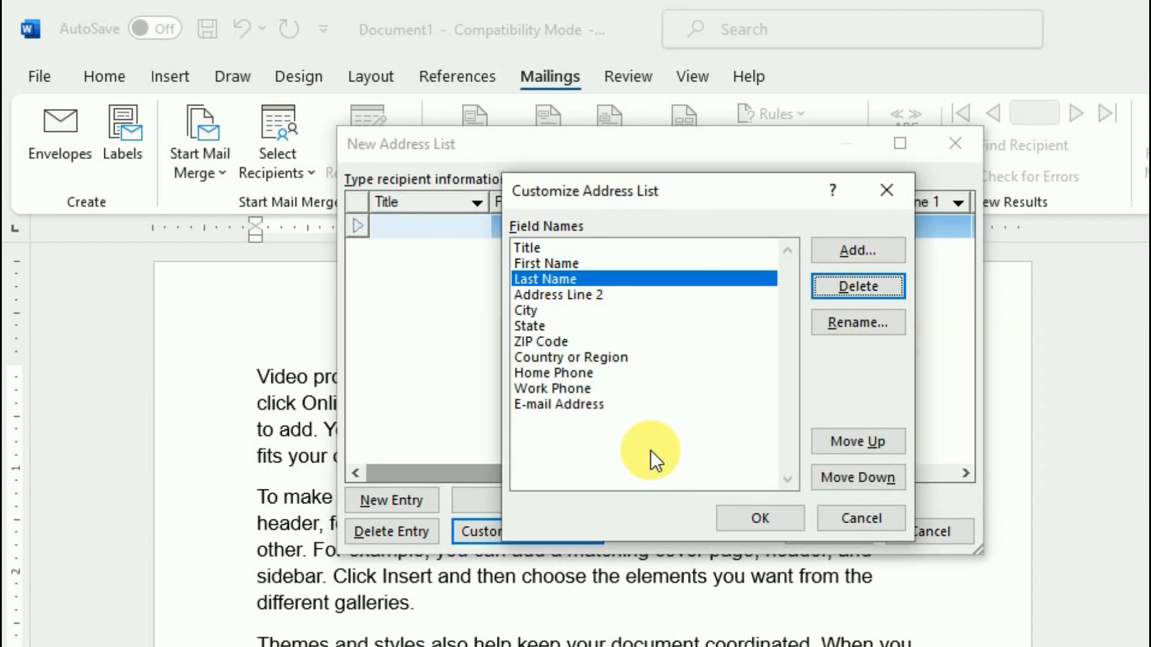
Move the E-mail Address field up the list until it sits under Last Name
left_click(530, 312)
left_click(536, 326)
left_click(542, 342)
left_click(545, 358)
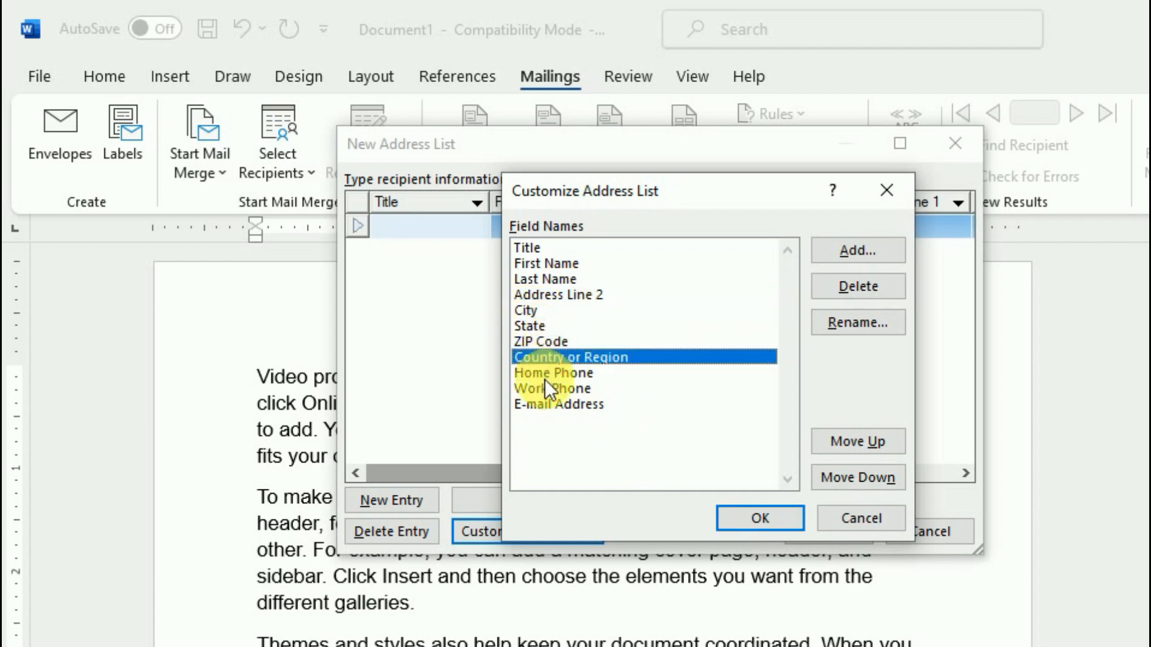
left_click(557, 404)
left_click(553, 389)
left_click(555, 373)
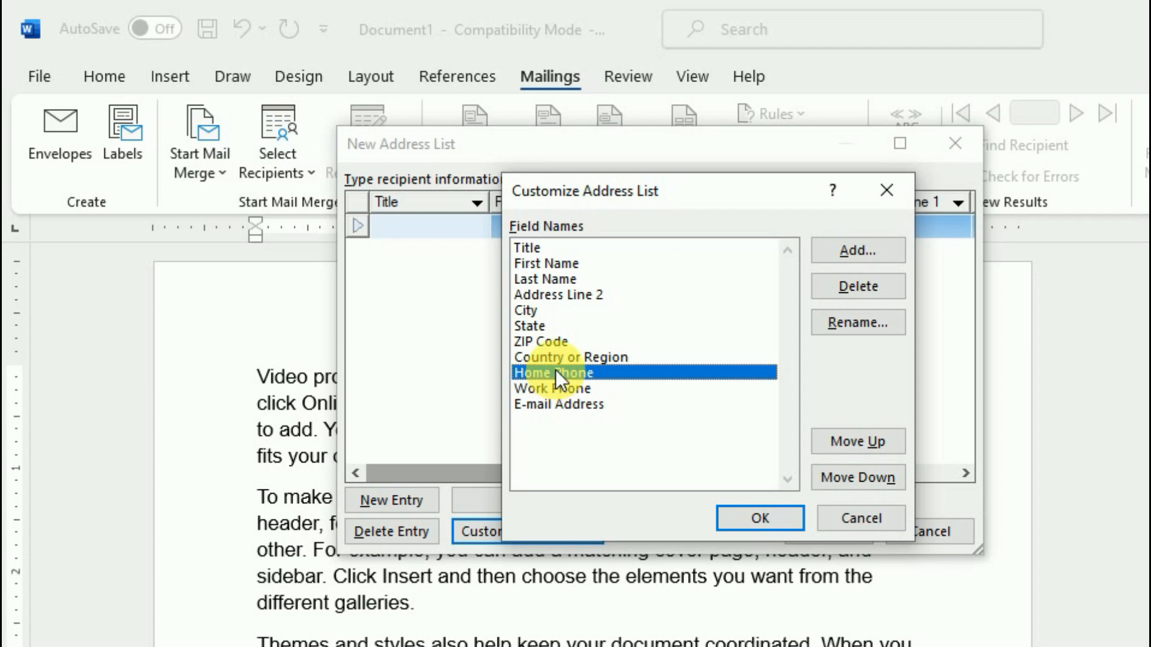
left_click(571, 405)
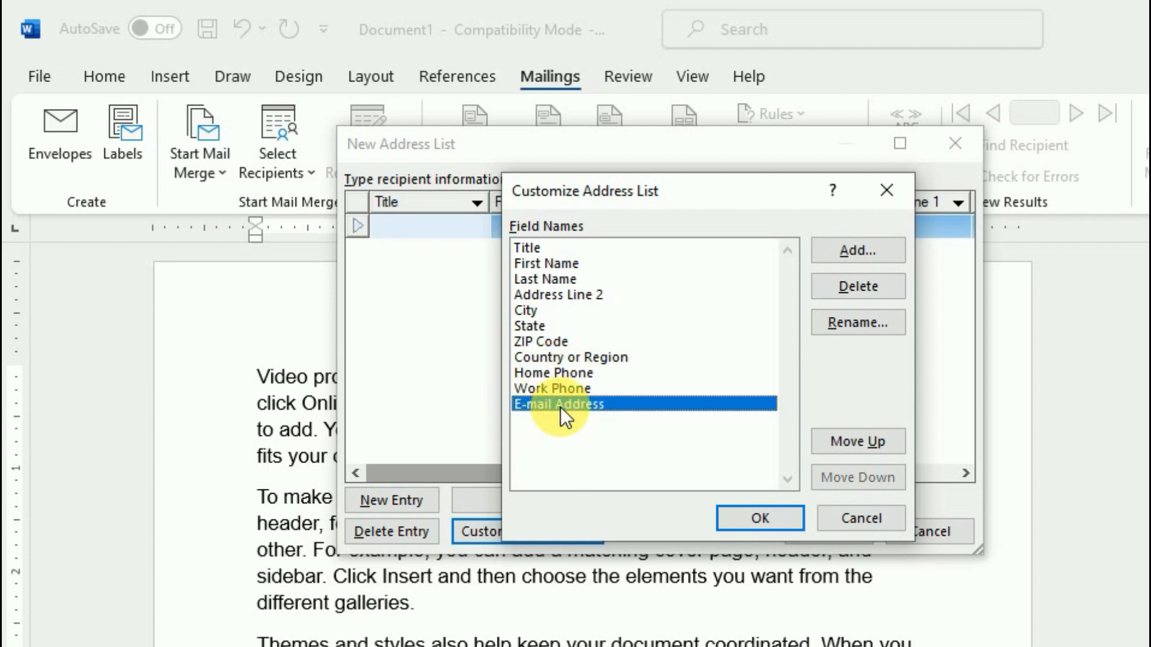
left_click(877, 448)
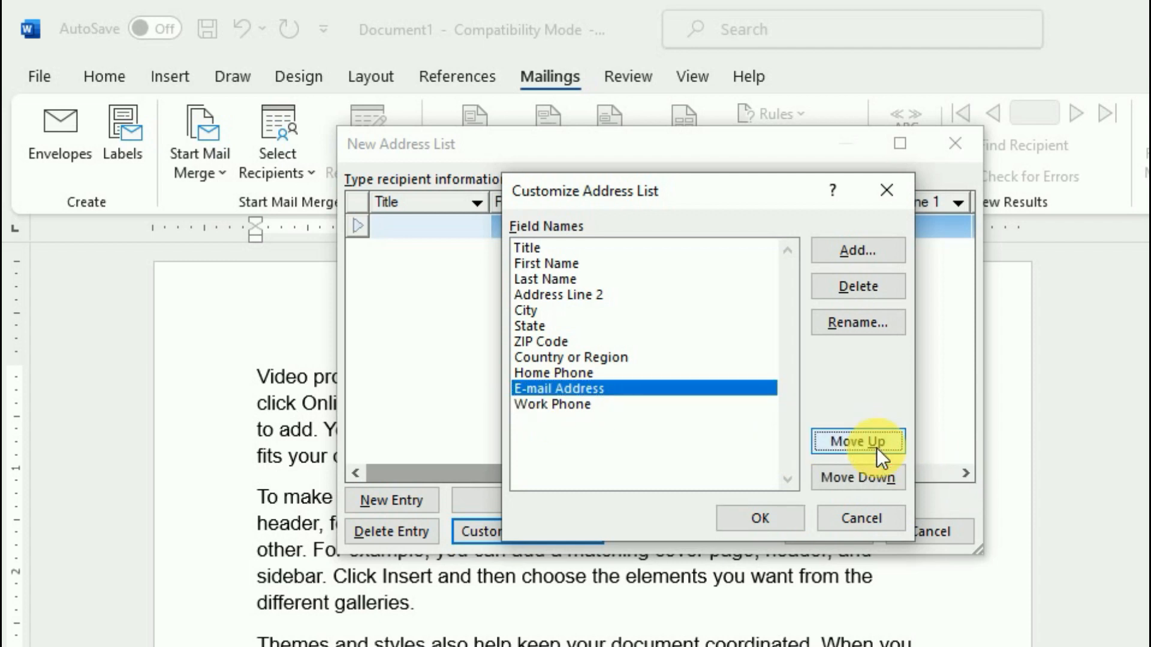
left_click(877, 447)
left_click(877, 448)
left_click(876, 448)
left_click(876, 448)
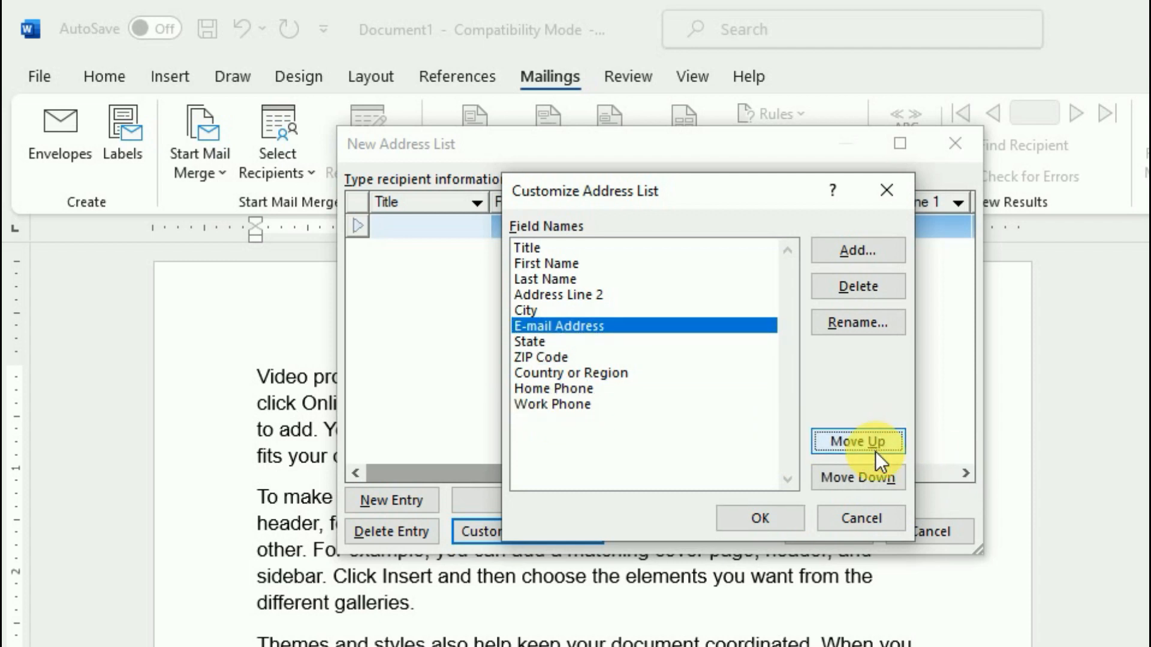
left_click(875, 452)
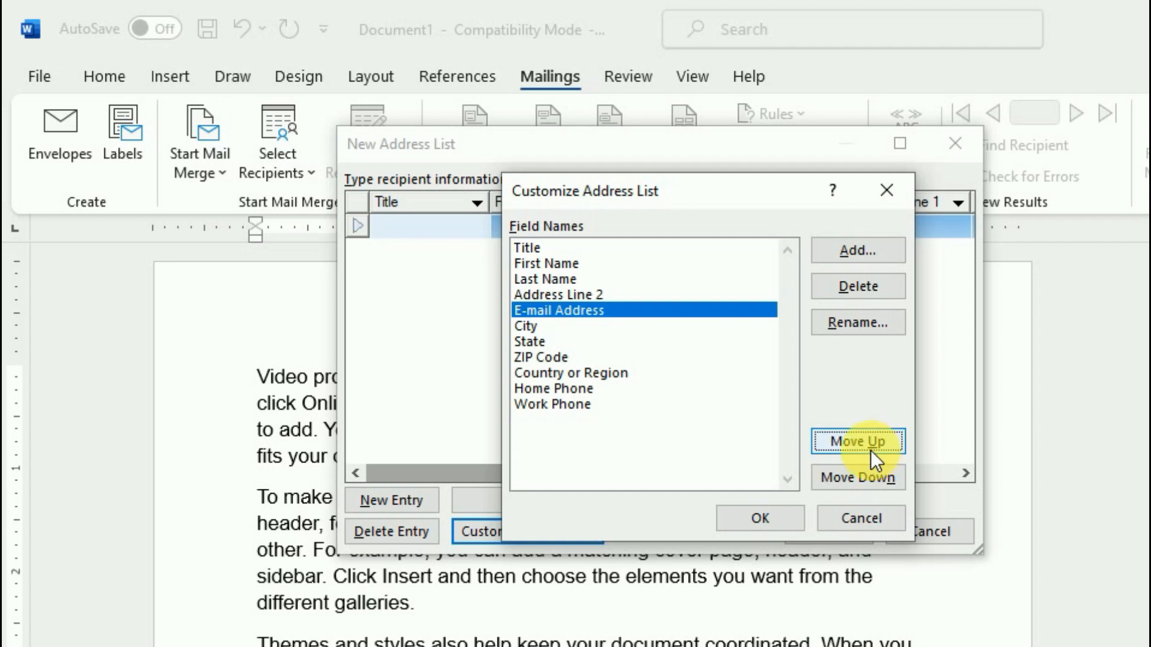
left_click(871, 451)
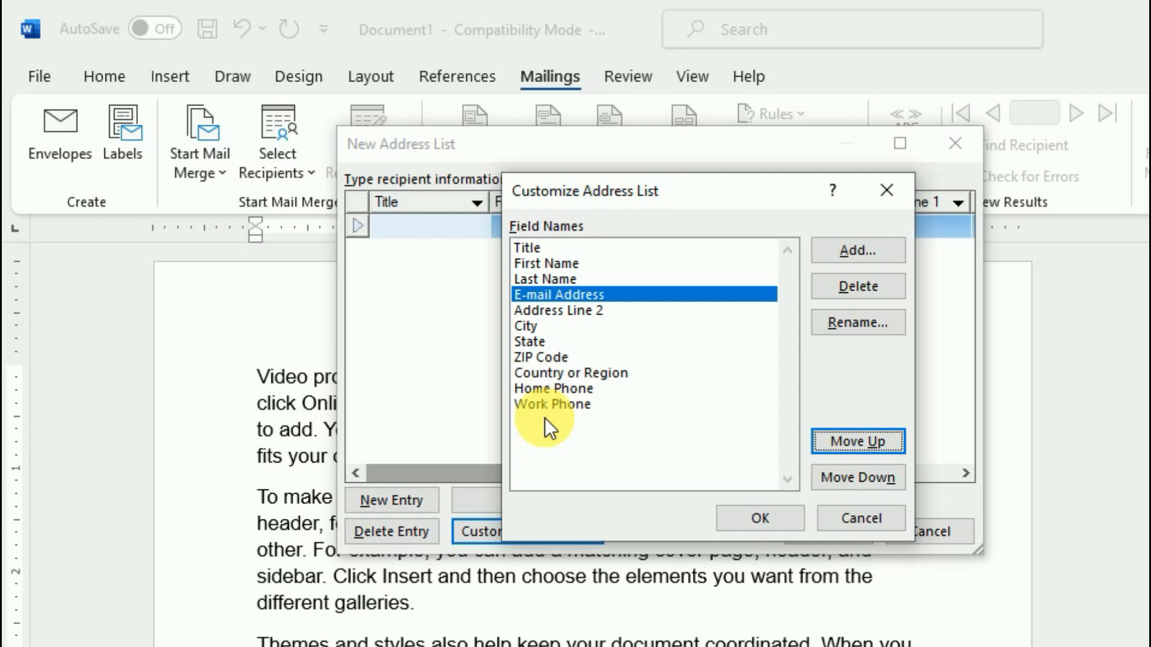
Add a new Mobile No field and place it above E-mail Address
left_click(852, 255)
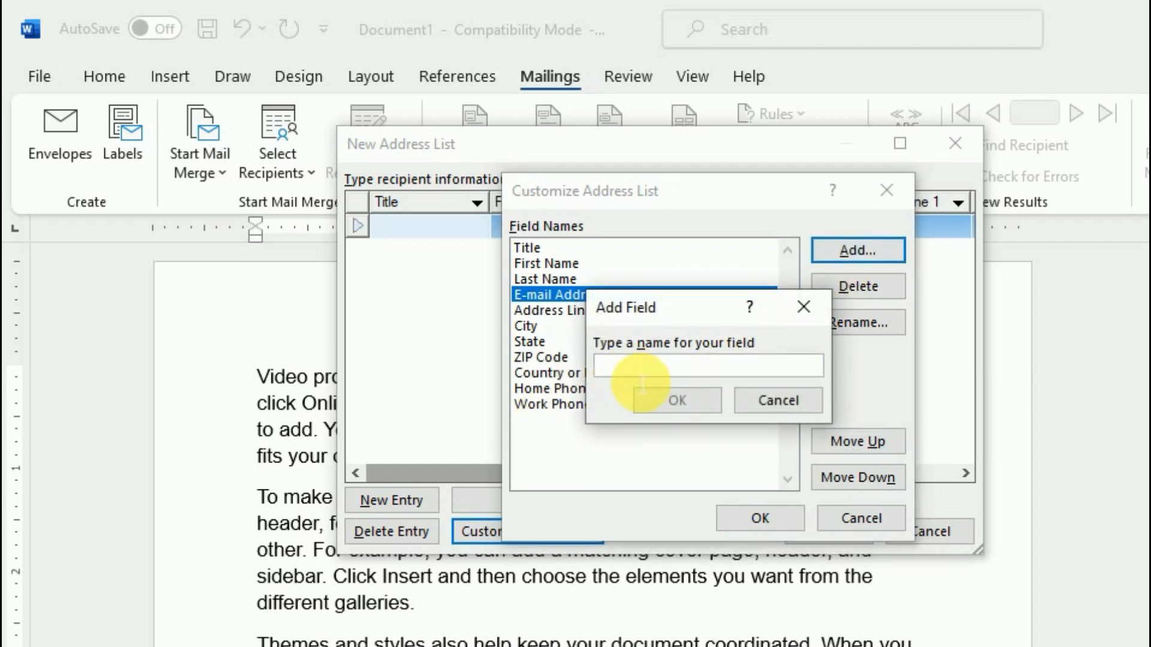
type("Mo")
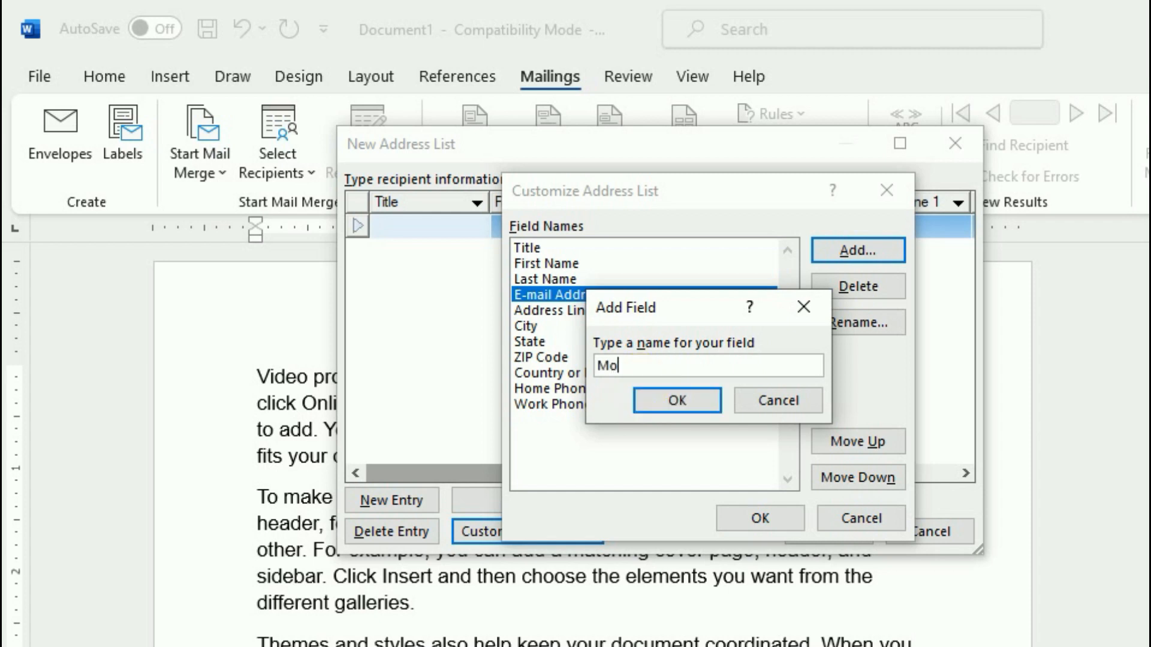
type("bile No.")
left_click(678, 396)
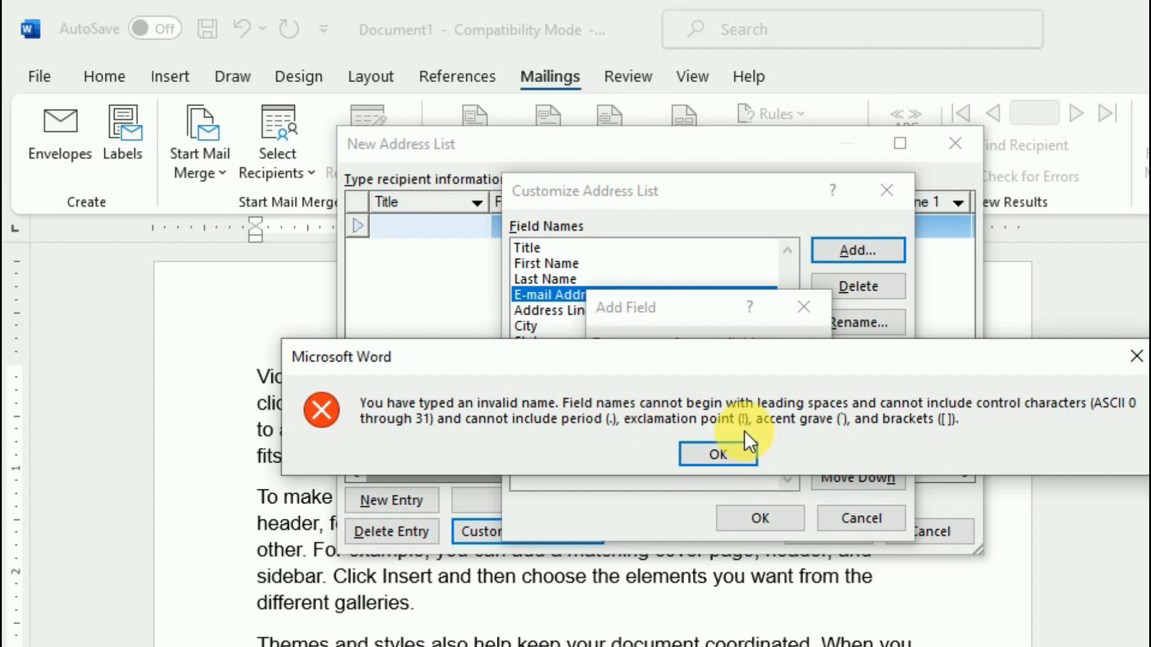
left_click(728, 459)
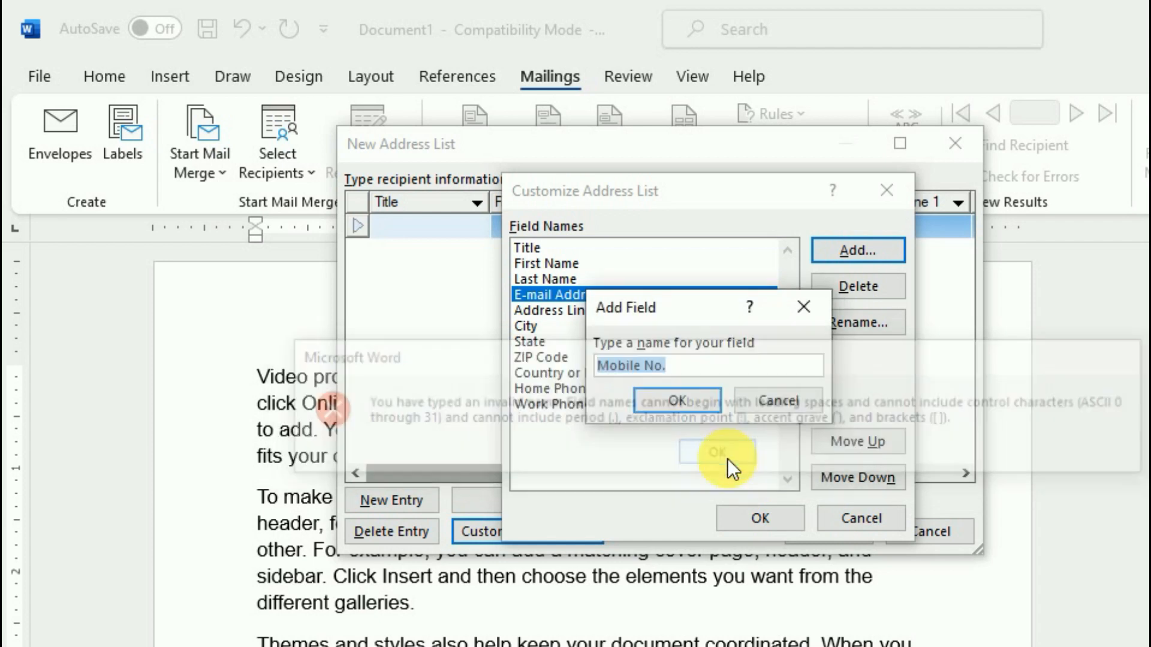
left_click(673, 367)
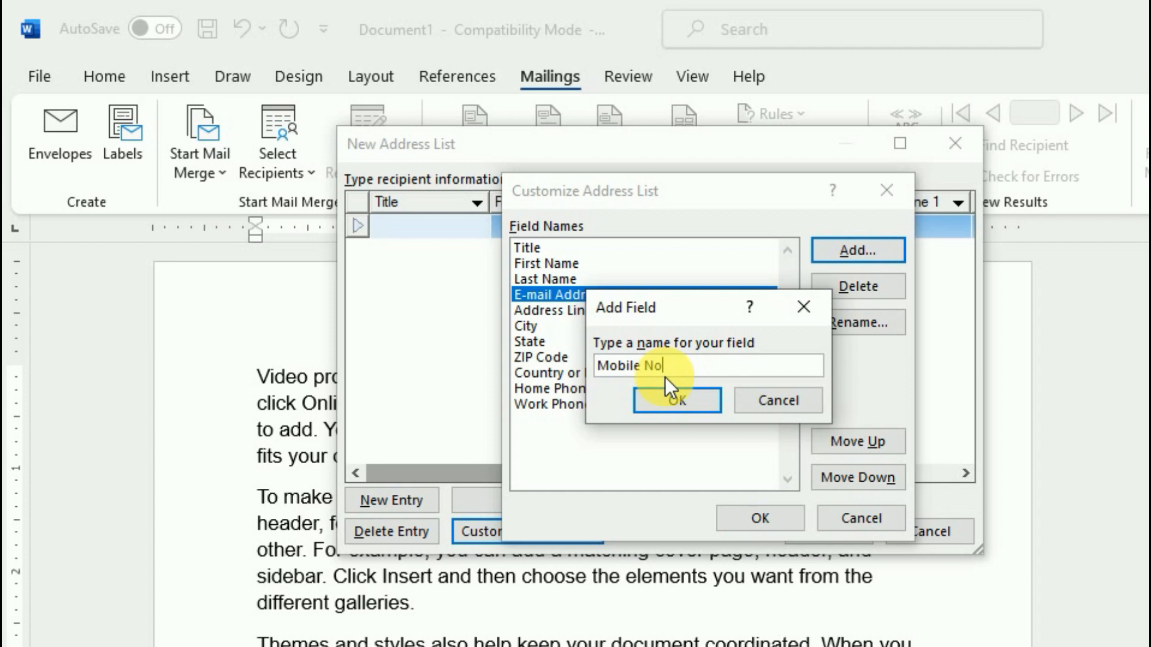
left_click(697, 401)
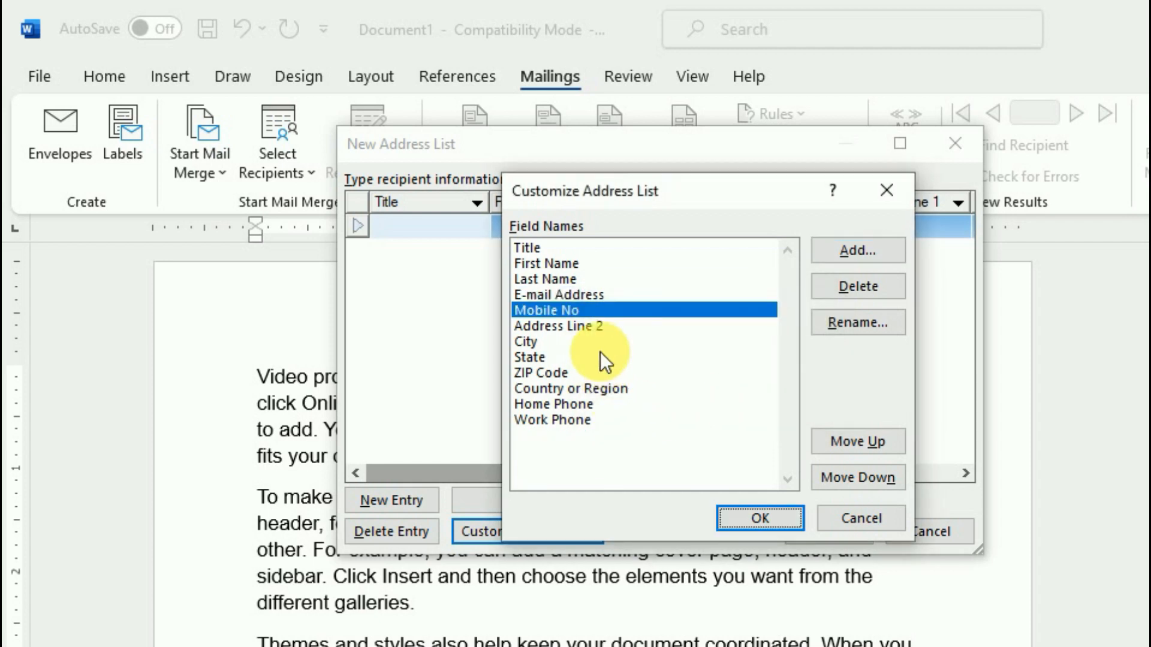
left_click(882, 447)
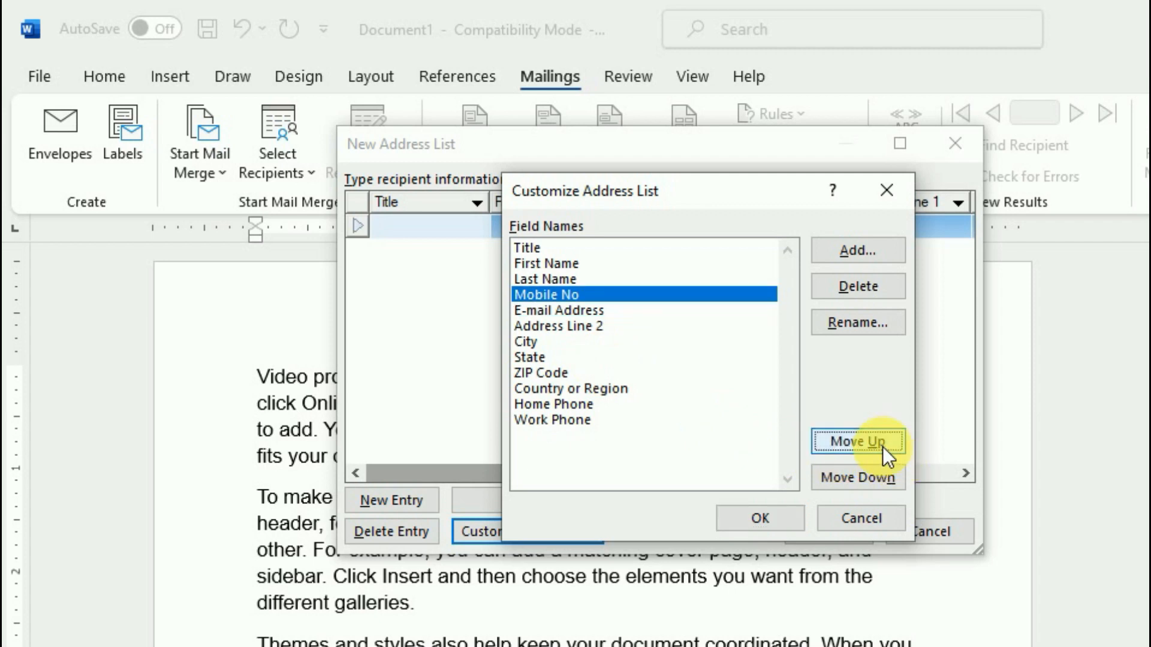
left_click(864, 479)
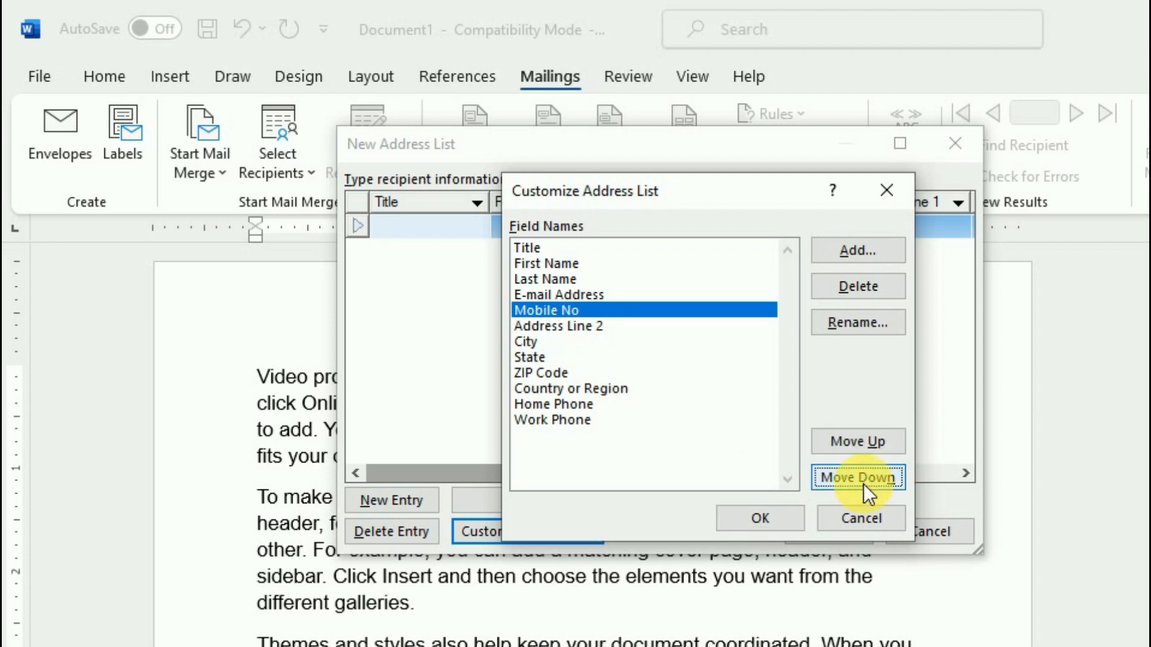
left_click(865, 447)
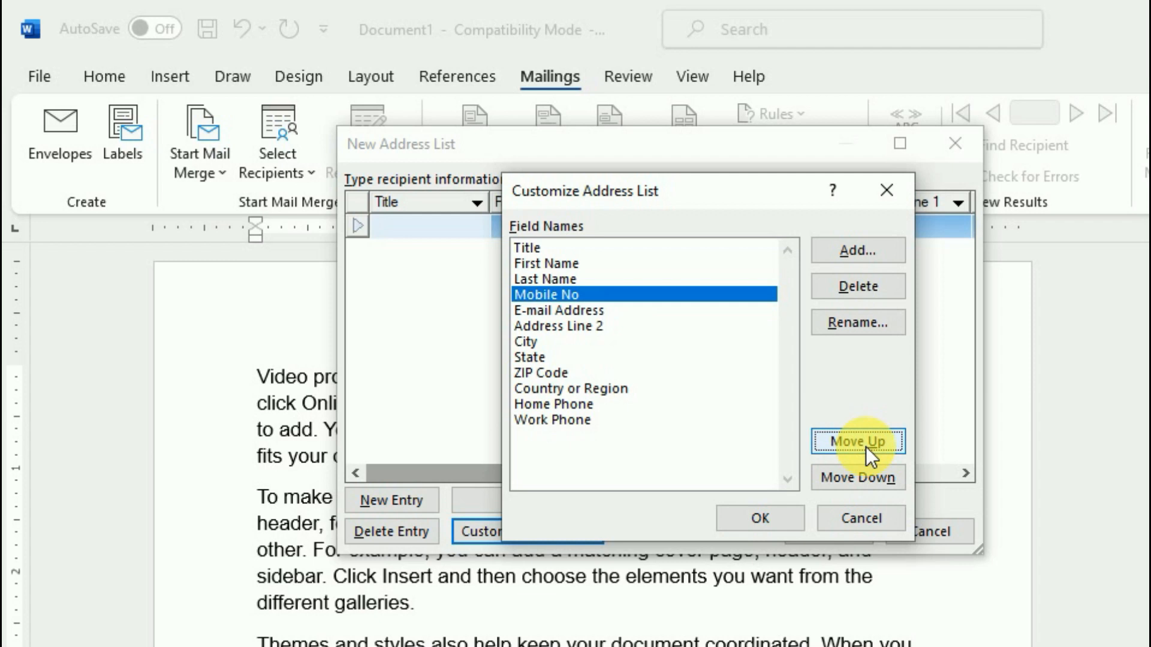
Rename Address Line 2 to Address and apply the customized columns
left_click(576, 328)
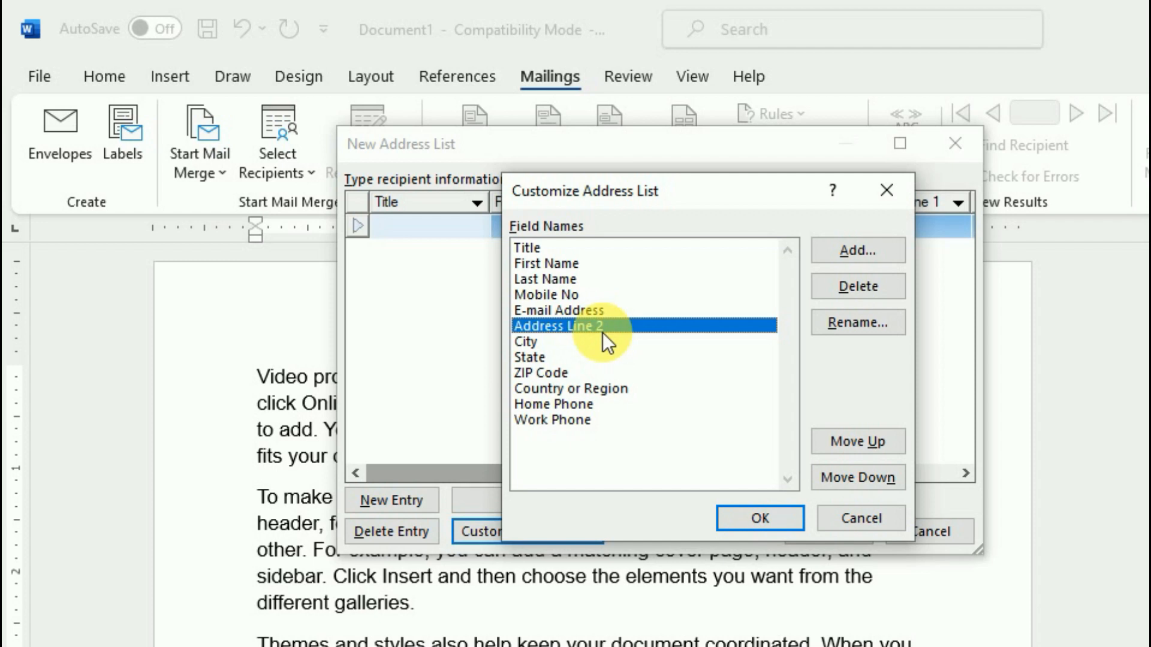
left_click(863, 325)
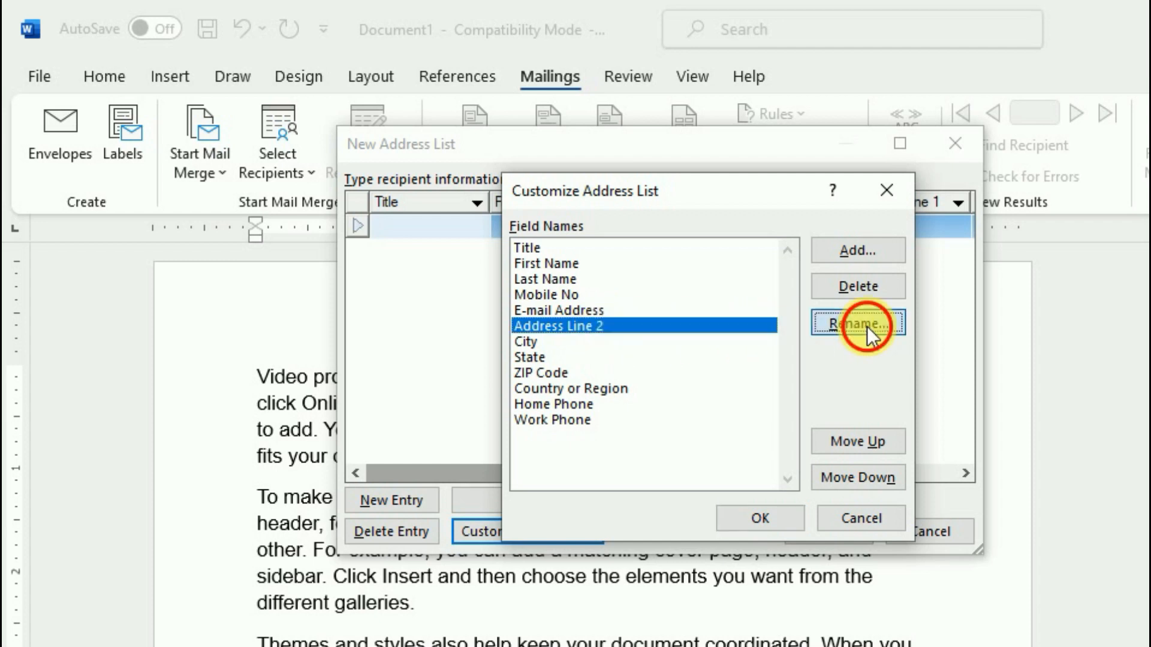
left_click(702, 386)
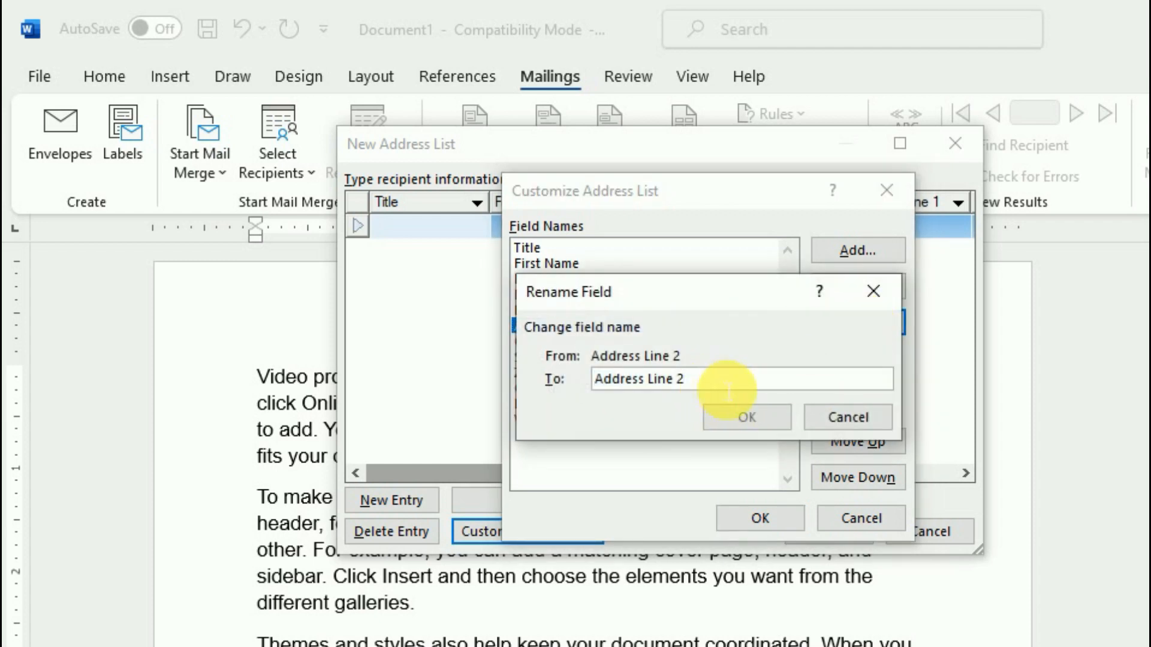
key("BackSpace")
key("BackSpace")
key("BackSpace")
key("BackSpace")
key("BackSpace")
key("BackSpace")
key("BackSpace")
left_click(744, 417)
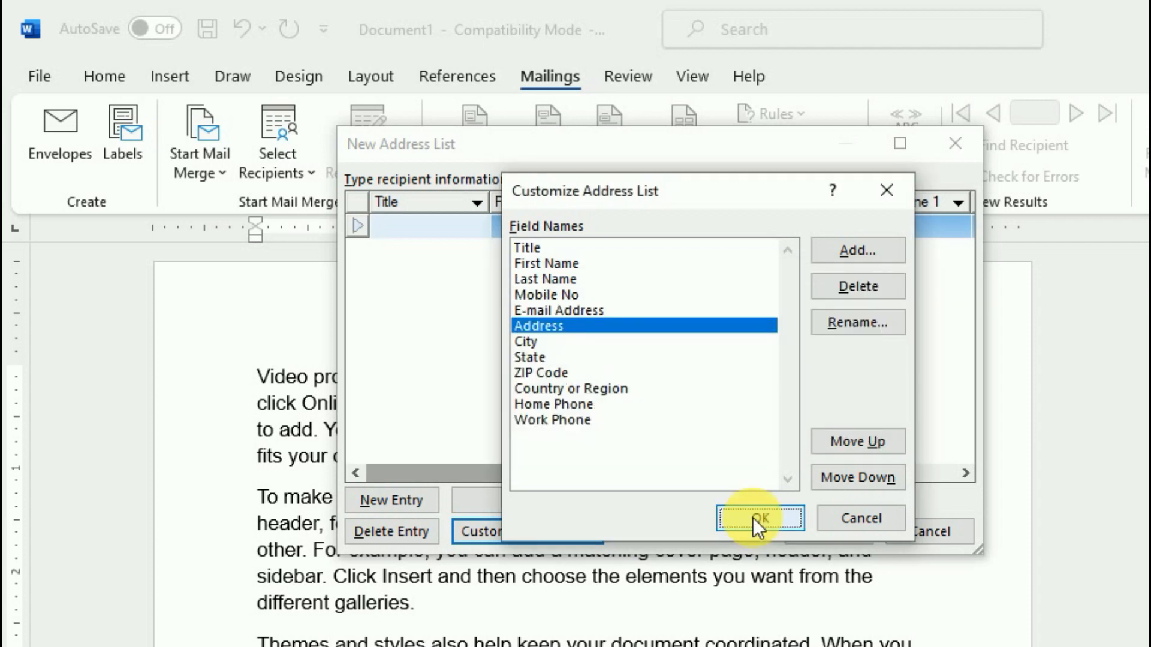
left_click(779, 521)
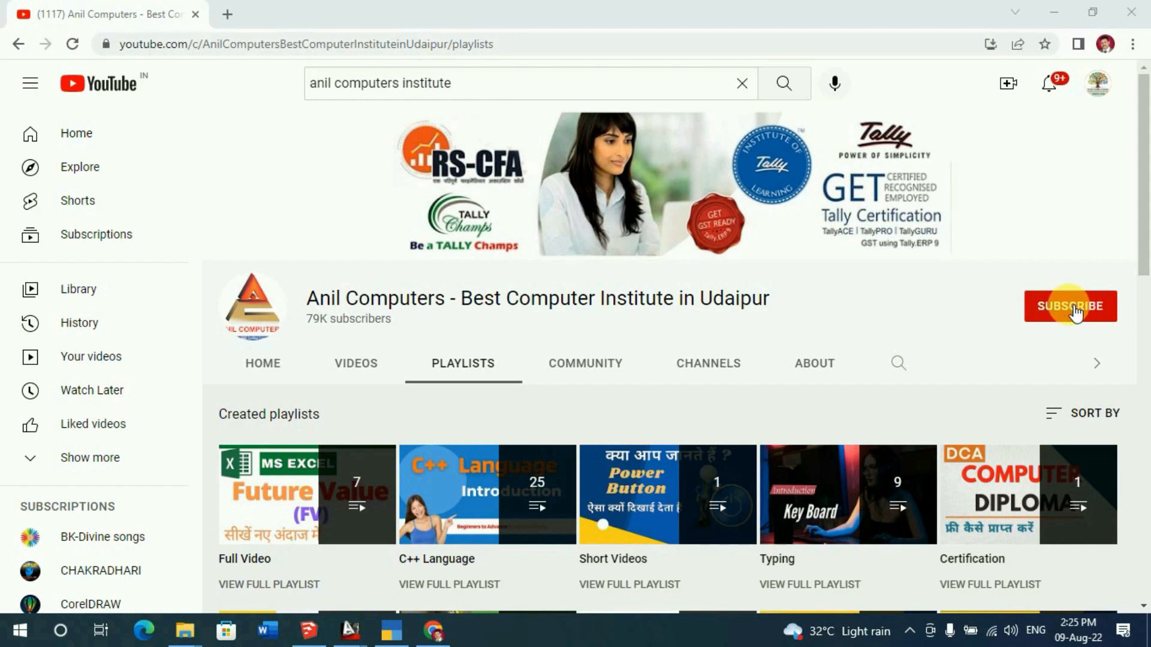
Subscribe to the institute's YouTube channel with All notifications, then scroll its Playlists page
left_click(1074, 309)
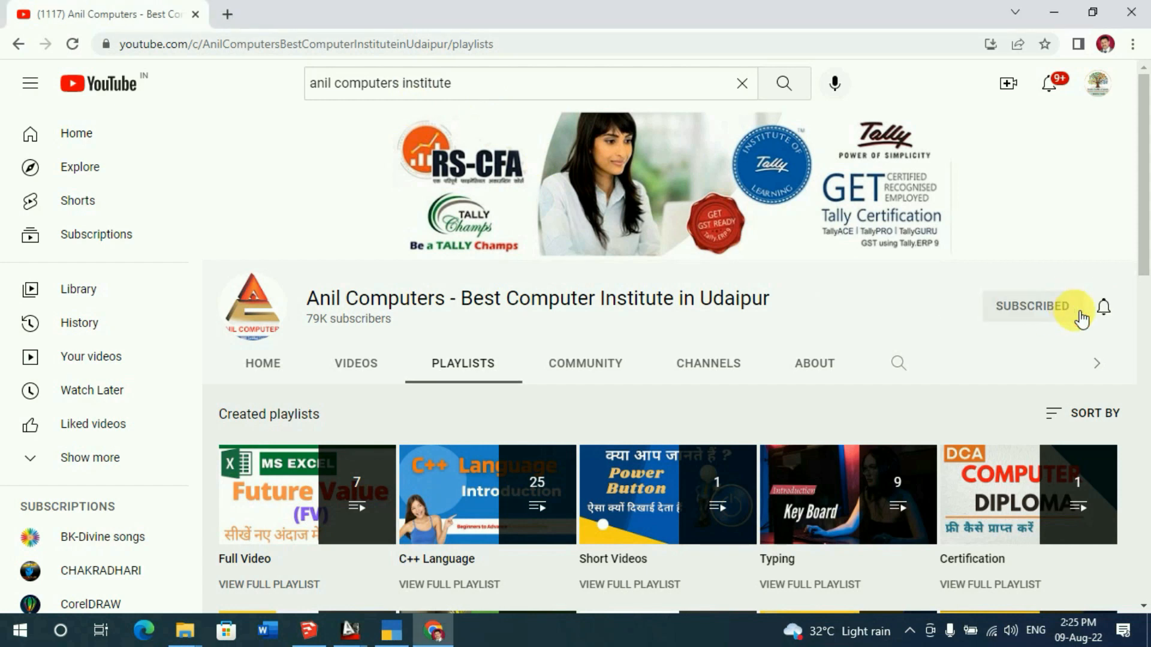
left_click(1104, 310)
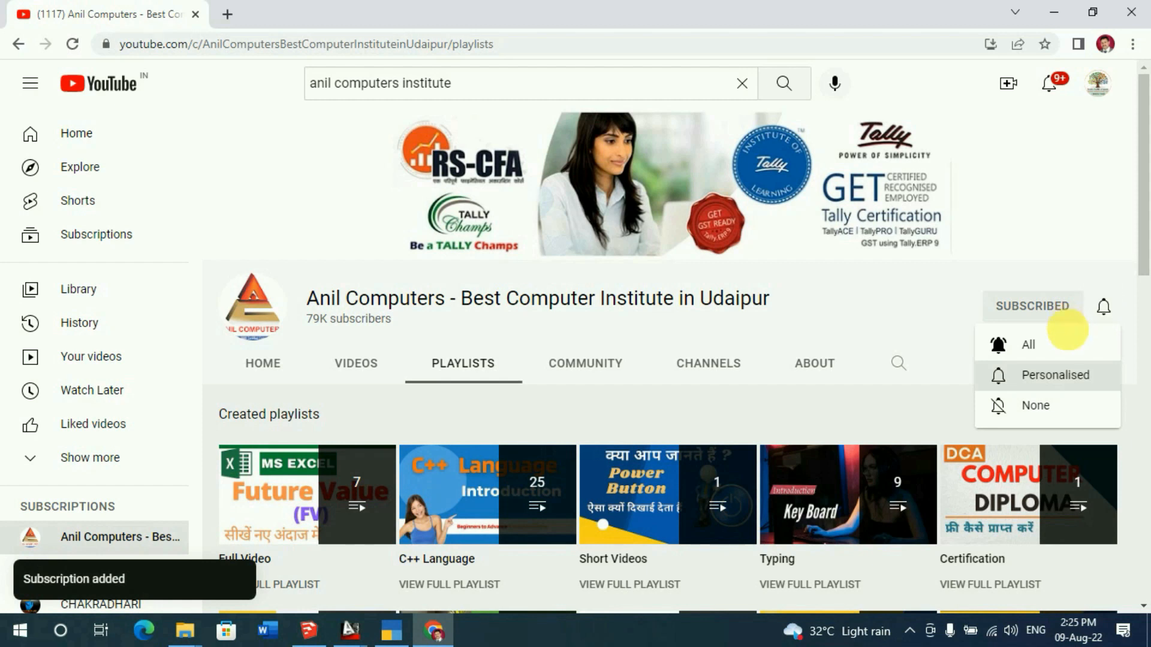
left_click(1040, 354)
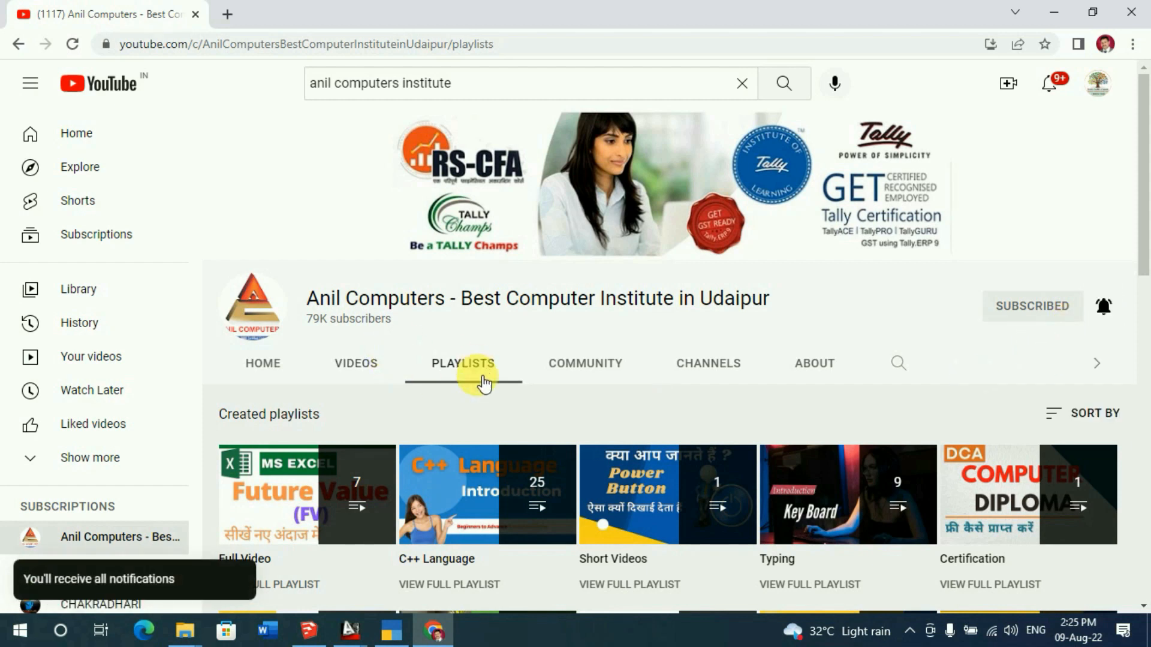
scroll(477, 359, "down", 2)
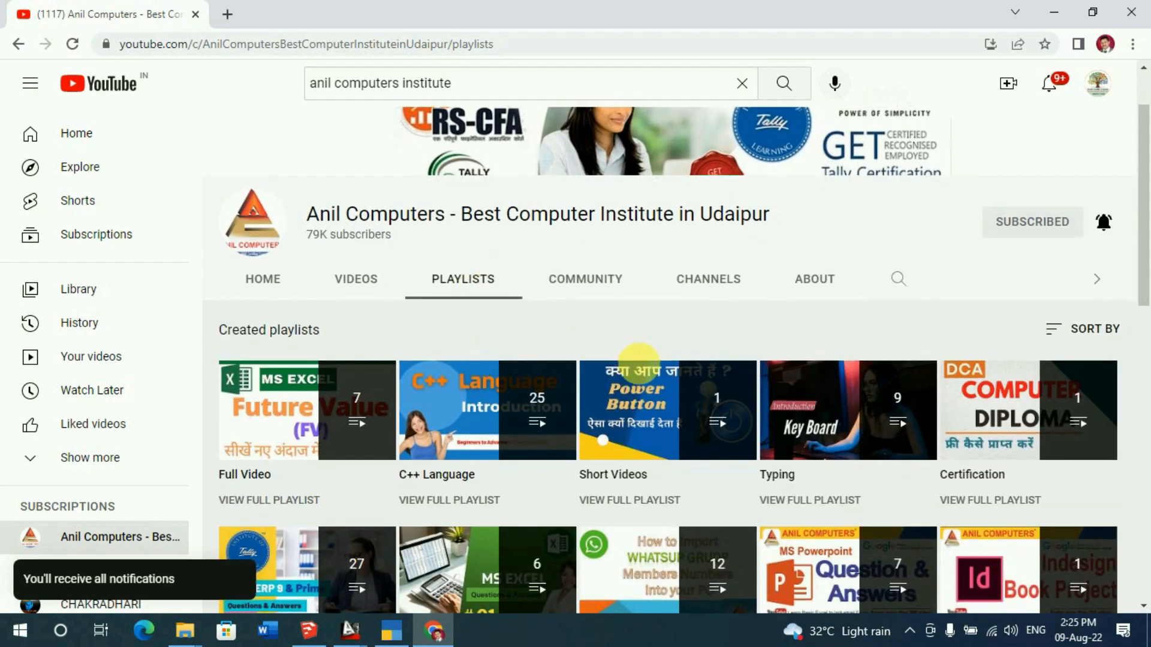
scroll(641, 372, "down", 2)
scroll(786, 376, "down", 10)
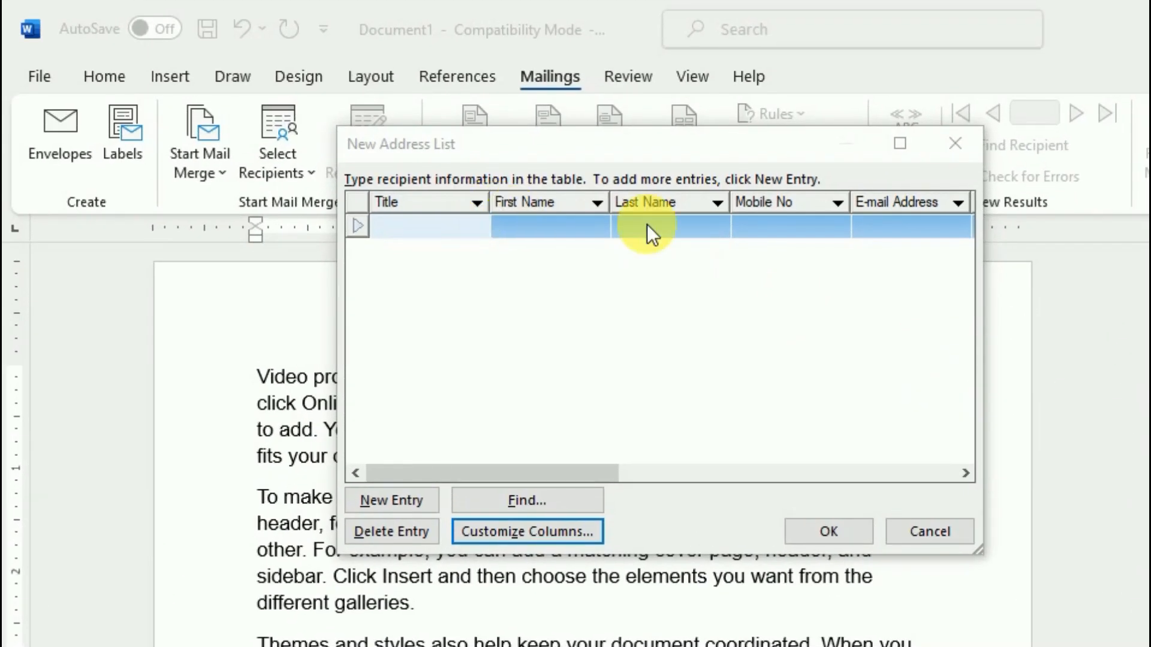
left_click(530, 228)
left_click(646, 232)
left_click(771, 225)
left_click(903, 226)
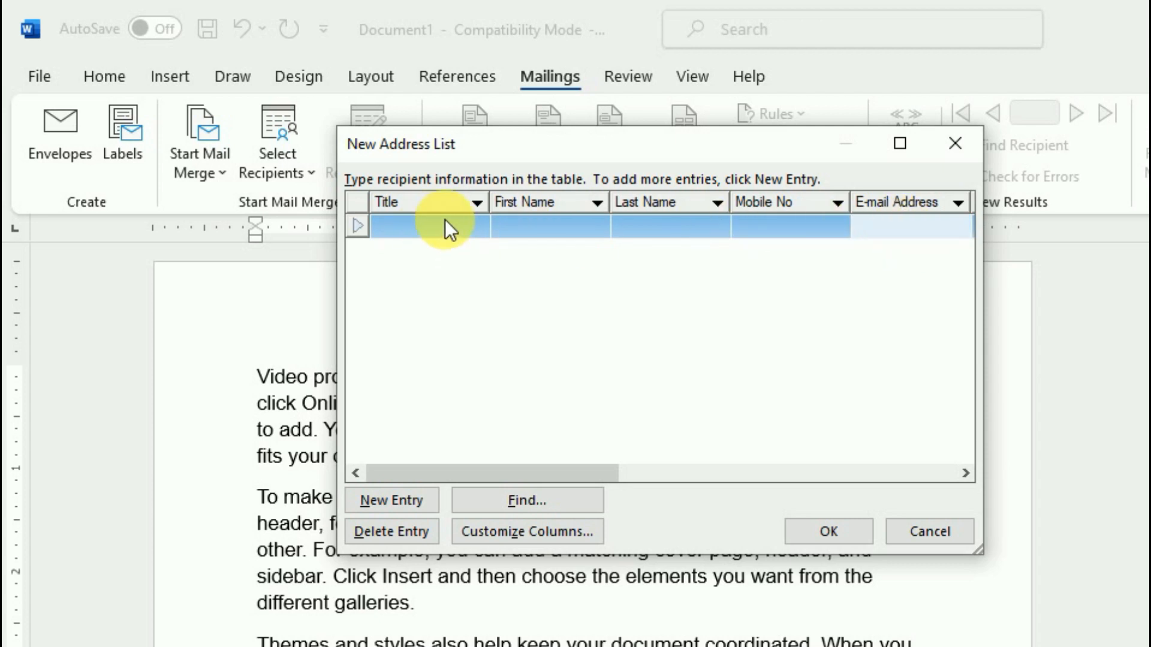
left_click(444, 222)
left_click(542, 231)
left_click(638, 228)
left_click(739, 234)
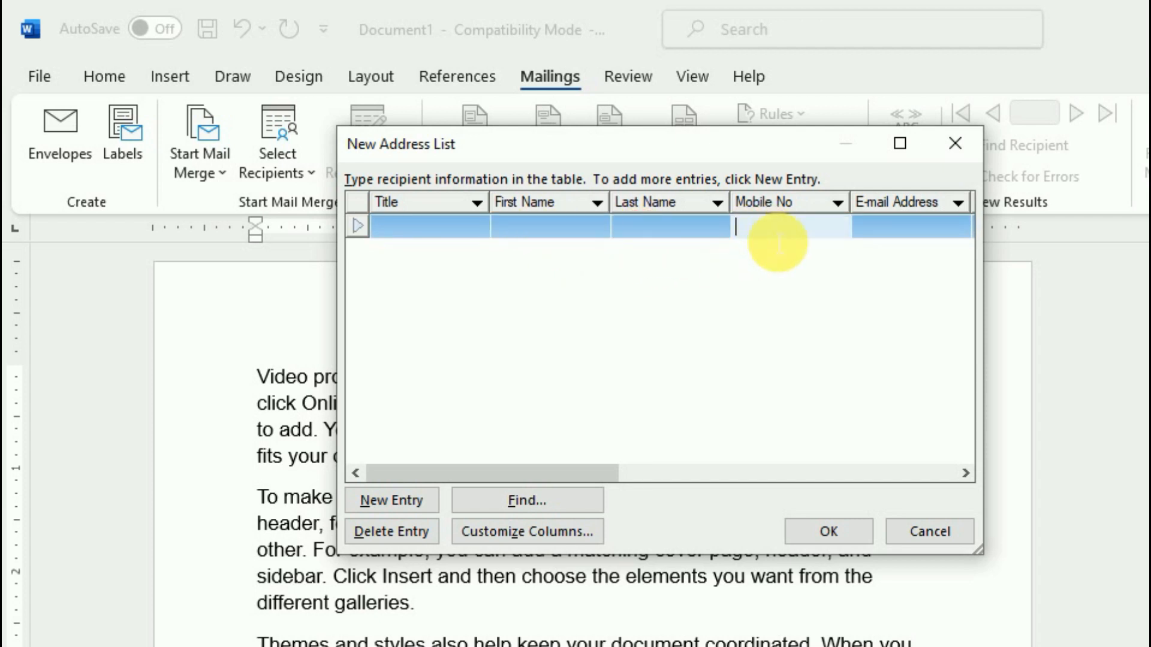
left_click(886, 234)
left_click(965, 473)
left_click(964, 474)
left_click(964, 474)
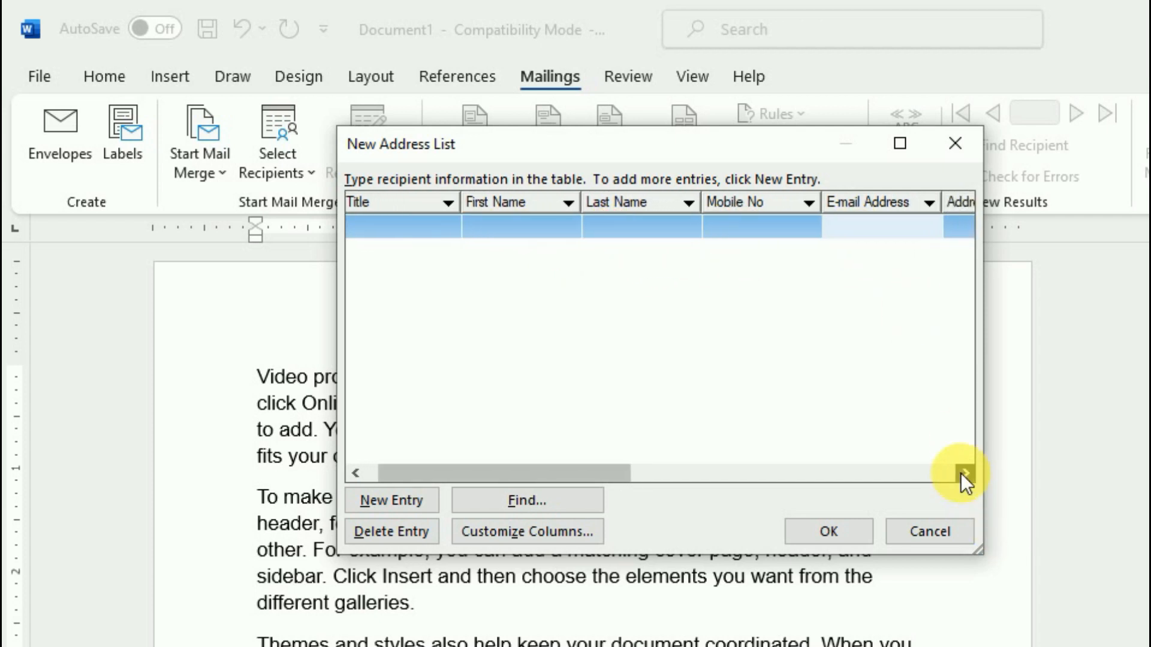
left_click(964, 473)
left_click(964, 474)
left_click(962, 473)
left_click(962, 473)
left_click(962, 473)
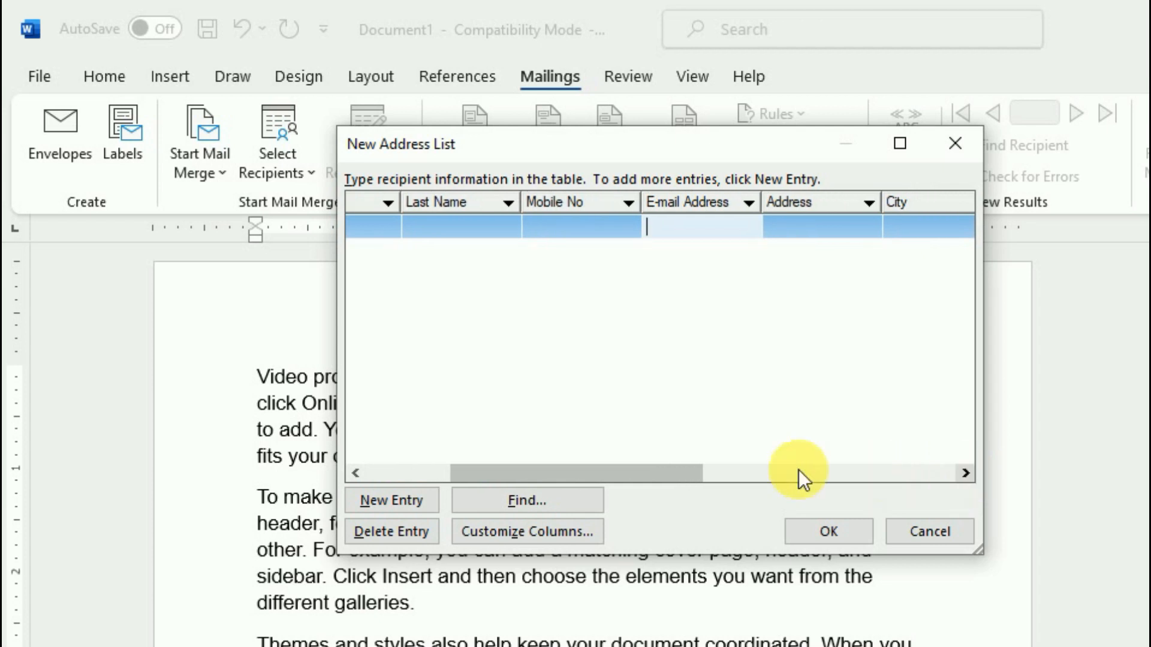
left_click_drag(634, 470, 511, 455)
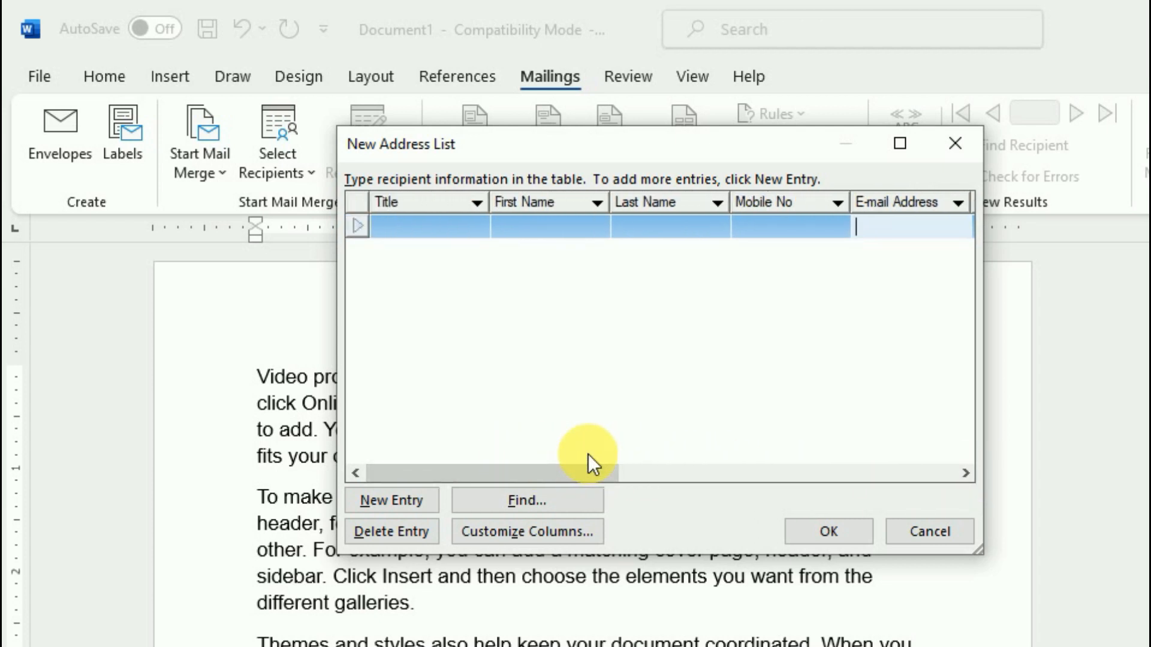
left_click(964, 475)
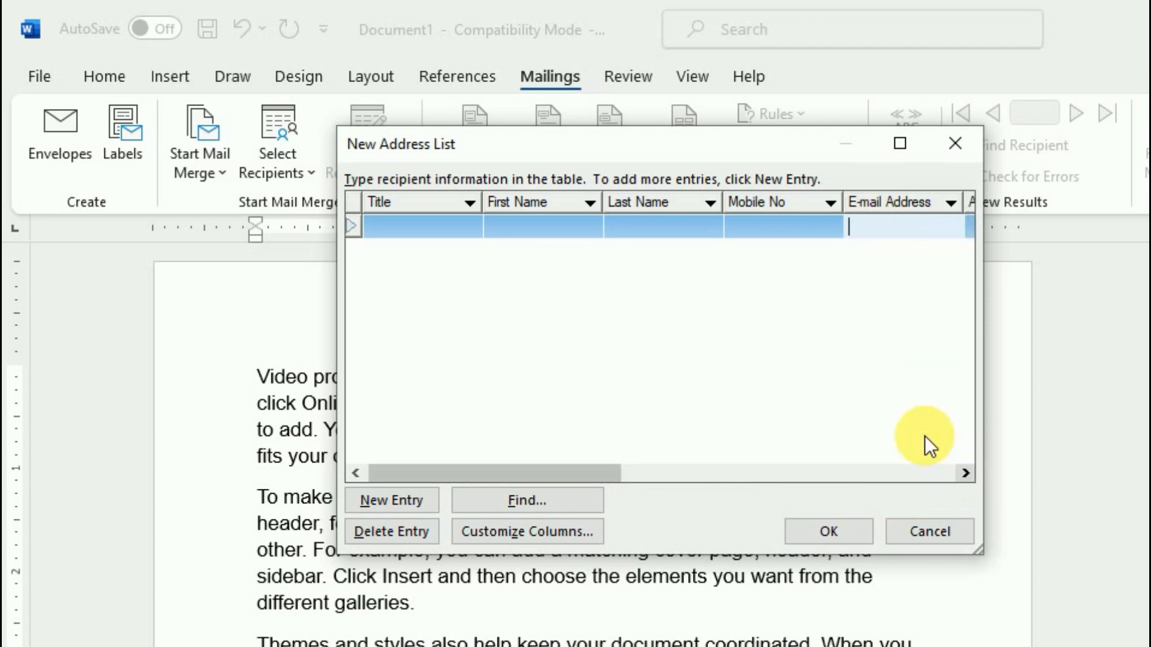
left_click_drag(453, 472, 326, 224)
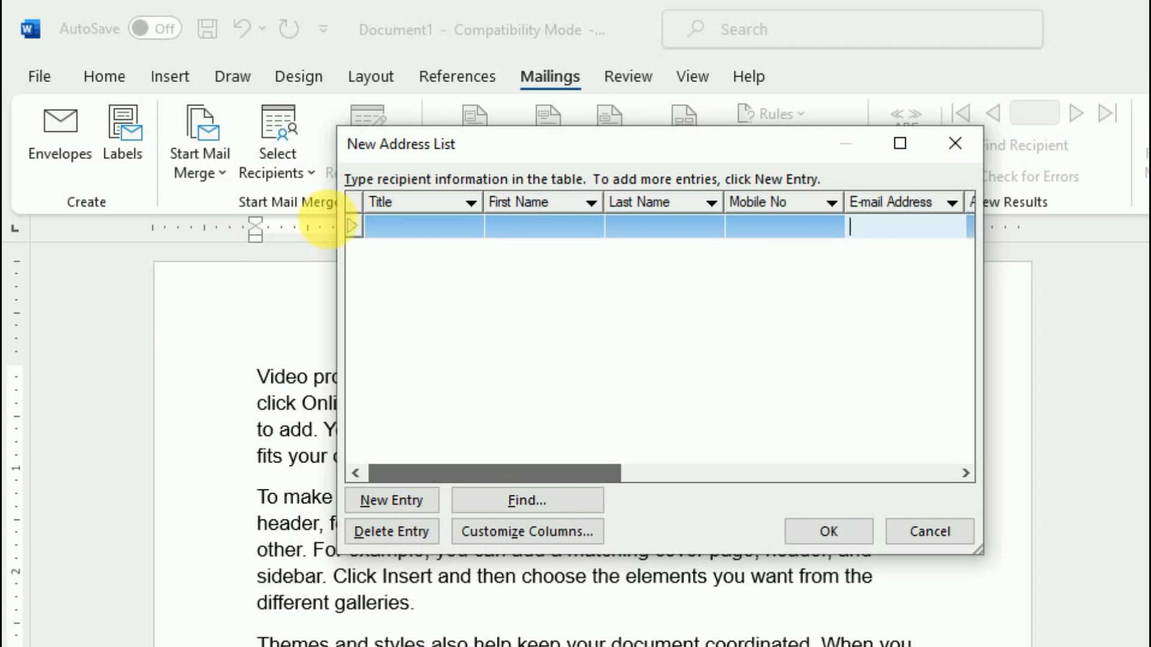
Enter the first recipient's title Mr., first name, last name and mobile number
left_click(429, 236)
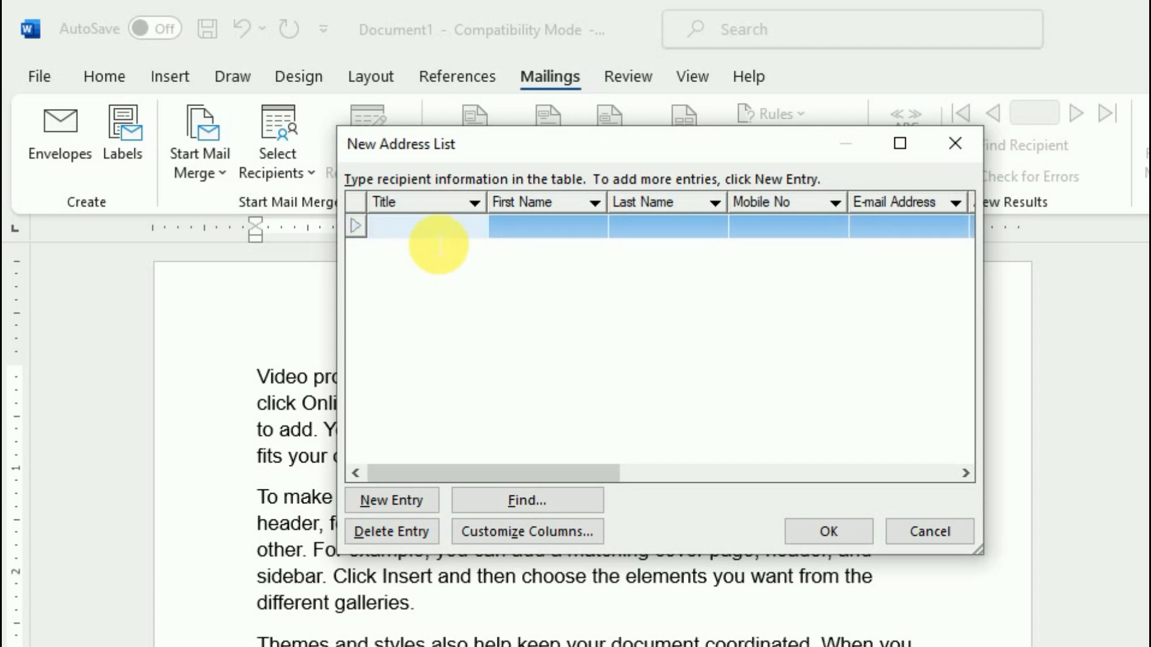
type("Mr.")
key("Tab")
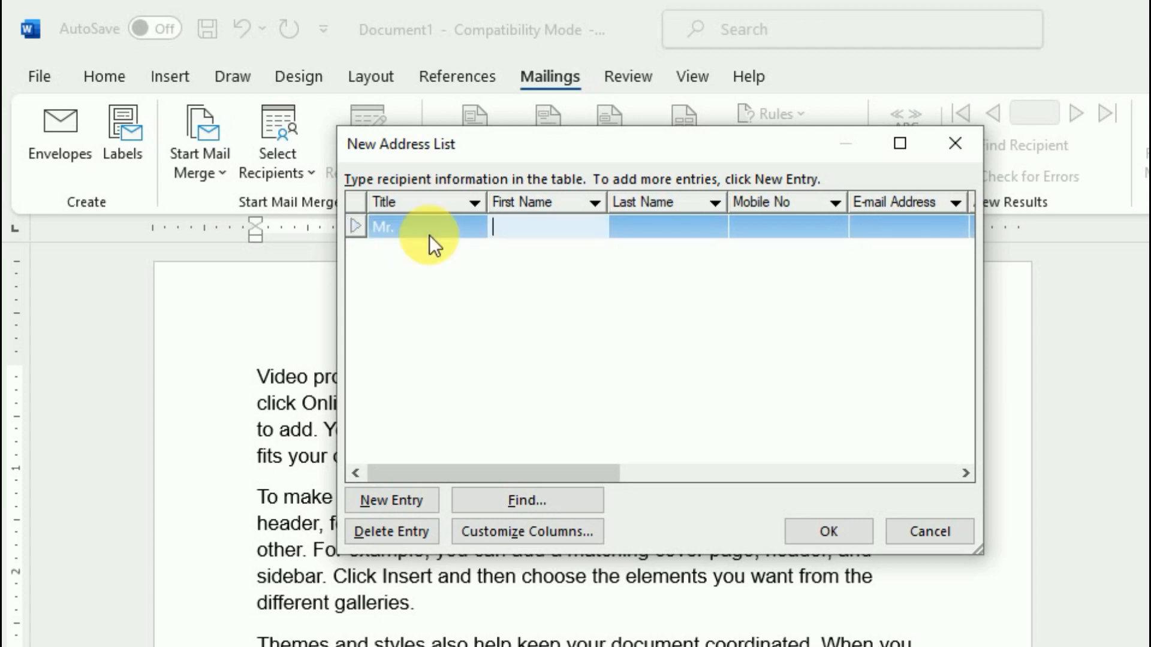
type("Ayak")
key("BackSpace")
key("BackSpace")
key("BackSpace")
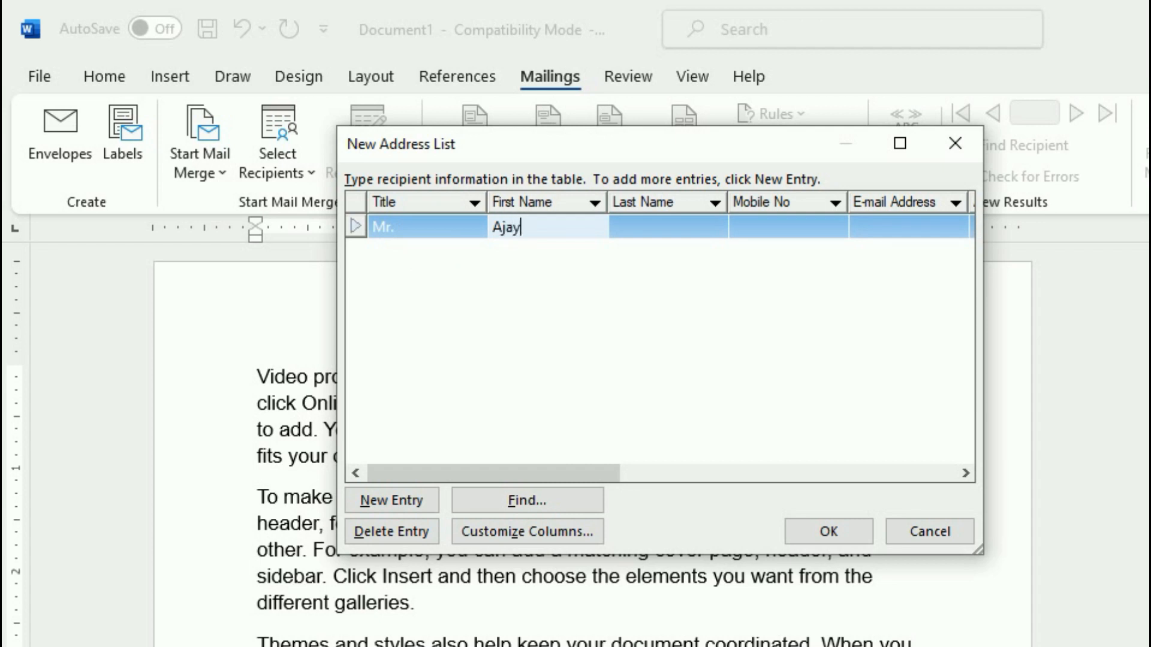
key("Tab")
key("Tab")
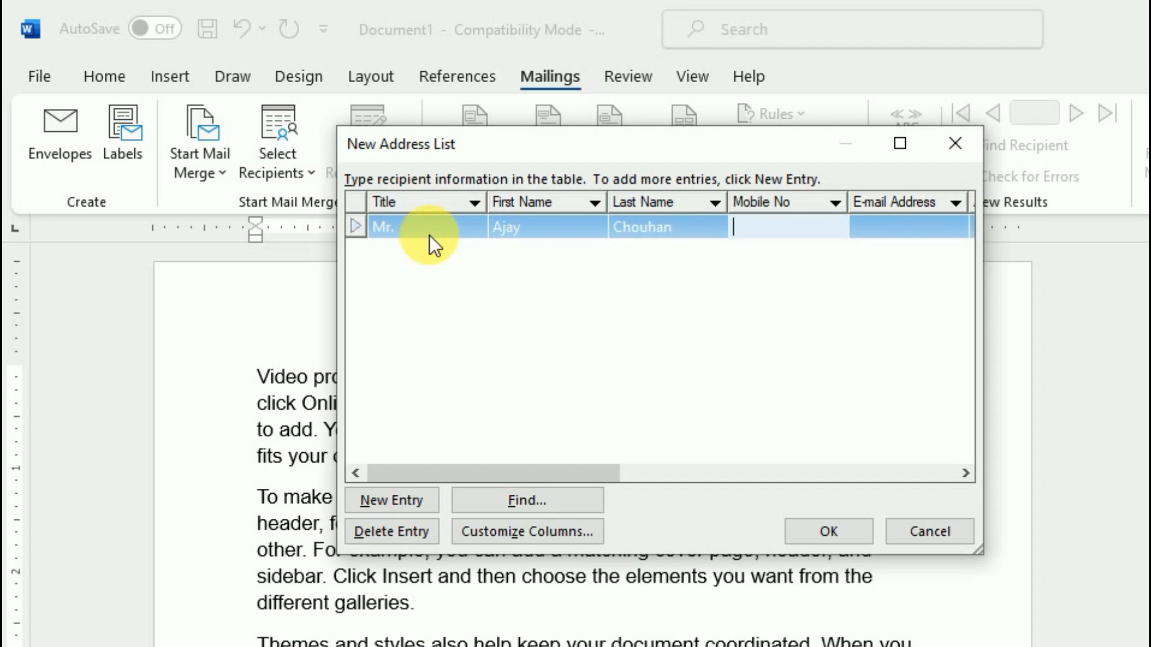
type("4")
key("BackSpace")
Fill in the recipient's e-mail, street address, city, state and ZIP code, add a new row, and finish the list
key("Tab")
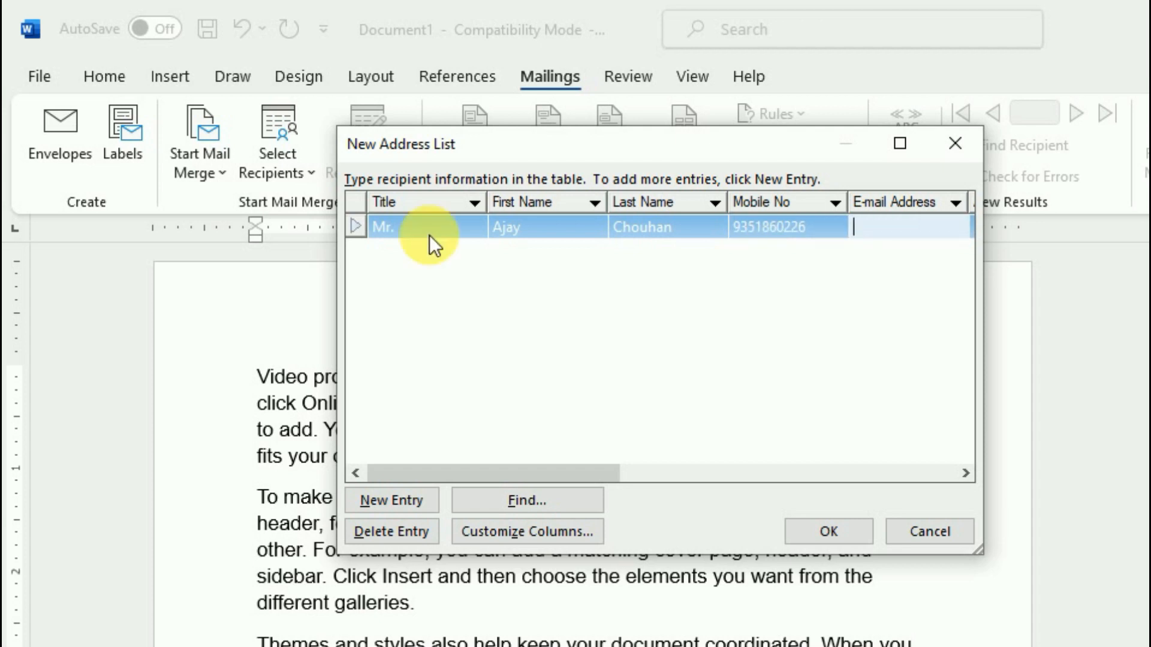
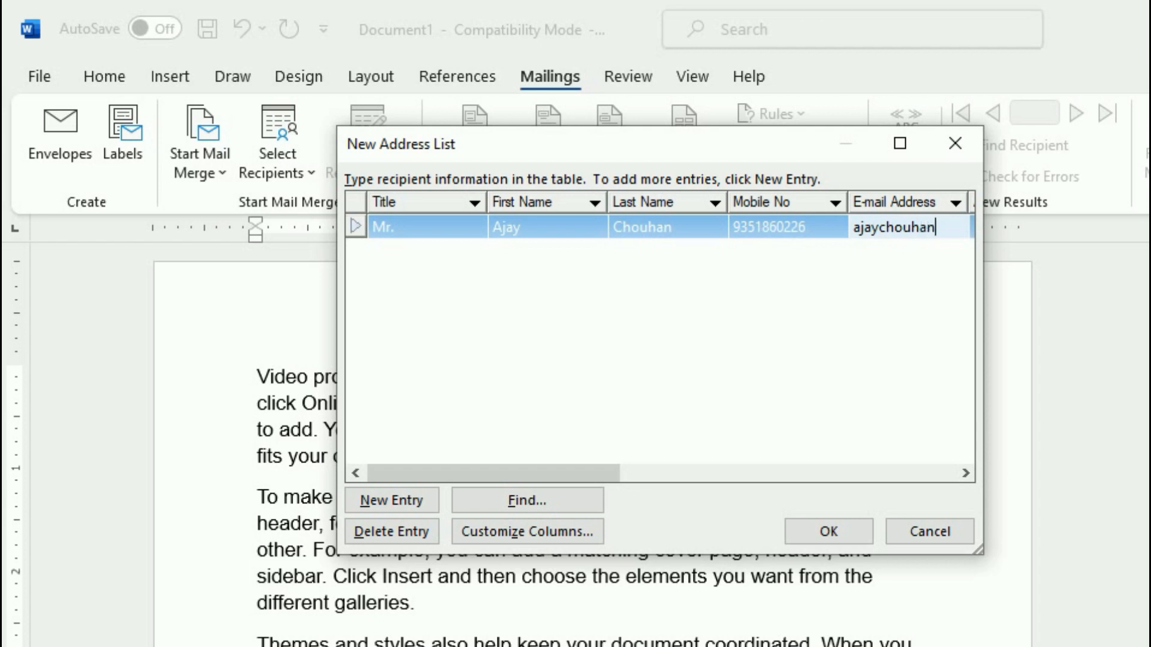
key("Tab")
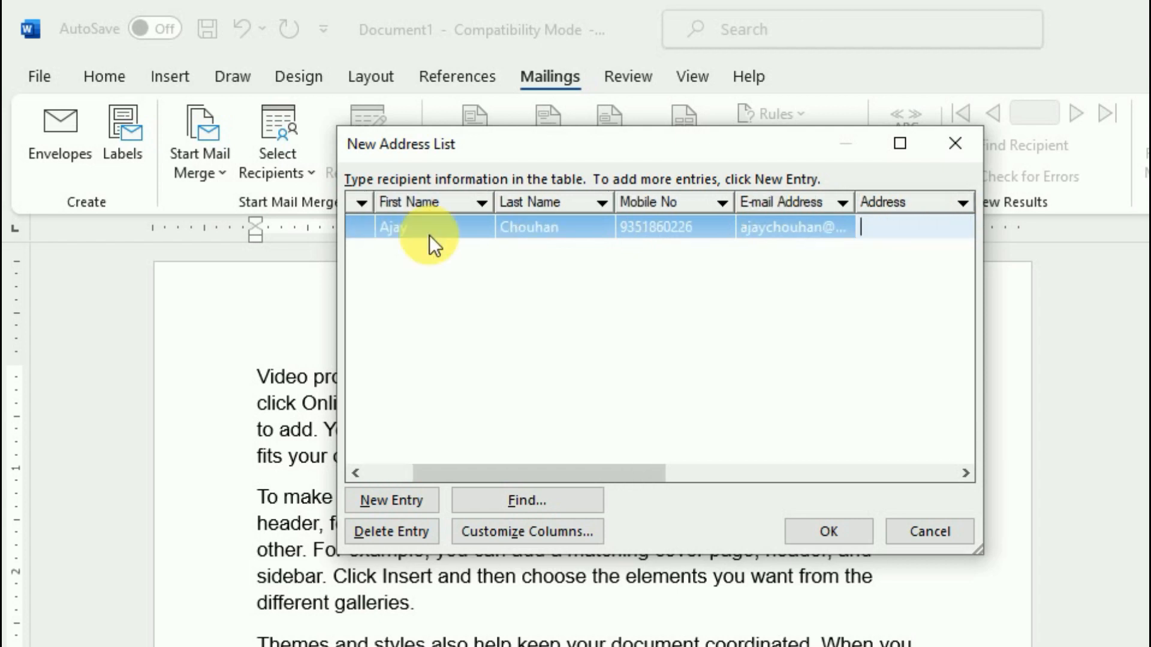
key("BackSpace")
key("BackSpace")
key("BackSpace")
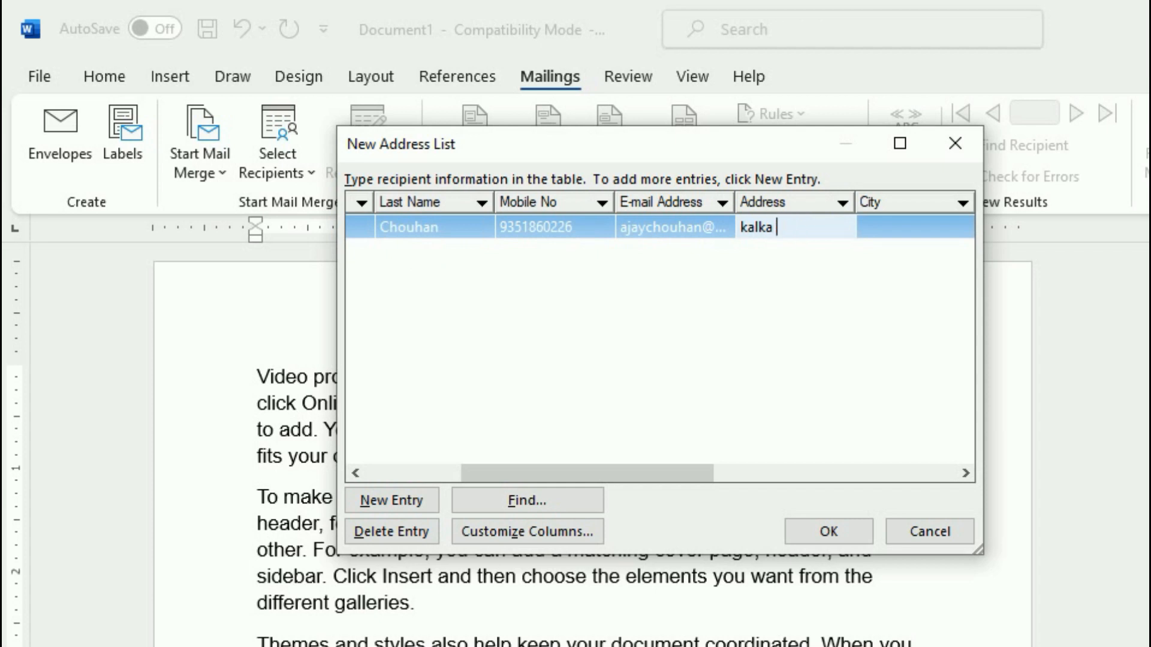
key("Tab")
key("Tab")
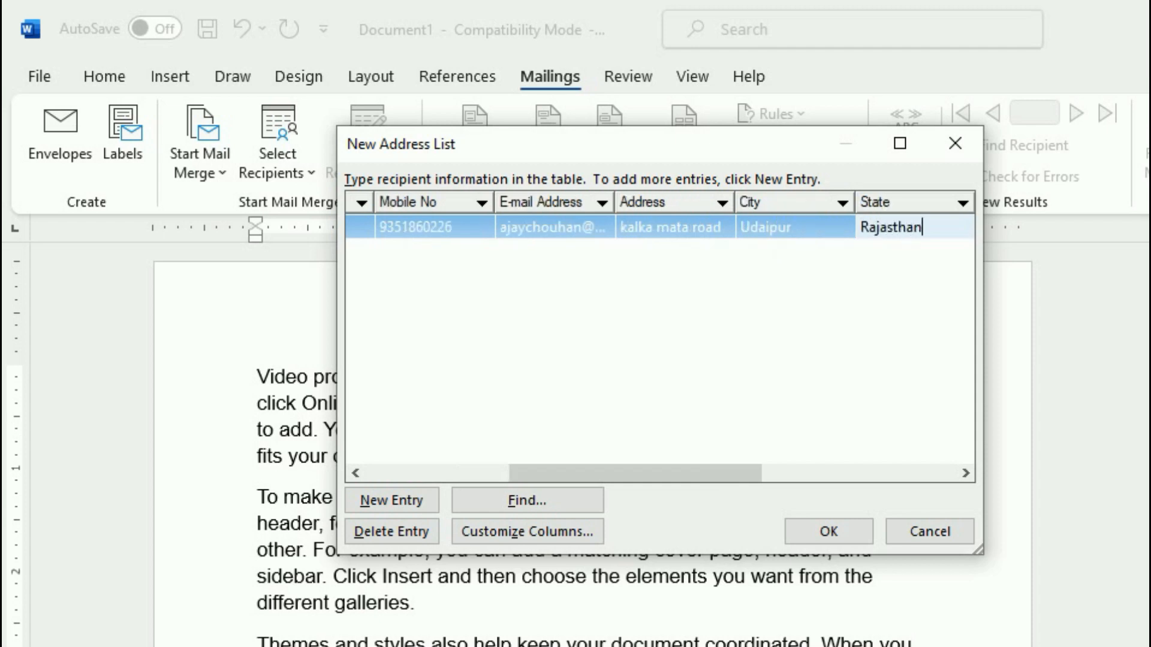
key("Tab")
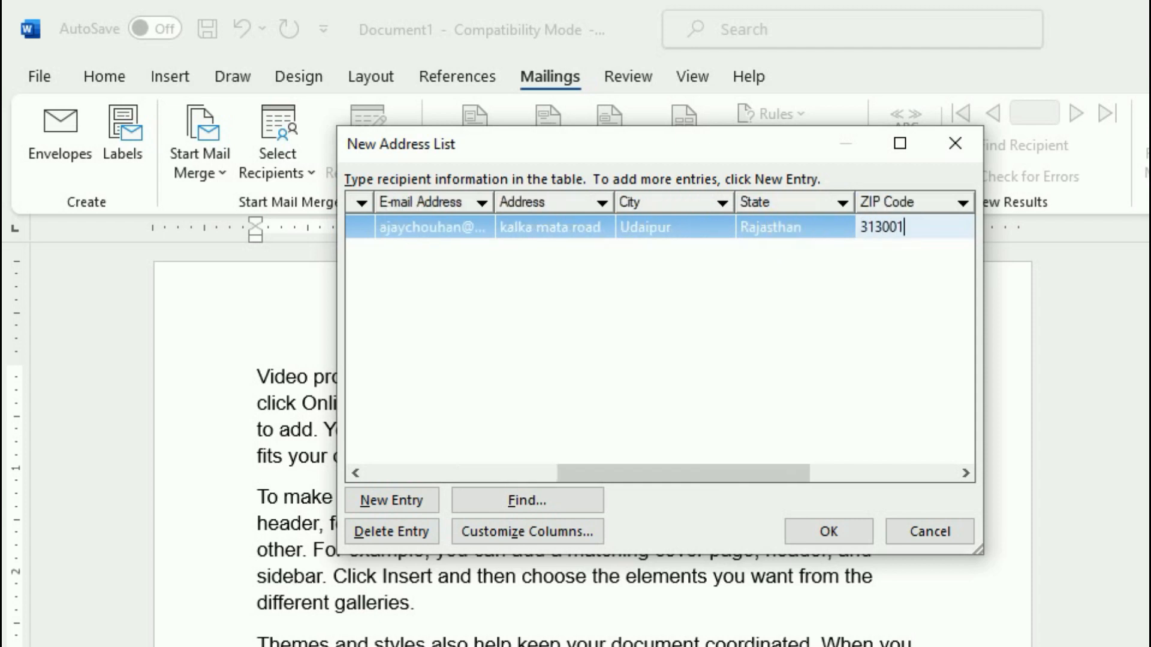
key("Tab")
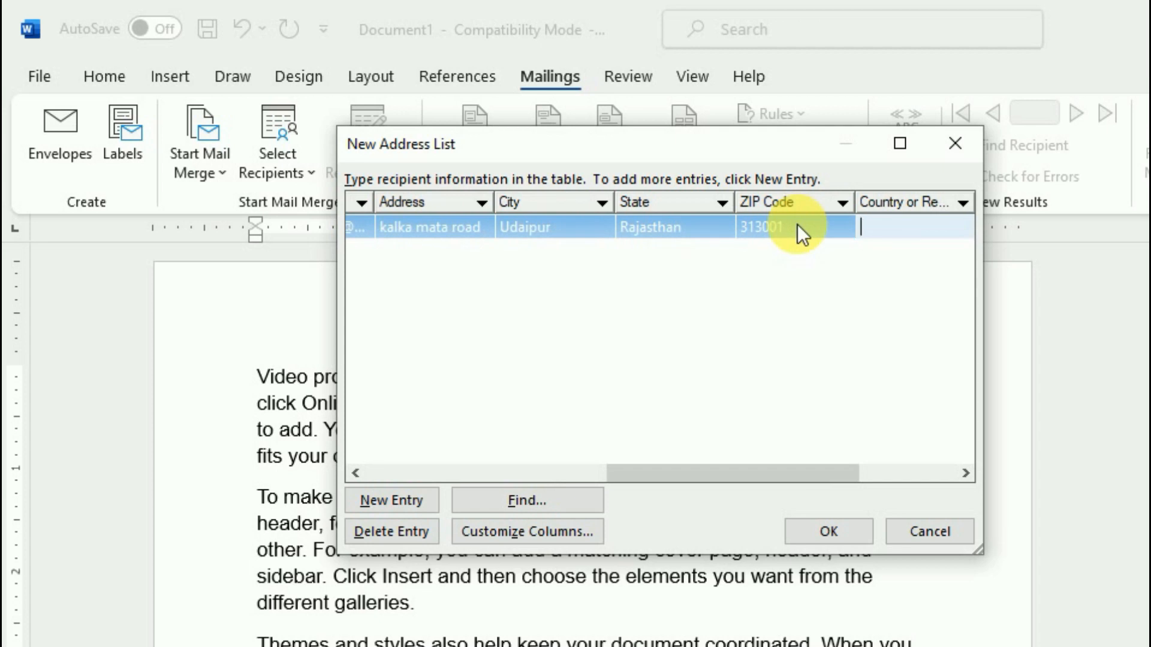
key("Tab")
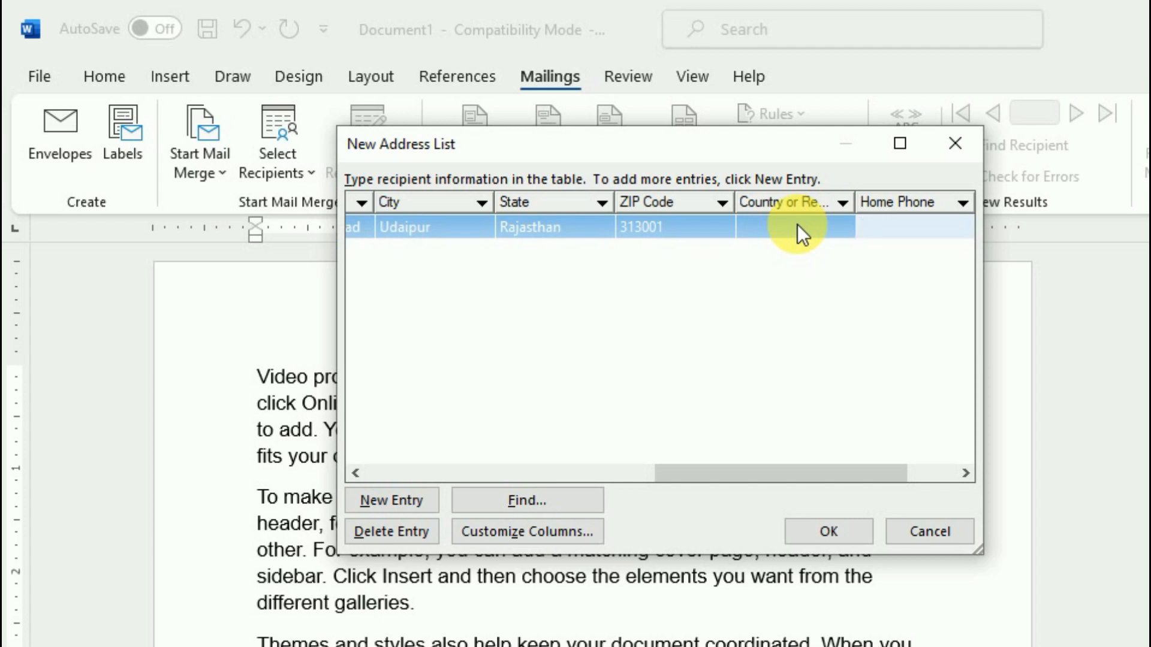
left_click(395, 489)
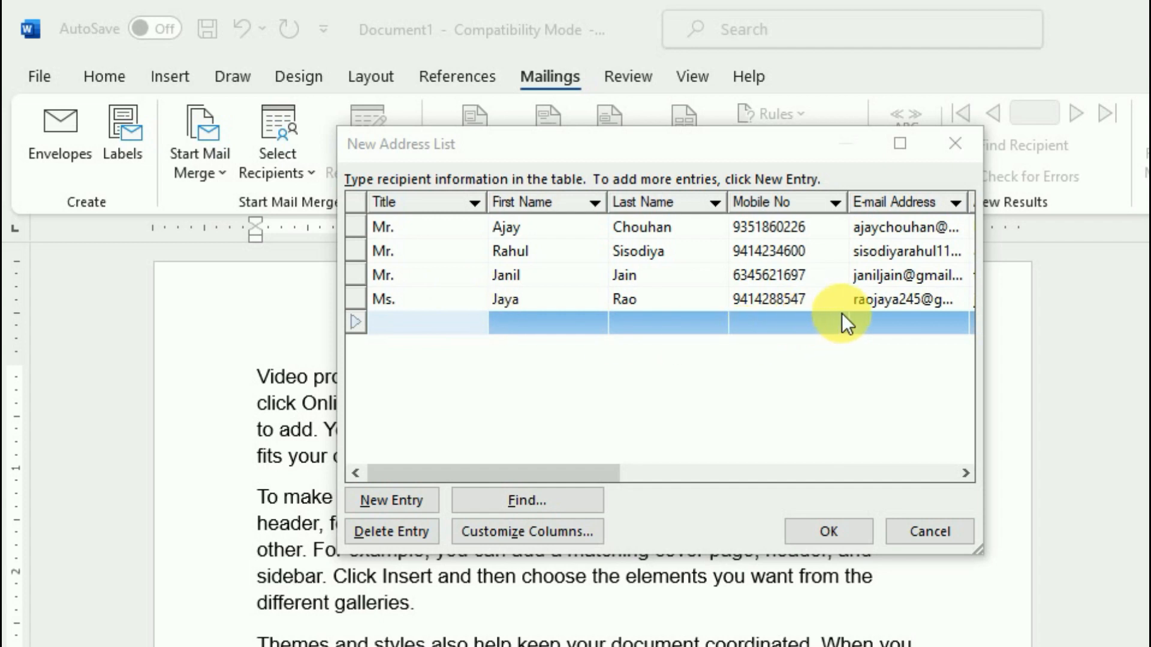
left_click(830, 536)
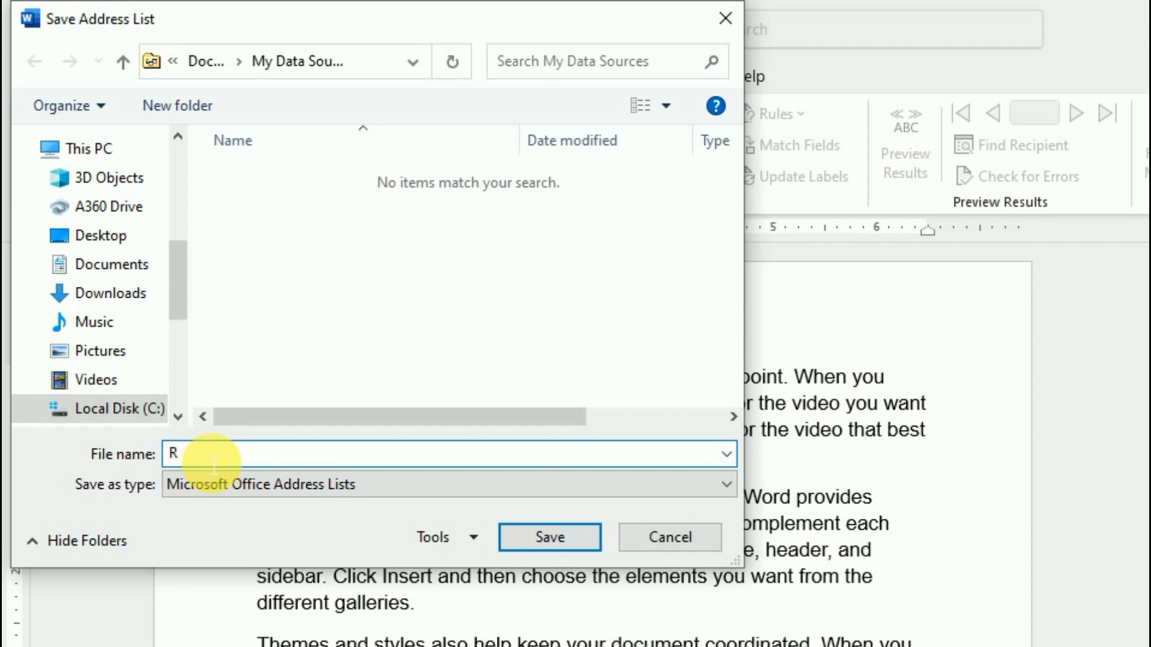
Save the address list under the name Record on the Desktop
type("ecord")
left_click(176, 420)
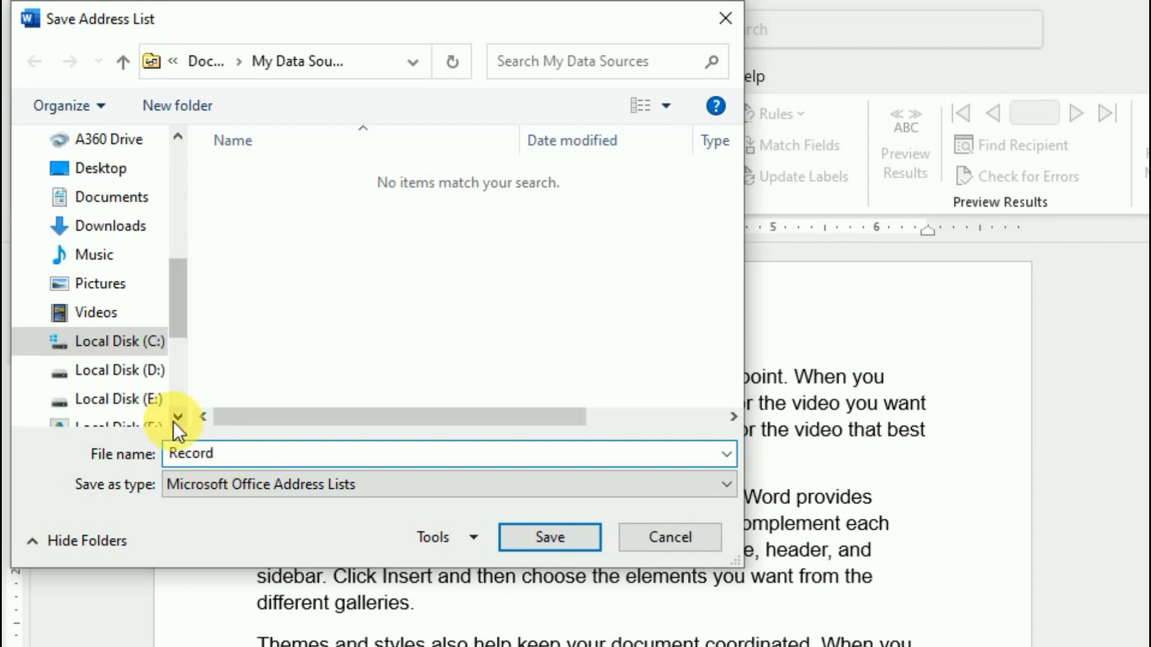
left_click_drag(175, 292, 182, 259)
left_click(118, 285)
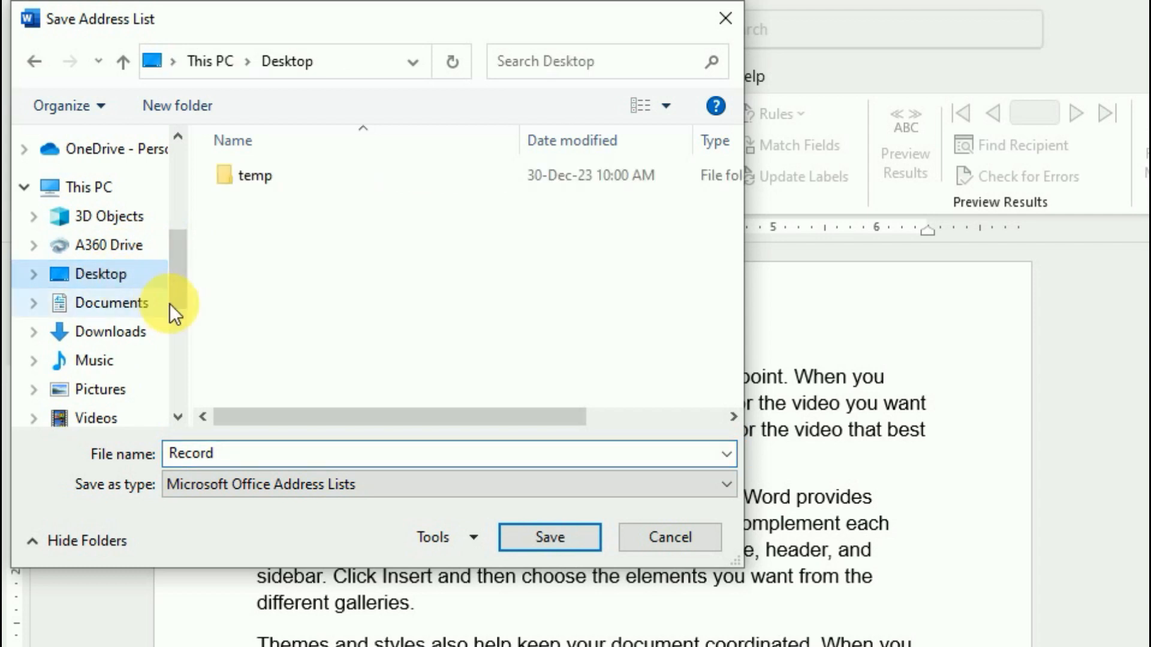
left_click(542, 537)
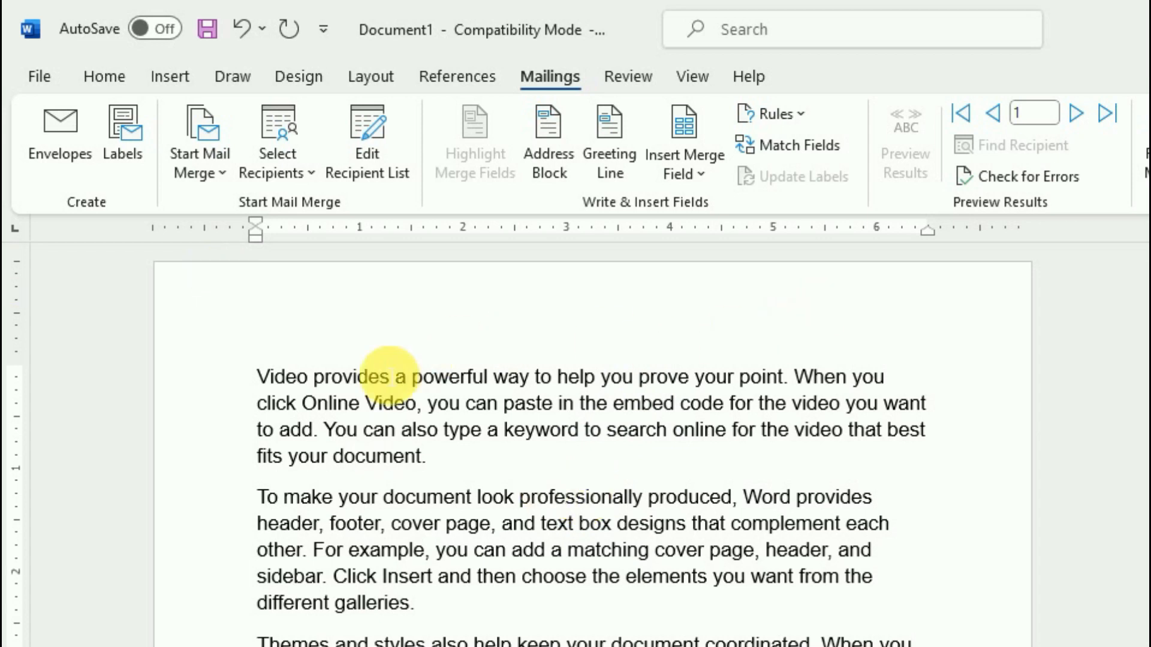
Insert a blank line before 'Video provides' at the top of the letter
left_click(264, 377)
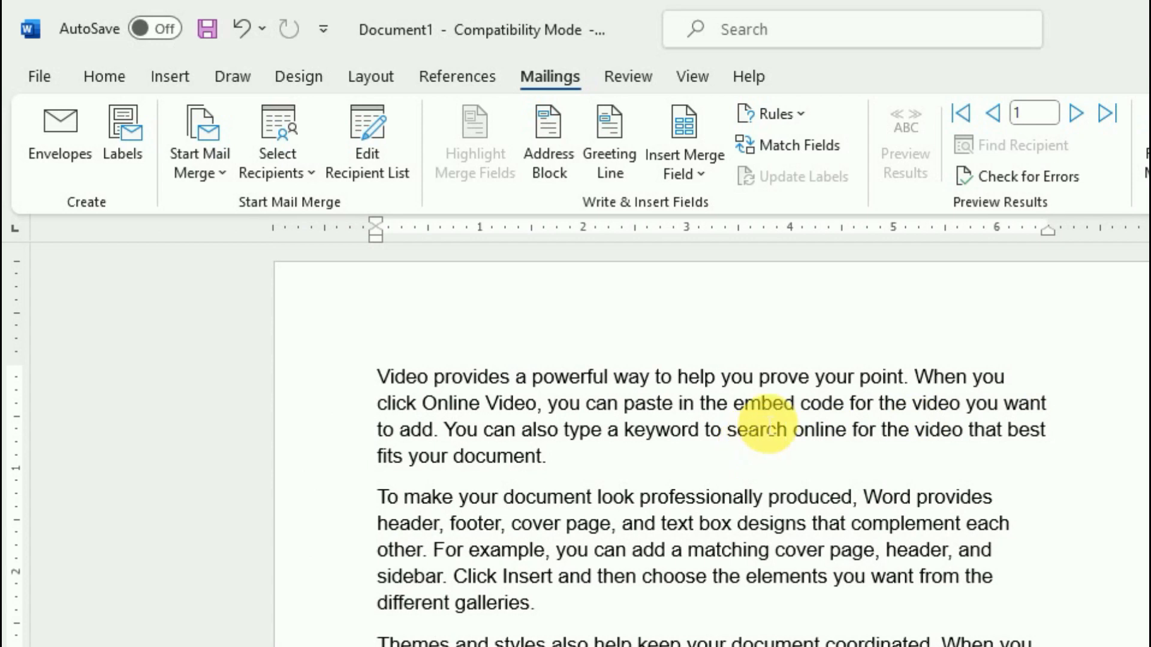
scroll(775, 438, "down", 2)
scroll(773, 446, "up", 2)
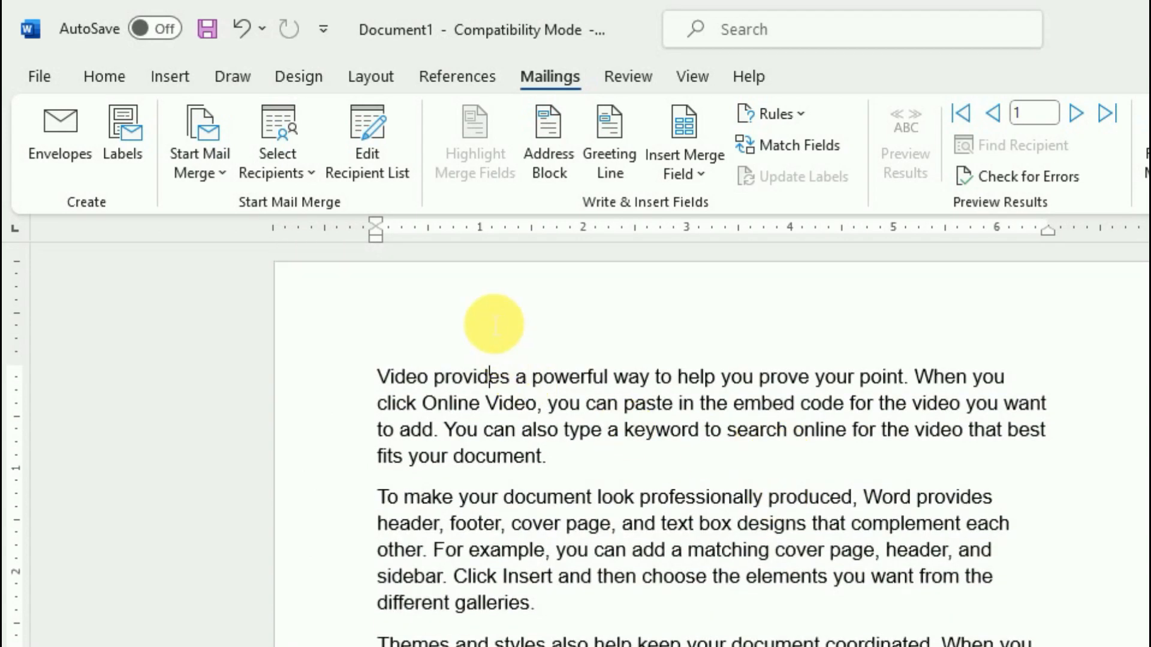
scroll(696, 444, "down", 3)
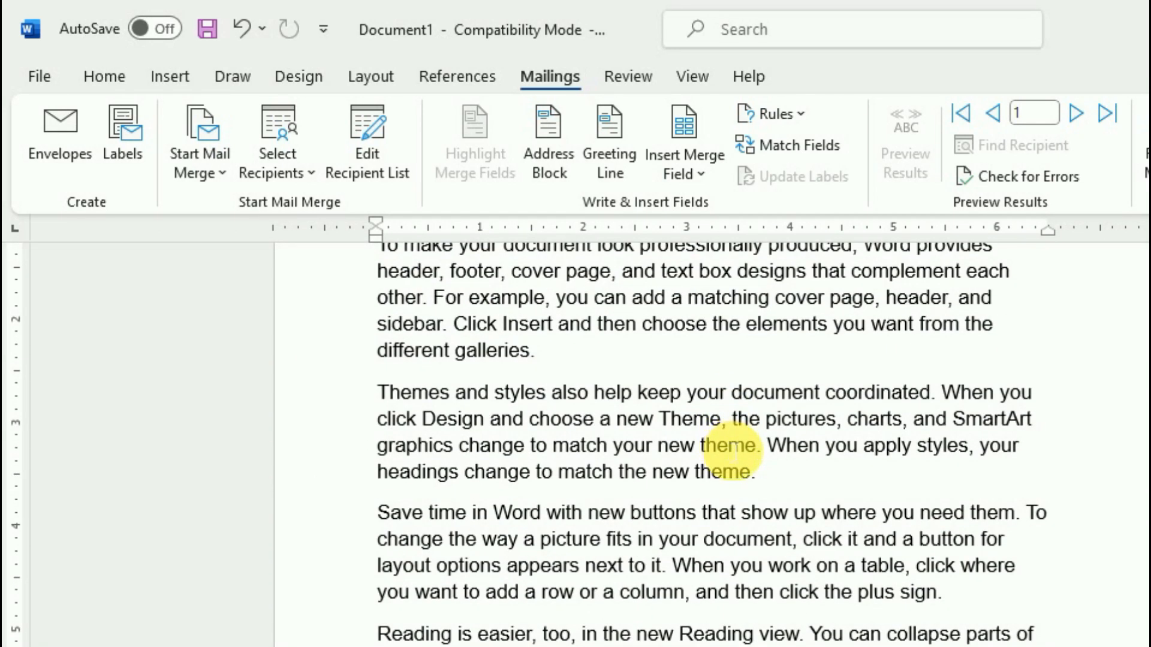
scroll(735, 453, "up", 3)
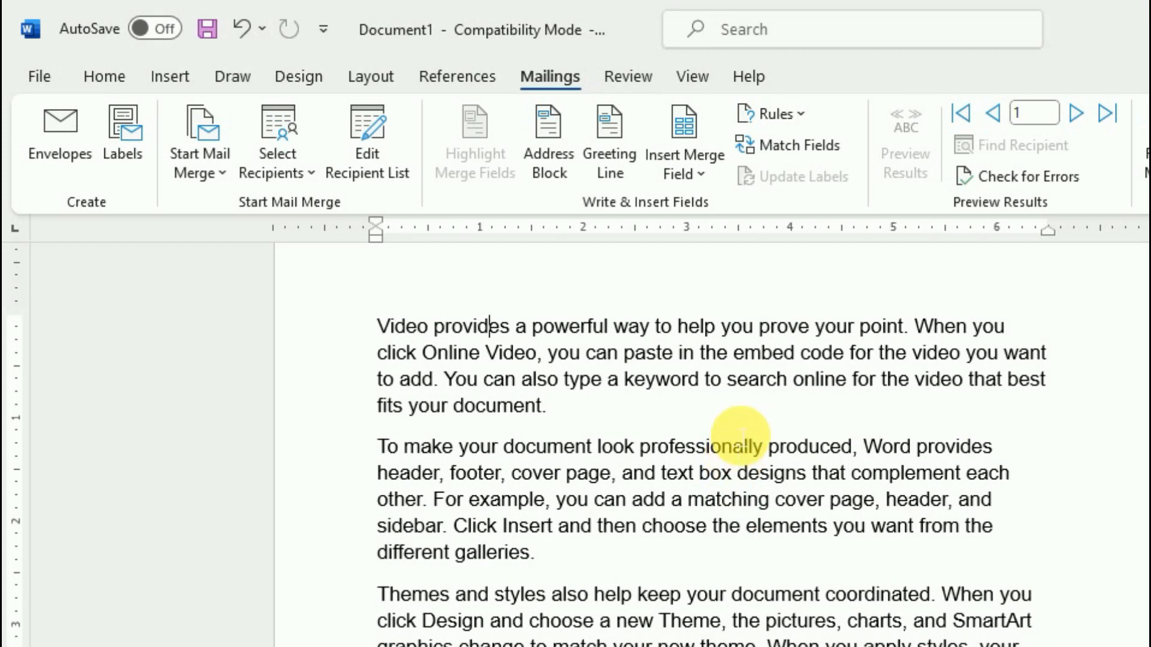
left_click(378, 328)
key("Return")
left_click(441, 319)
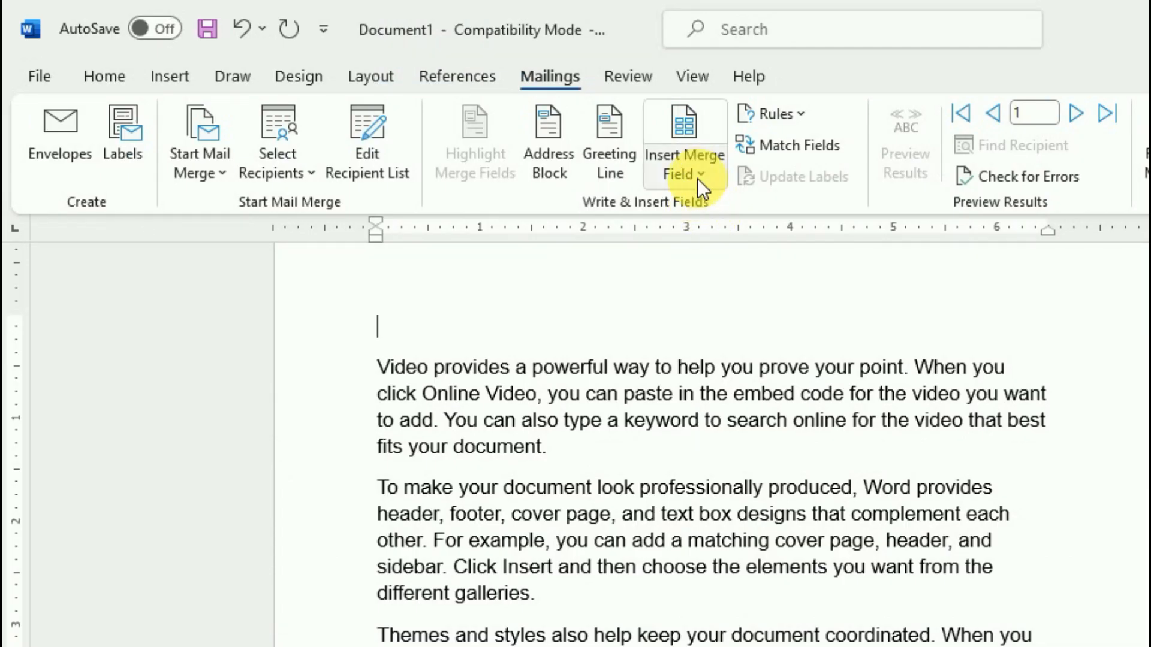
Insert the Title, First_Name and Last_Name merge fields on the top line
left_click(694, 159)
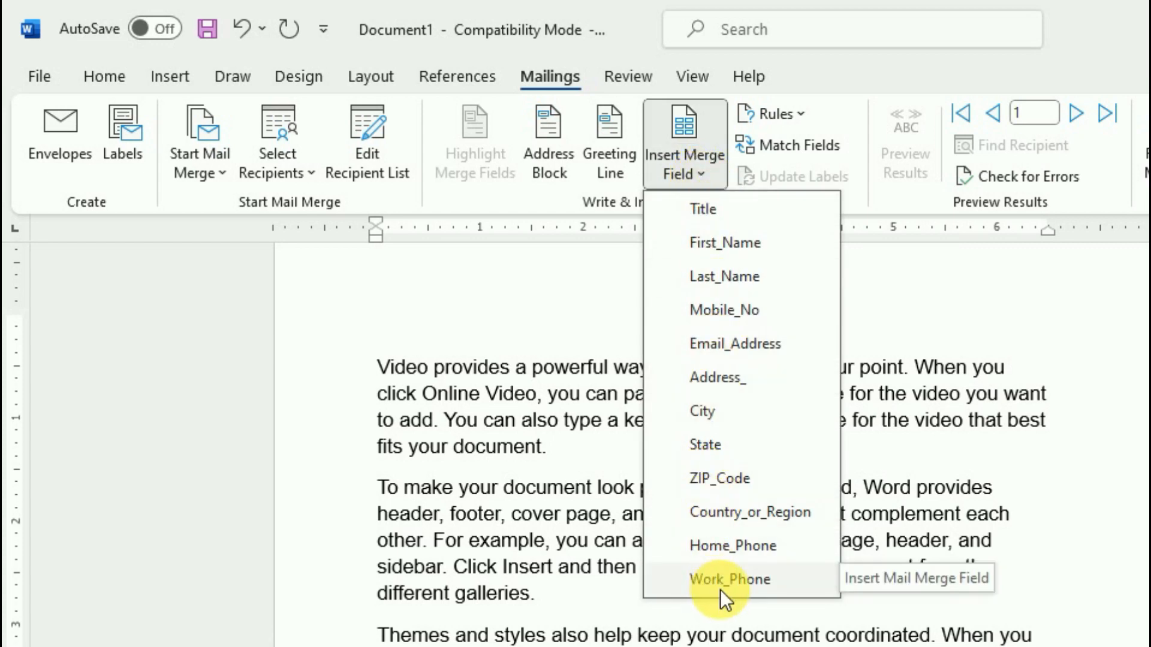
left_click(725, 216)
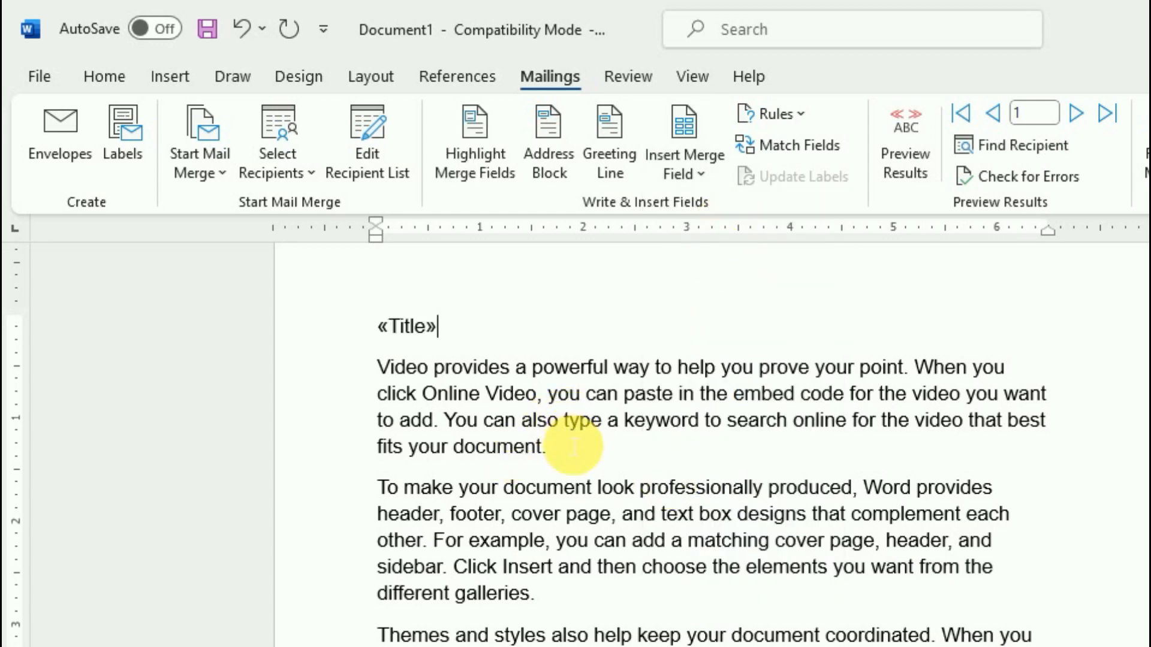
left_click(689, 173)
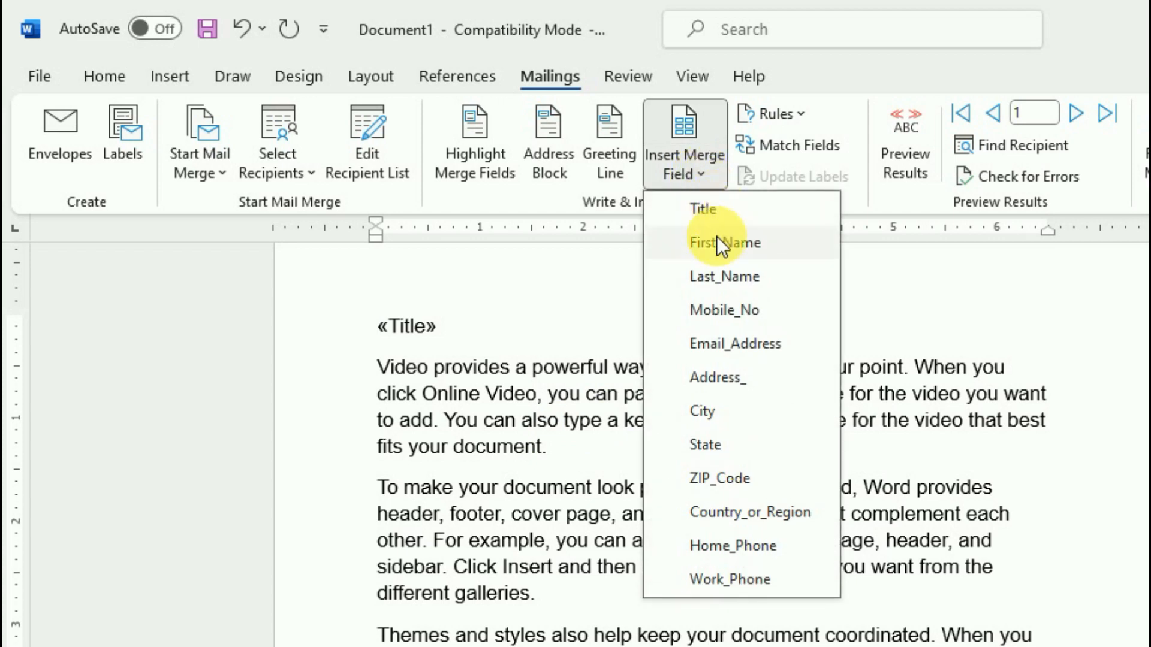
left_click(719, 242)
left_click(699, 175)
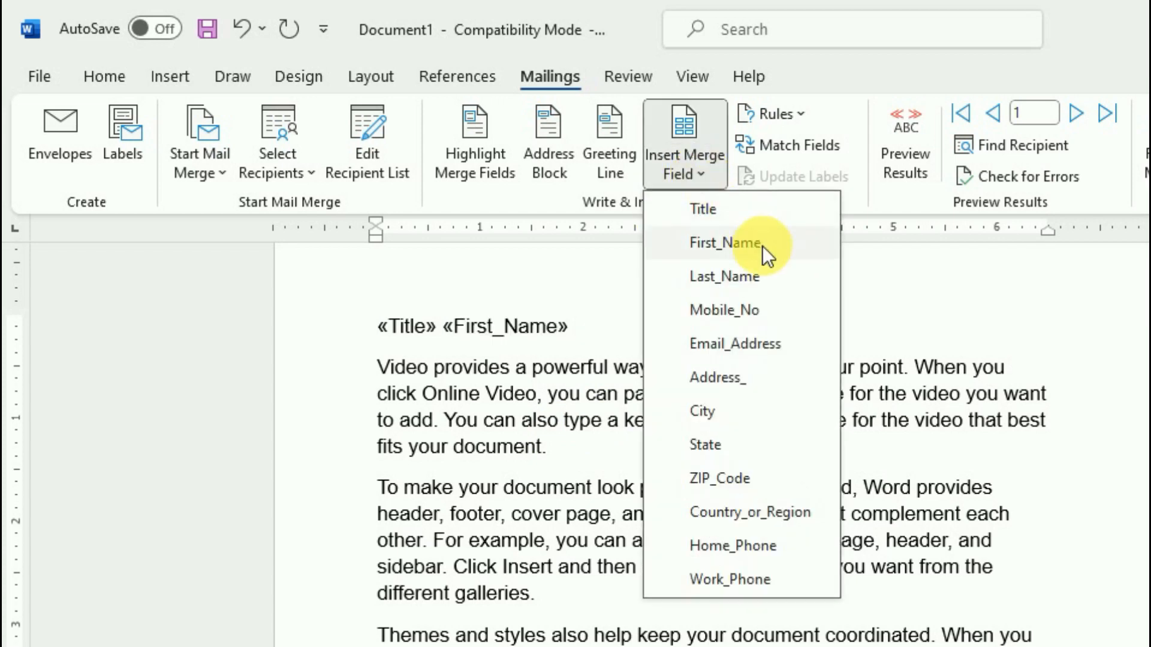
left_click(751, 274)
Add Mobile_No, Email_Address and Address_ merge fields, each on its own line below
key("Return")
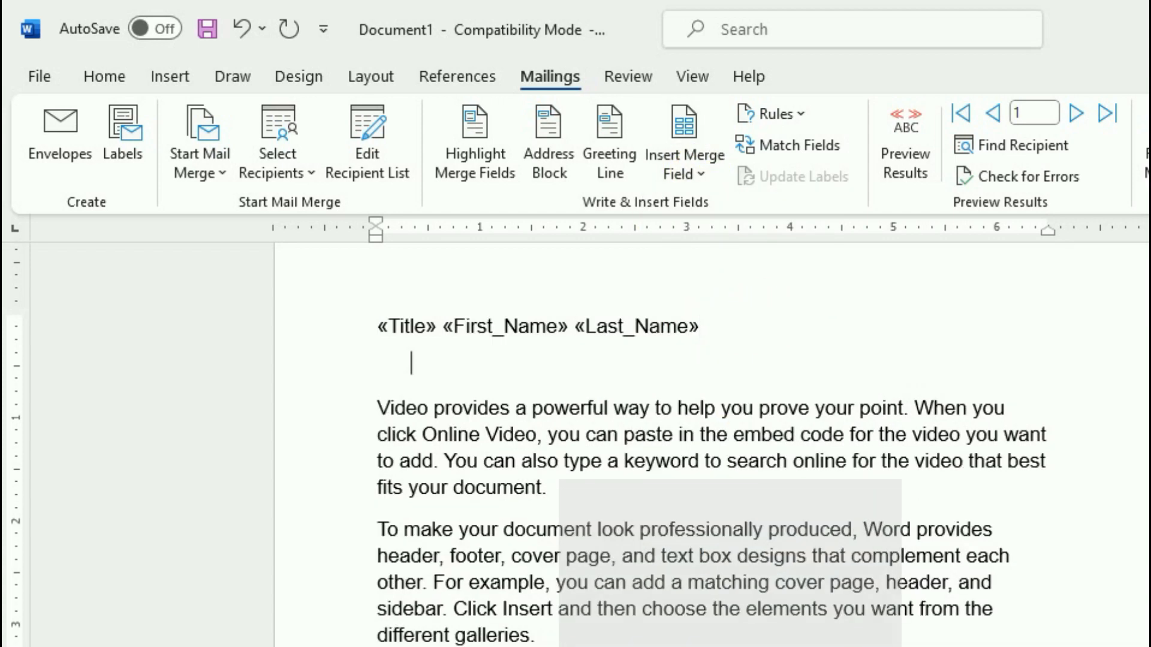
left_click(710, 178)
left_click(705, 301)
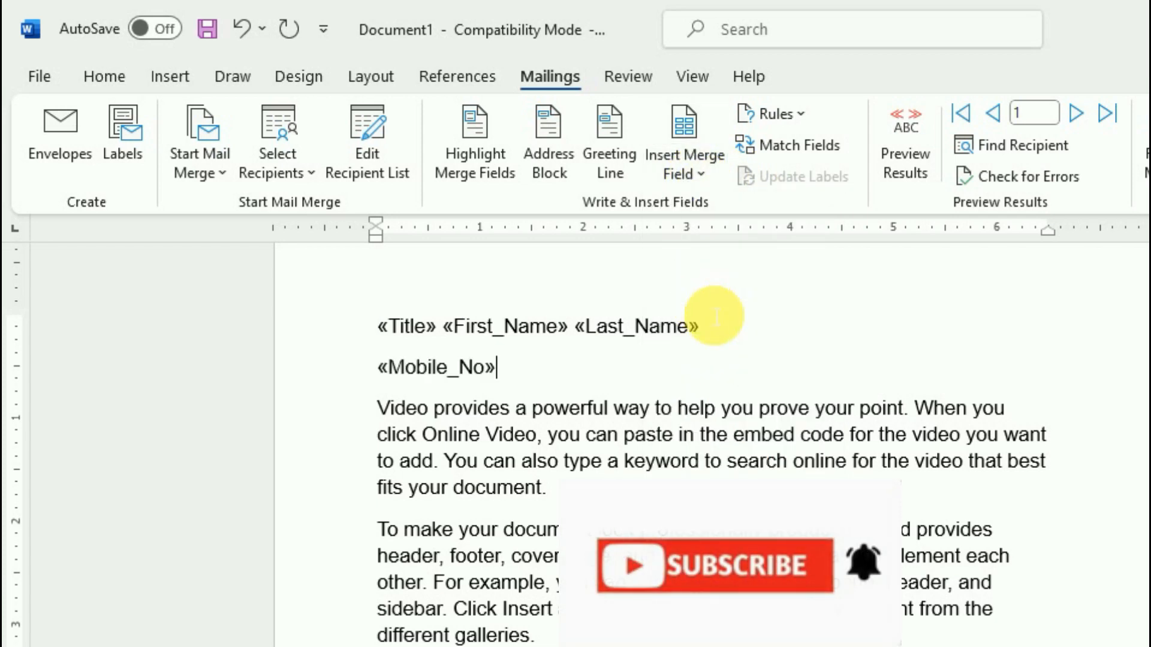
key("Return")
left_click(689, 172)
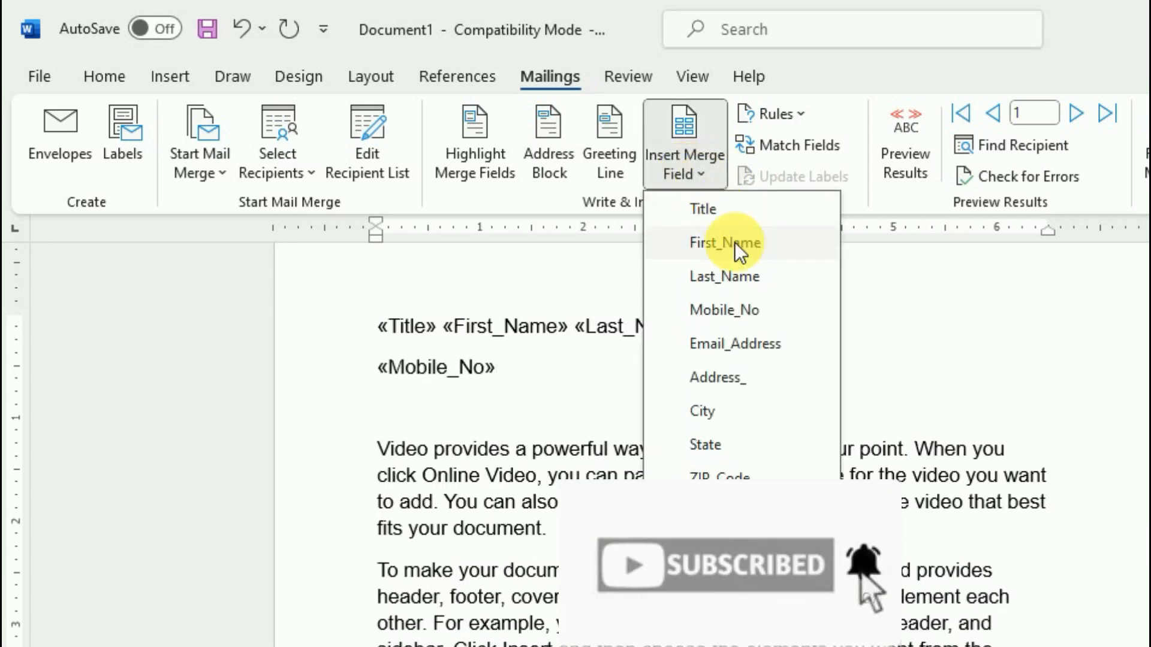
left_click(731, 340)
key("Return")
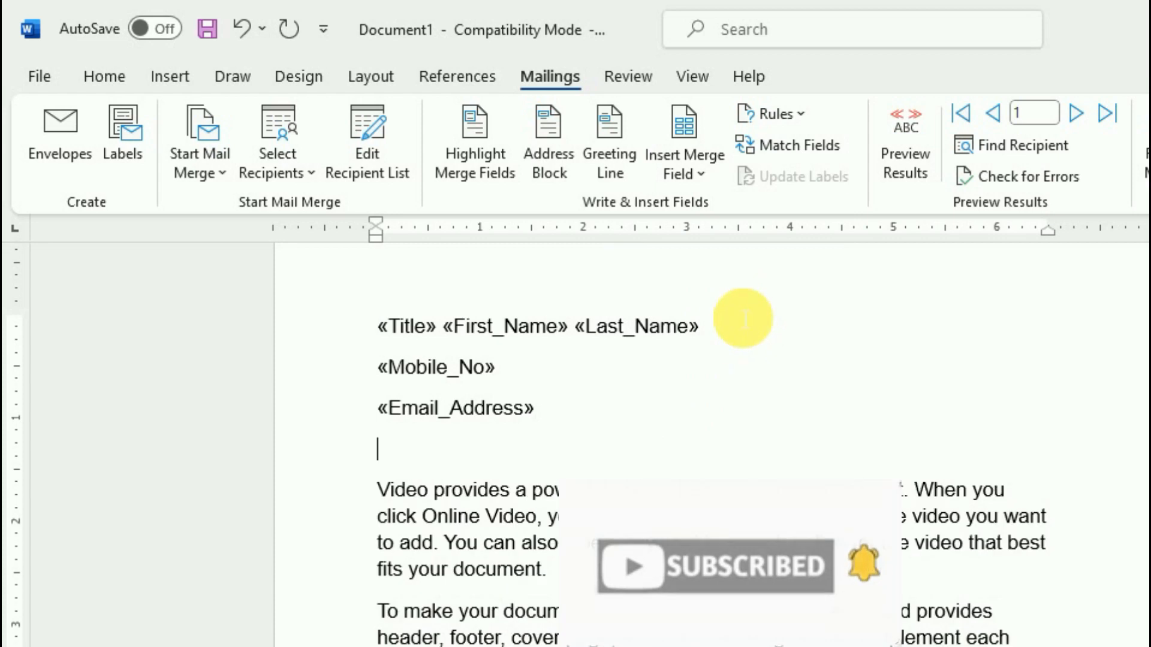
left_click(686, 172)
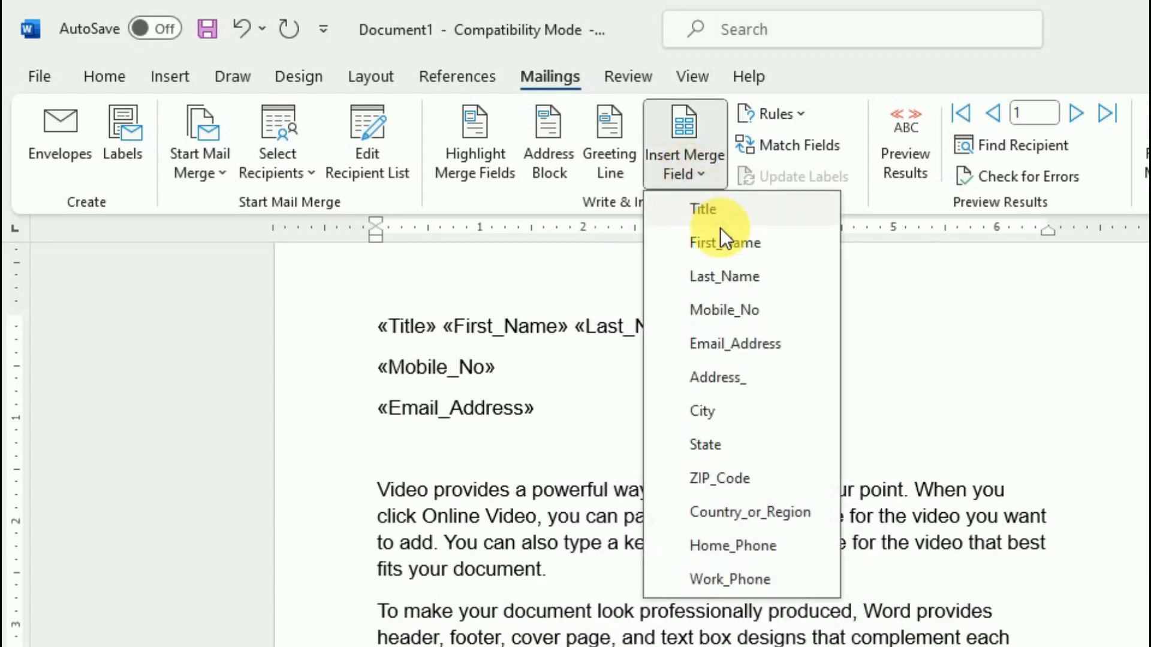
left_click(721, 381)
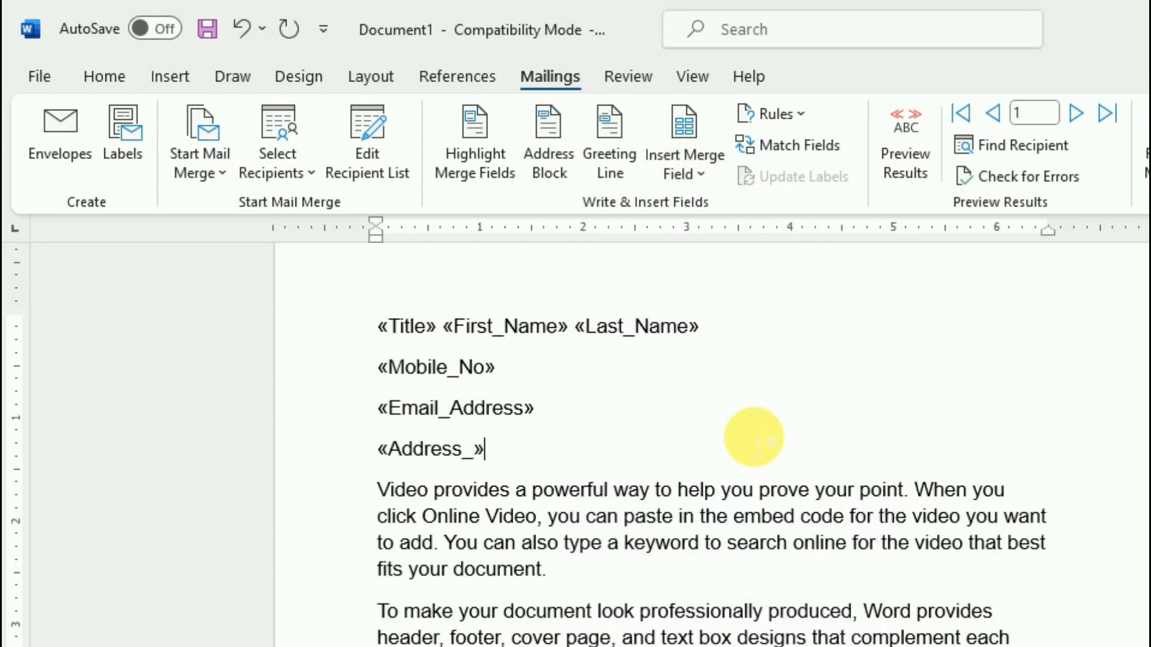
Add City, State and ZIP_Code merge fields on separate new lines
key("Return")
left_click(687, 172)
left_click(713, 412)
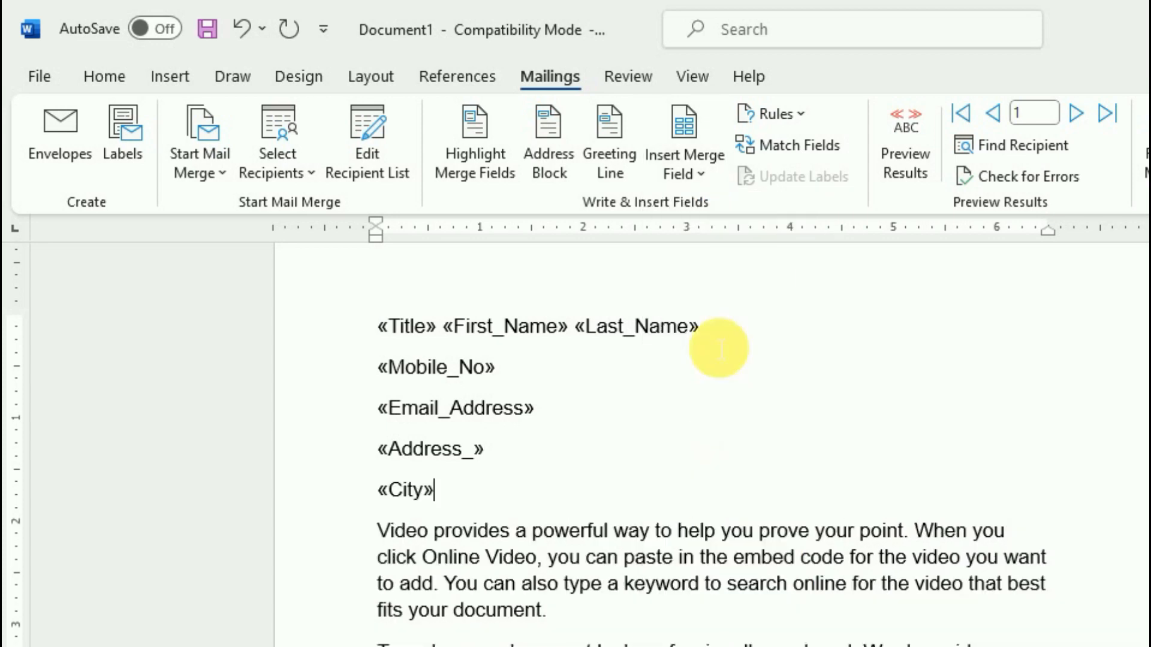
key("Return")
left_click(689, 172)
left_click(717, 444)
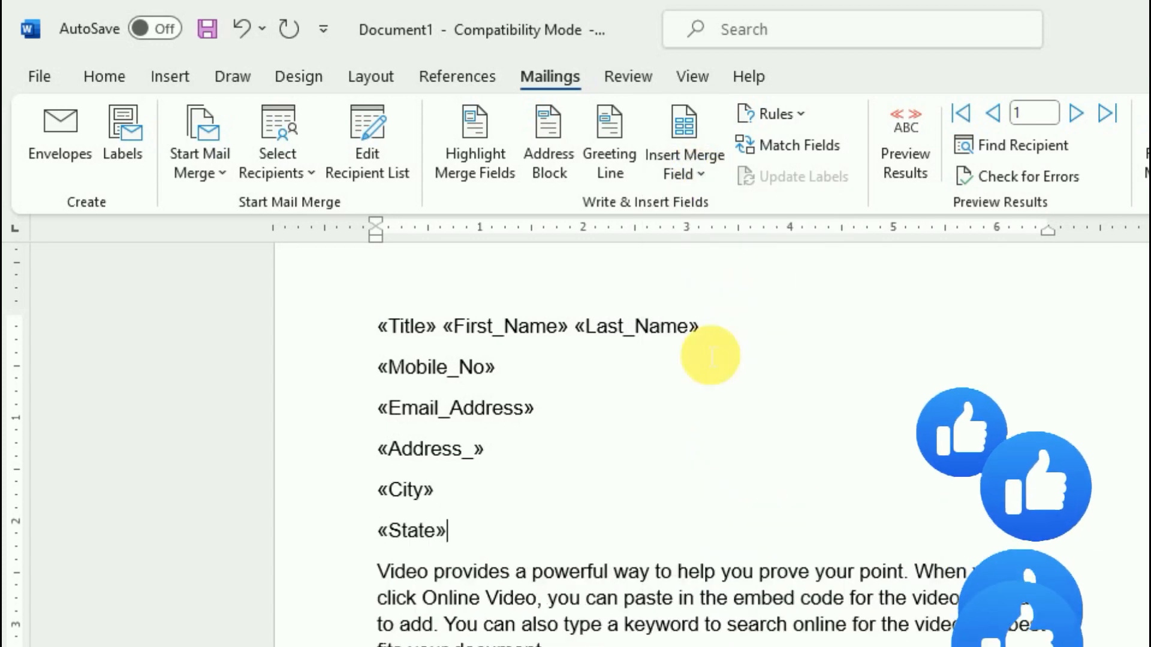
key("Return")
left_click(686, 170)
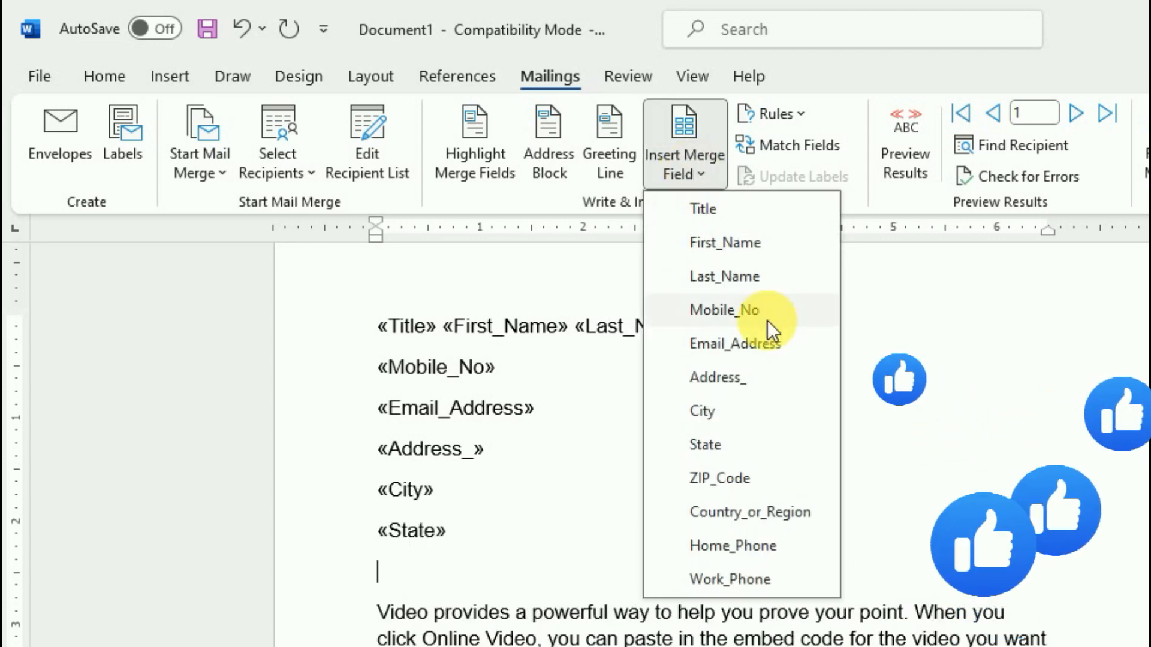
left_click(714, 480)
Move the State field onto the same line right after City
left_click_drag(424, 539, 373, 532)
key("Delete")
left_click(462, 494)
left_click(699, 162)
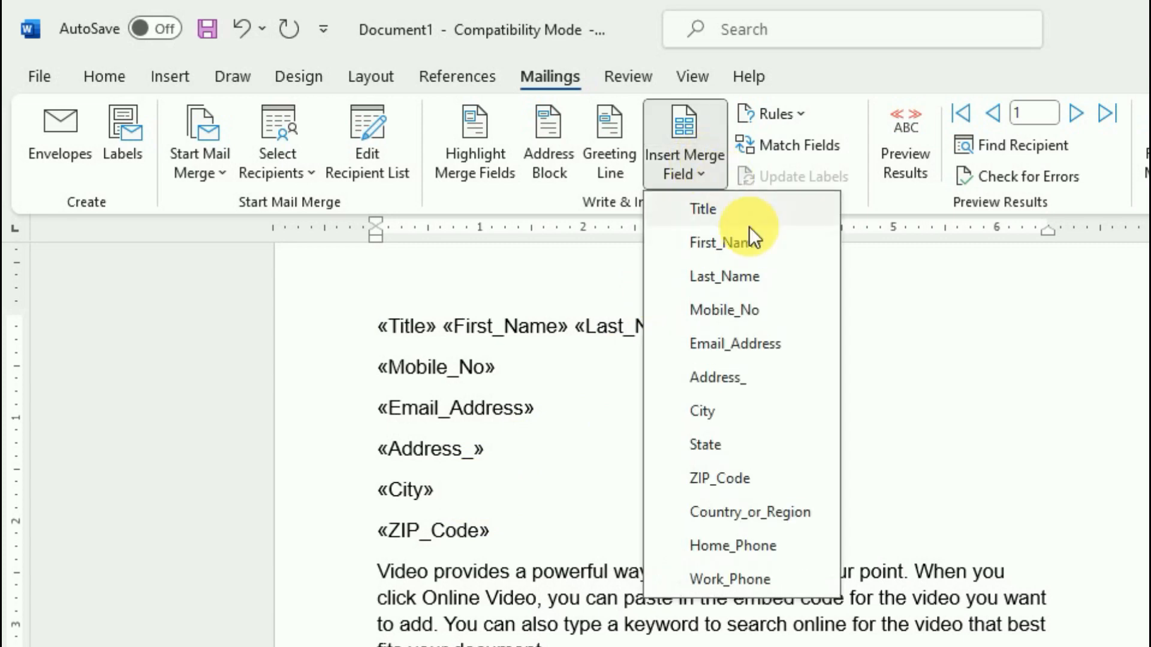
left_click(707, 446)
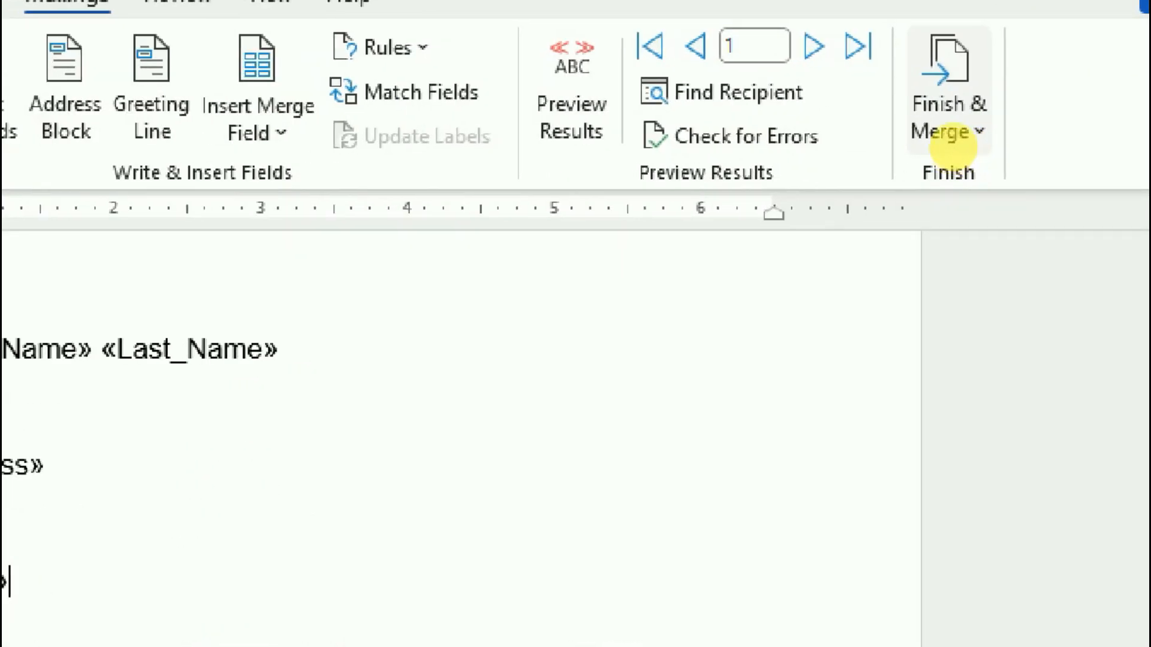
Finish the merge with Edit Individual Documents, merging All records into a new document
left_click(966, 141)
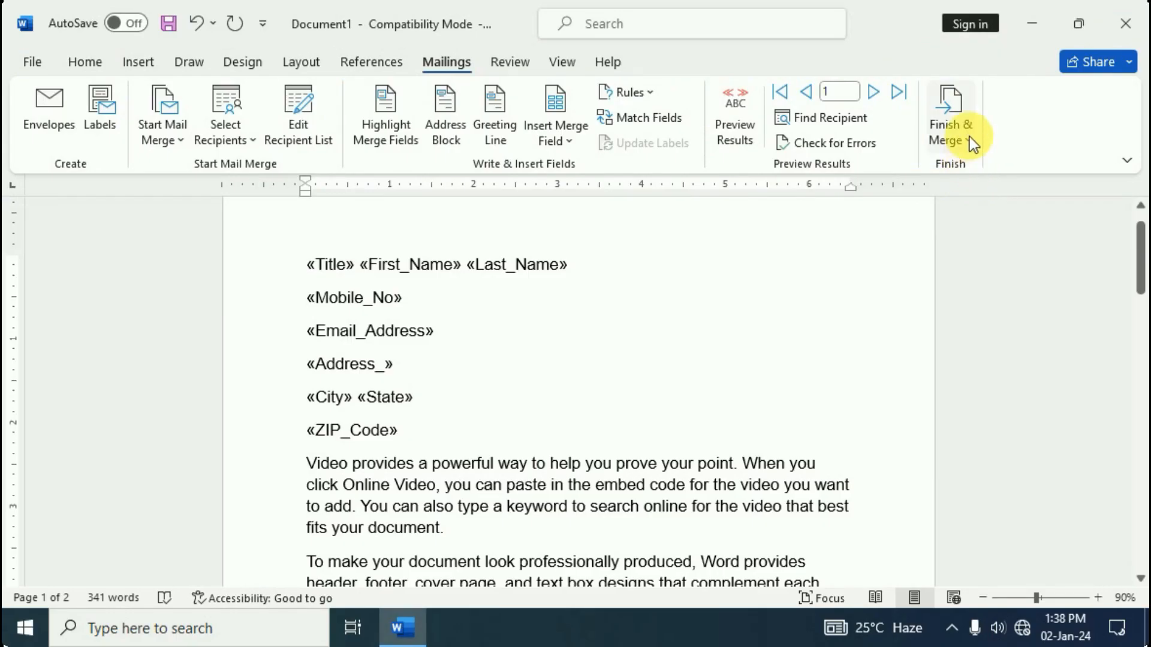
left_click(966, 141)
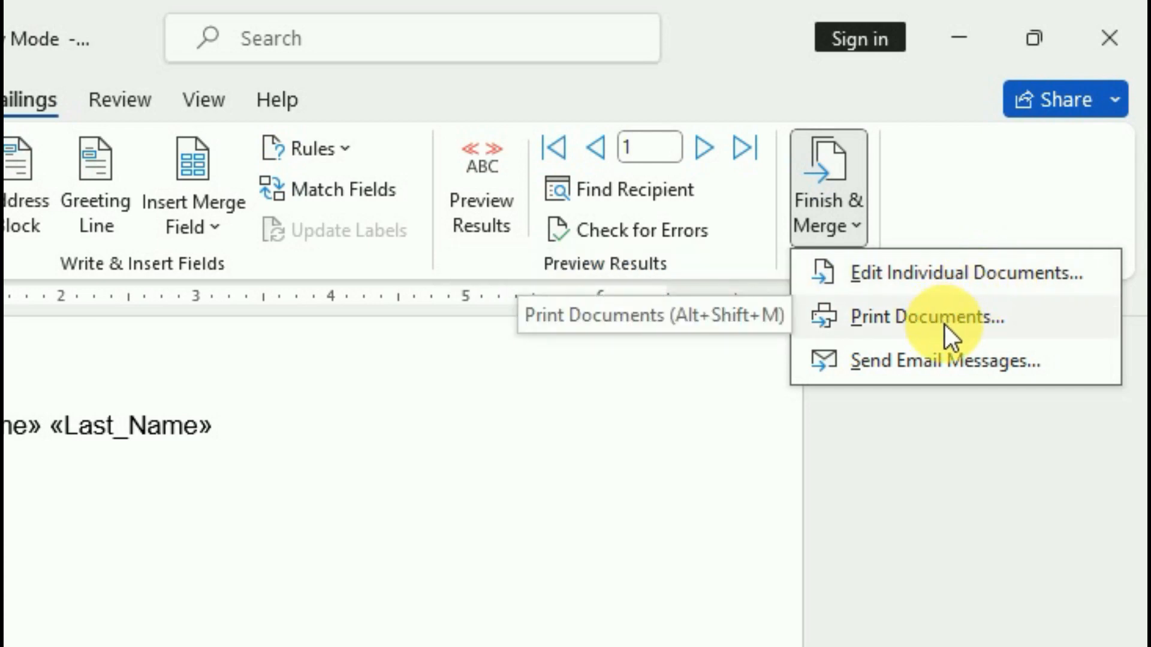
left_click(963, 276)
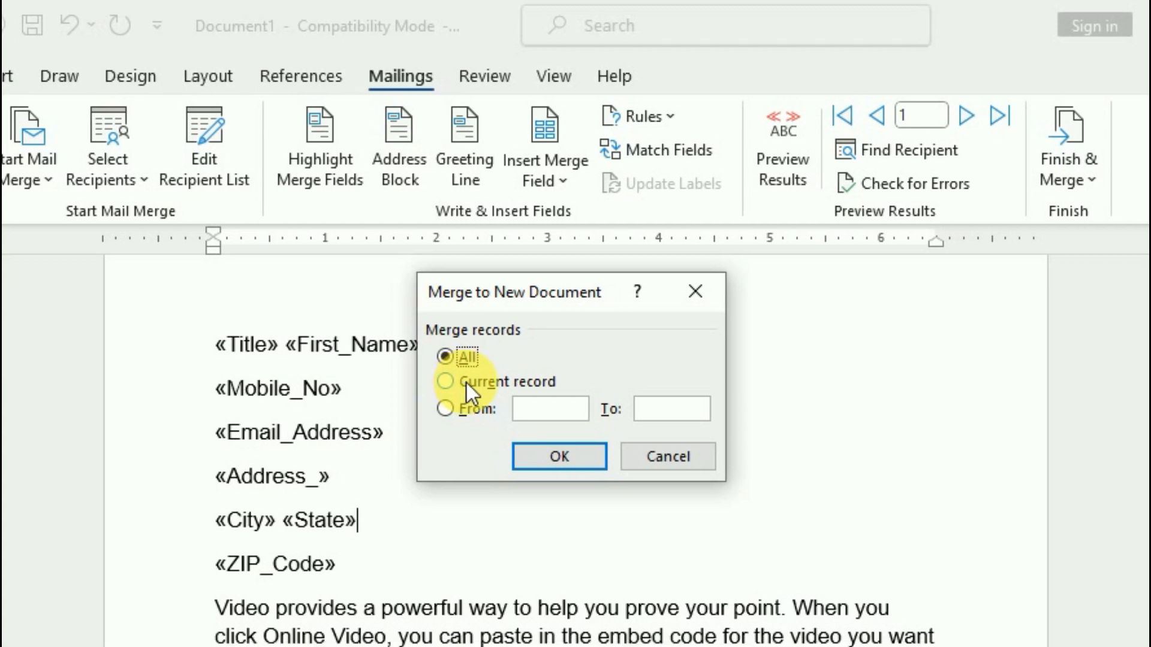
left_click(449, 414)
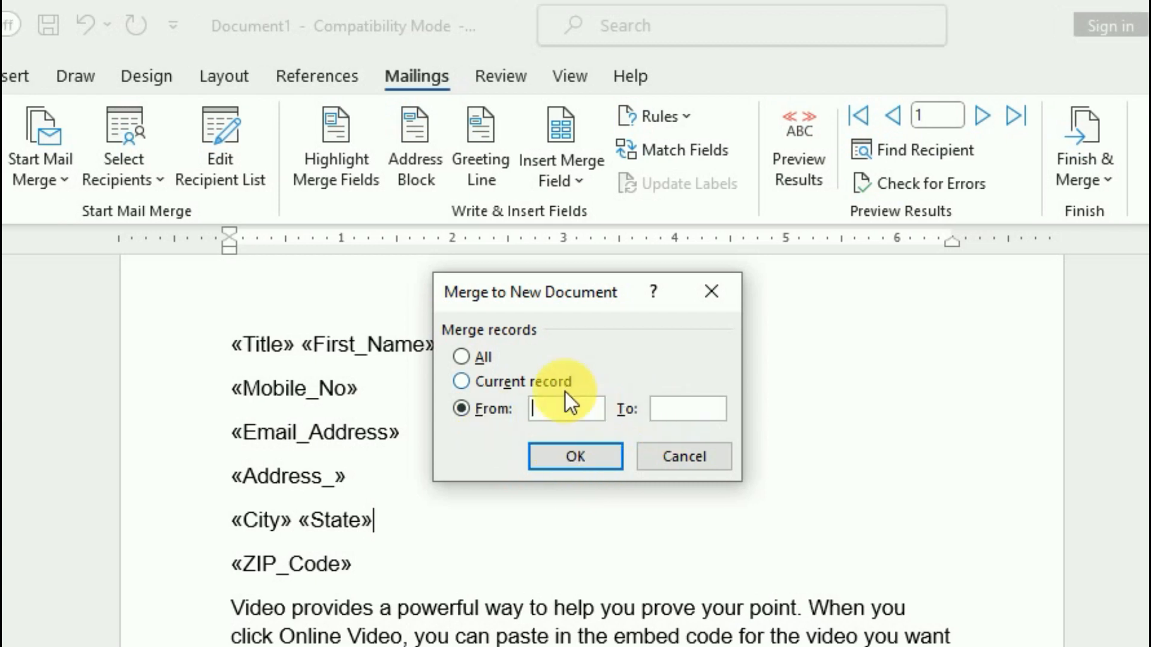
left_click(463, 356)
left_click(569, 461)
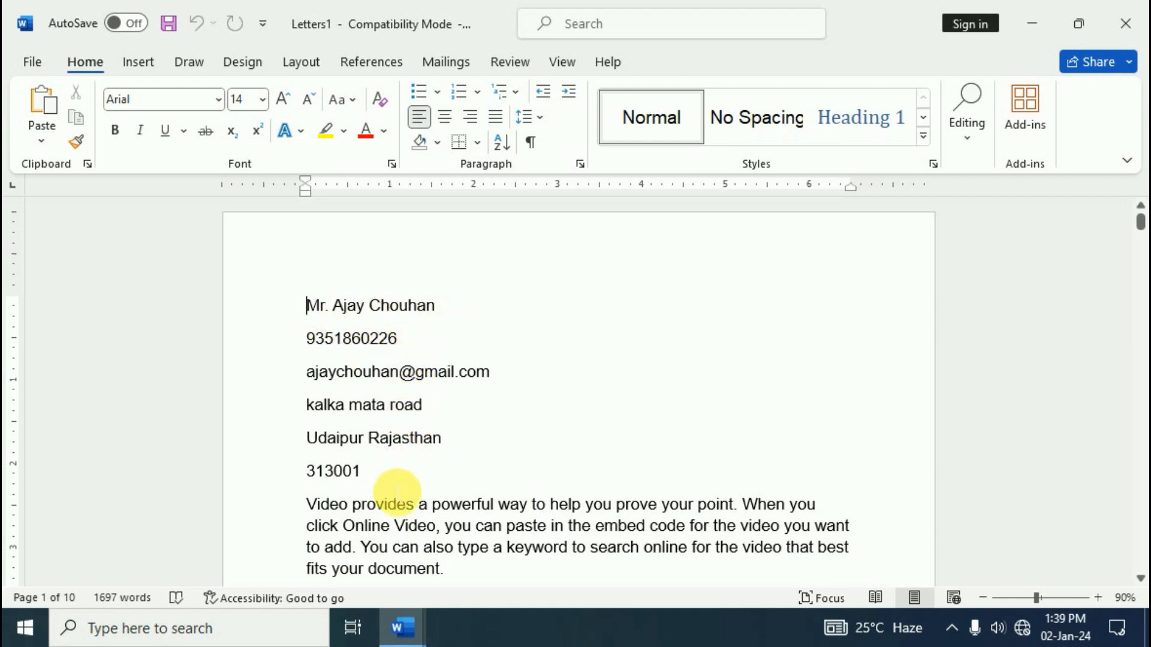
scroll(555, 504, "down", 5)
scroll(555, 504, "down", 2)
scroll(552, 506, "up", 1)
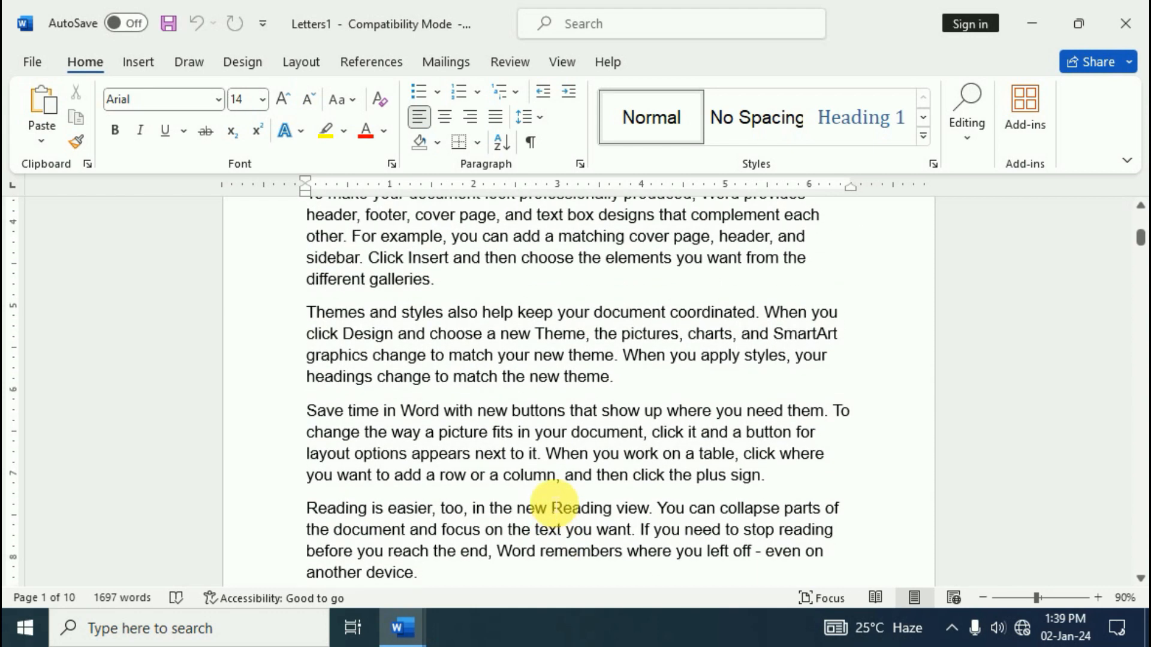
scroll(554, 504, "down", 9)
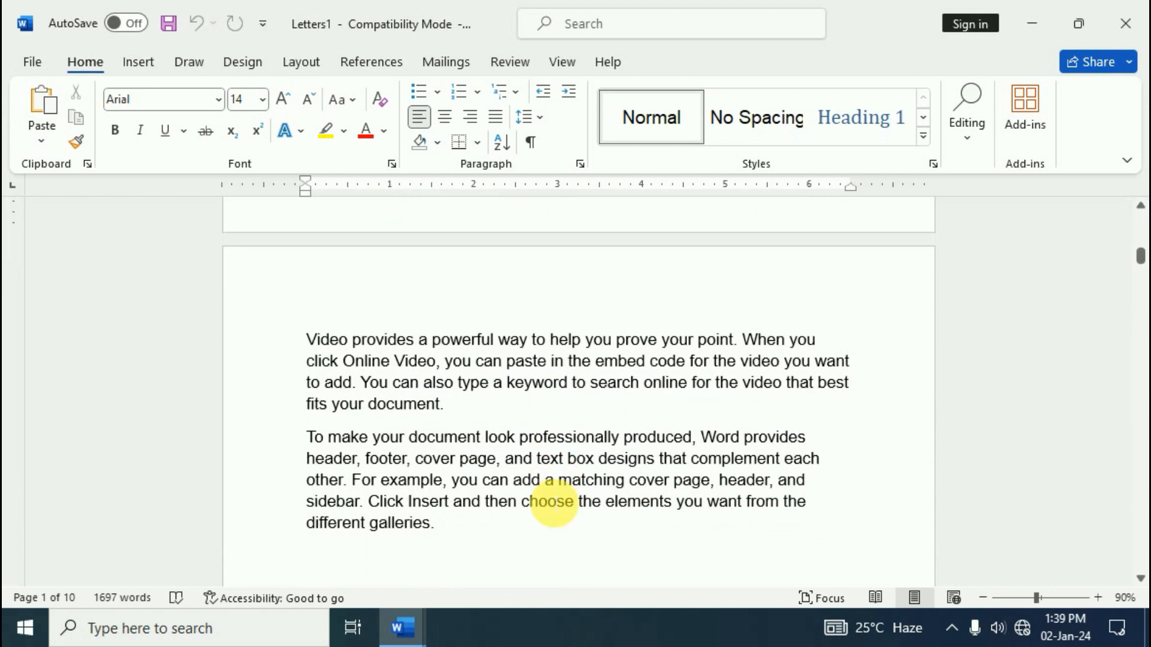
scroll(554, 503, "up", 7)
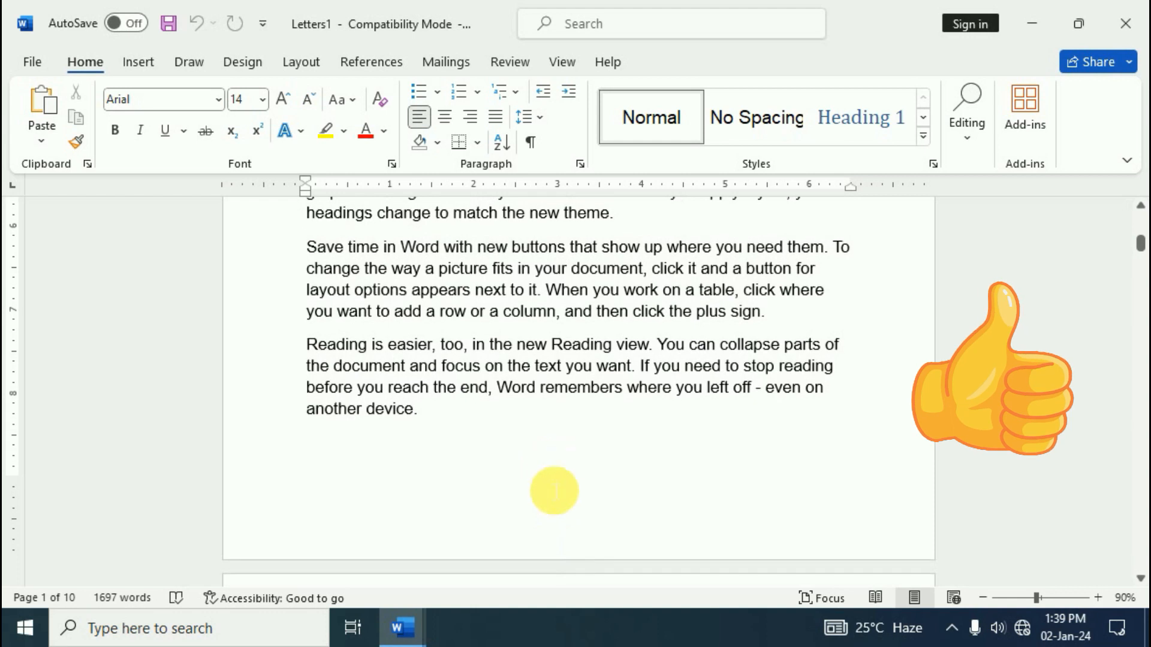
scroll(557, 479, "up", 12)
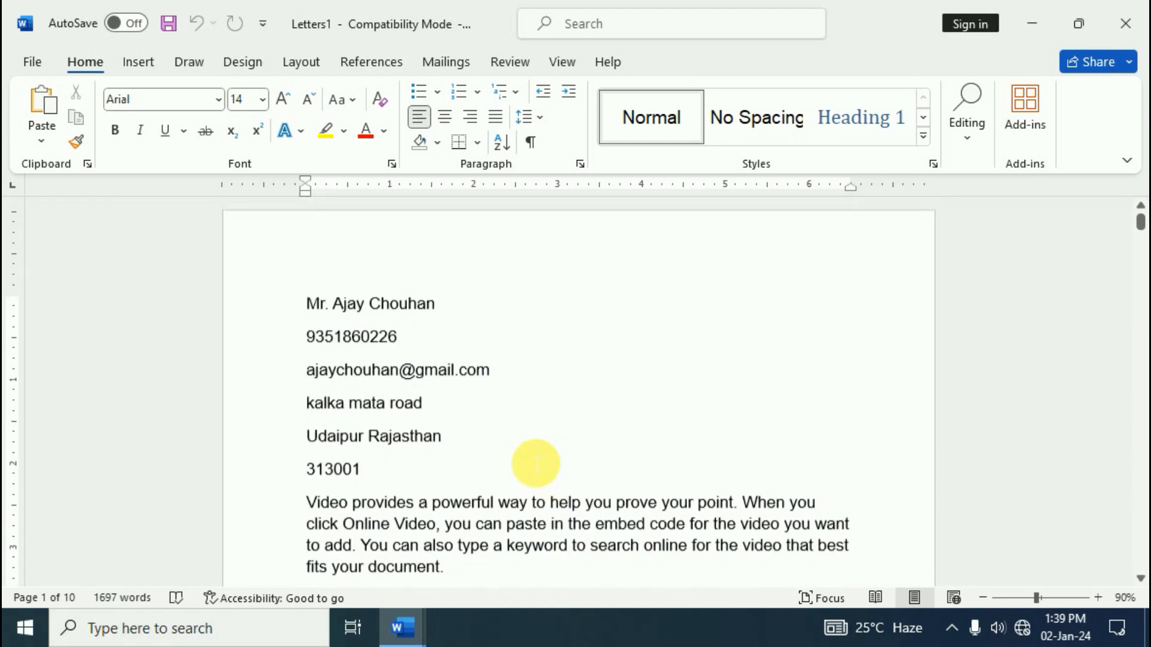
scroll(527, 442, "down", 12)
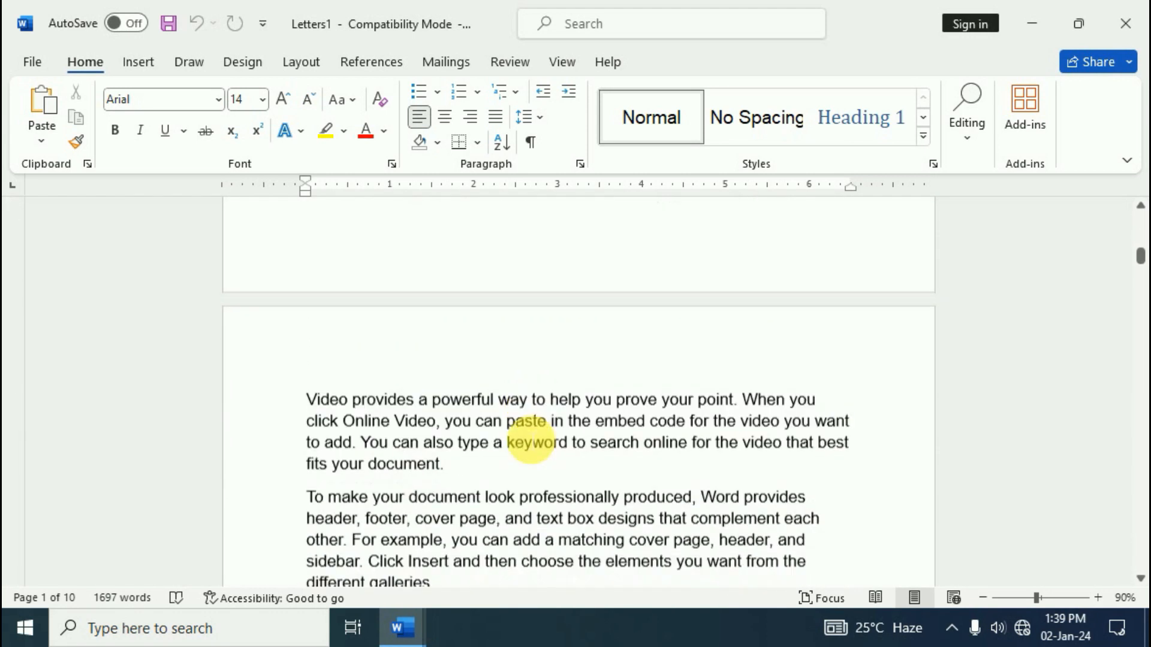
scroll(530, 441, "down", 6)
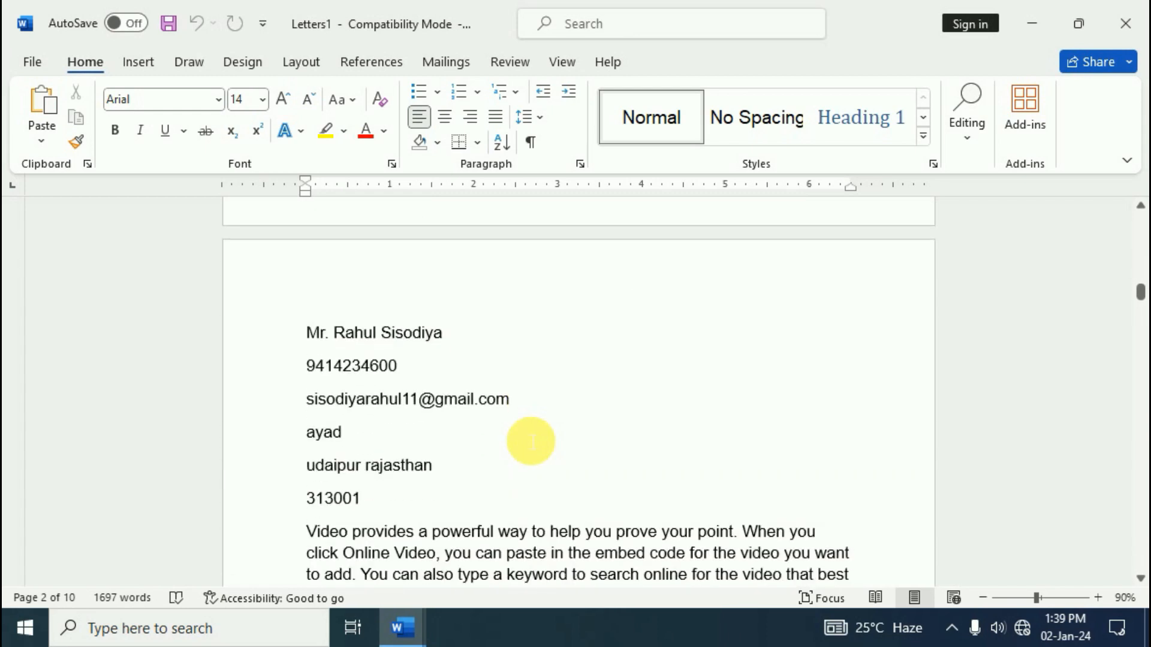
scroll(530, 442, "down", 2)
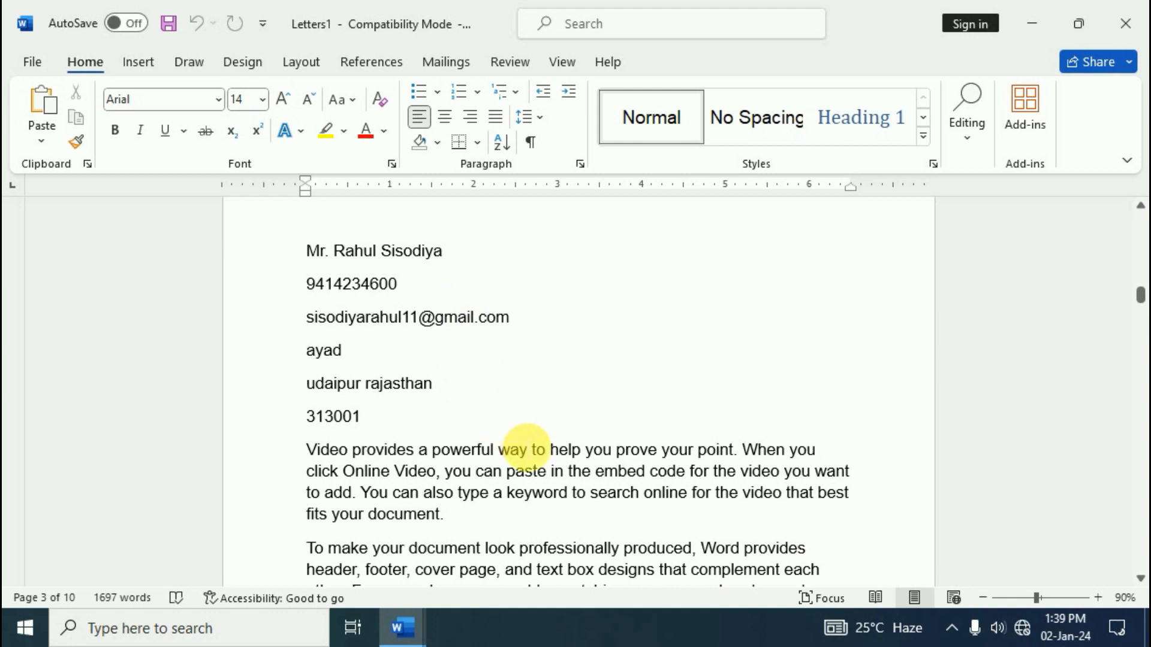
scroll(526, 450, "down", 20)
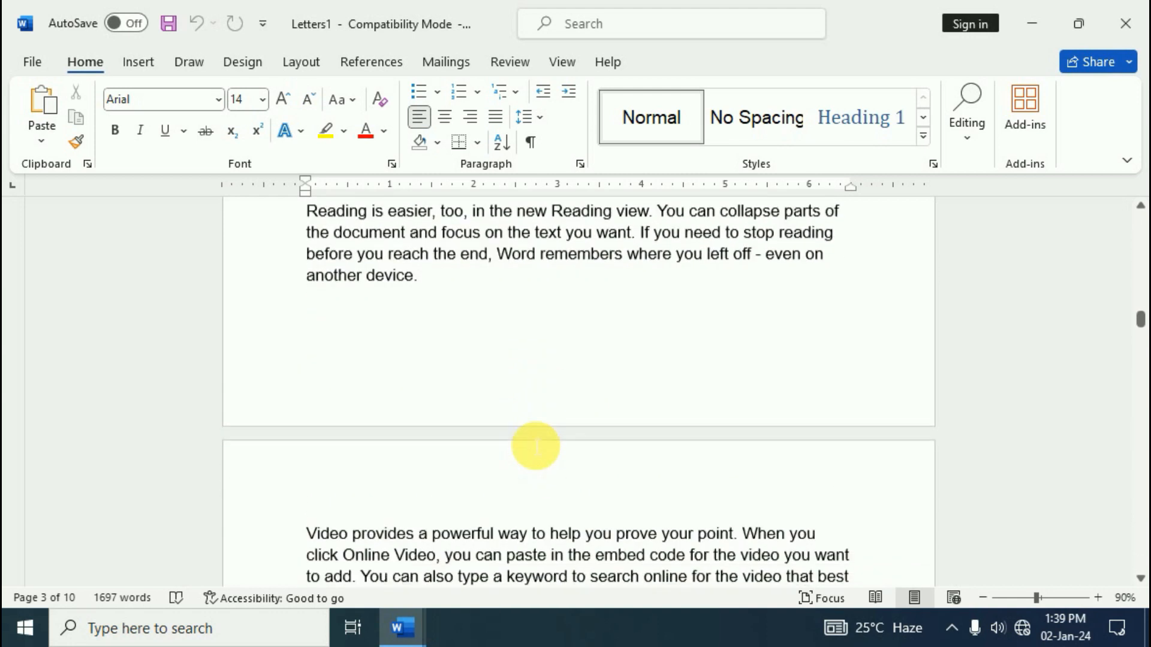
scroll(536, 444, "down", 10)
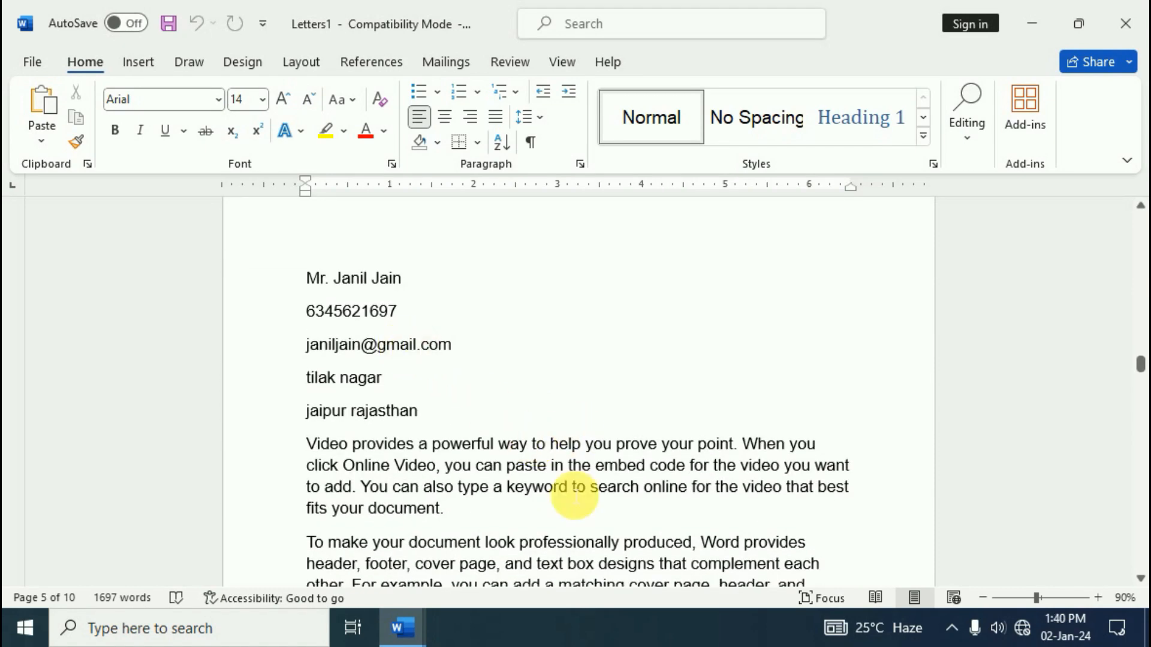
scroll(570, 491, "down", 5)
scroll(574, 495, "down", 18)
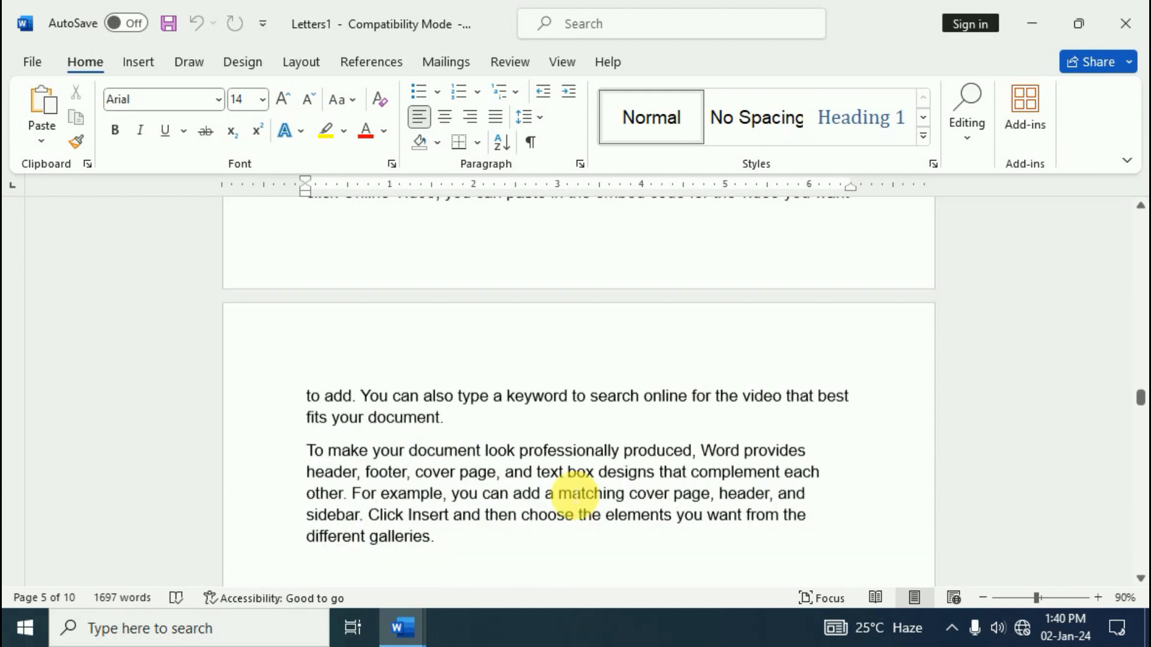
scroll(574, 495, "down", 15)
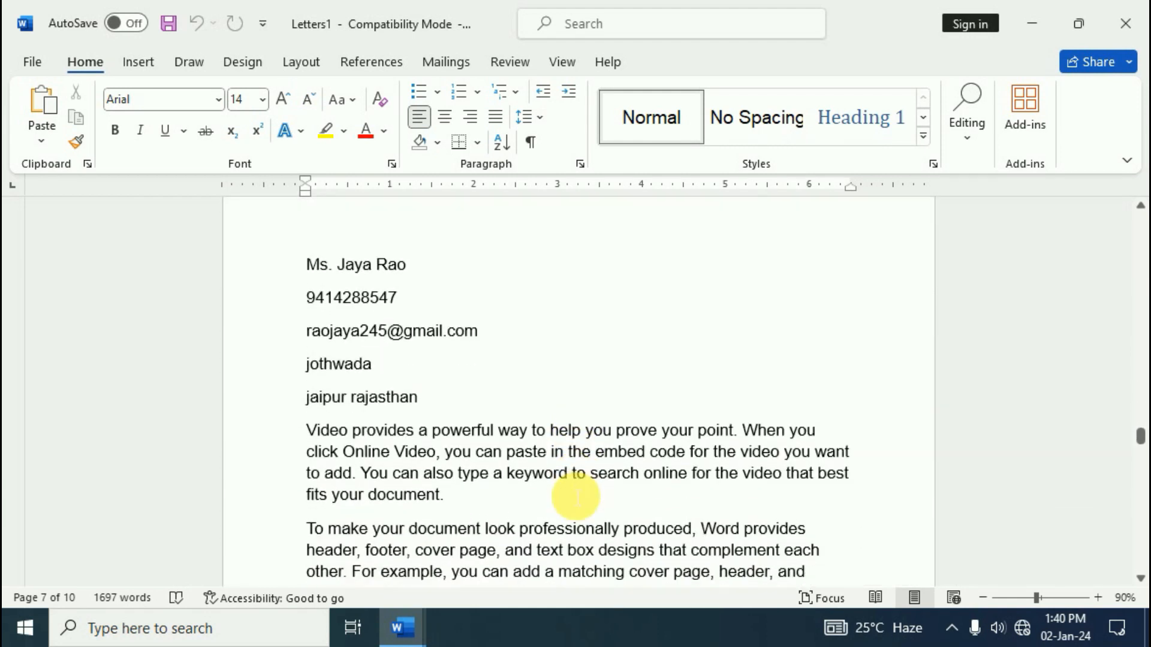
scroll(576, 496, "down", 15)
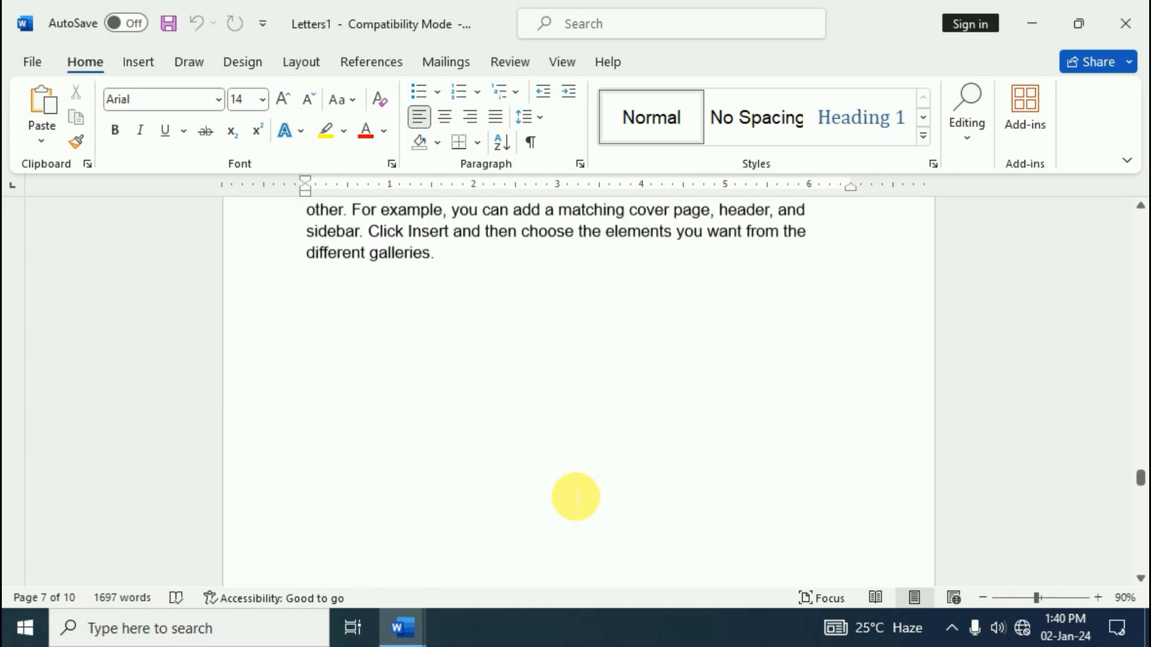
scroll(574, 495, "down", 15)
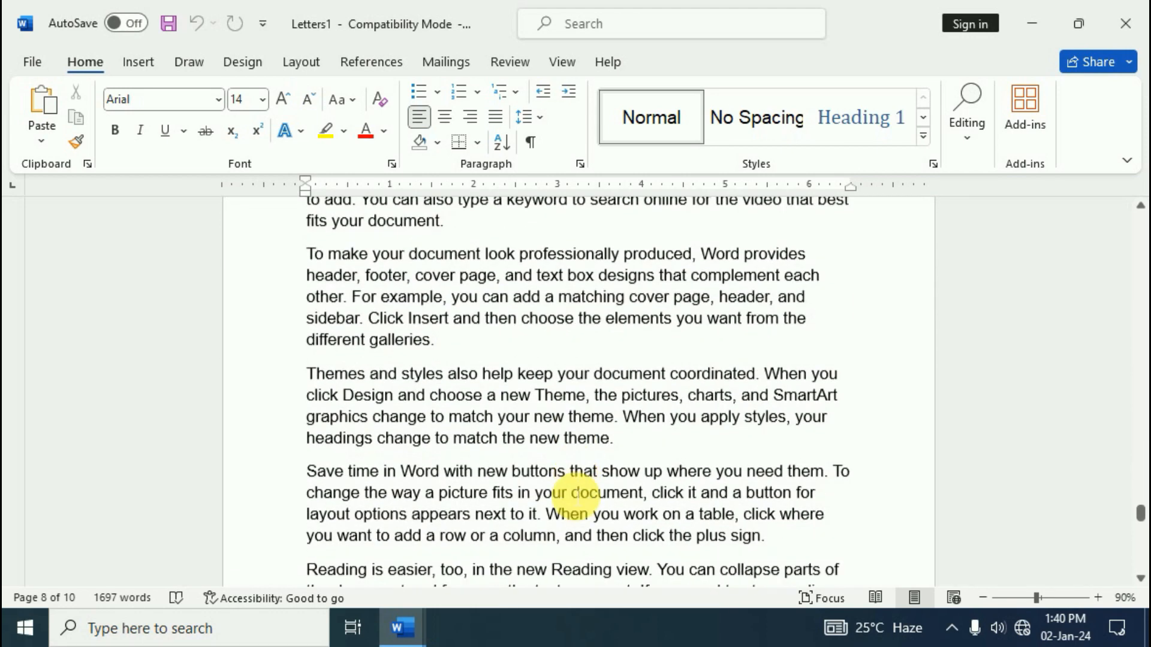
scroll(579, 499, "down", 15)
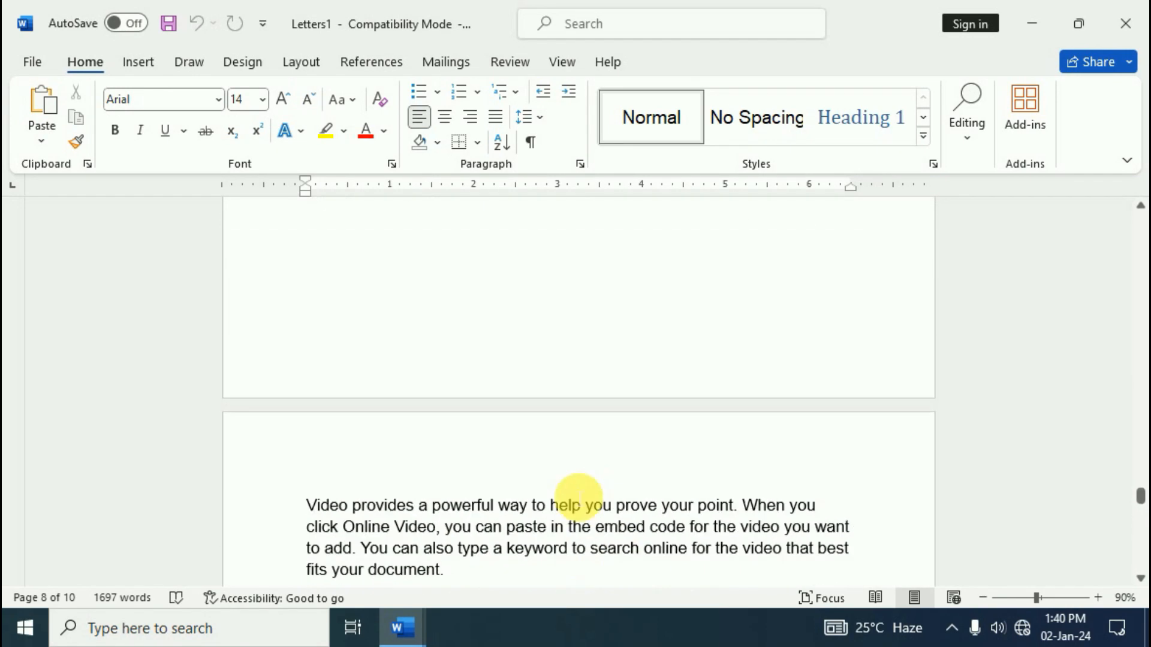
scroll(579, 500, "up", 15)
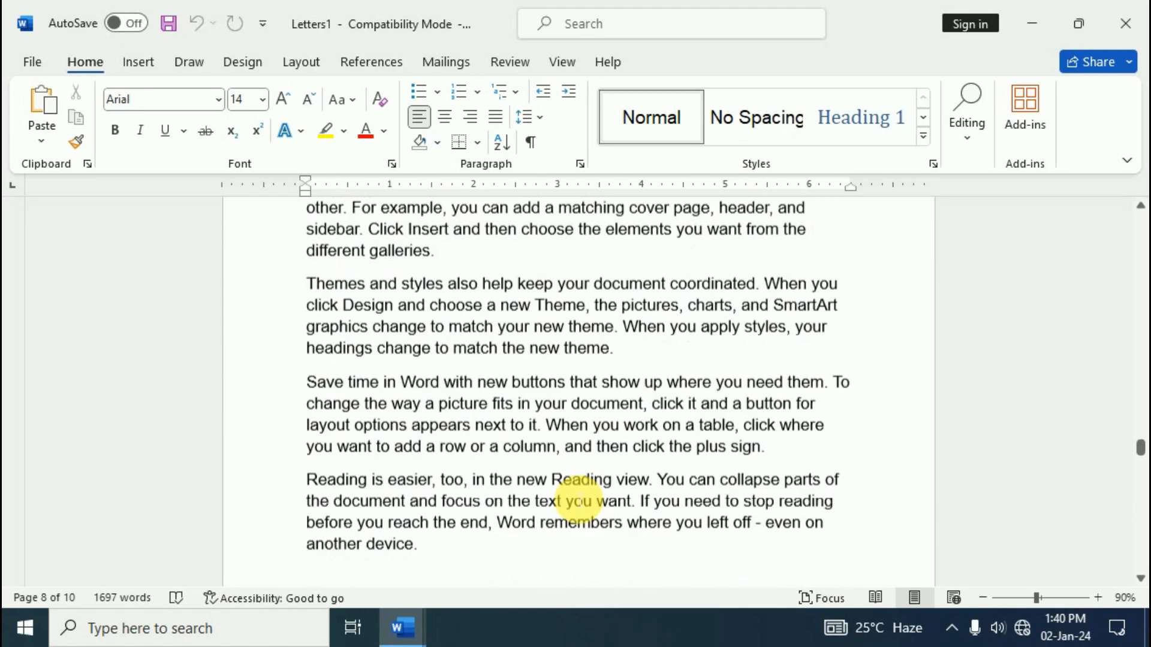
key("ctrl+Home")
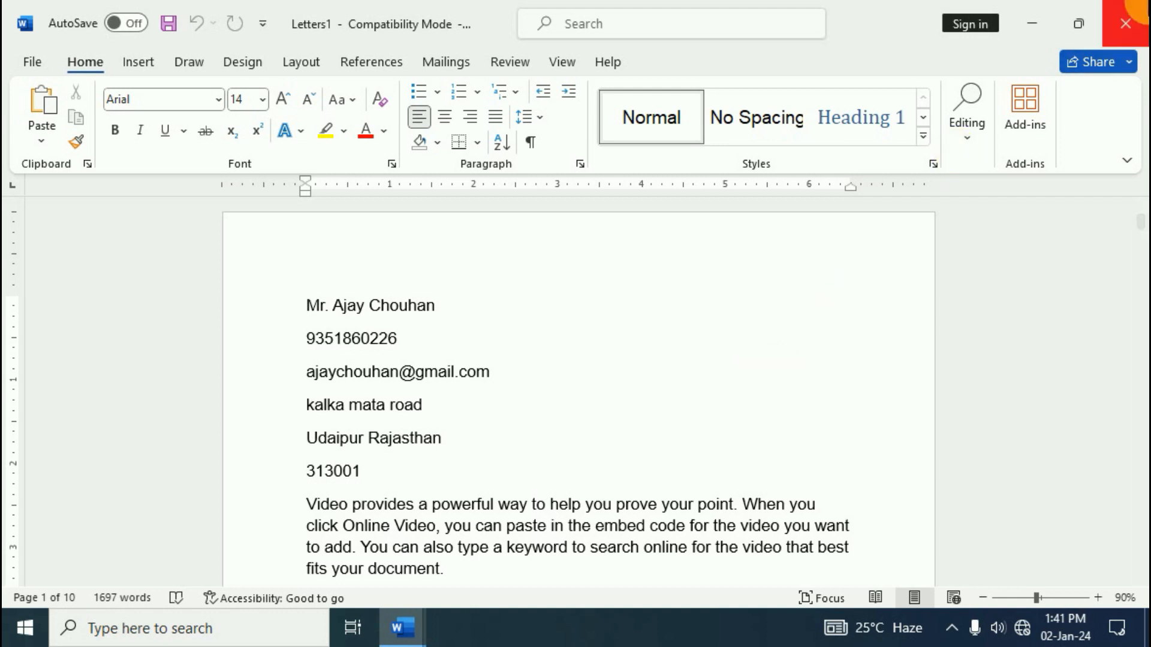
Close Letters1 and the mail-merge Document1 without saving either
left_click(1135, 30)
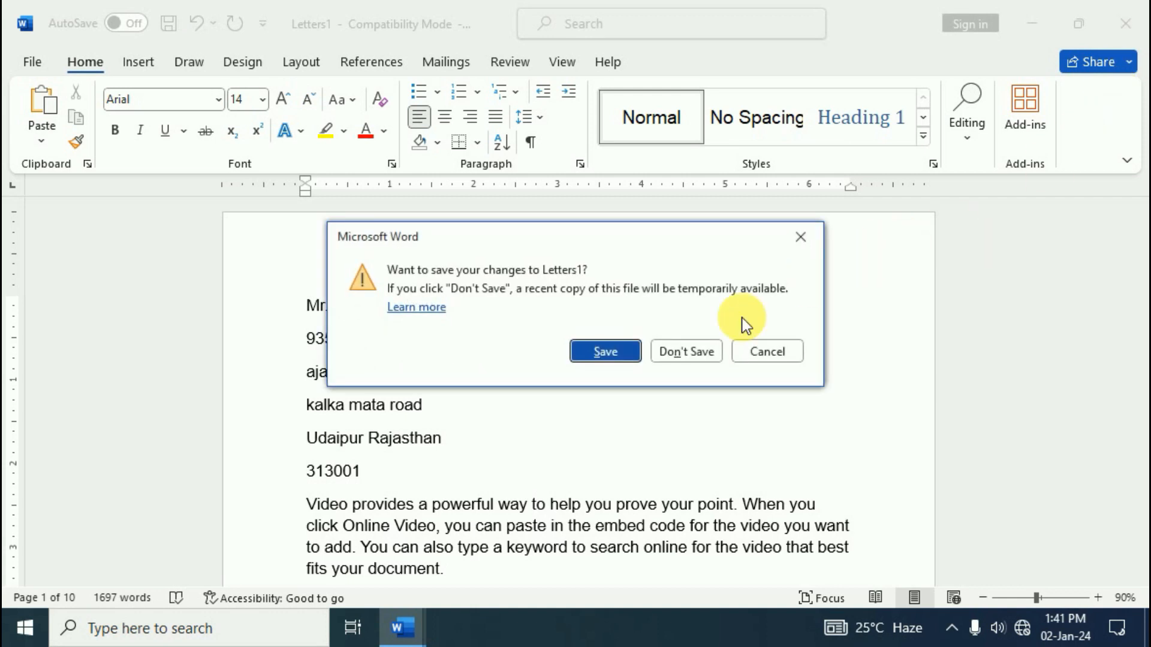
left_click(681, 351)
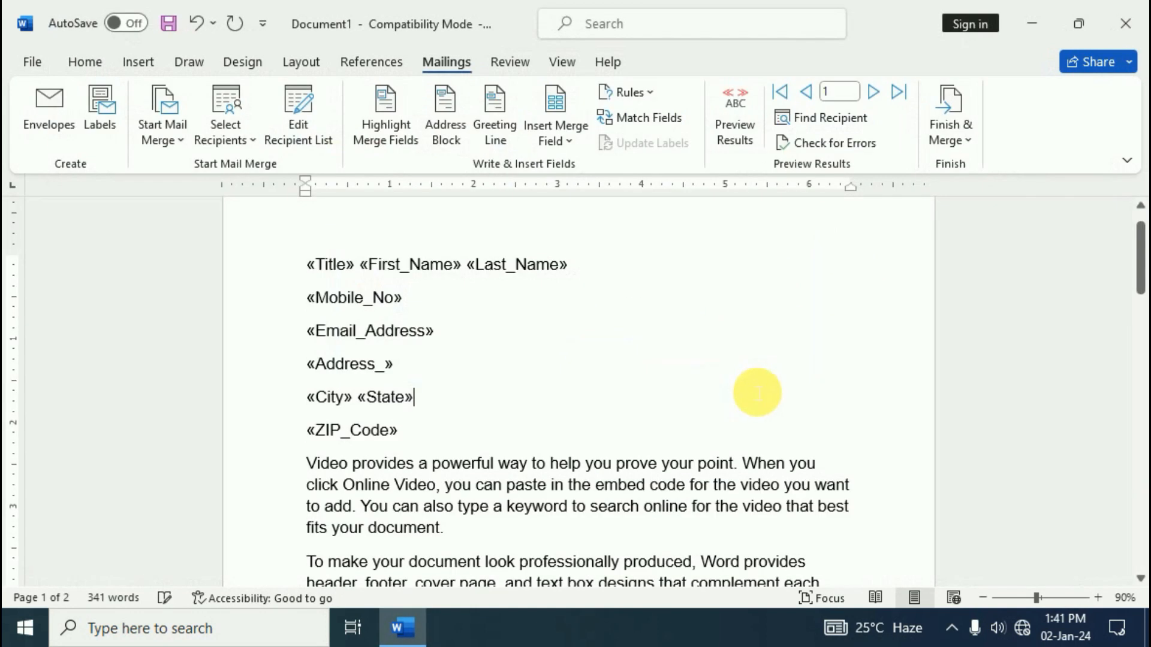
left_click(1124, 23)
left_click(695, 354)
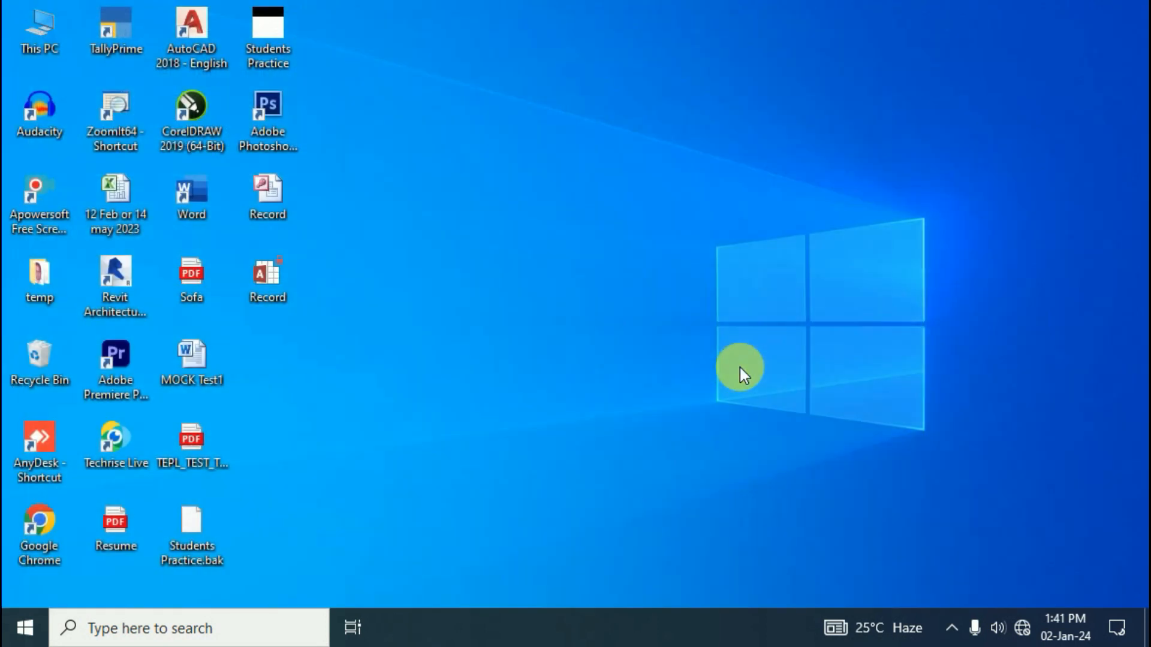
Relaunch Word to a blank document and generate sample paragraphs with =rand()
left_click(159, 624)
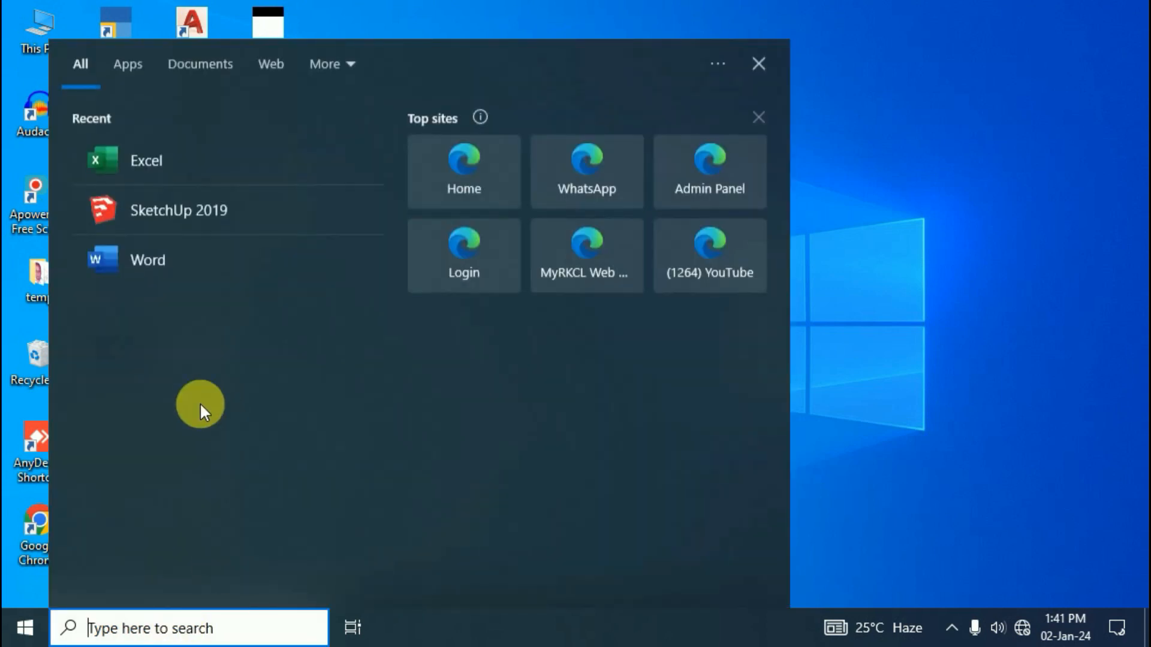
left_click(139, 263)
type("=rand")
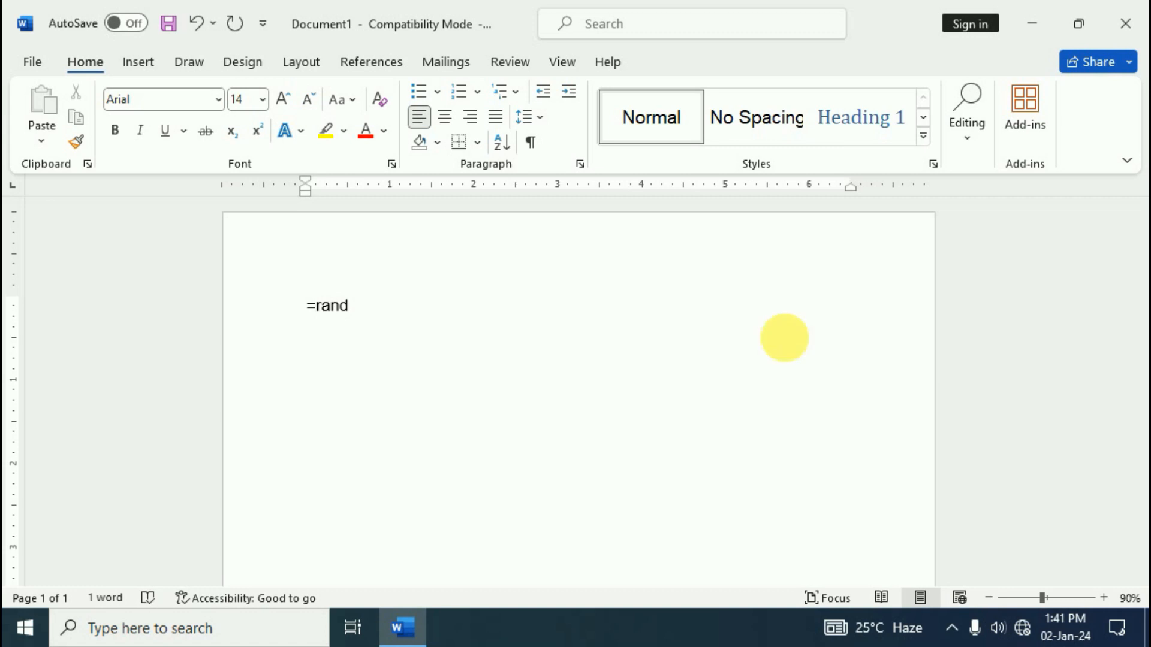
type("()")
key("Return")
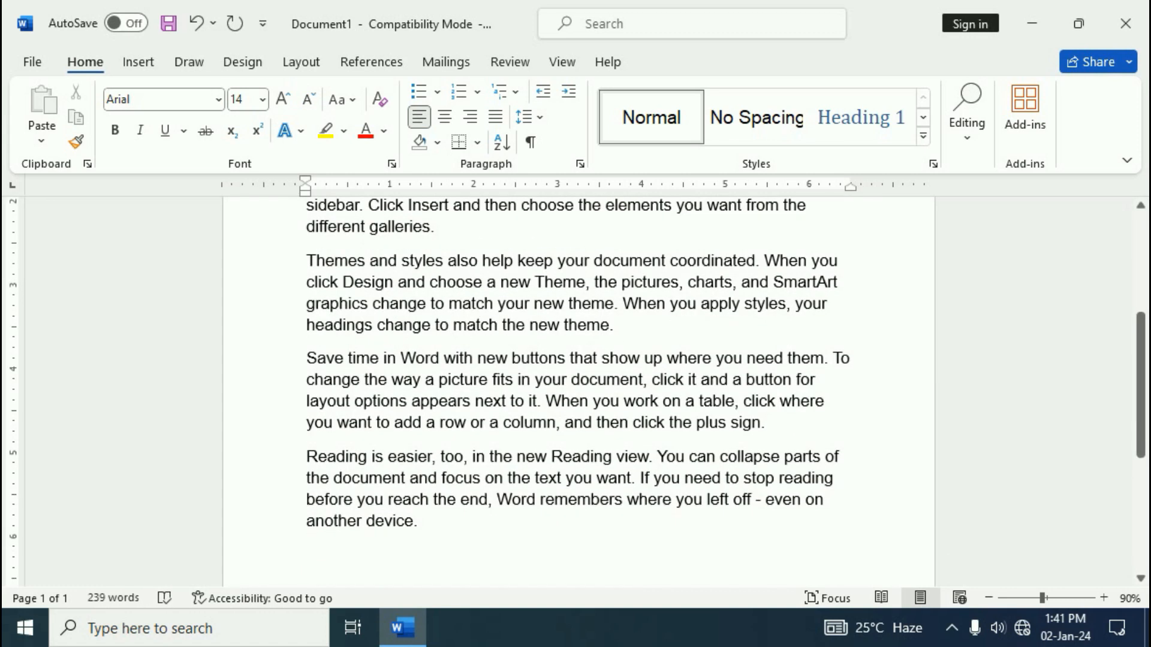
scroll(730, 336, "up", 1)
scroll(564, 443, "up", 4)
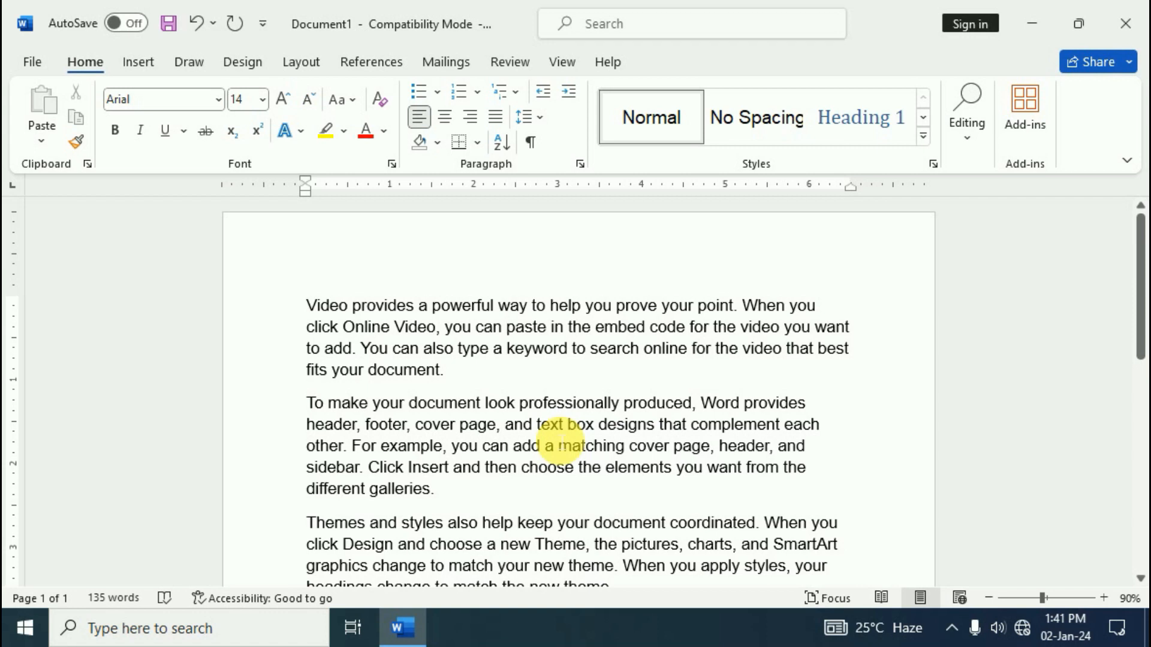
Use the existing Record file from the Desktop as Document1's recipient list
left_click(1031, 25)
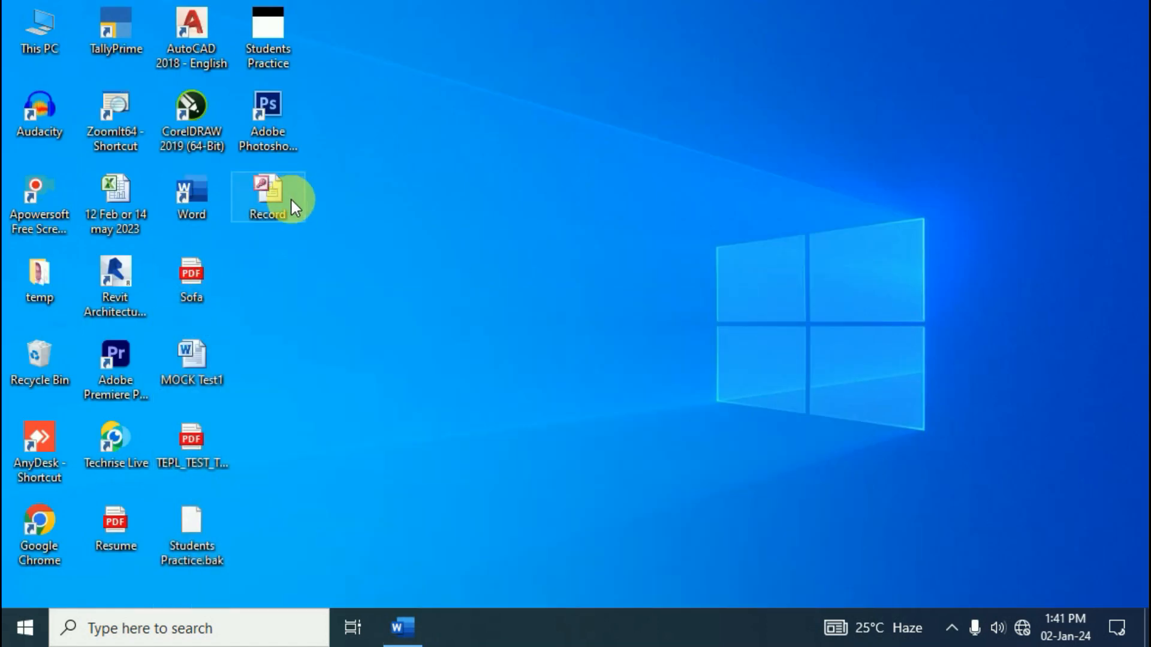
left_click(403, 630)
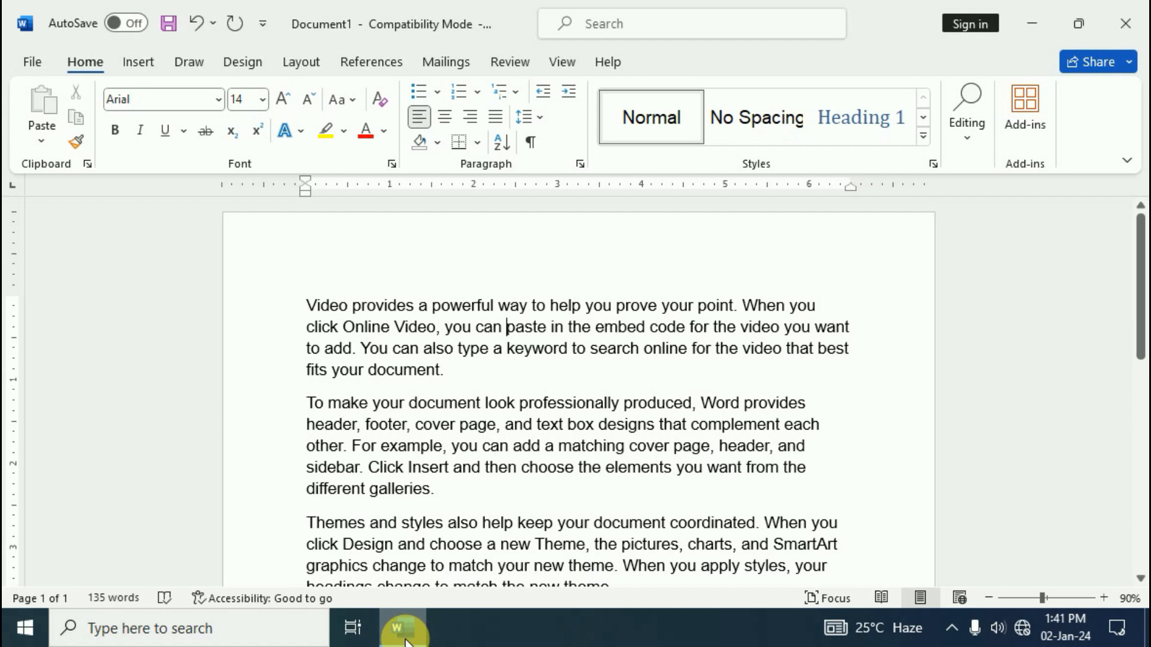
left_click(446, 61)
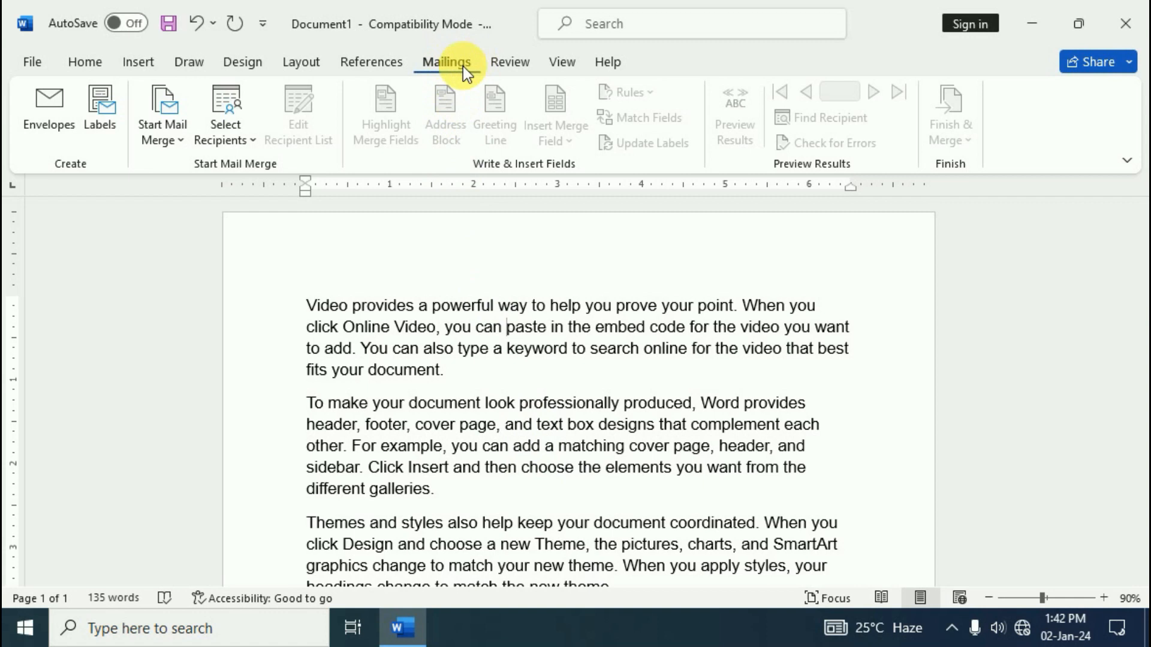
left_click(247, 142)
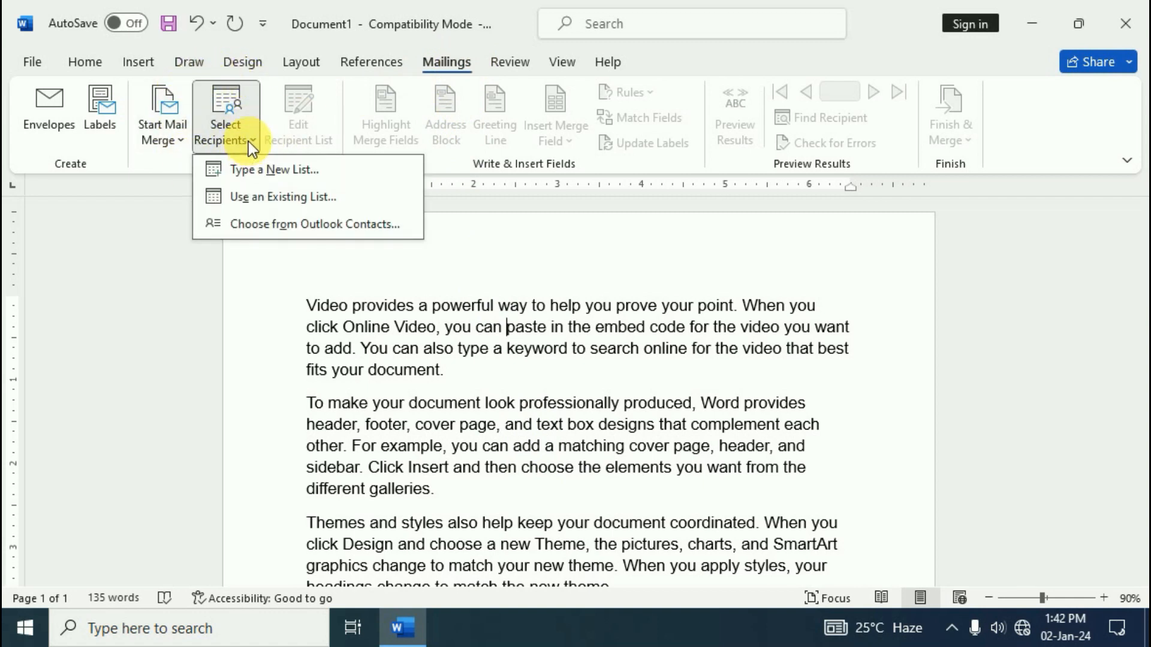
left_click(295, 207)
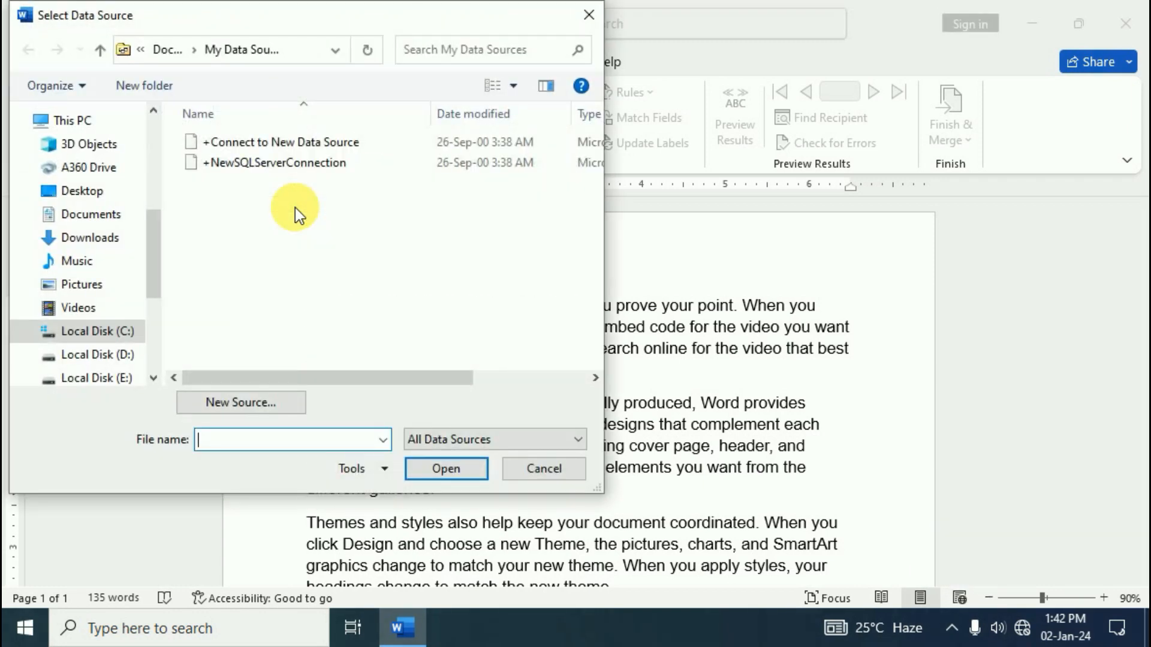
left_click(84, 191)
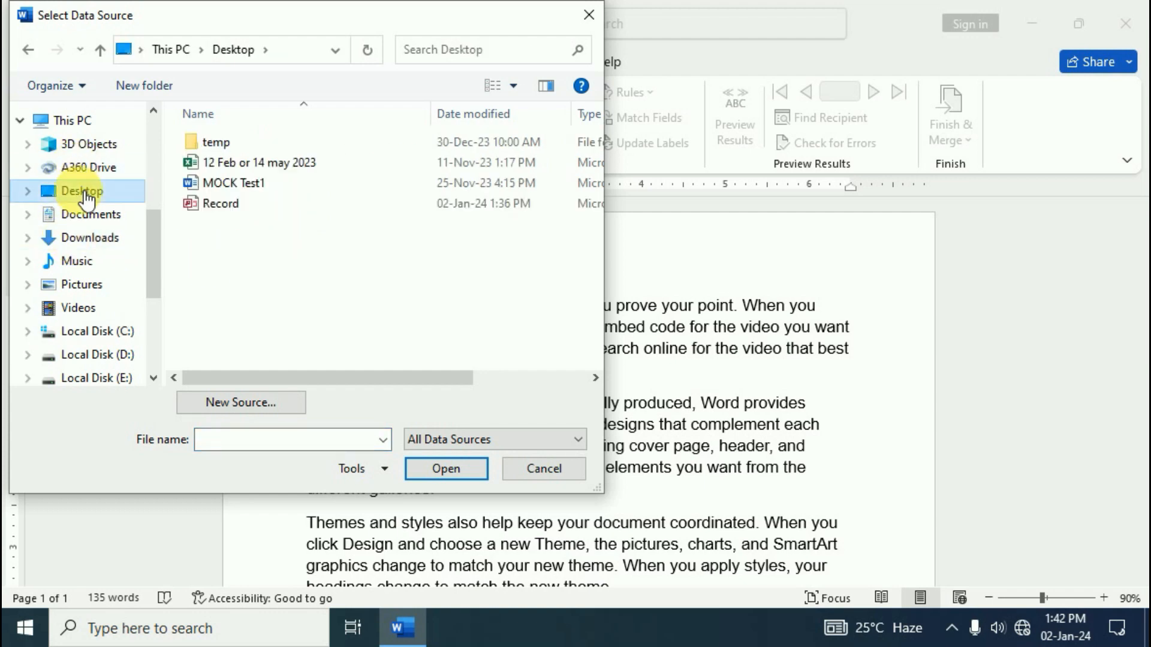
left_click(233, 204)
left_click(446, 468)
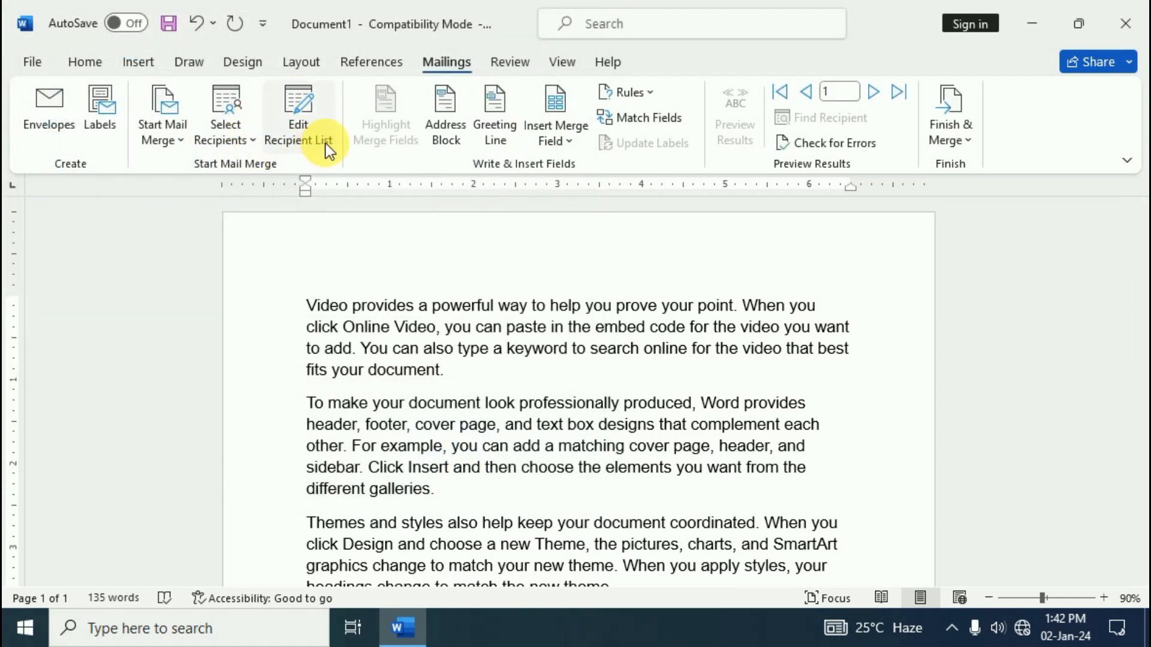
Uncheck the second, third and blank recipients, then open Record.mdb for editing
left_click(327, 150)
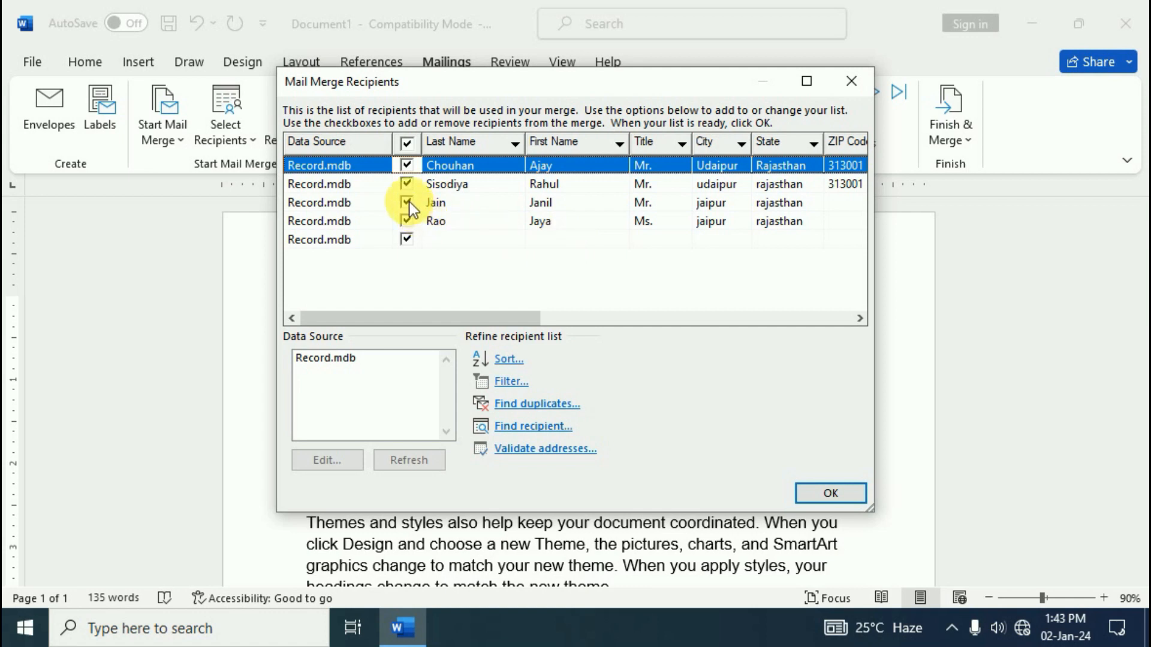
left_click(407, 185)
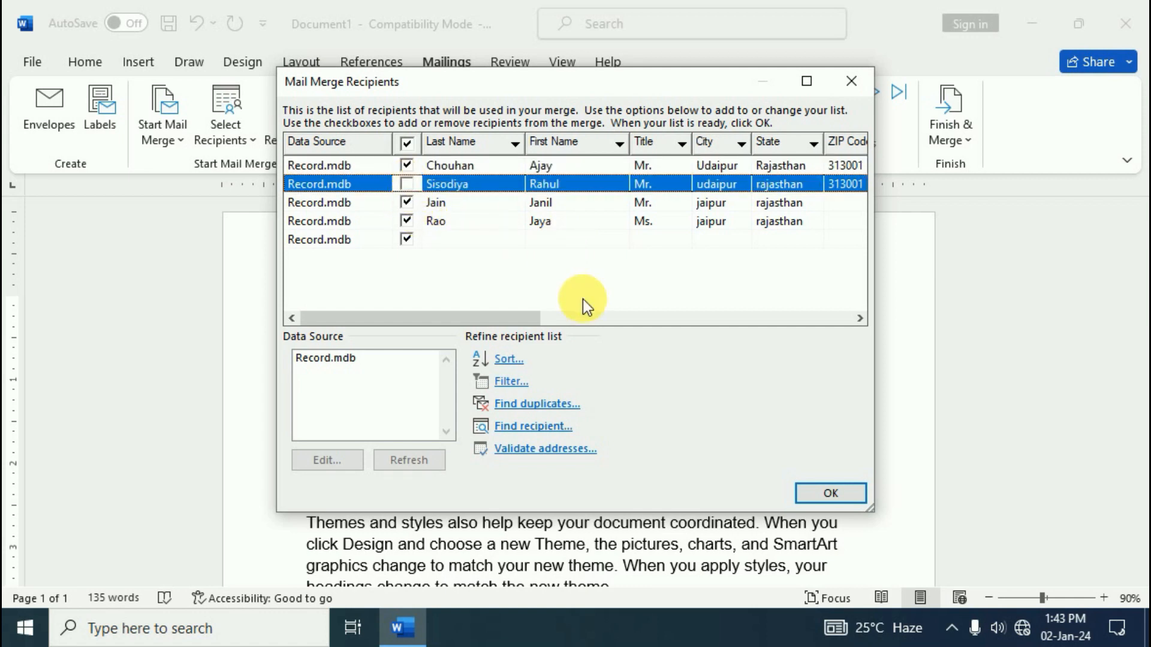
left_click(408, 203)
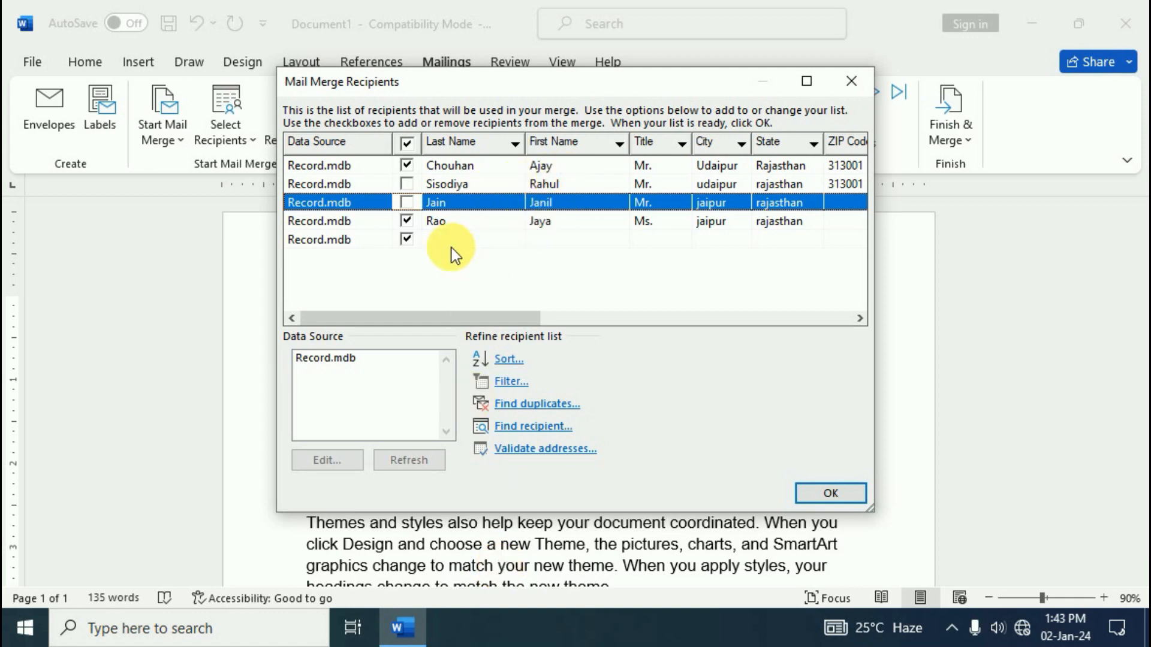
left_click(408, 240)
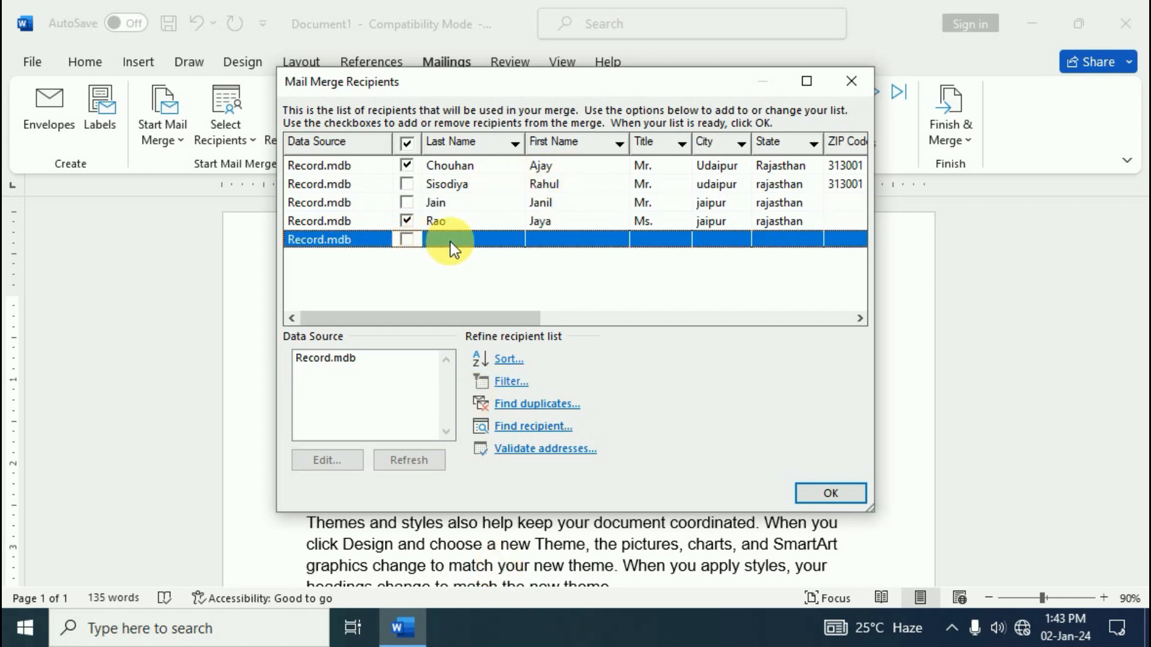
left_click(340, 361)
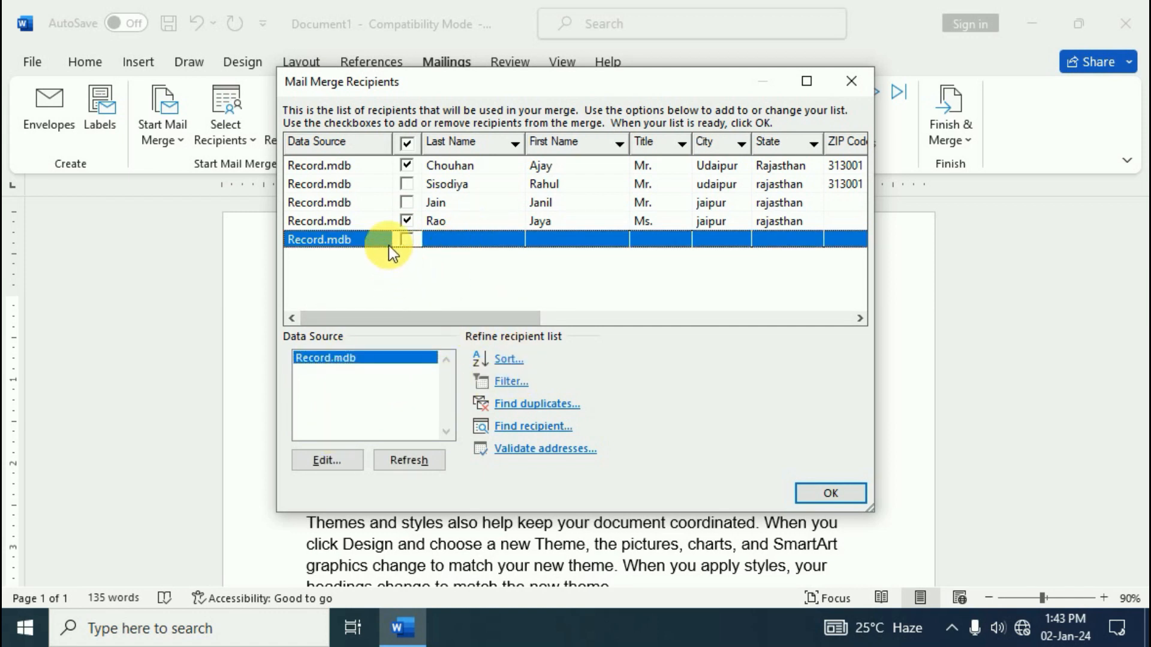
left_click(329, 463)
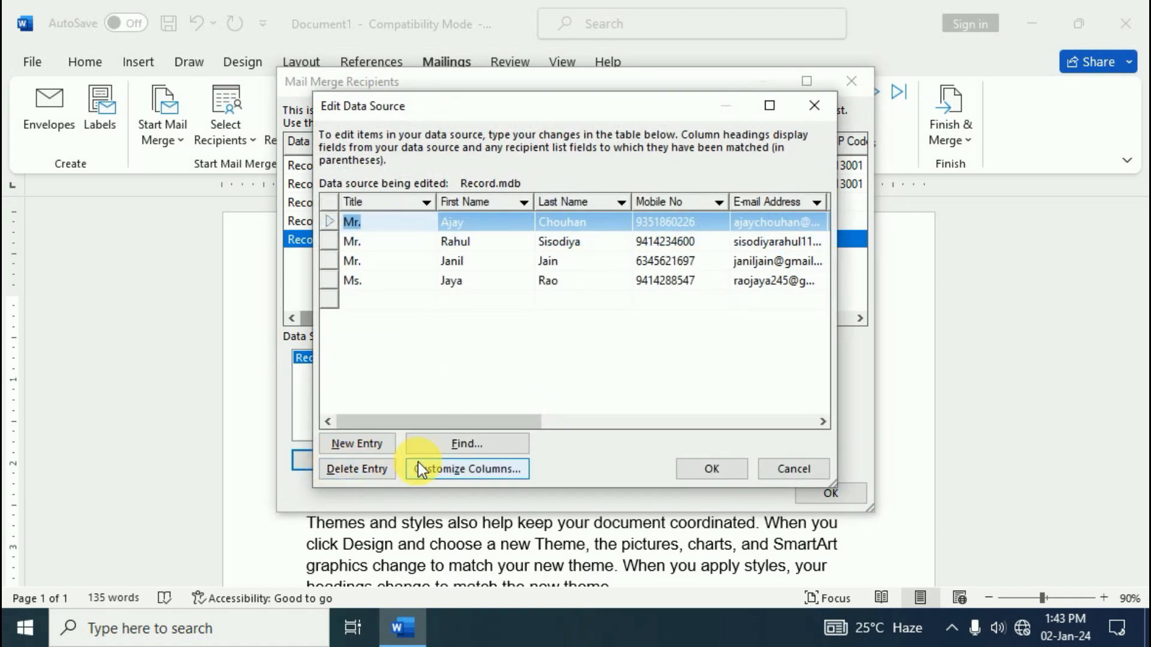
Close the data source editor, reopen Mail Merge Recipients and select the empty fifth record
left_click(814, 105)
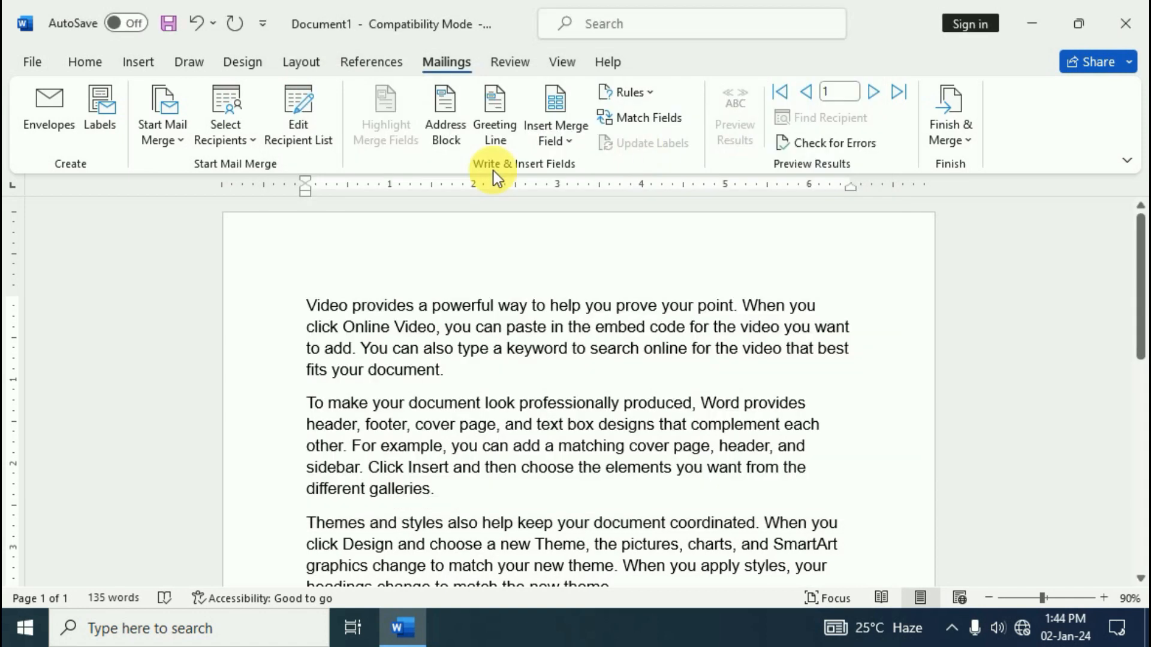
left_click(298, 133)
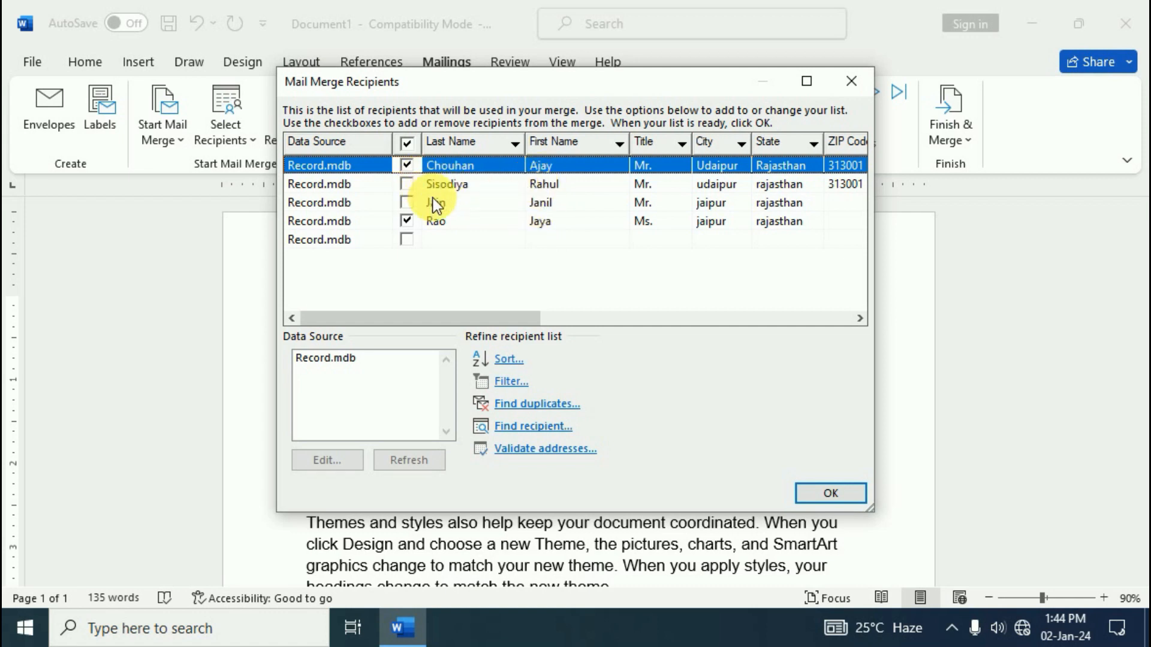
left_click(335, 242)
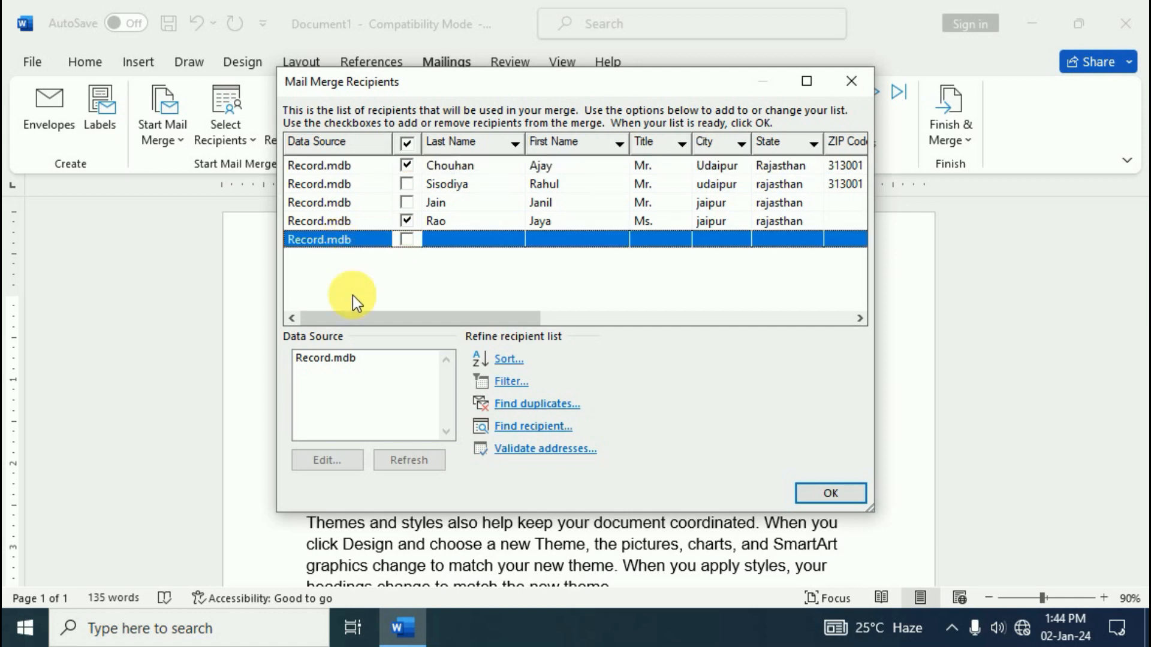
Delete the empty fifth record from Record.mdb in the Edit Data Source dialog
left_click(325, 360)
left_click(336, 460)
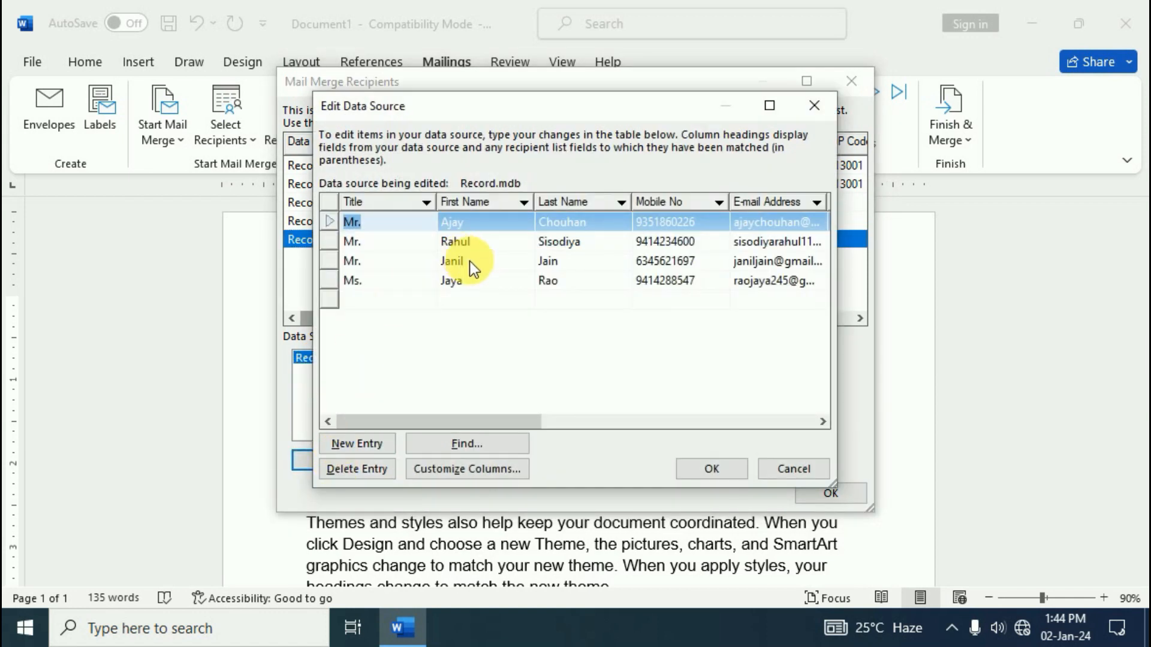
left_click(385, 300)
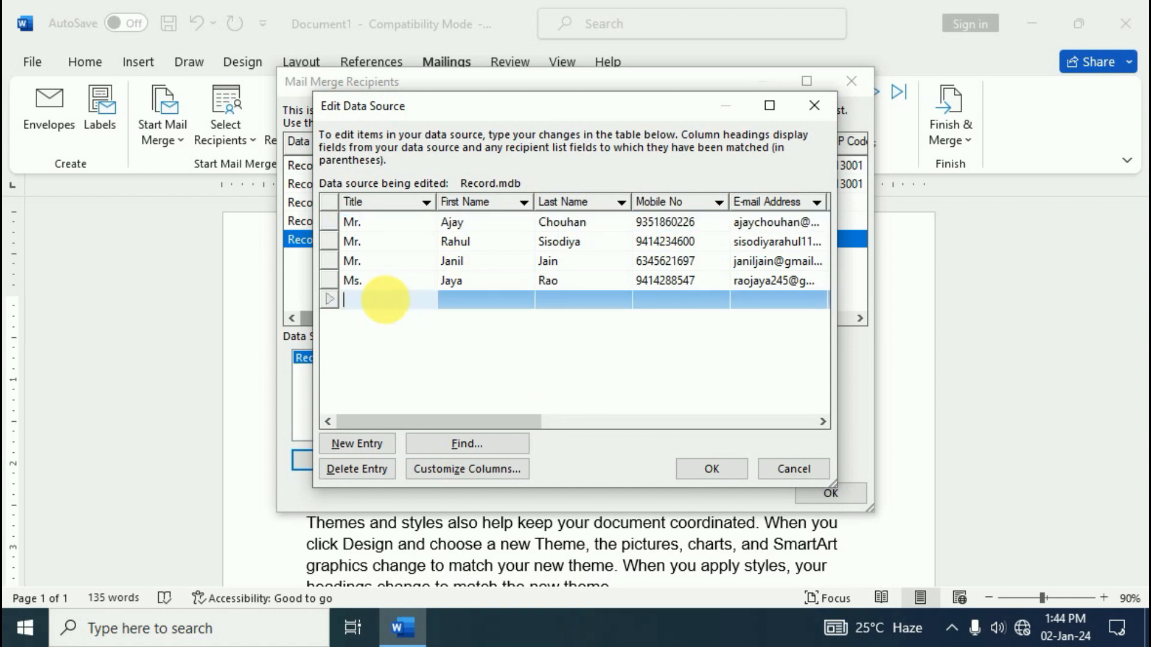
left_click(354, 470)
left_click(567, 372)
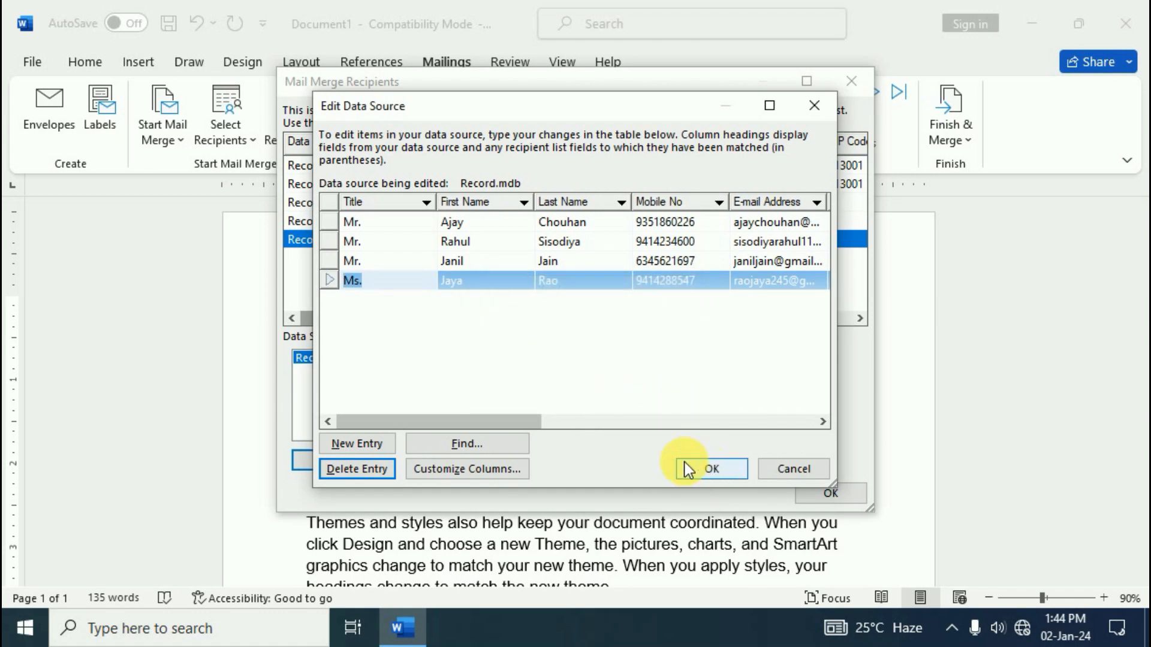
Add new recipient entries starting with title 'Mr.', save to Record.mdb, and close the list
left_click(376, 447)
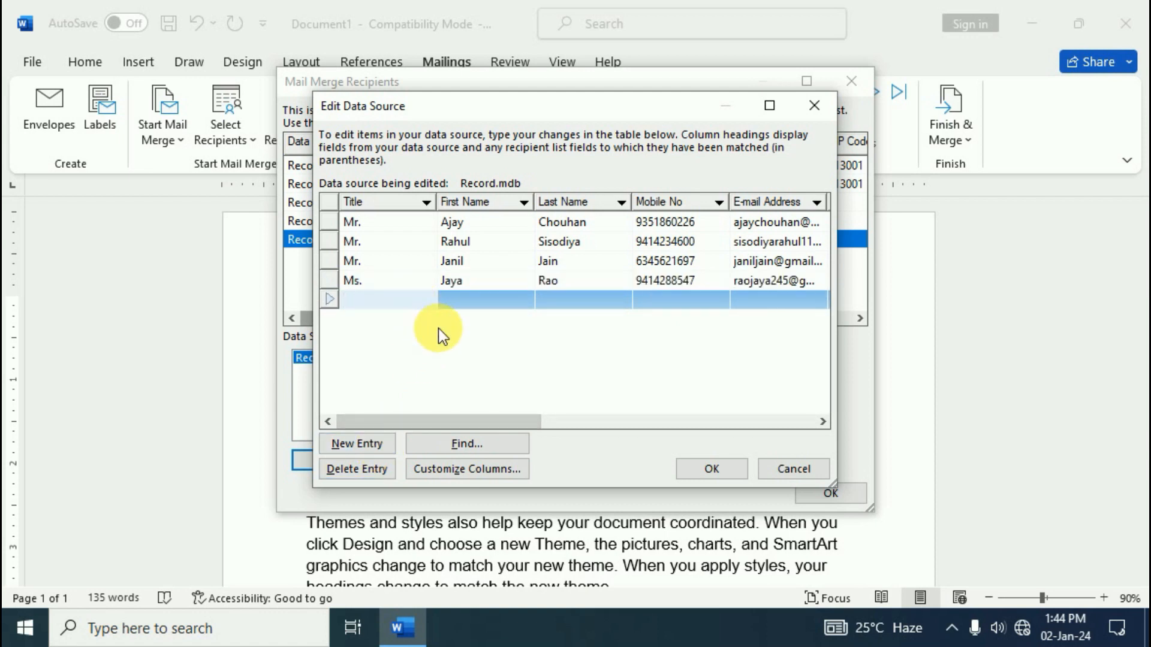
type("Mr.")
key("Tab")
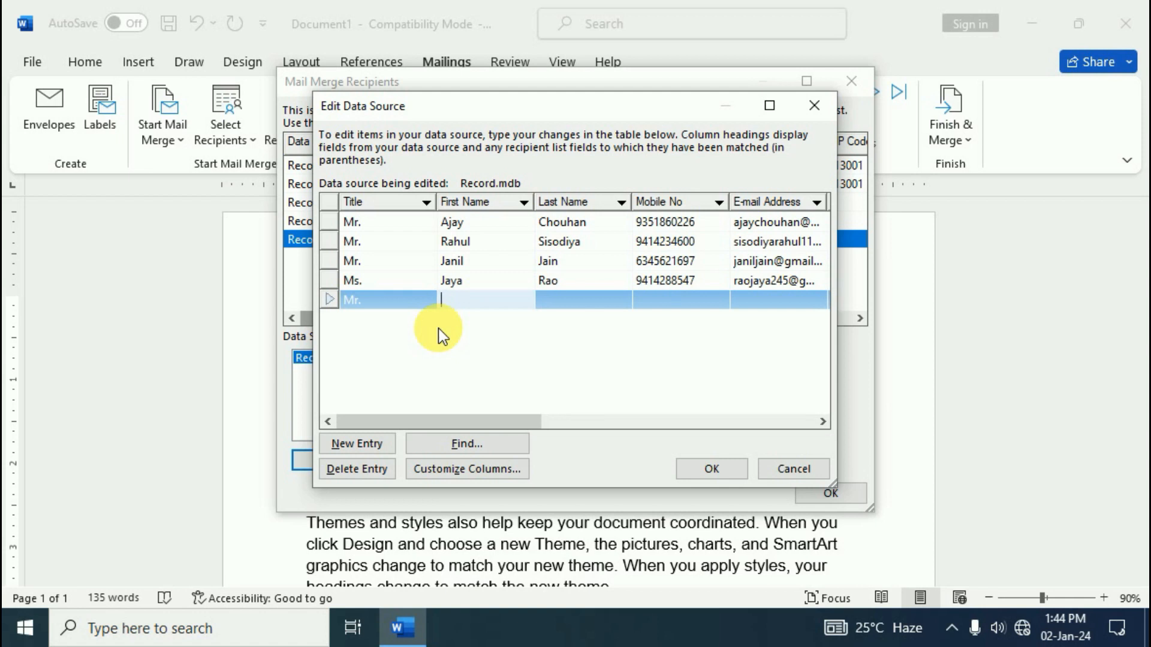
left_click_drag(568, 122, 694, 277)
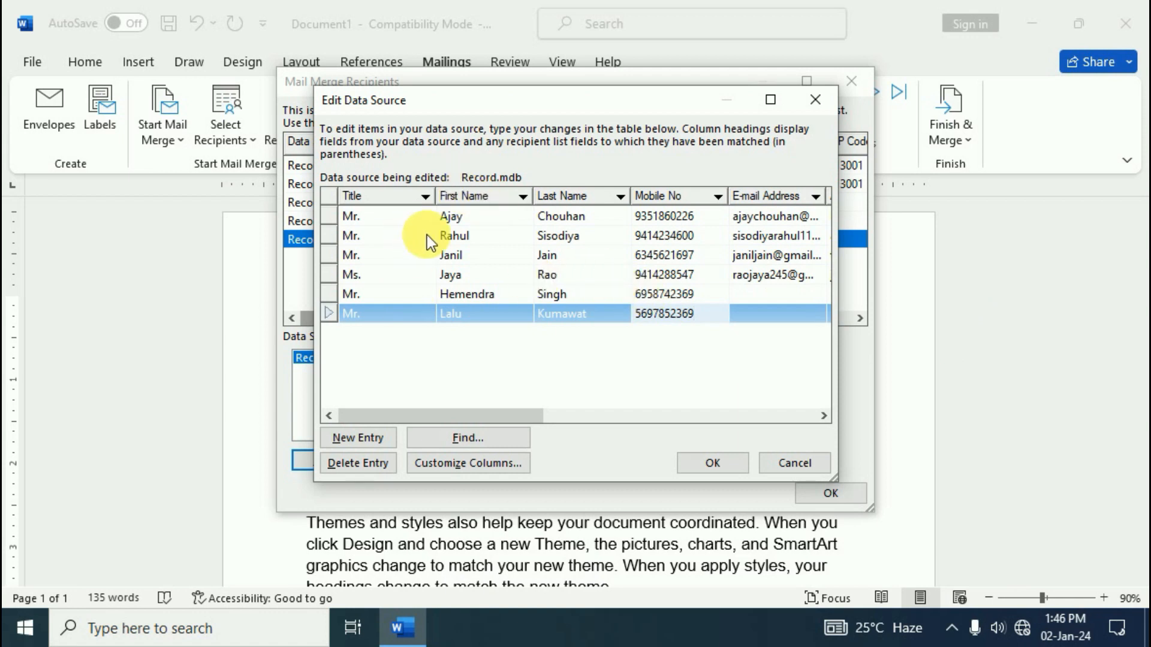
left_click(707, 459)
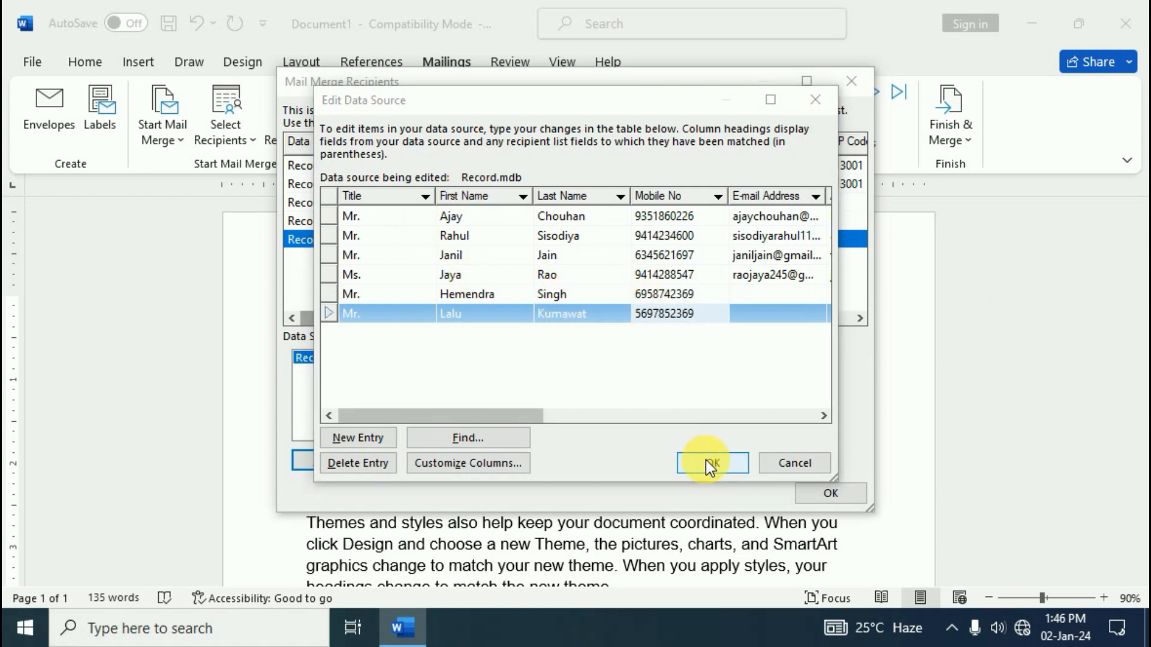
left_click(485, 359)
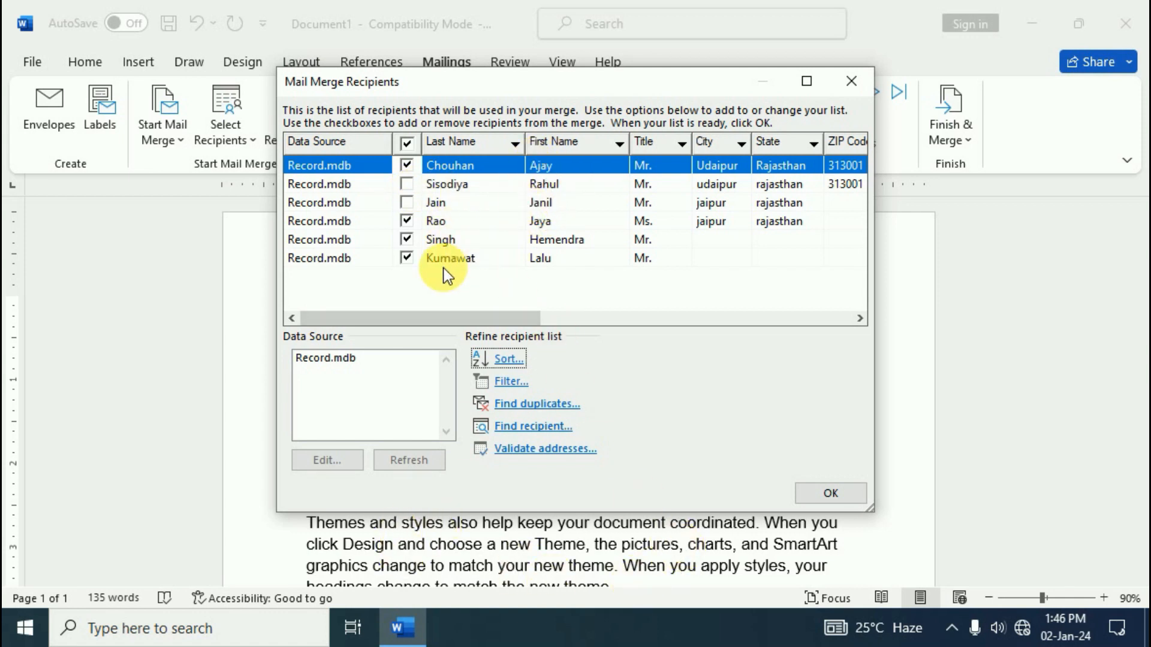
left_click(809, 490)
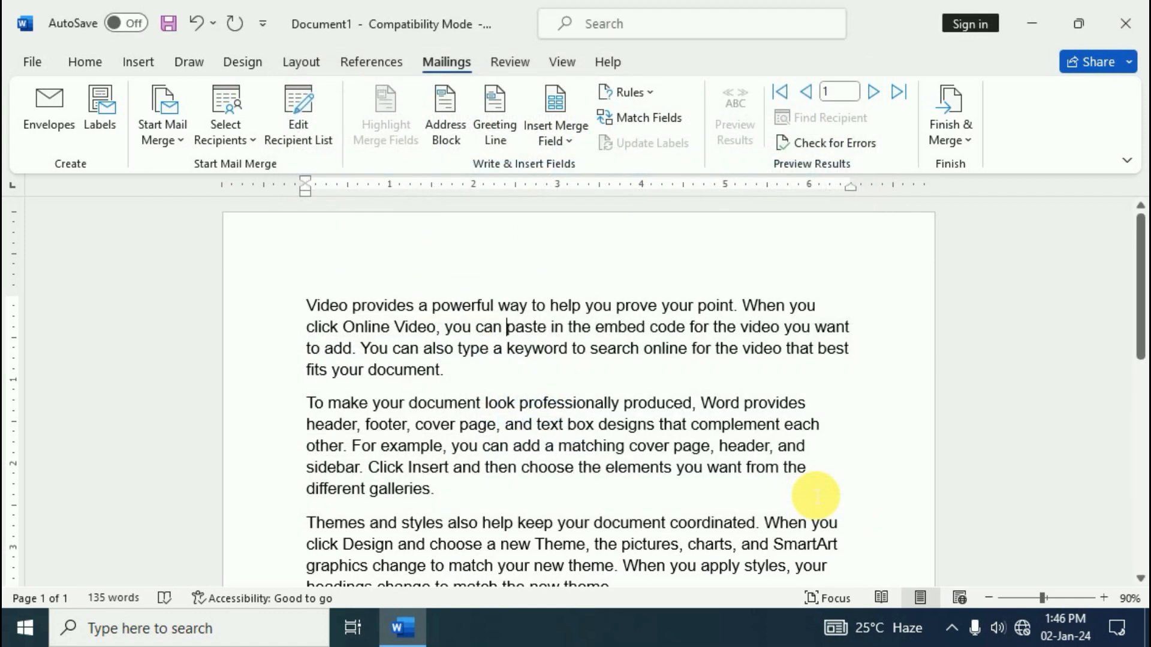
Insert Title, First_Name and Last_Name merge fields on a new blank line at the letter's top
left_click(308, 307)
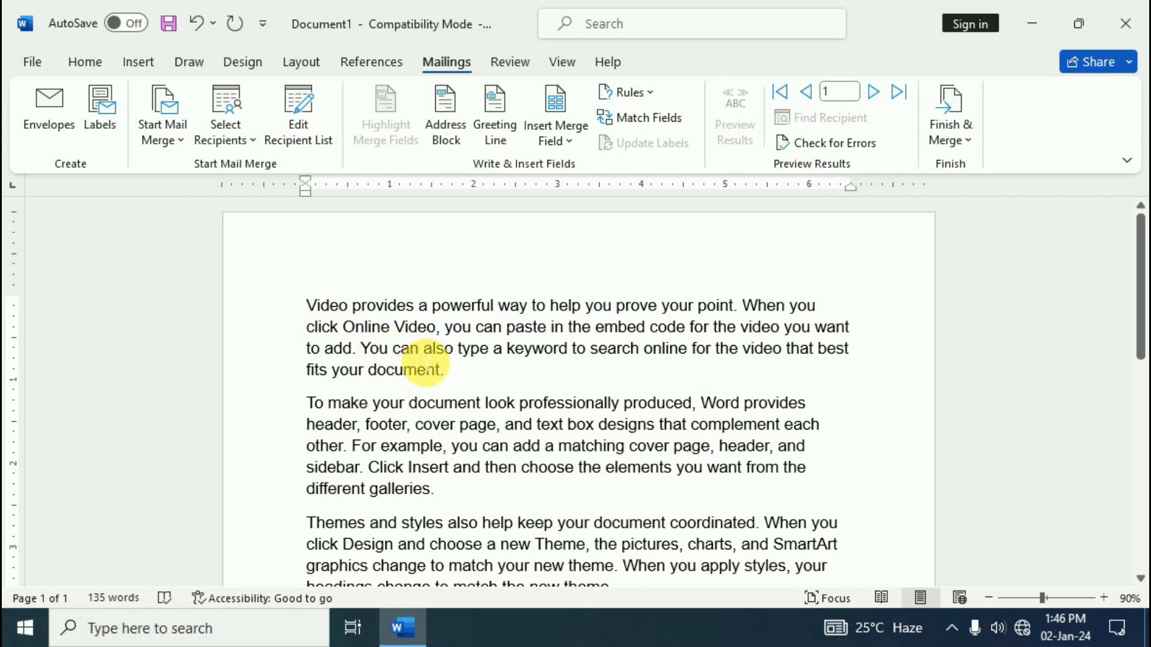
key("Return")
left_click(555, 142)
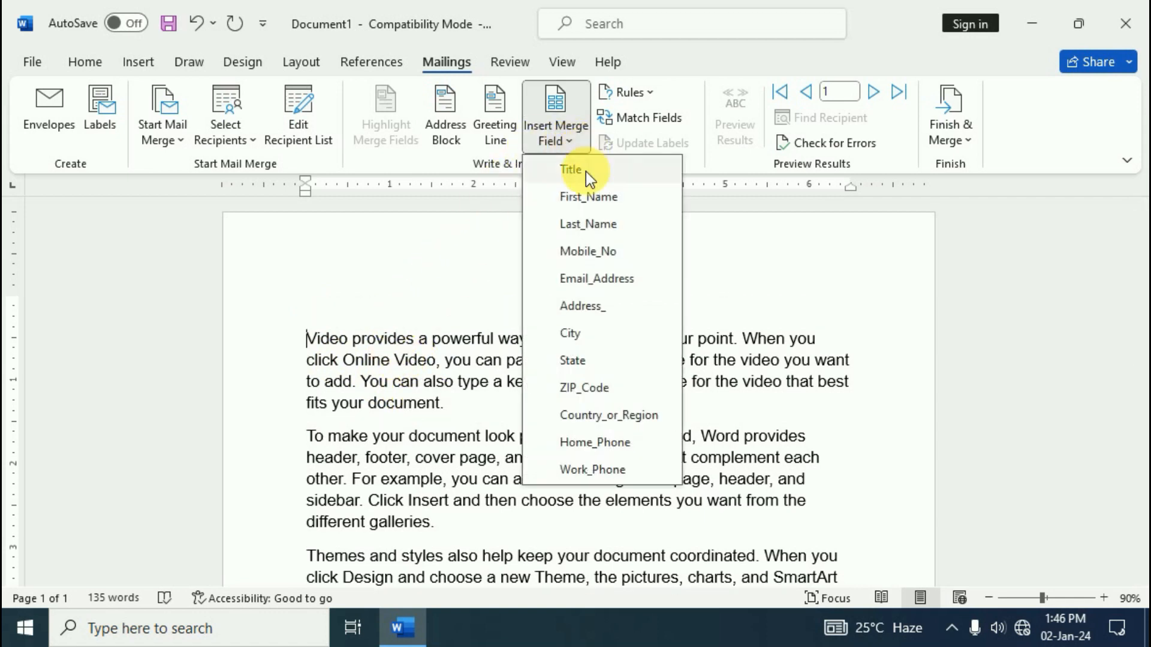
left_click(585, 171)
key("ctrl+z")
left_click(348, 295)
left_click(552, 129)
left_click(585, 171)
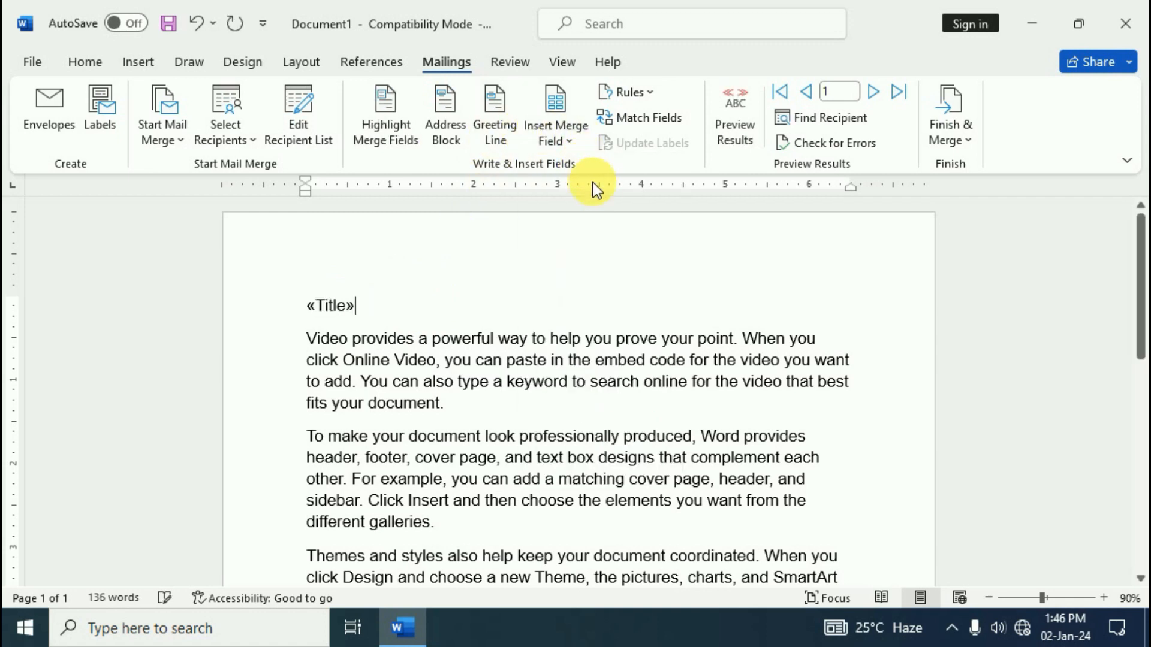
left_click(557, 141)
left_click(581, 192)
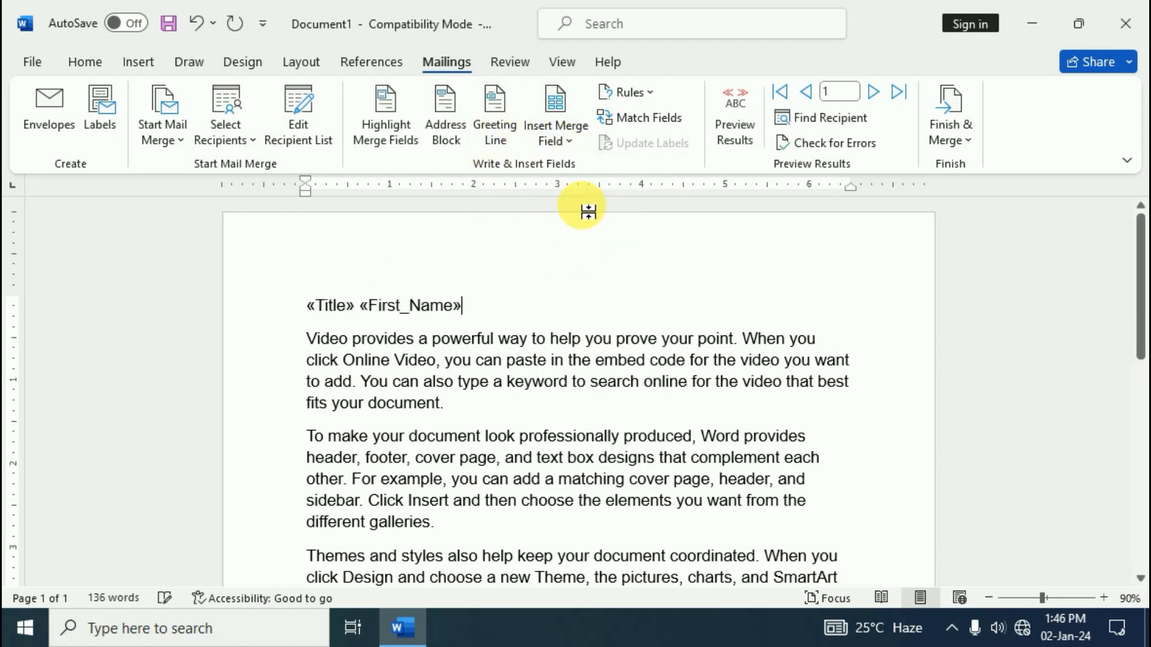
left_click(557, 141)
left_click(587, 224)
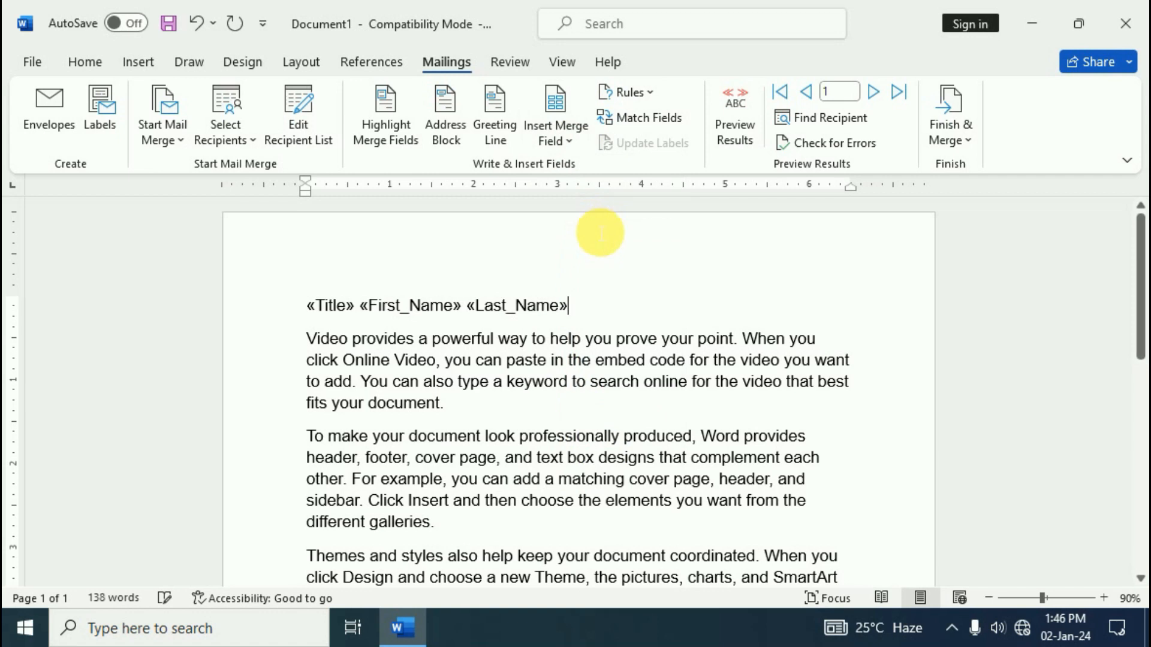
Add the Mobile_No merge field on the line below the name fields
key("Return")
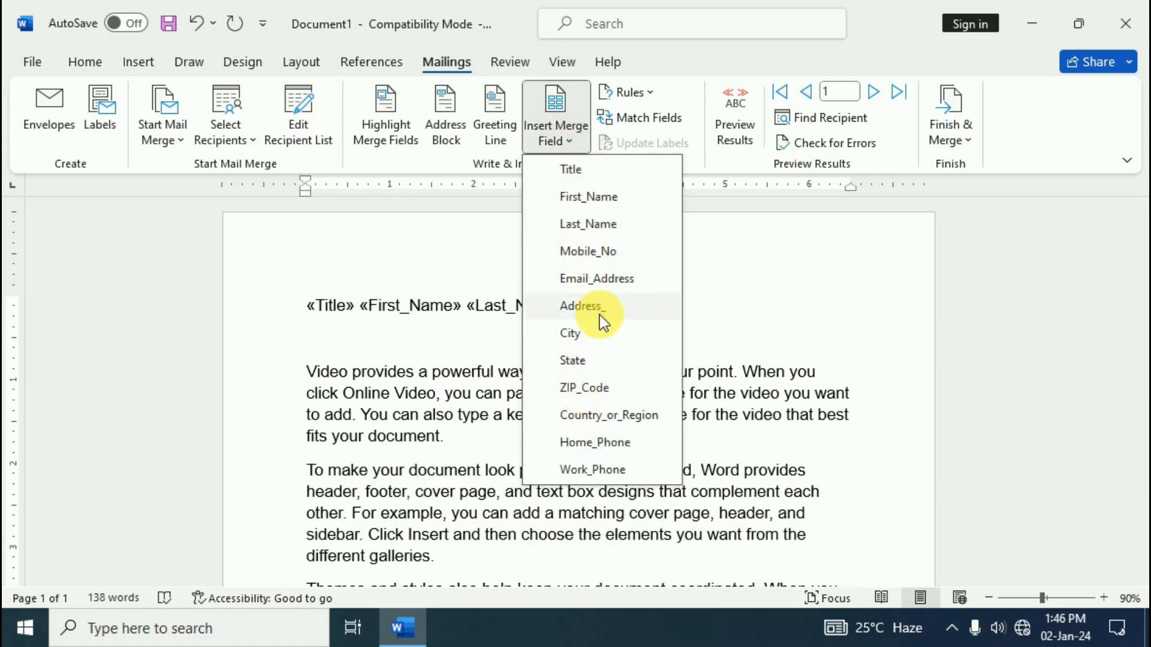
left_click(599, 252)
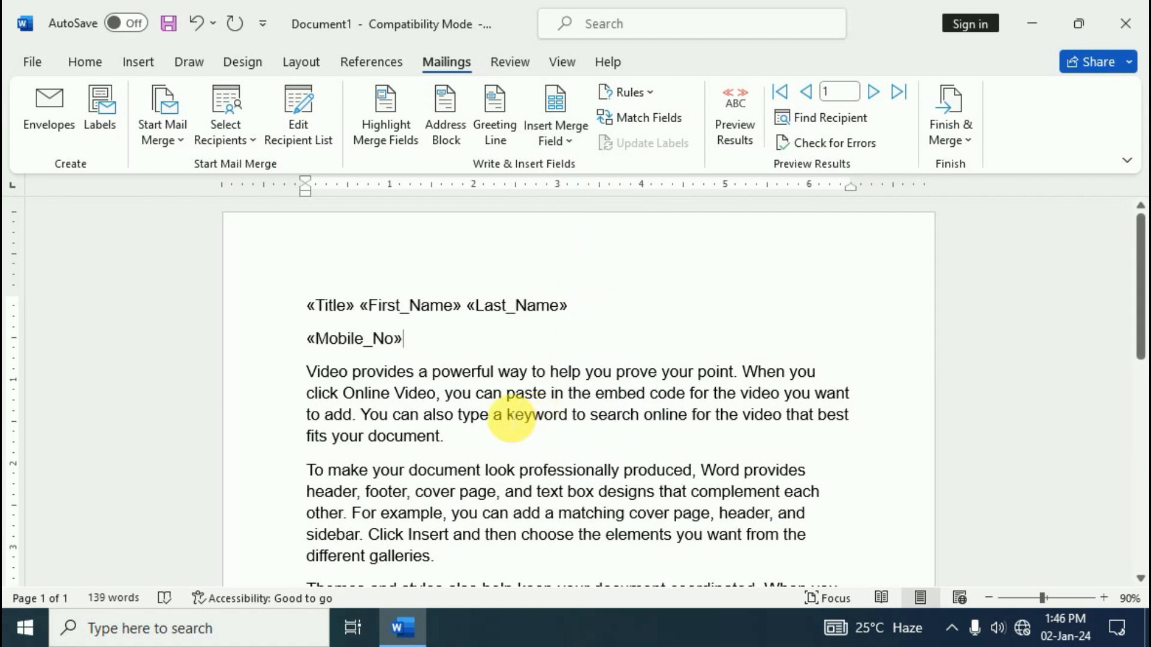
left_click(569, 135)
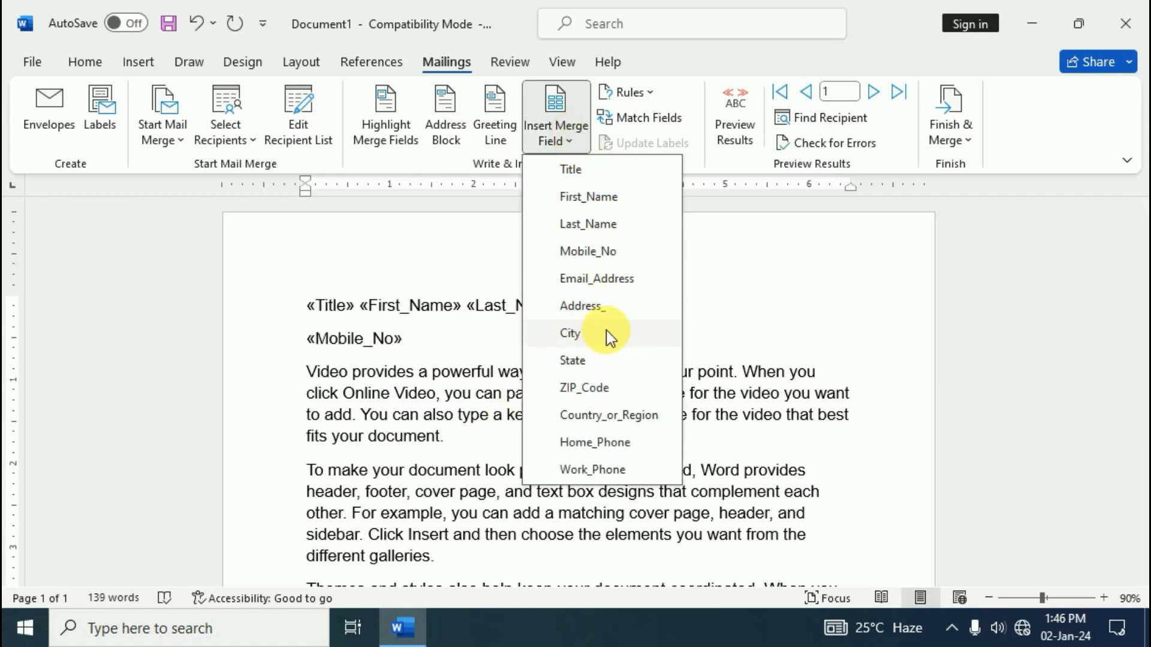
left_click(415, 341)
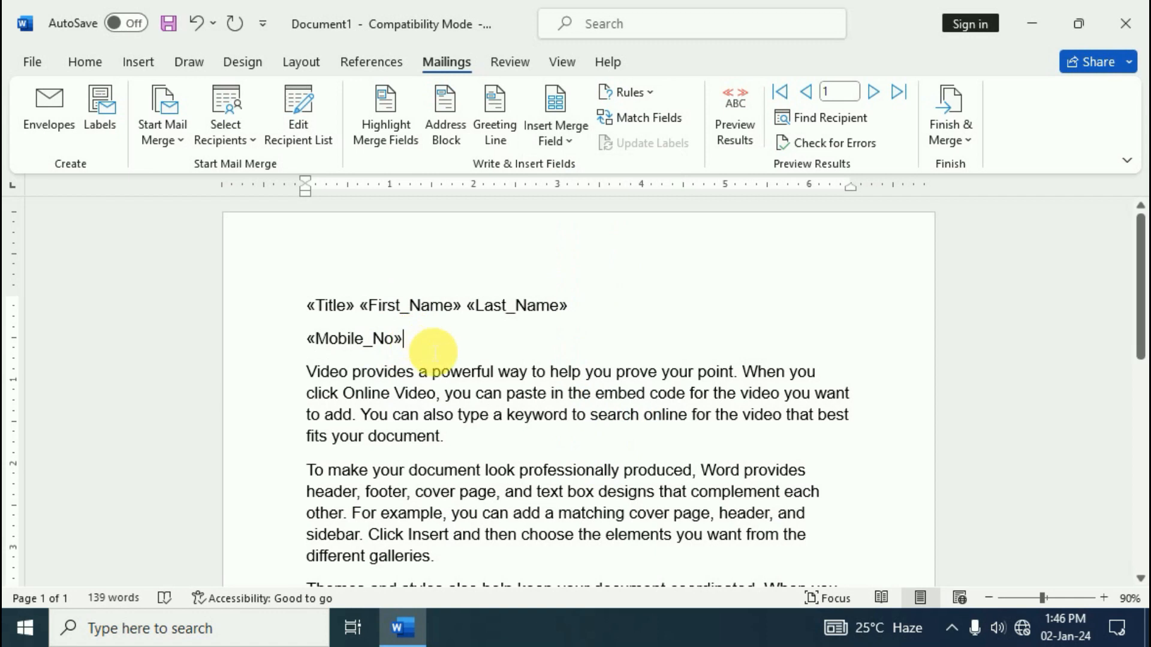
left_click(953, 139)
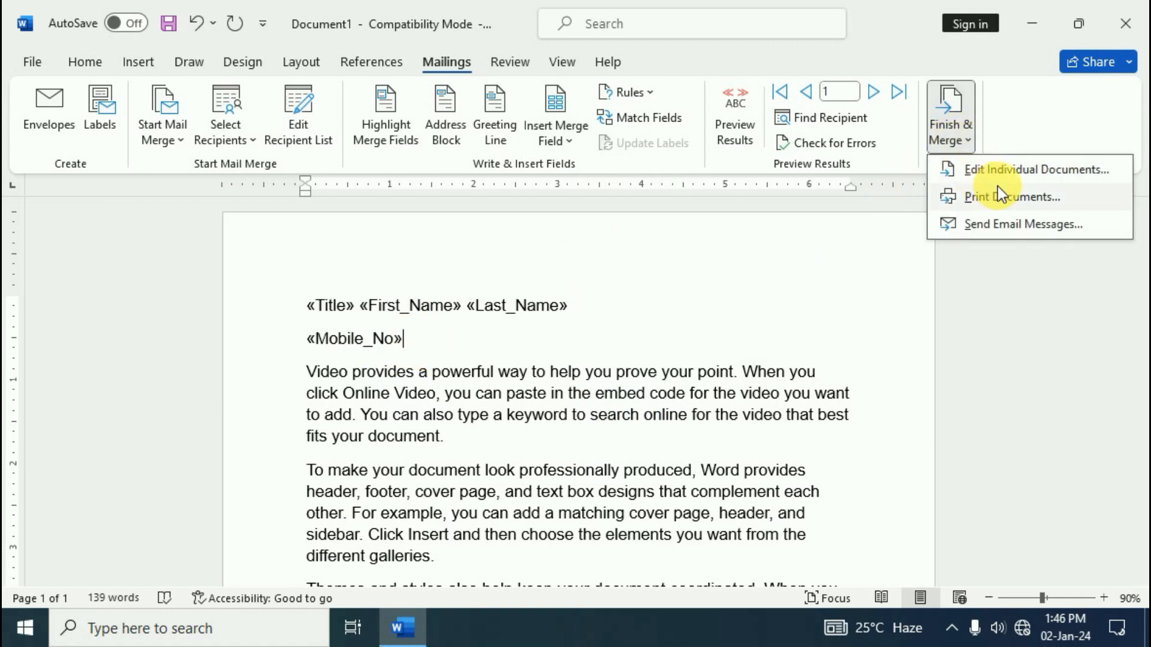
Merge all records into Letters1 and scroll through the four merged letters
left_click(1007, 172)
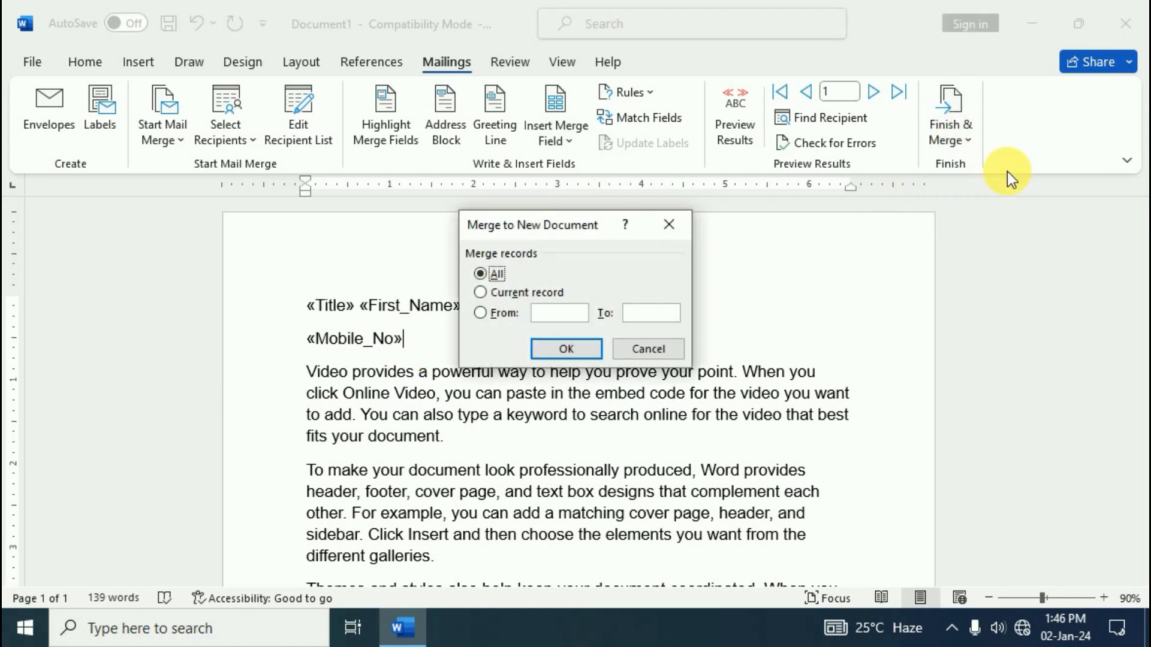
left_click(567, 349)
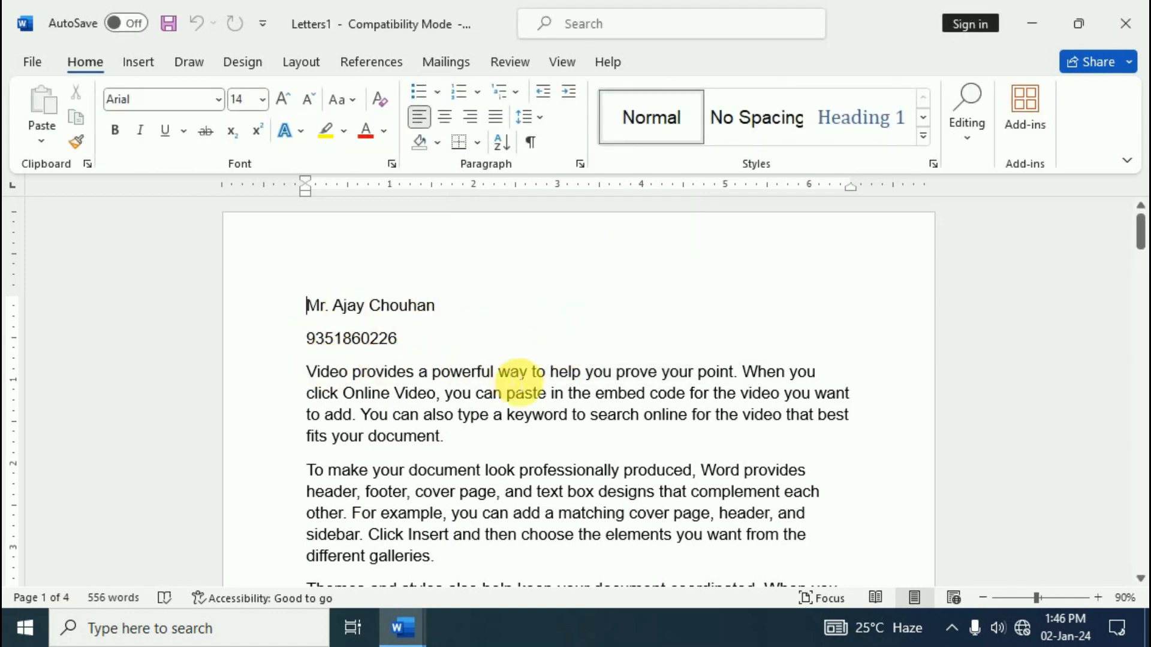
scroll(521, 378, "down", 1)
scroll(524, 375, "down", 12)
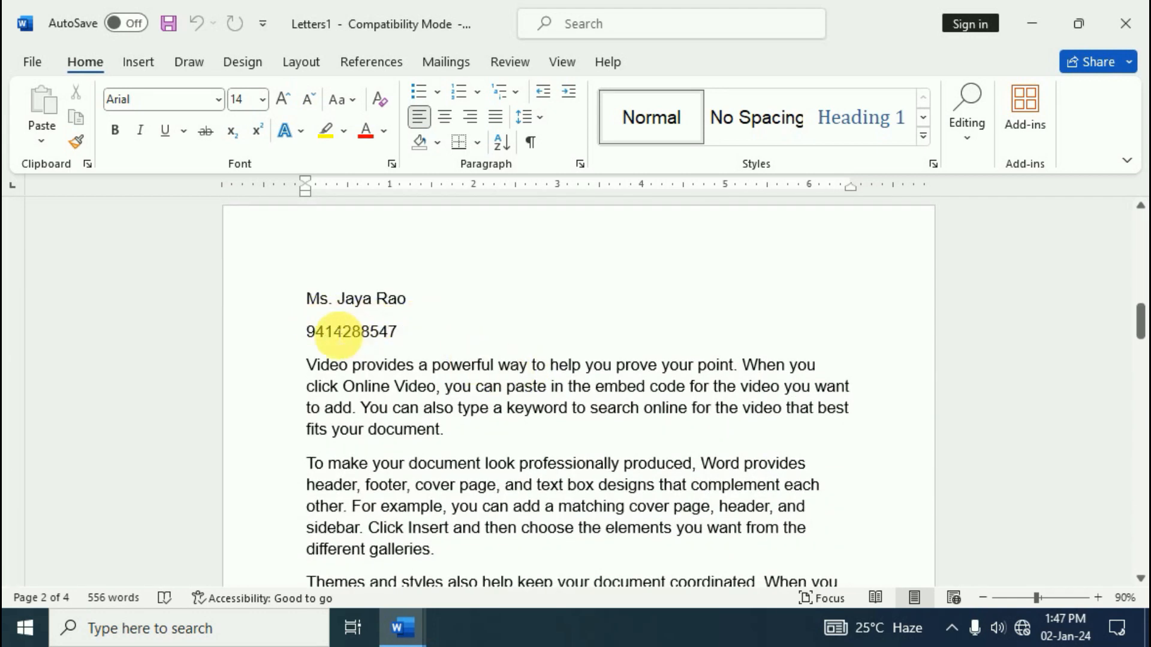
scroll(605, 392, "down", 4)
scroll(606, 393, "down", 12)
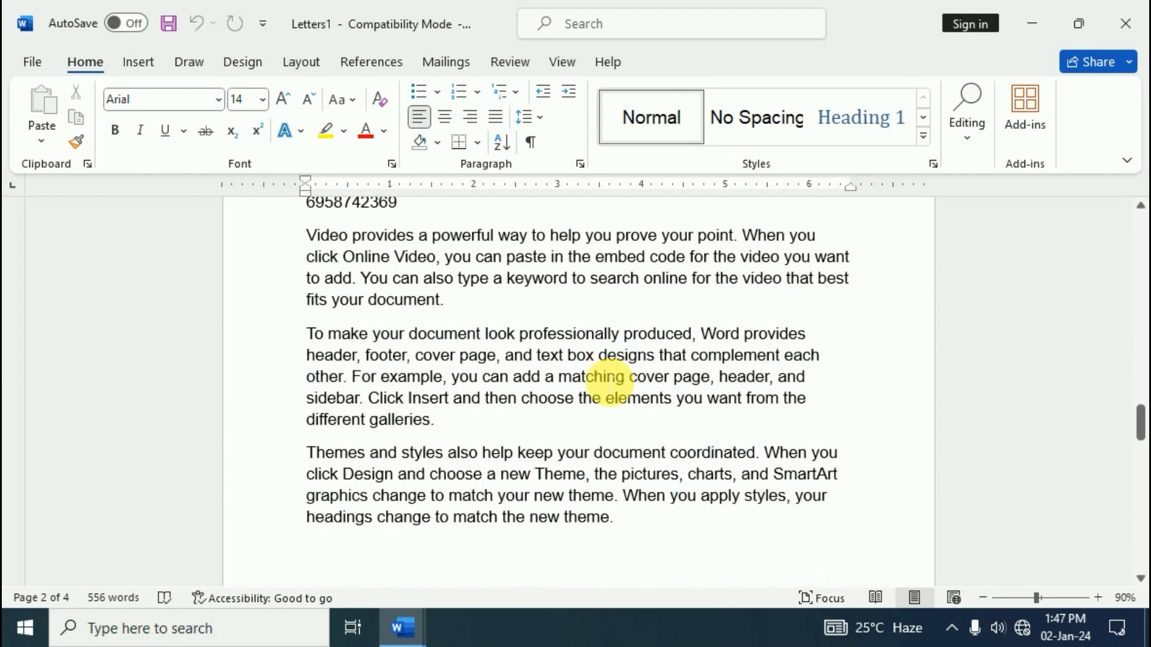
scroll(382, 380, "up", 4)
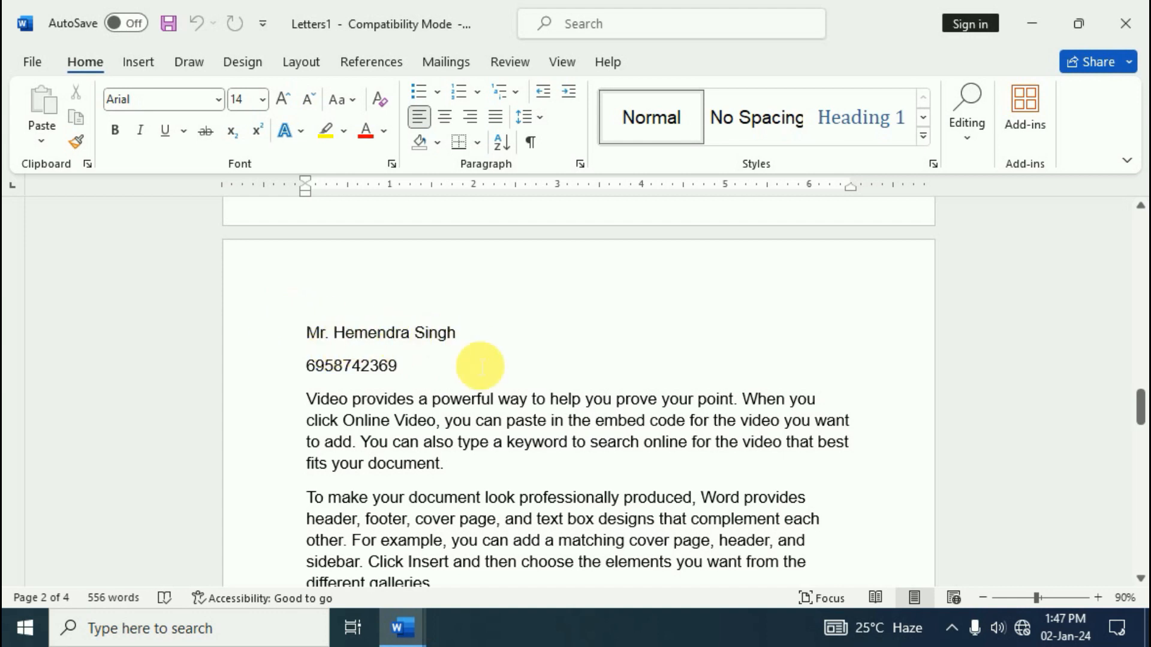
scroll(480, 411, "down", 12)
scroll(489, 426, "down", 5)
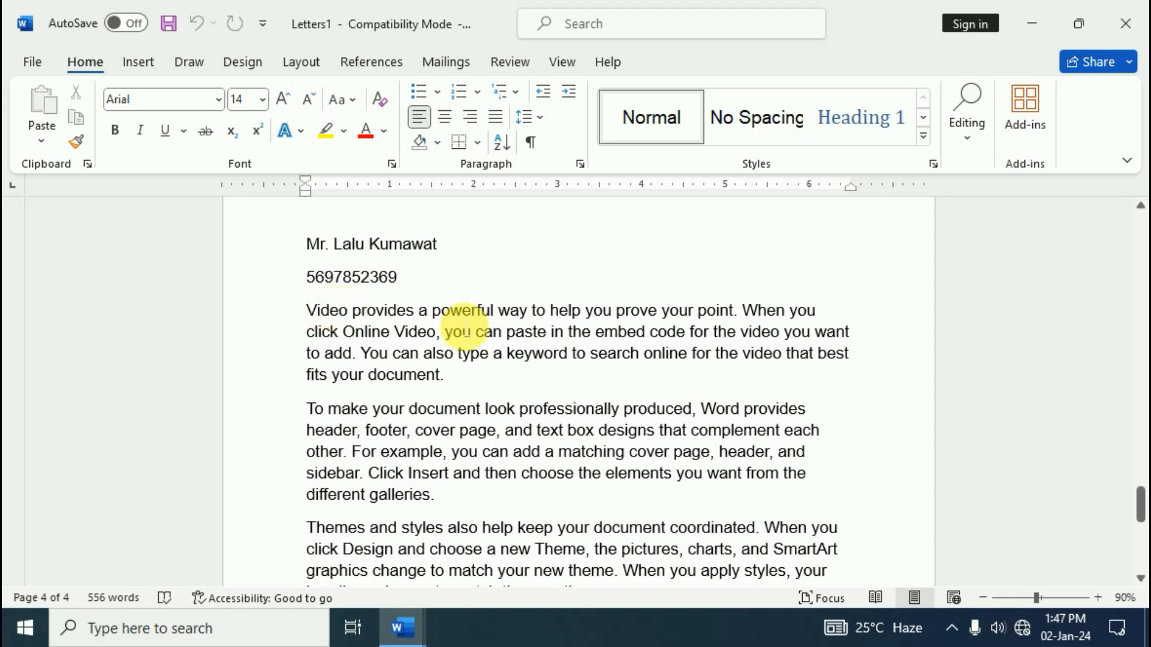
scroll(642, 441, "down", 5)
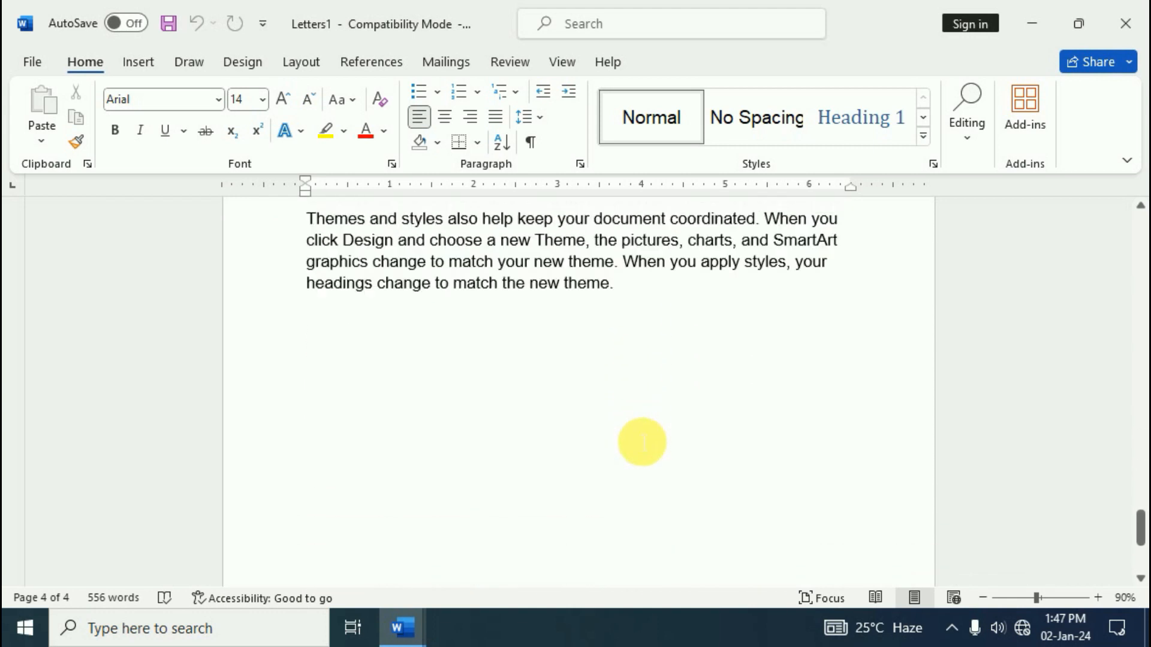
scroll(642, 442, "up", 9)
scroll(637, 459, "up", 12)
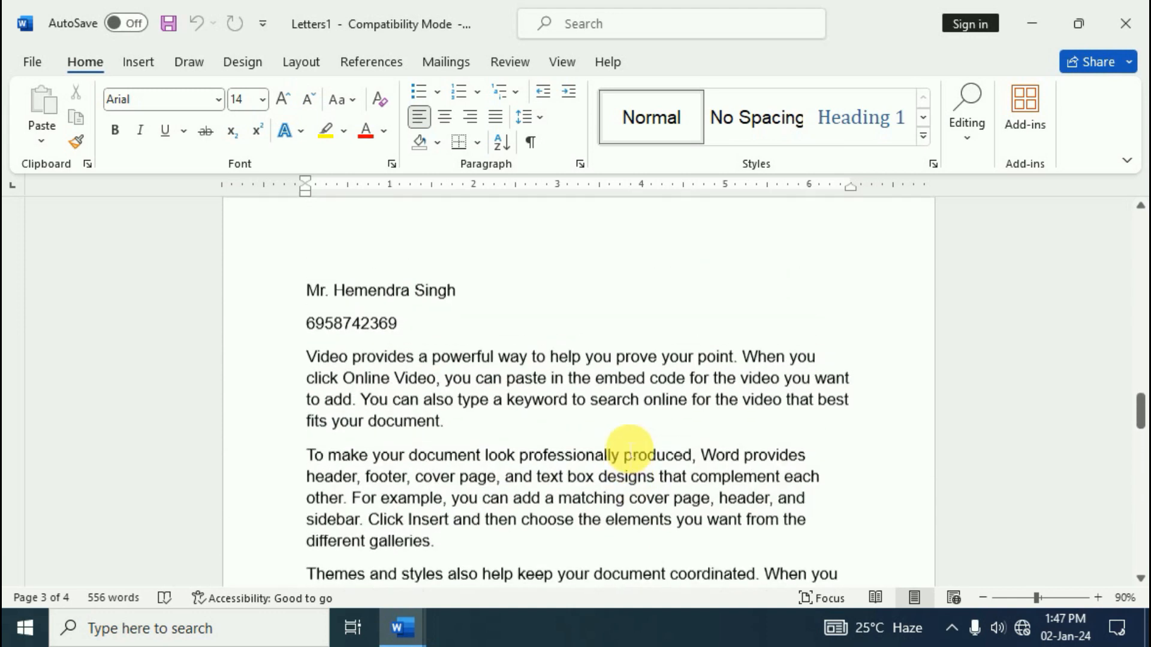
scroll(628, 449, "up", 7)
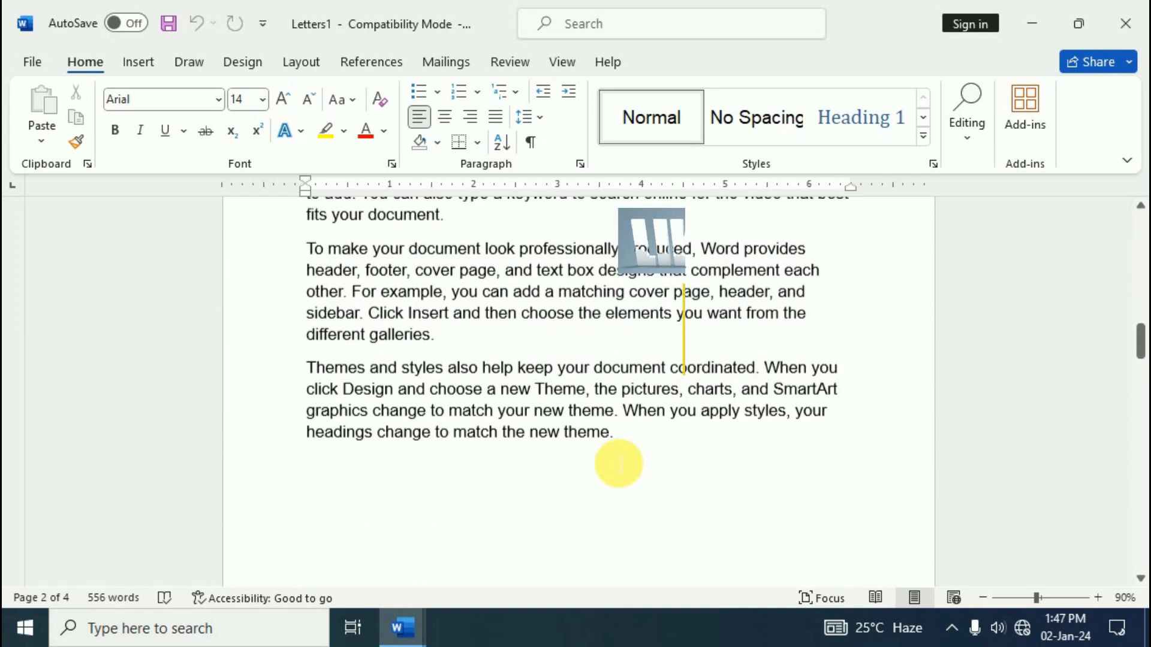
scroll(617, 462, "up", 6)
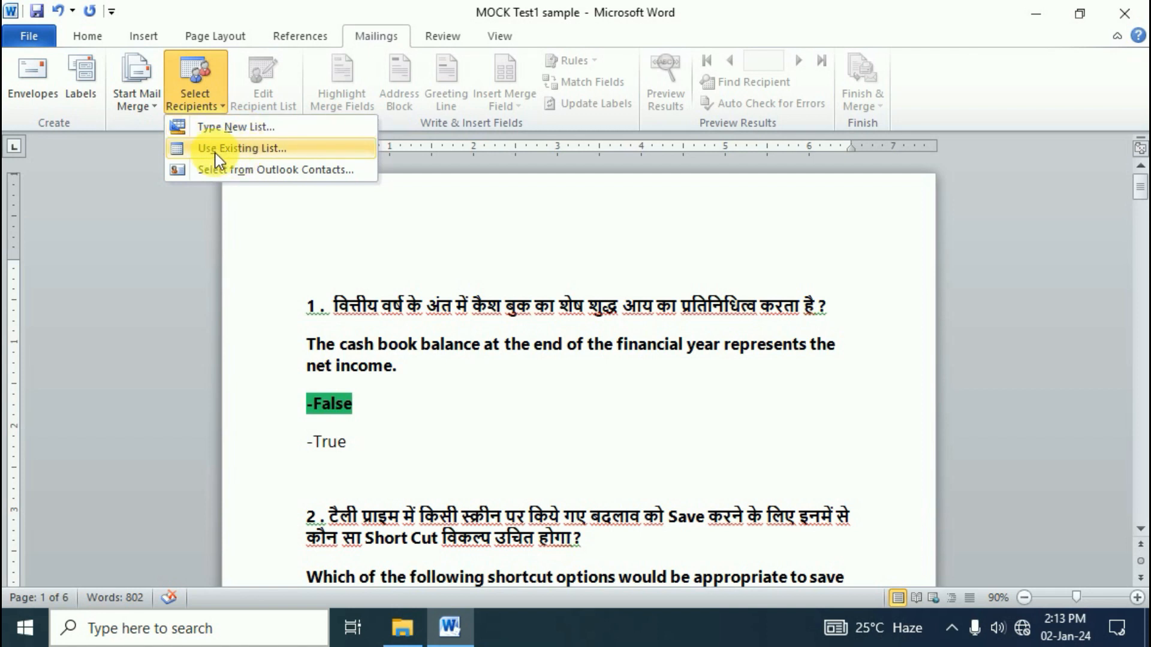
Open the Desktop's students record workbook and pick its 'Rscit 2018$' table as recipients
left_click(261, 154)
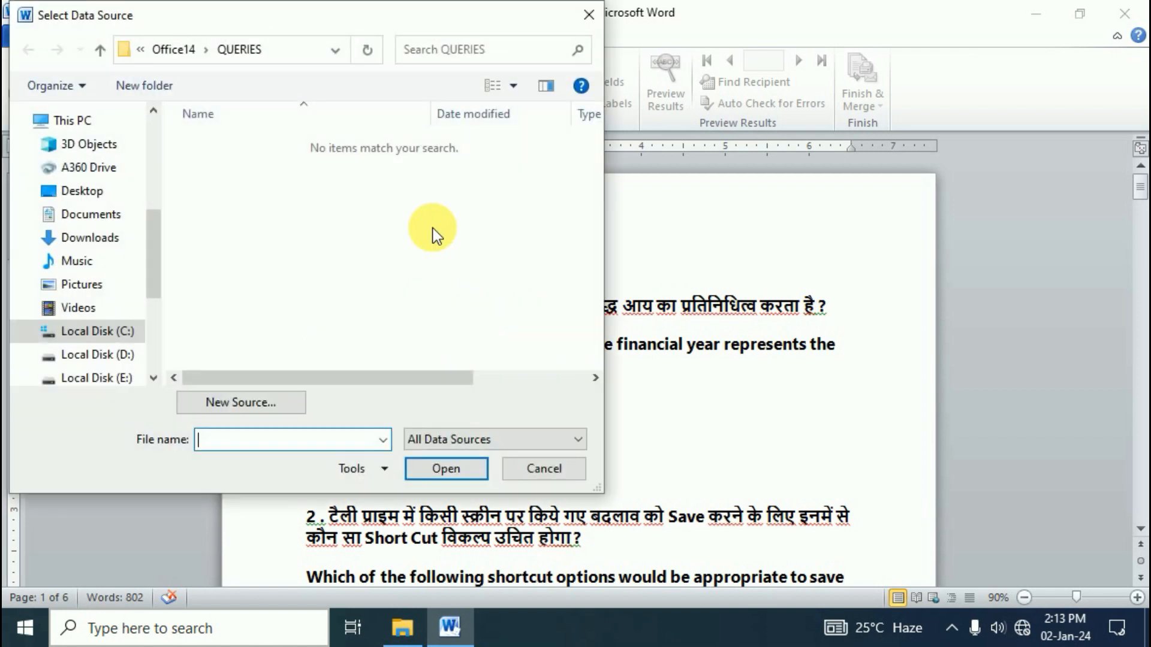
left_click(108, 193)
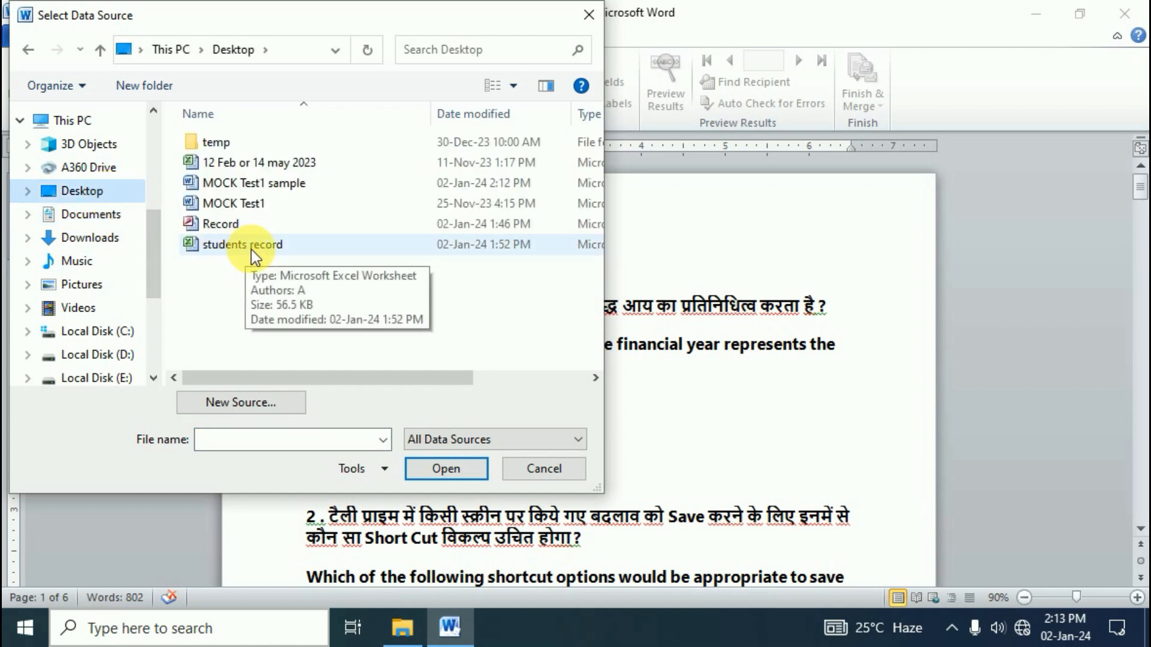
left_click(453, 473)
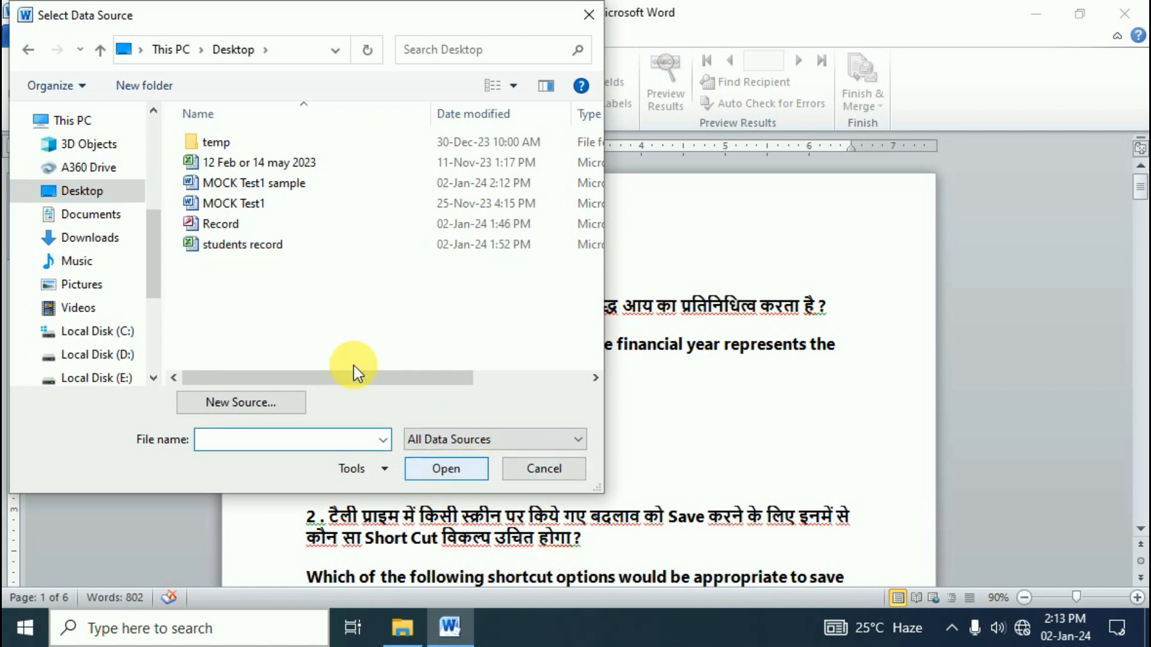
left_click(252, 244)
left_click(452, 474)
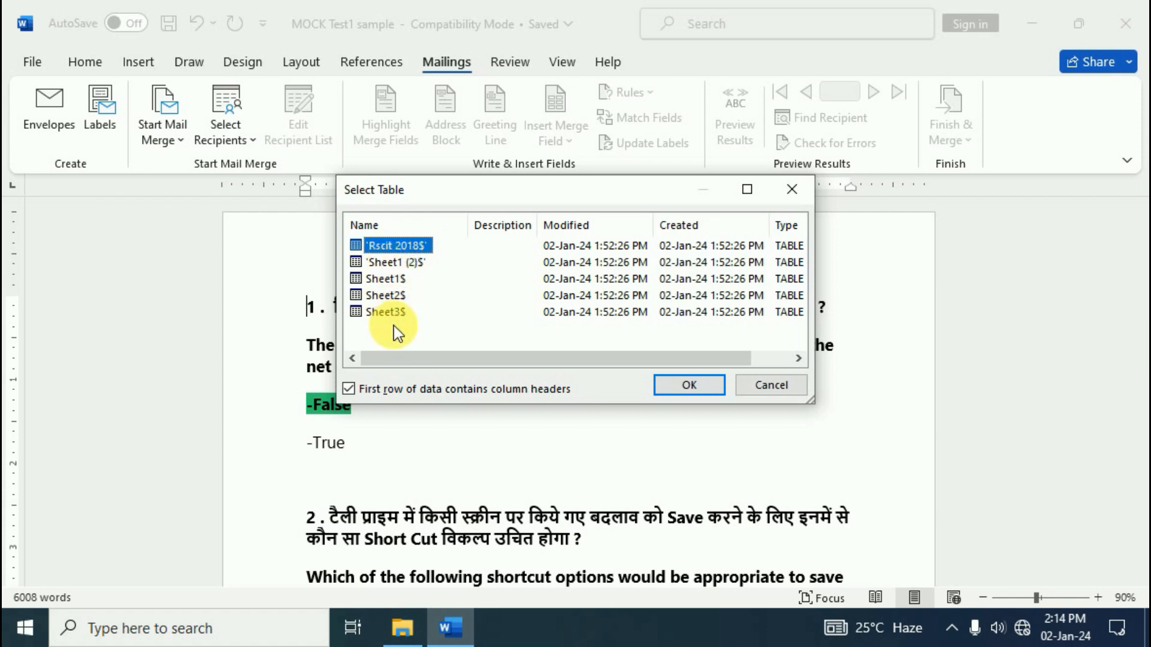
left_click(404, 264)
left_click(389, 279)
left_click(398, 246)
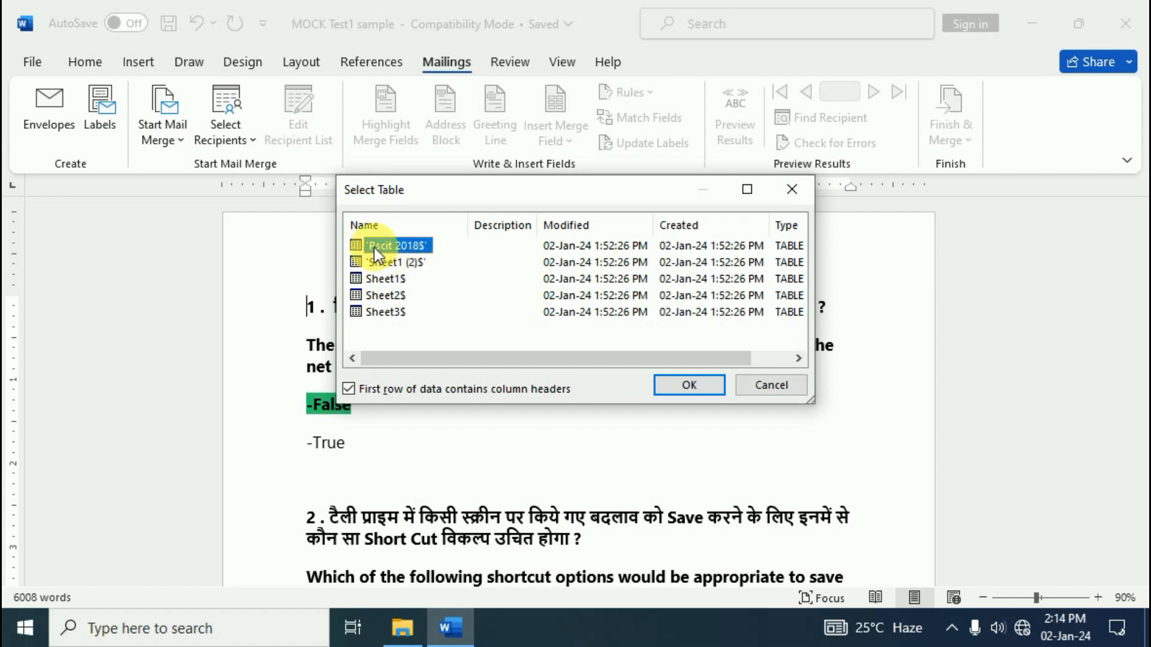
left_click(684, 388)
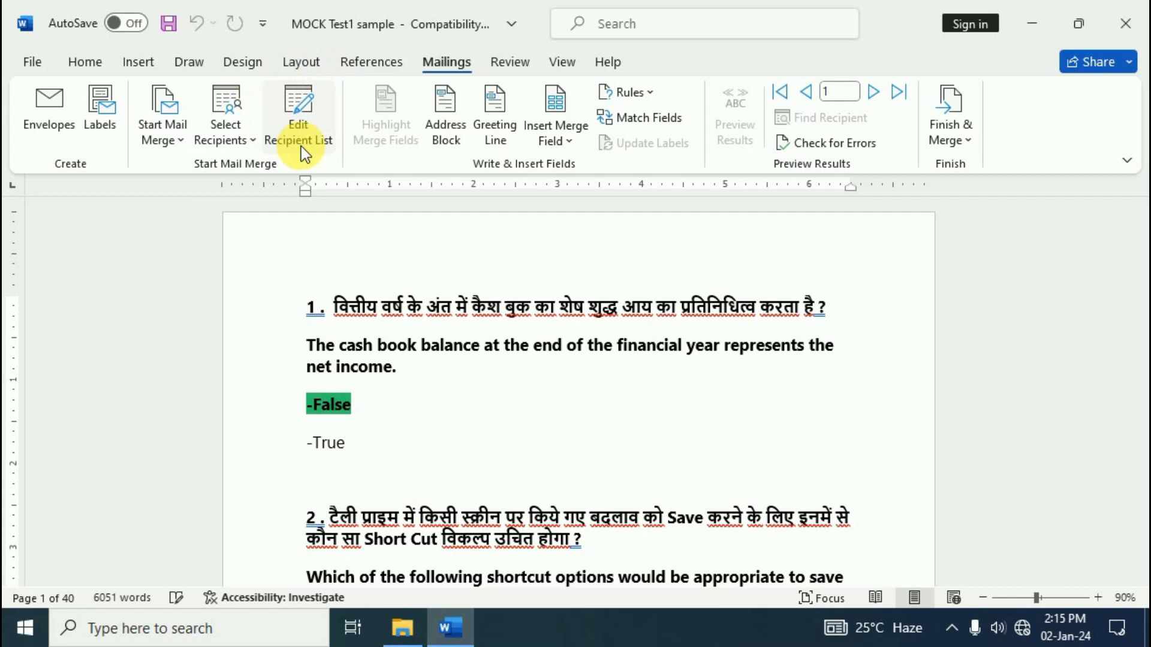
left_click(327, 145)
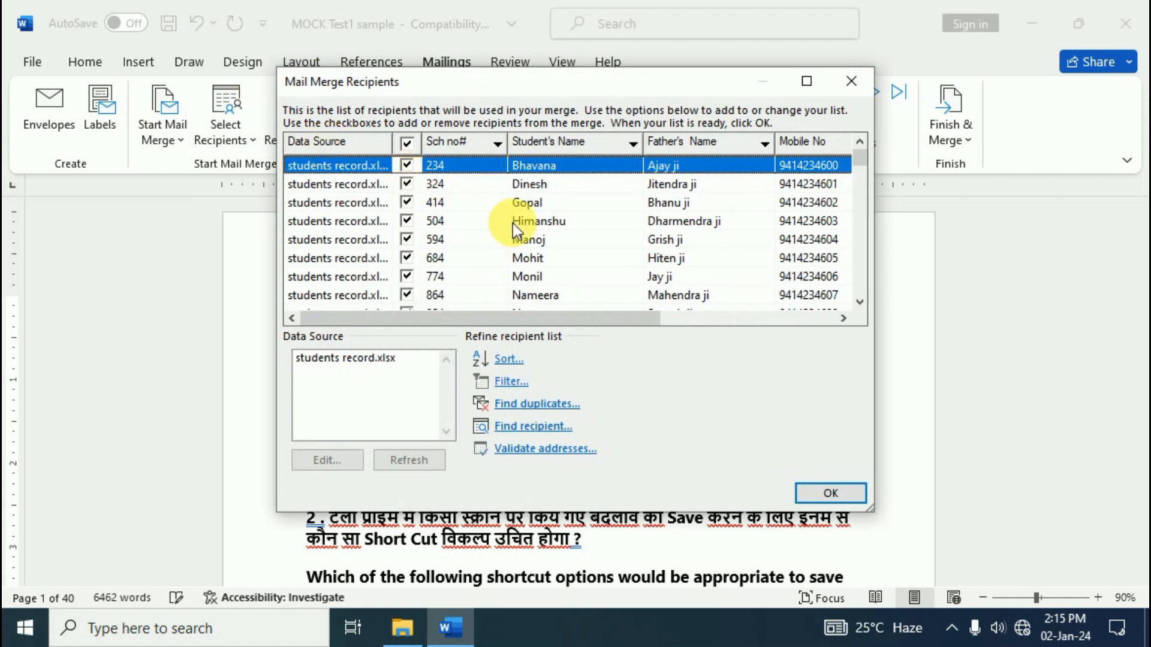
scroll(515, 227, "down", 9)
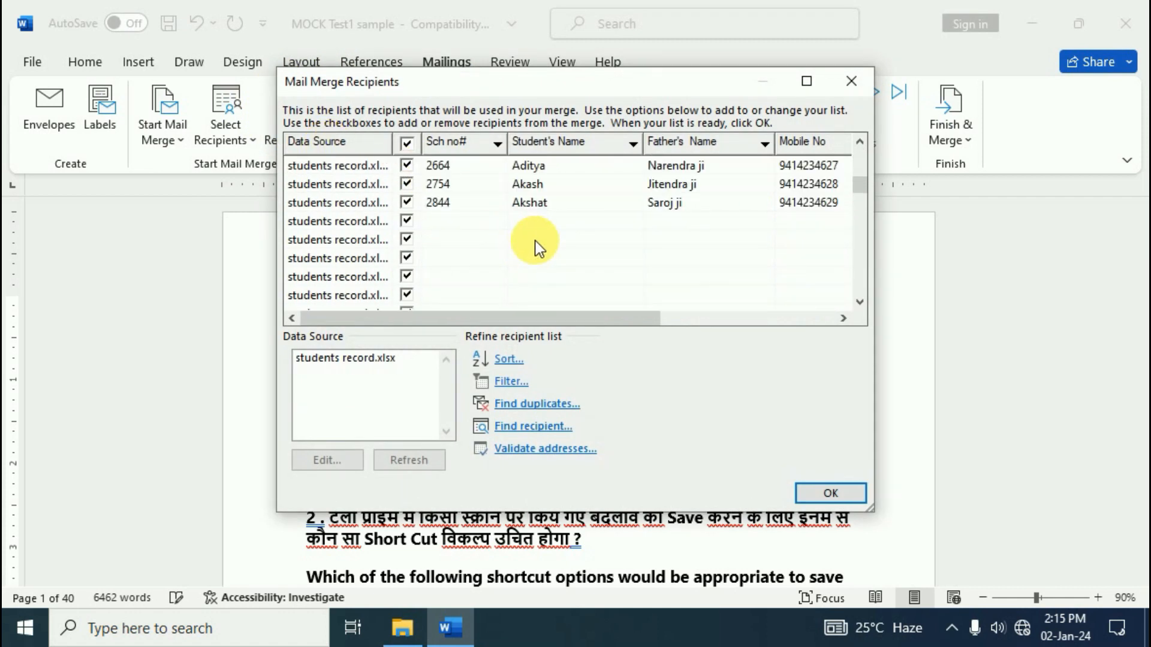
scroll(535, 240, "up", 9)
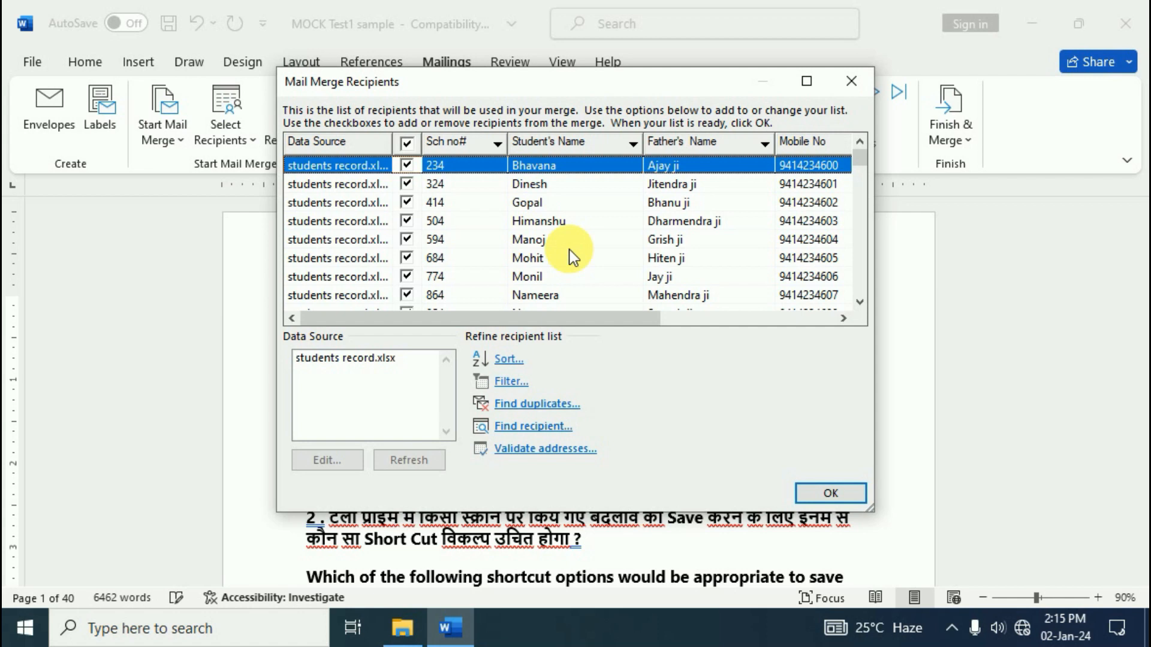
left_click(406, 240)
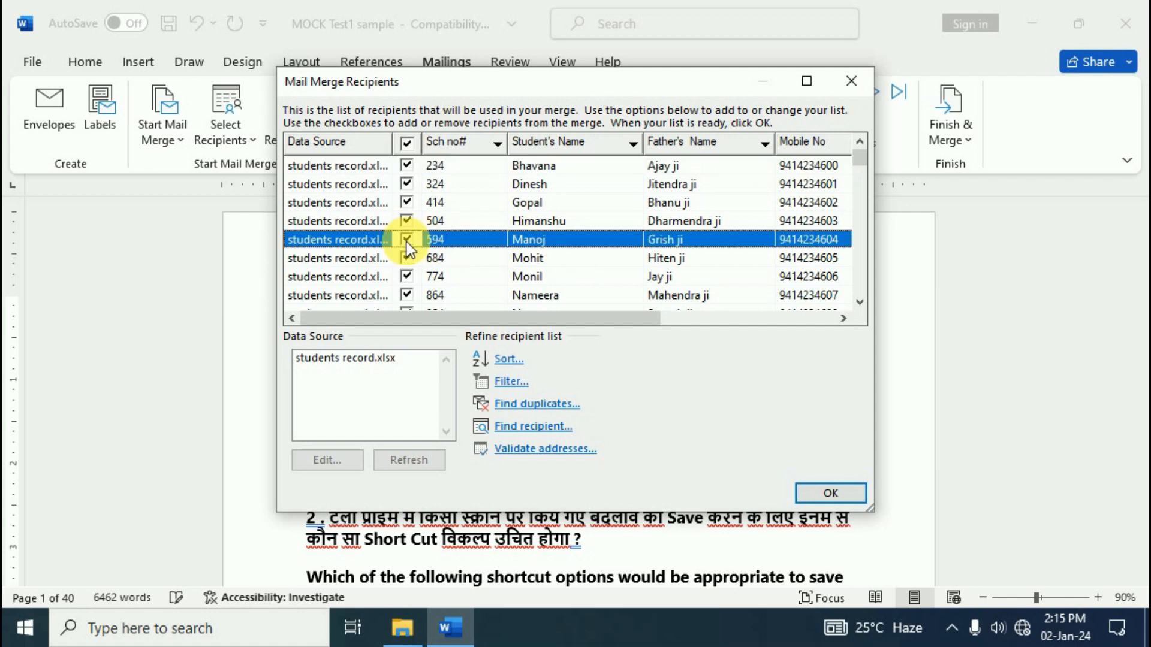
left_click(408, 205)
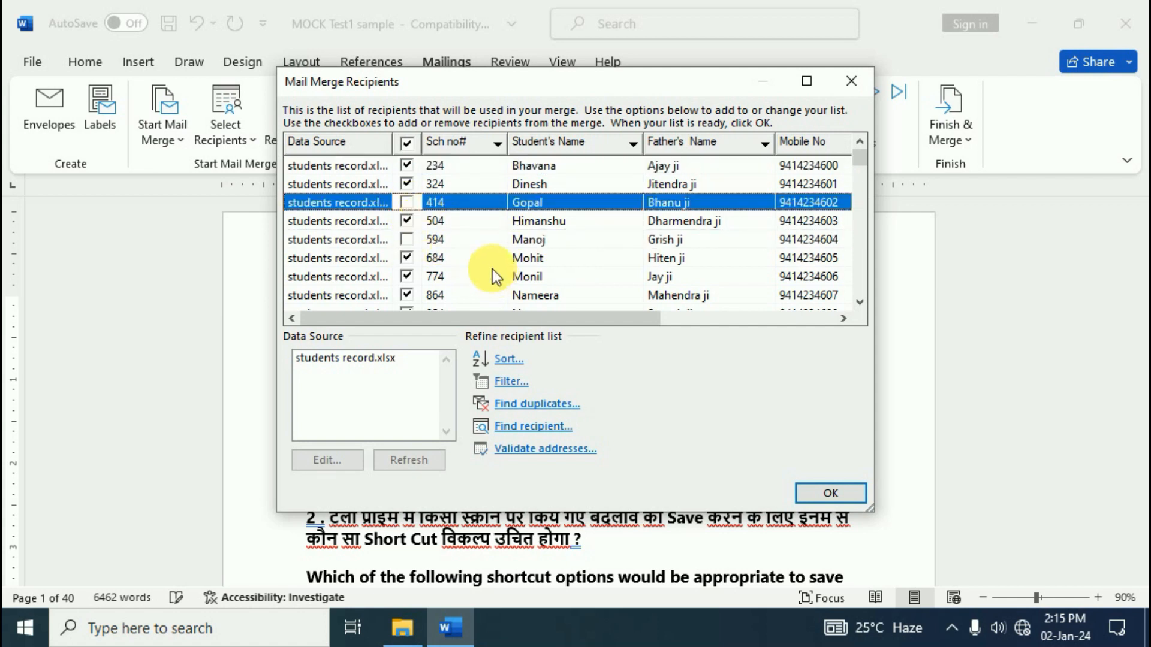
left_click(403, 239)
left_click(407, 203)
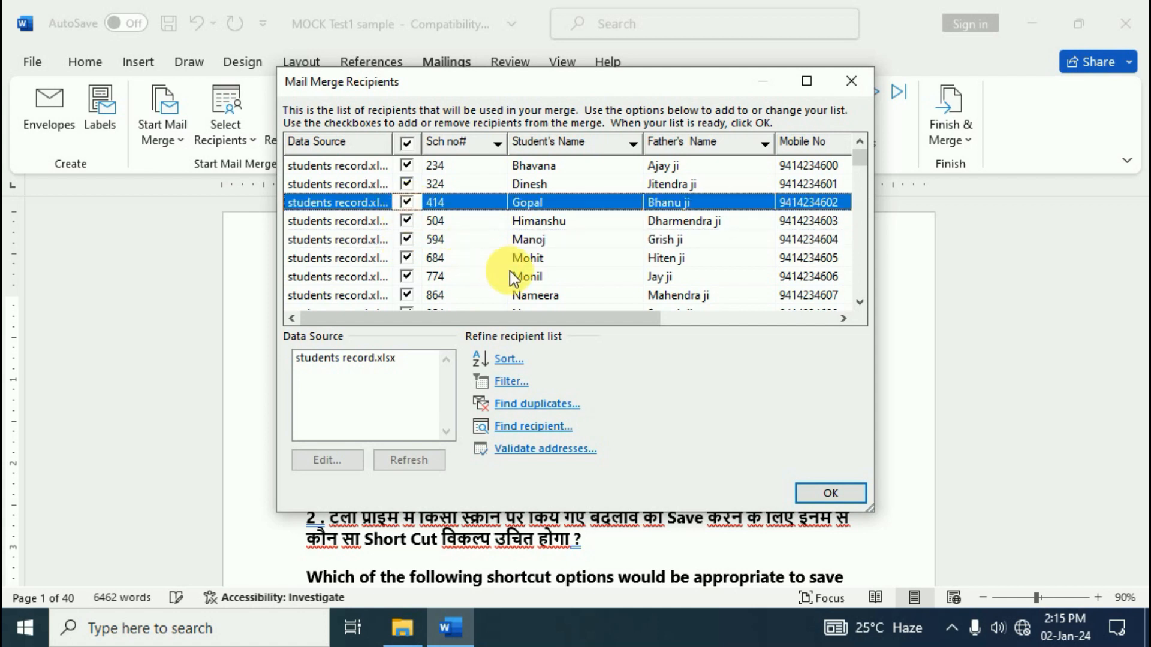
left_click(331, 359)
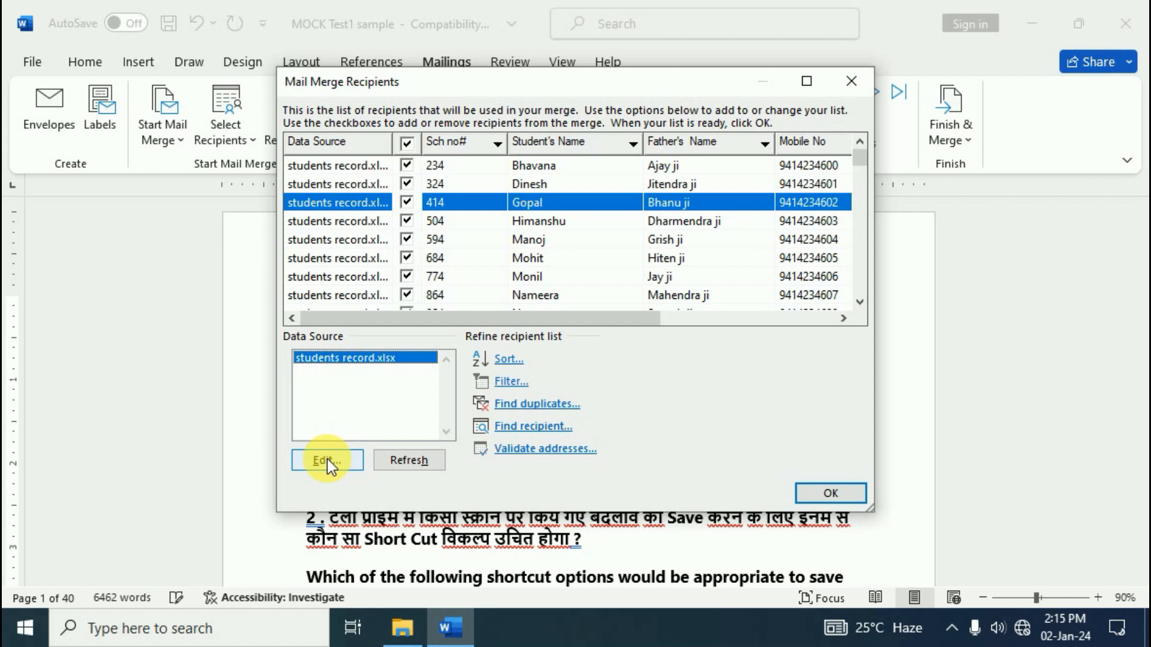
left_click(847, 495)
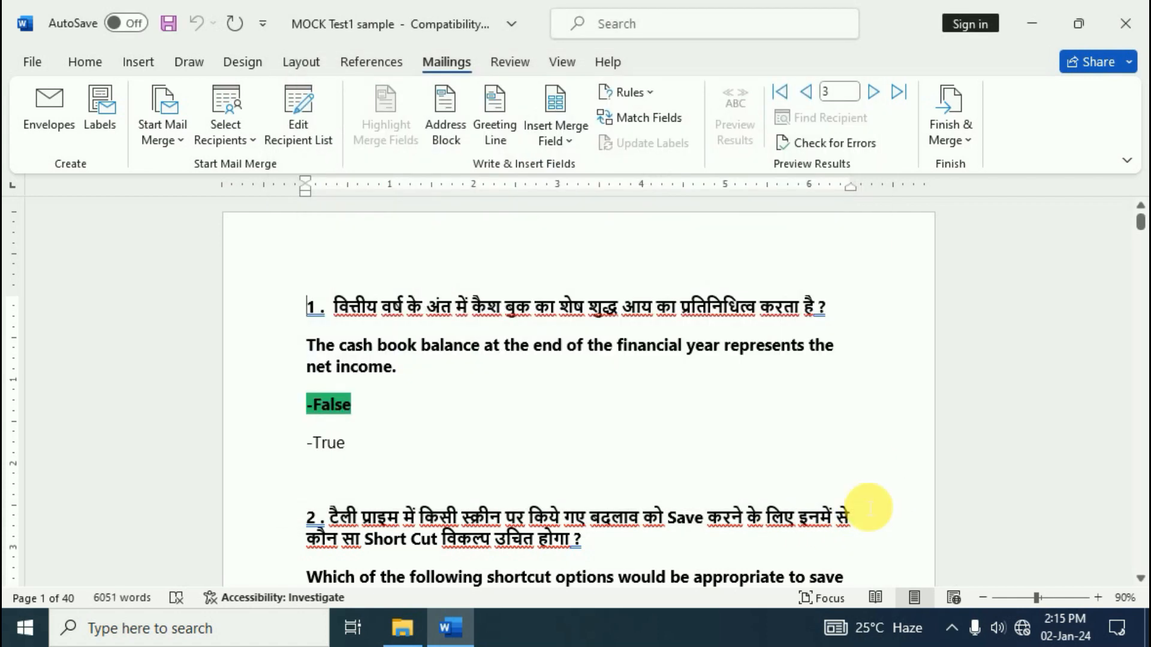
Insert the Sch_no, Students_Name and Fathers_Name merge fields on separate lines above question 1
scroll(285, 329, "up", 1)
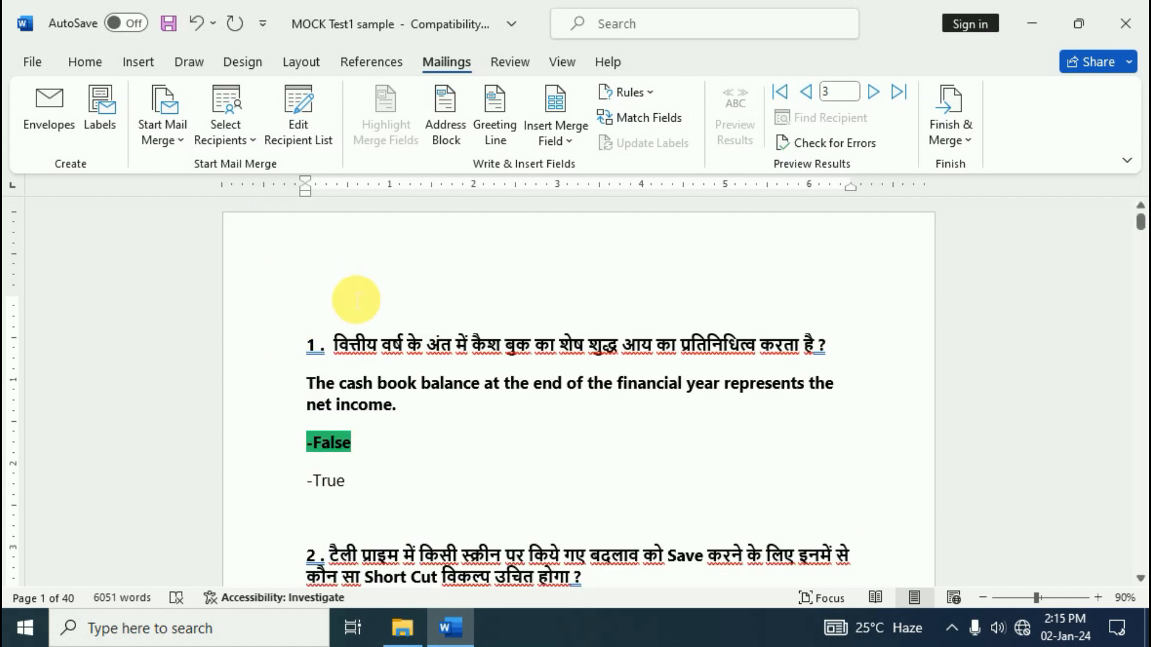
left_click(577, 134)
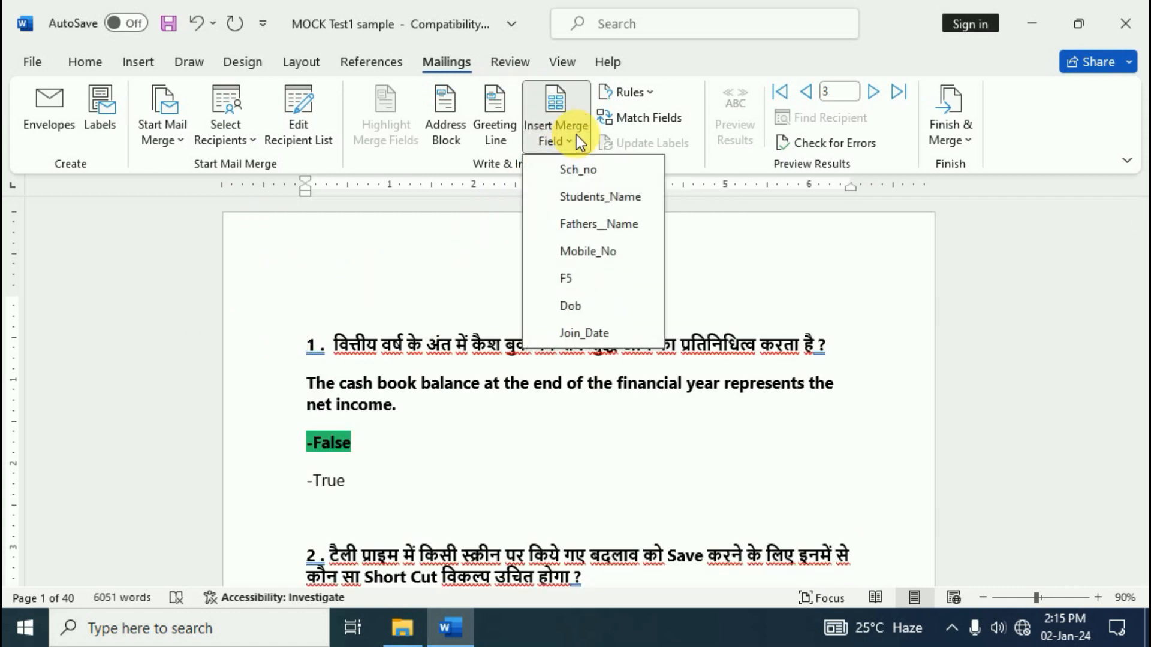
left_click(584, 170)
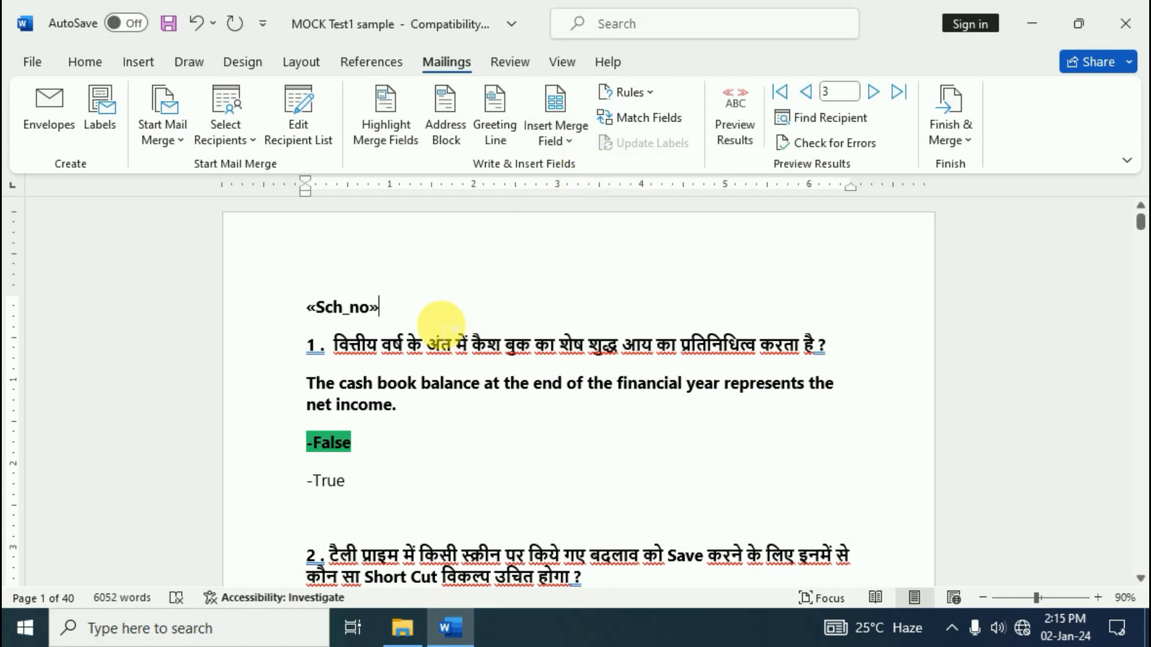
key("Return")
left_click(586, 138)
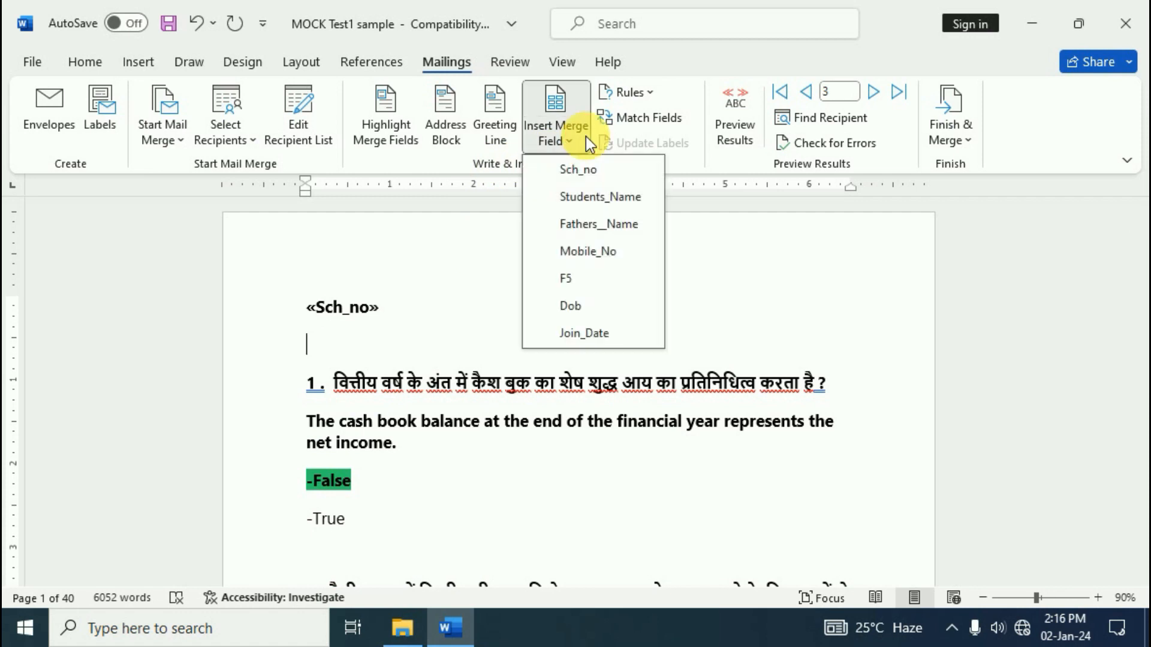
left_click(601, 207)
key("Return")
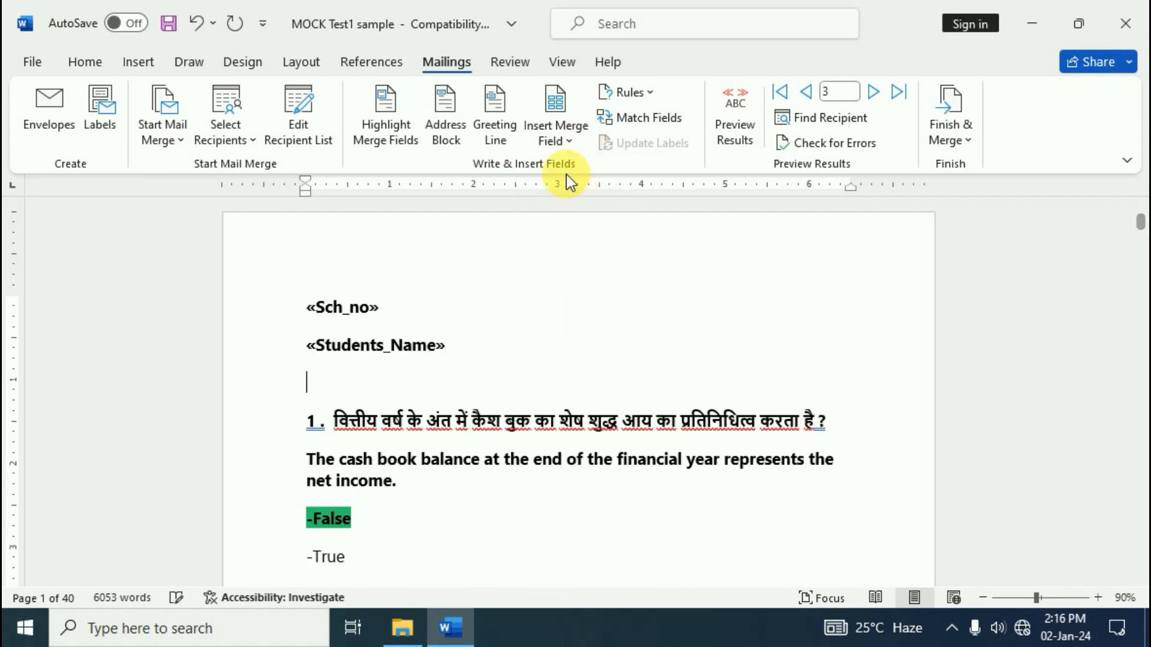
left_click(560, 136)
left_click(593, 223)
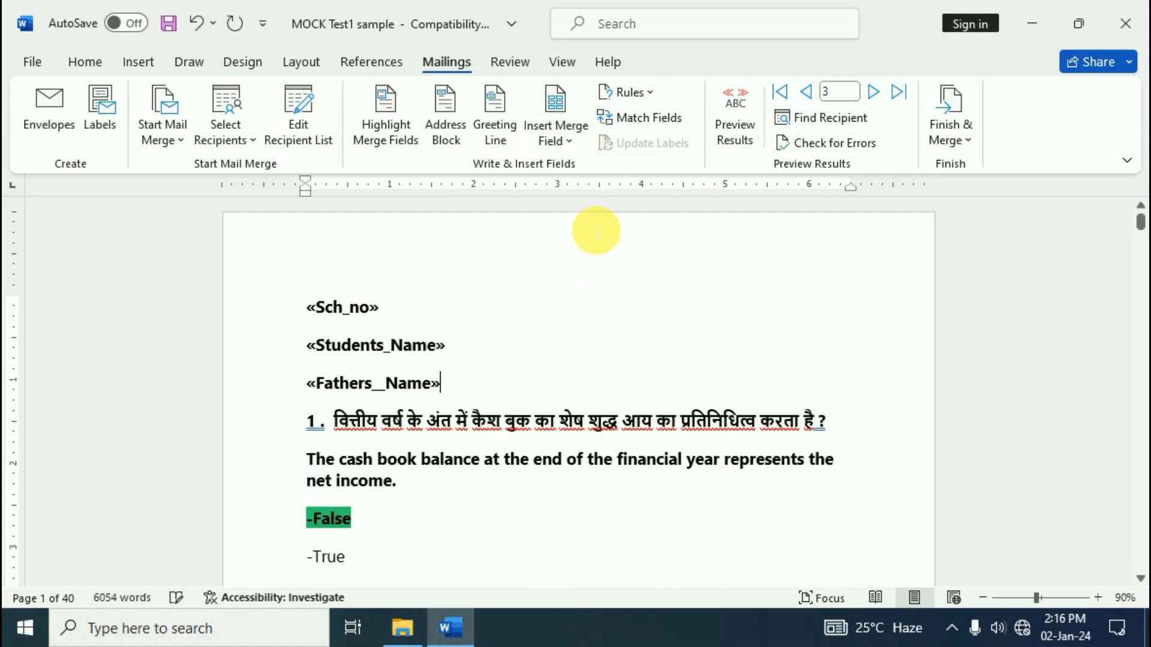
key("Return")
Add the Mobile_No, Dob and Join_Date merge fields below, each on its own line
left_click(560, 138)
left_click(598, 254)
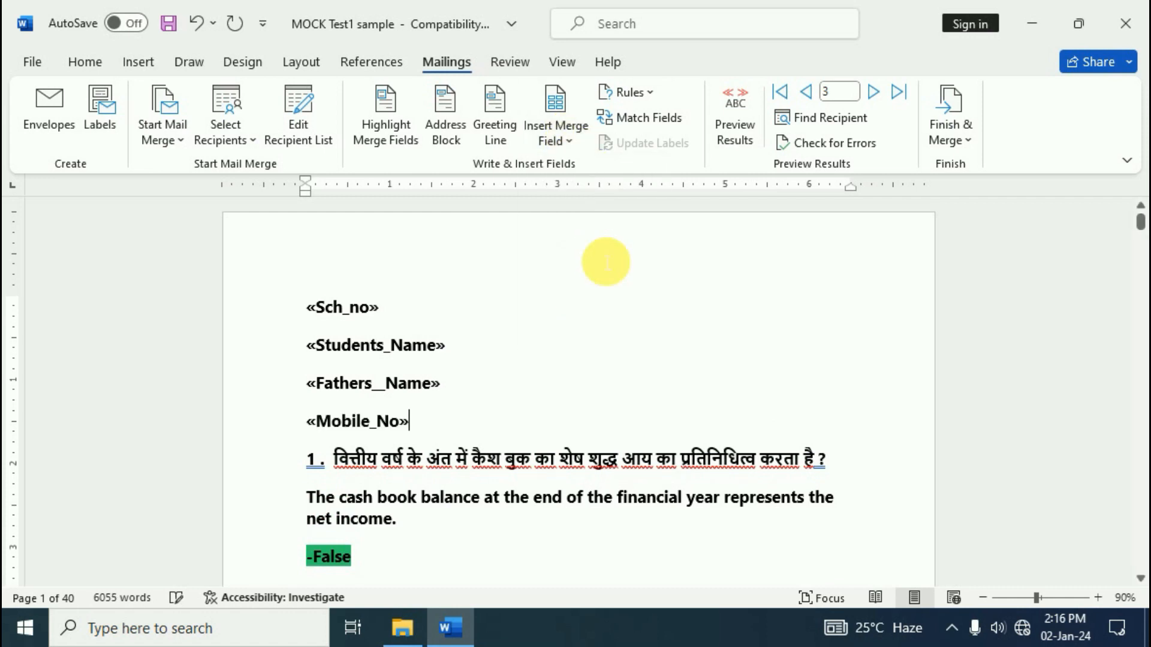
key("Return")
left_click(555, 139)
left_click(589, 313)
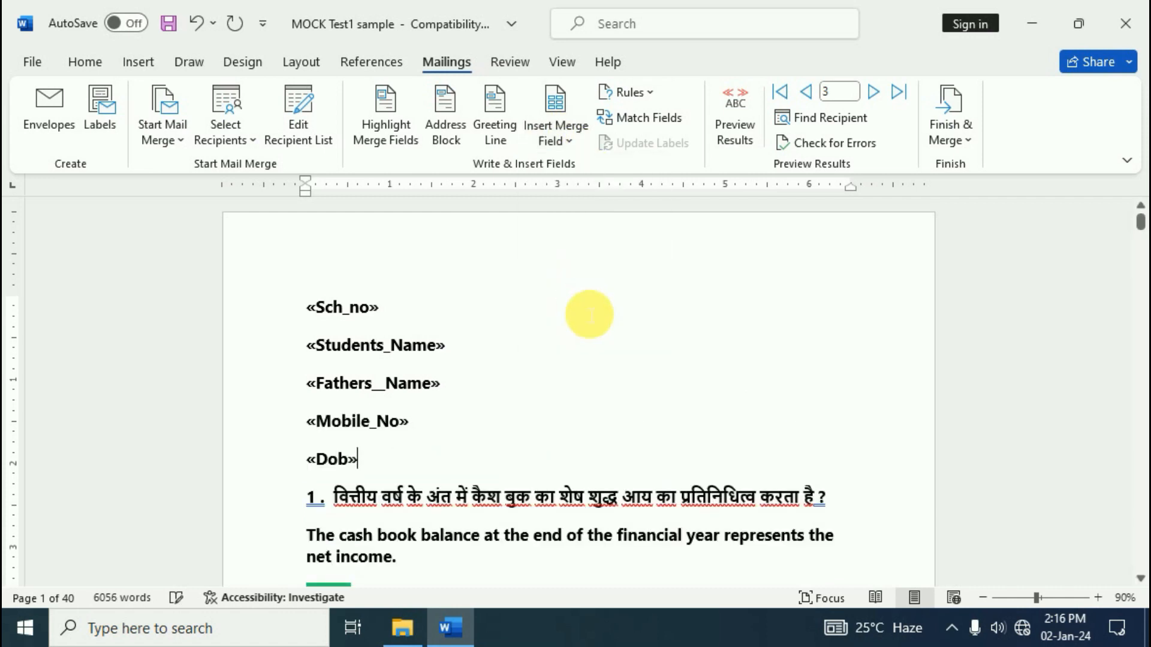
key("Return")
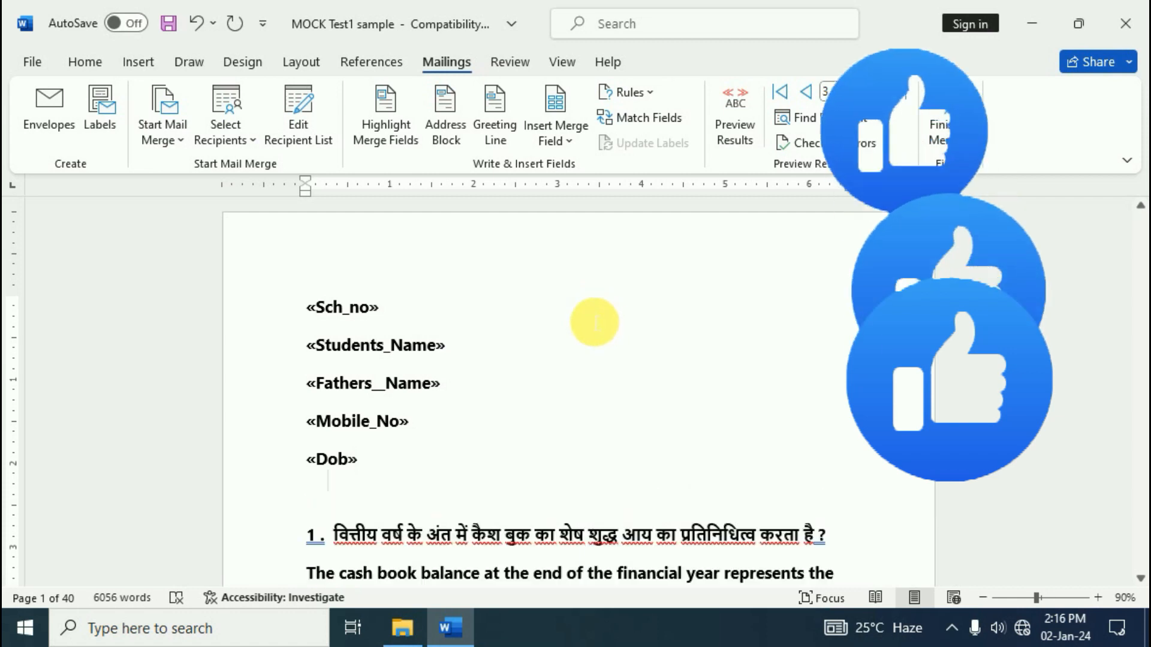
left_click(559, 128)
left_click(593, 332)
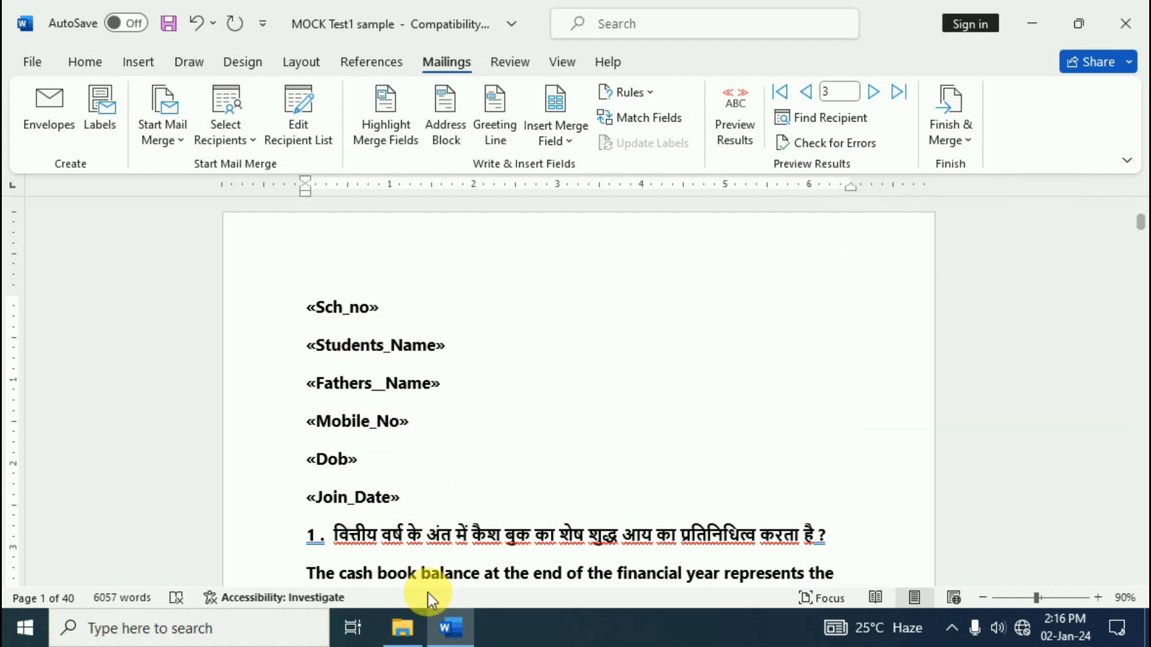
scroll(532, 537, "down", 5)
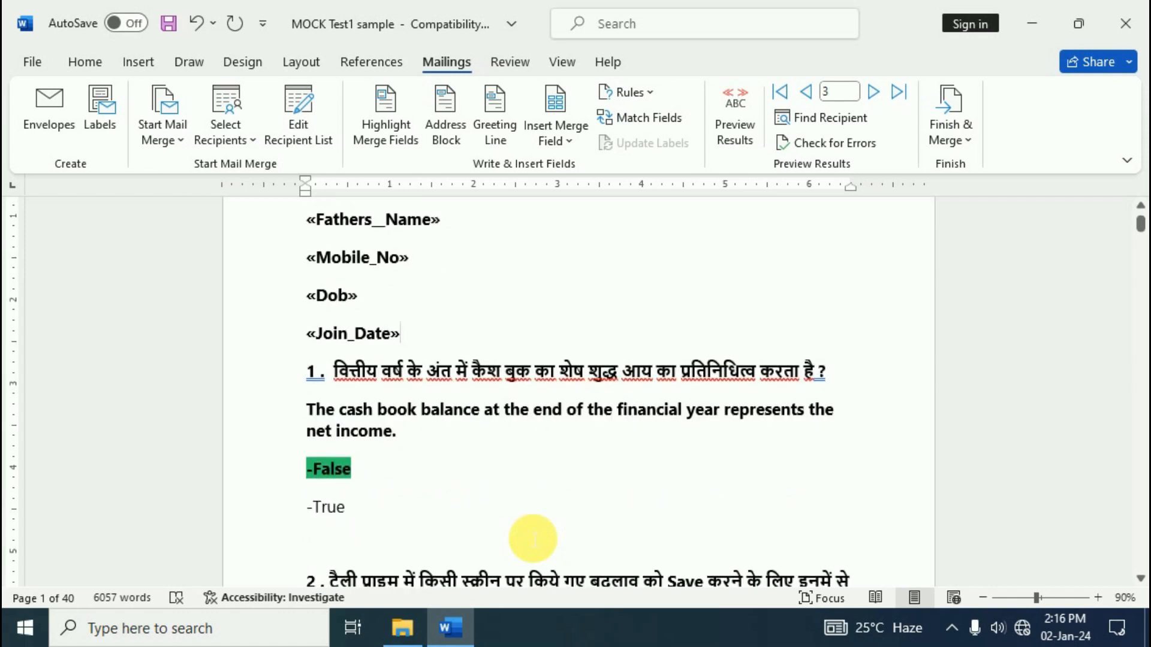
scroll(531, 535, "up", 5)
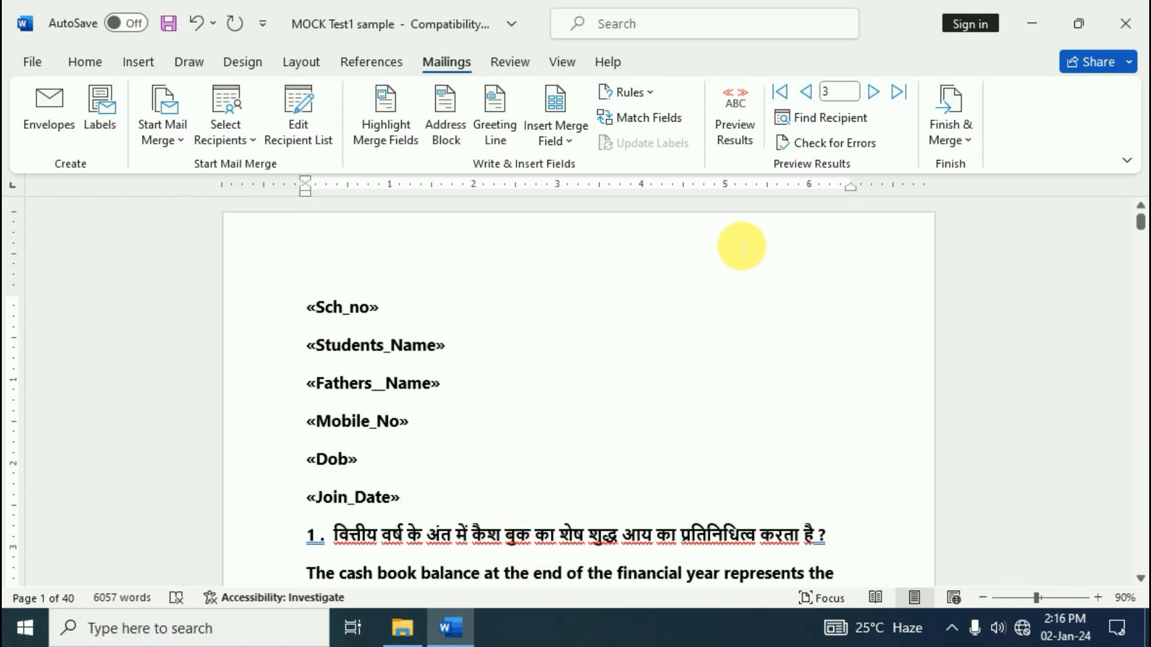
Turn on Preview Results and advance the preview through records 4, 5 and 6
left_click(740, 133)
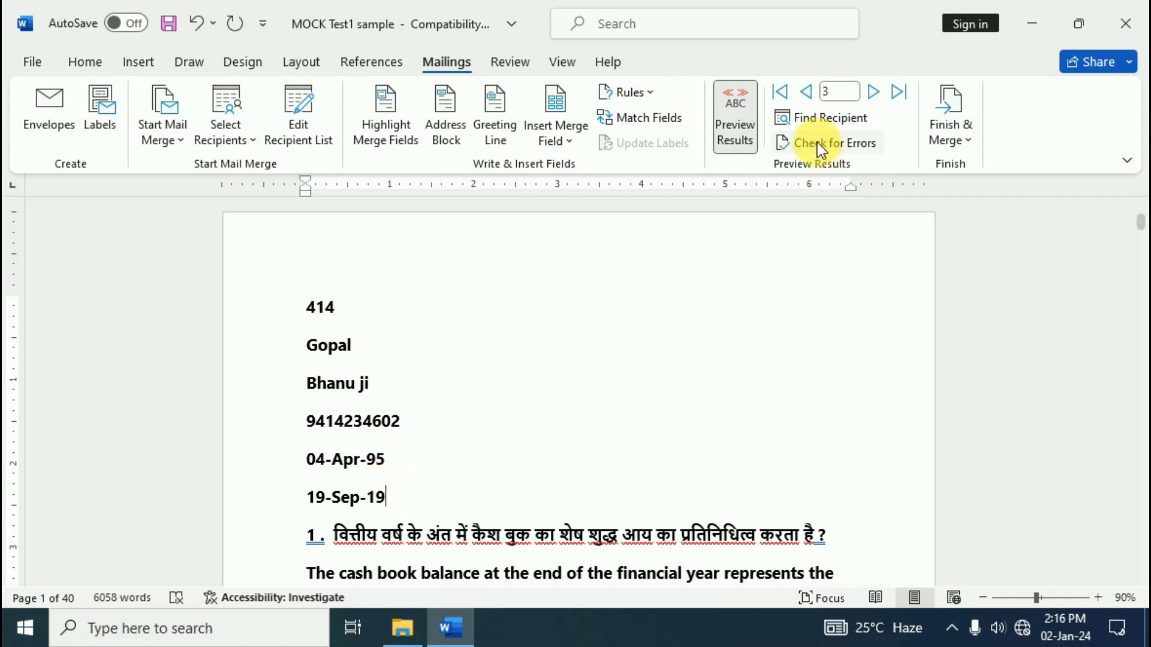
left_click(874, 93)
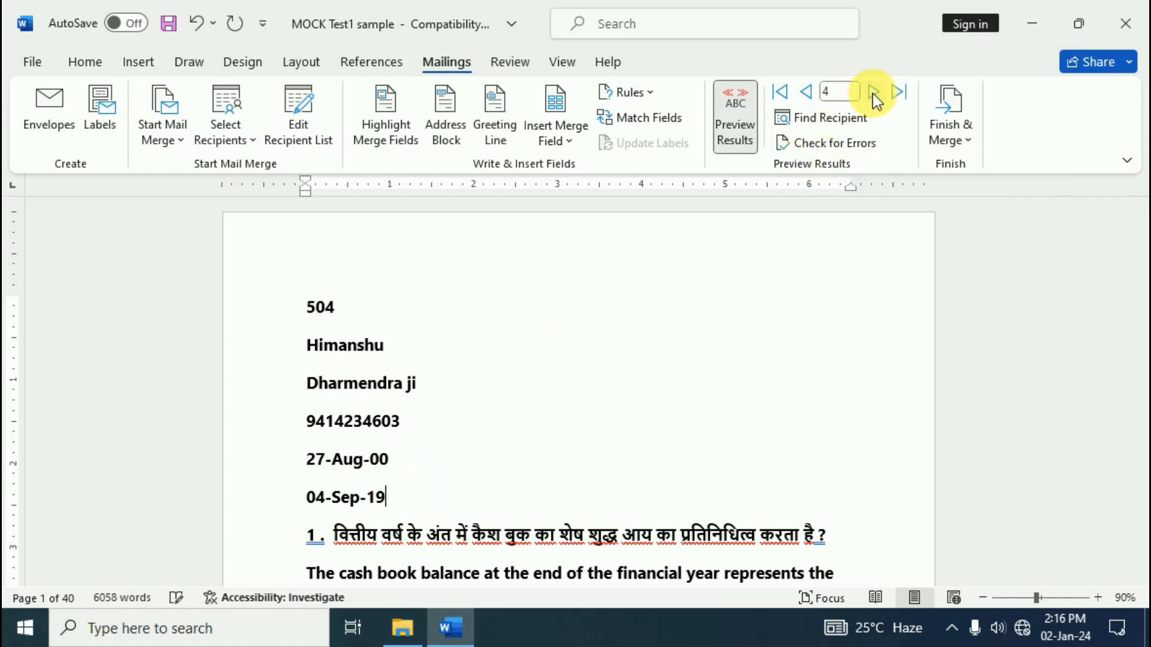
left_click(874, 93)
left_click(874, 94)
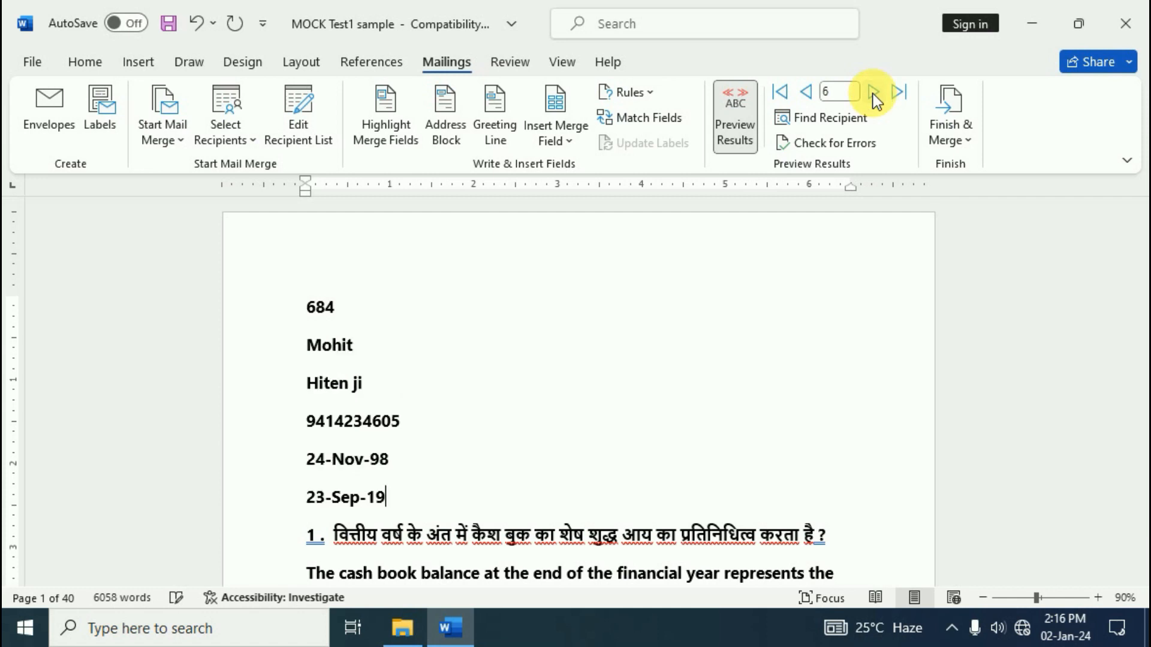
Step back to record 3, jump to the last record 31, then return to record 1
left_click(807, 93)
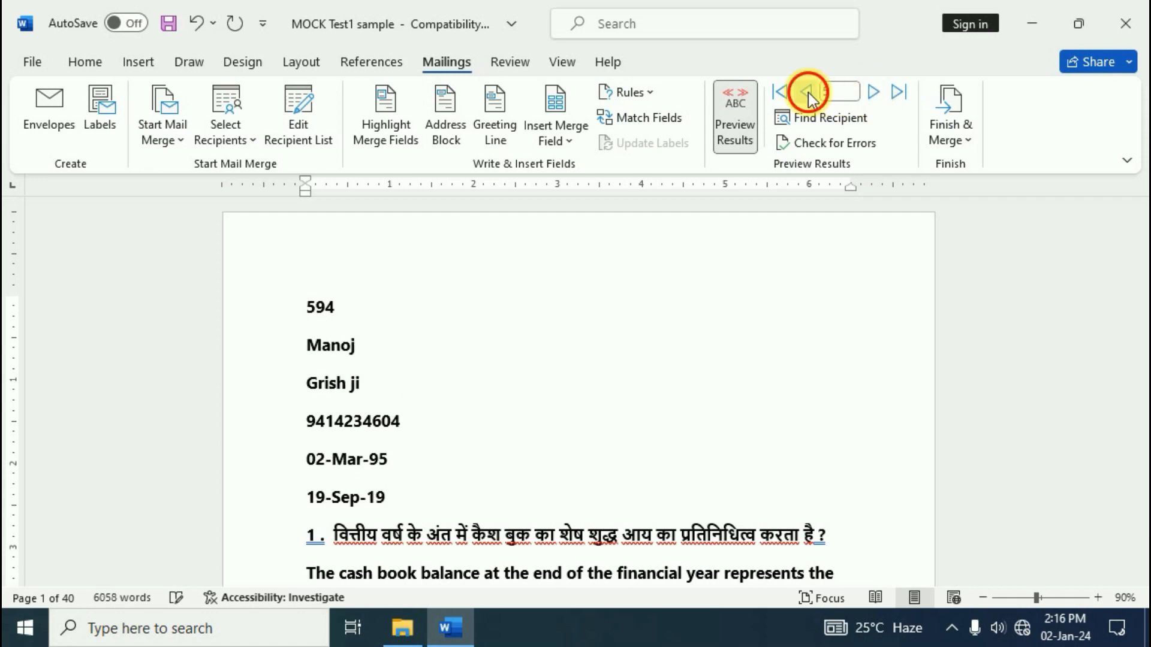
left_click(808, 93)
left_click(807, 93)
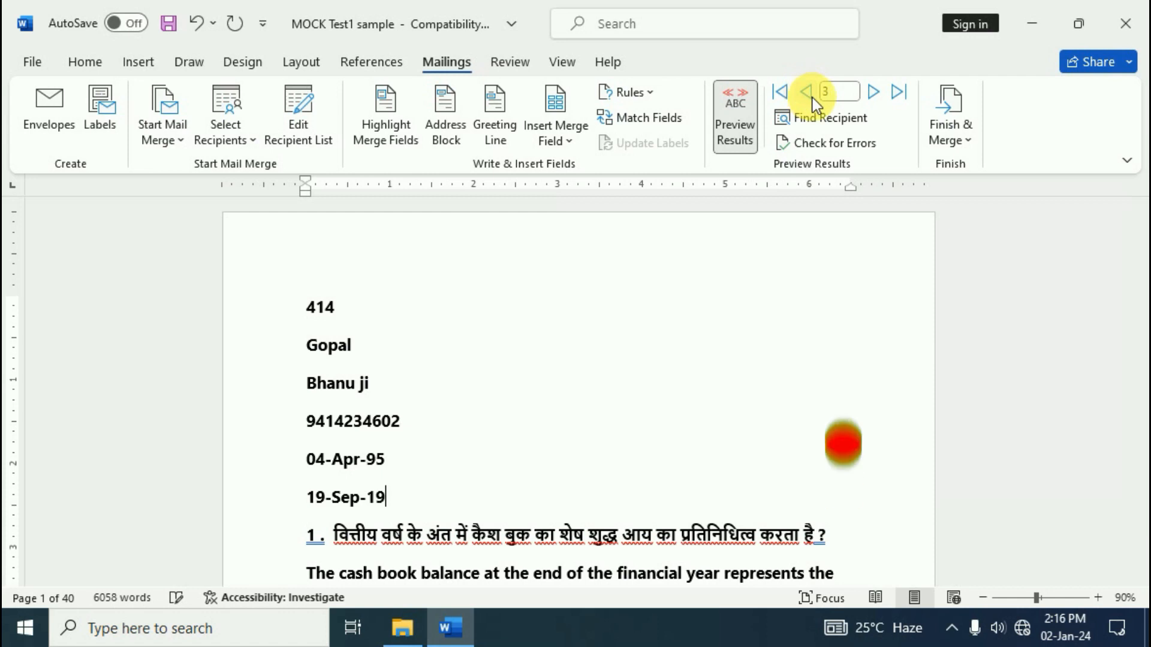
left_click(898, 93)
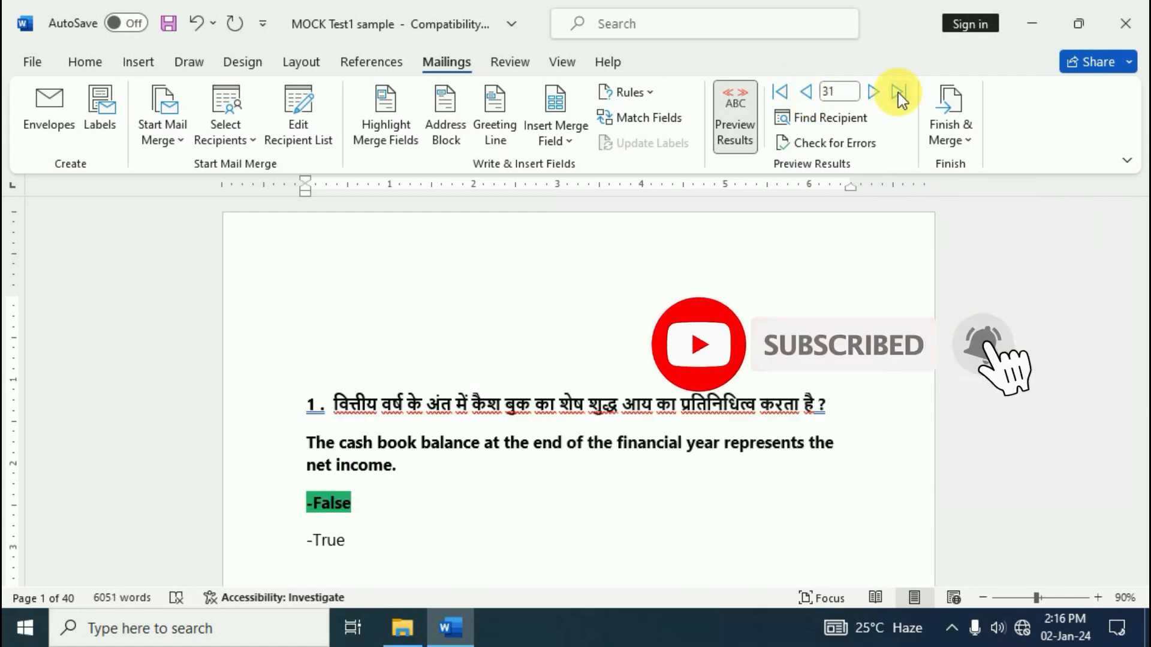
left_click(782, 93)
left_click(781, 92)
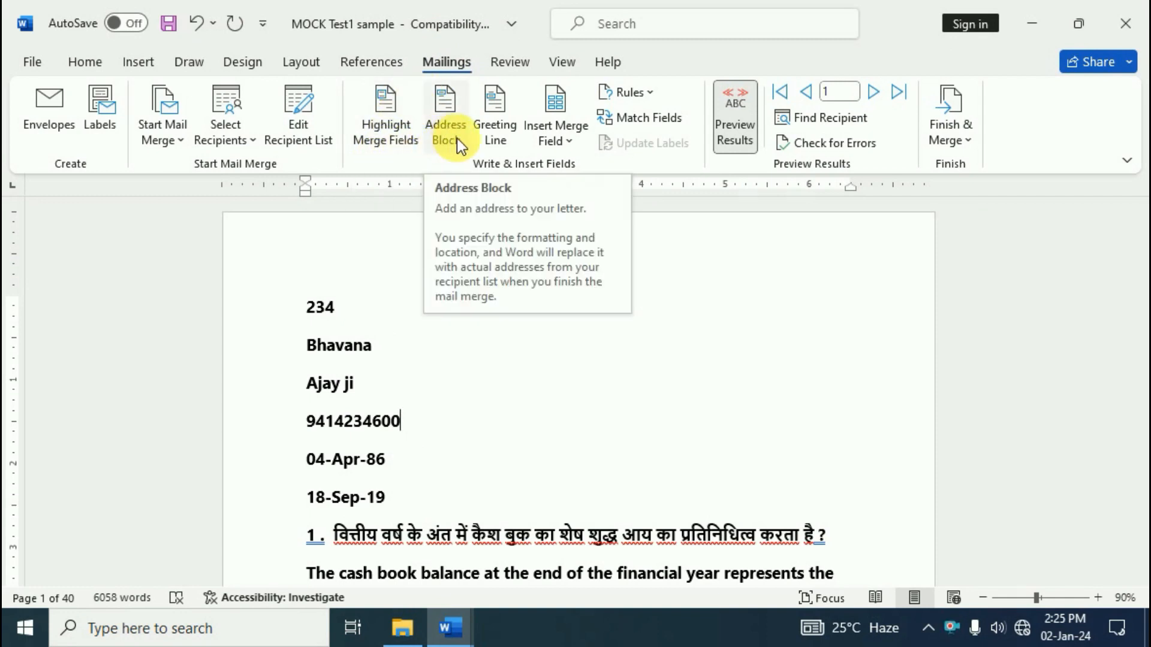
left_click(380, 140)
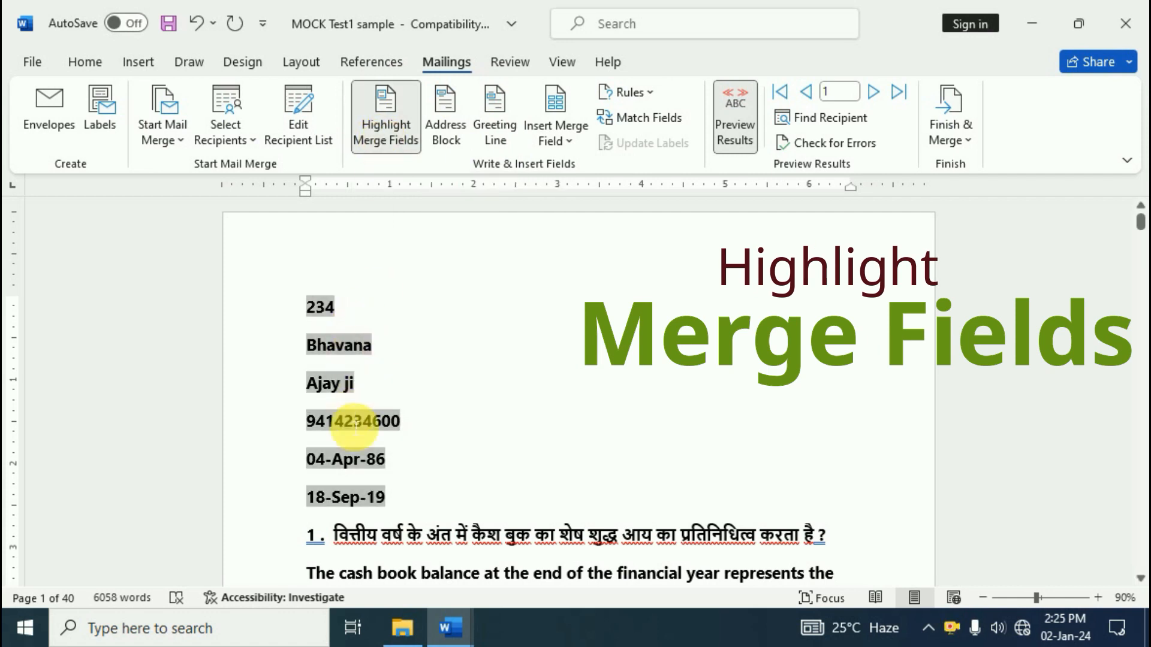
left_click(398, 109)
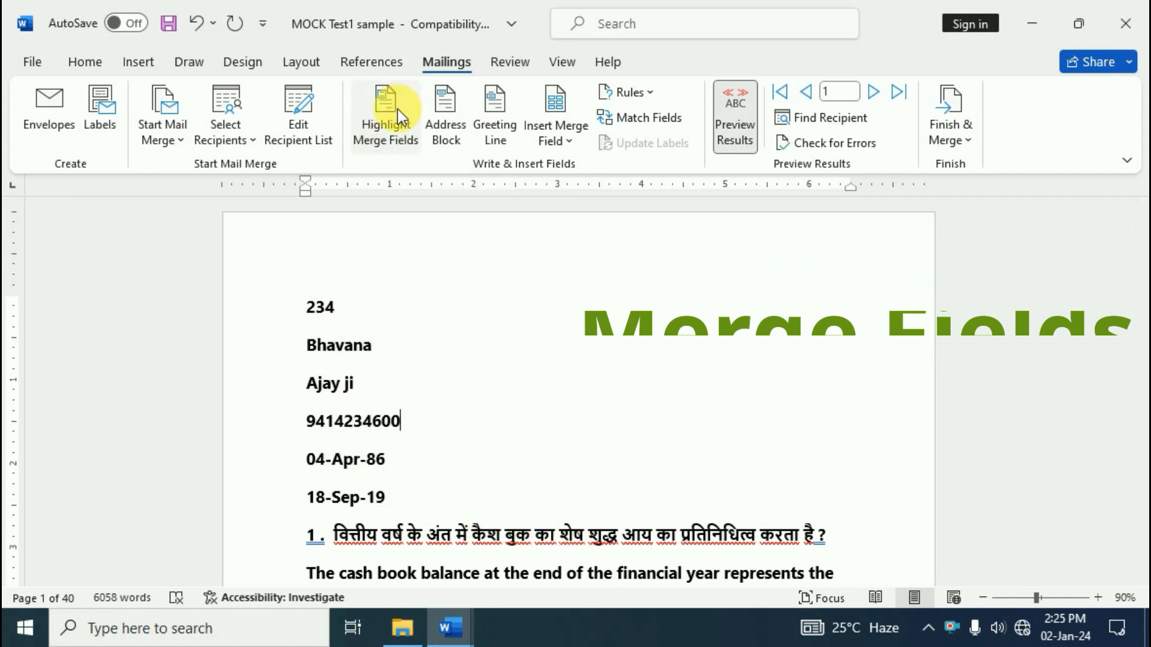
left_click(397, 110)
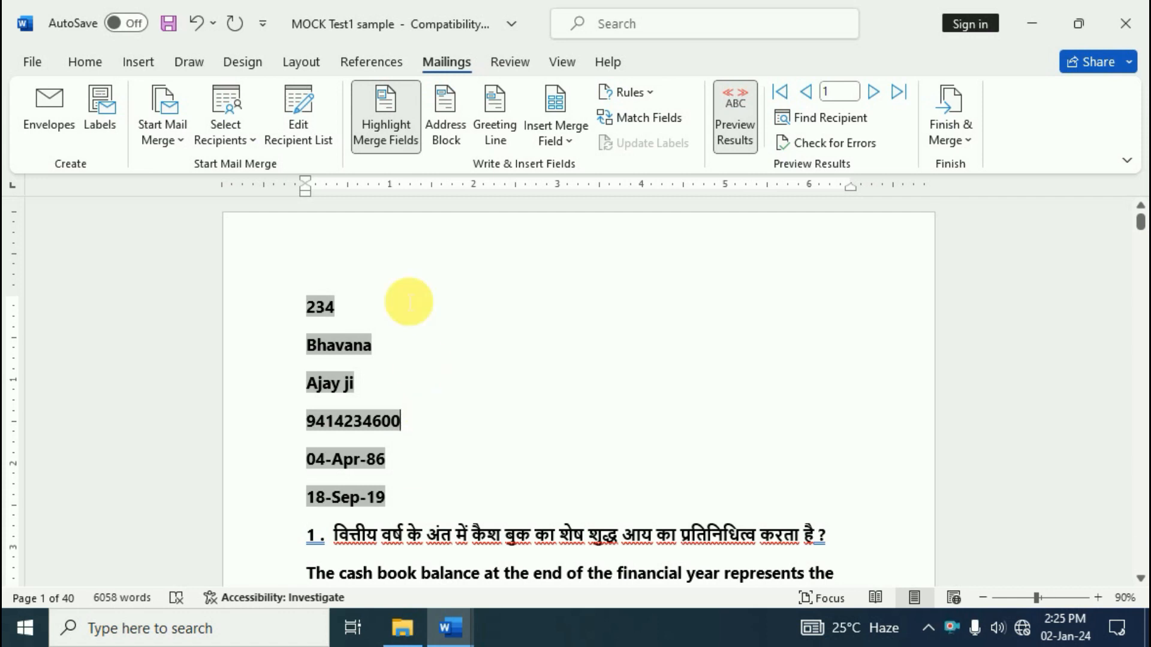
left_click(388, 122)
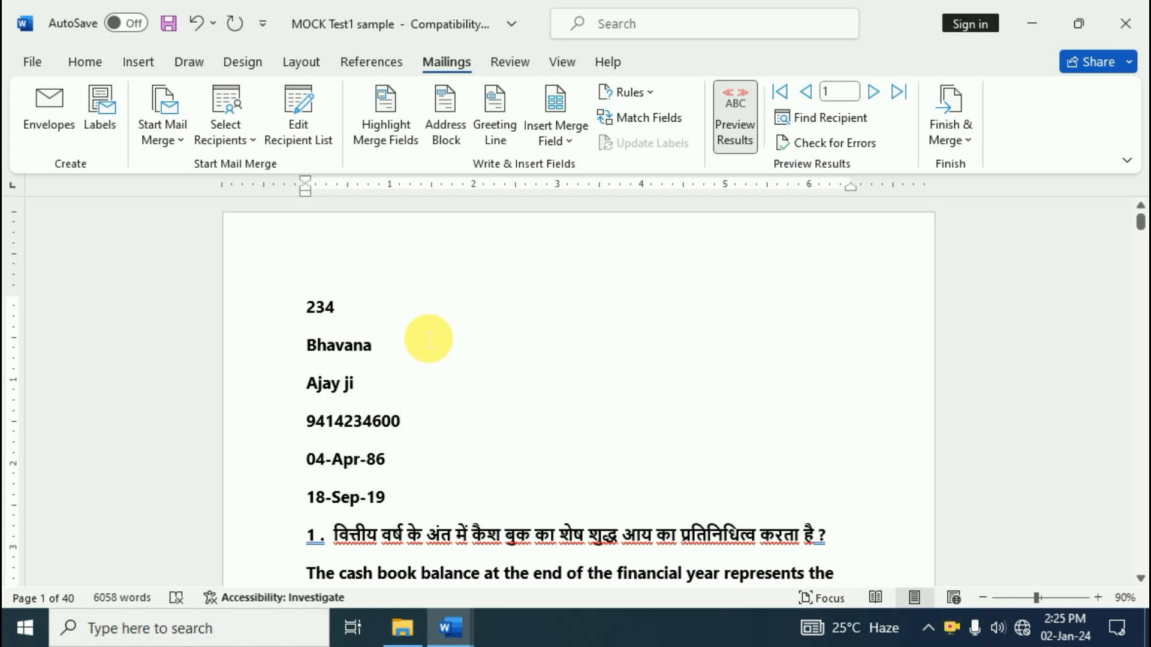
mouse_move(403, 627)
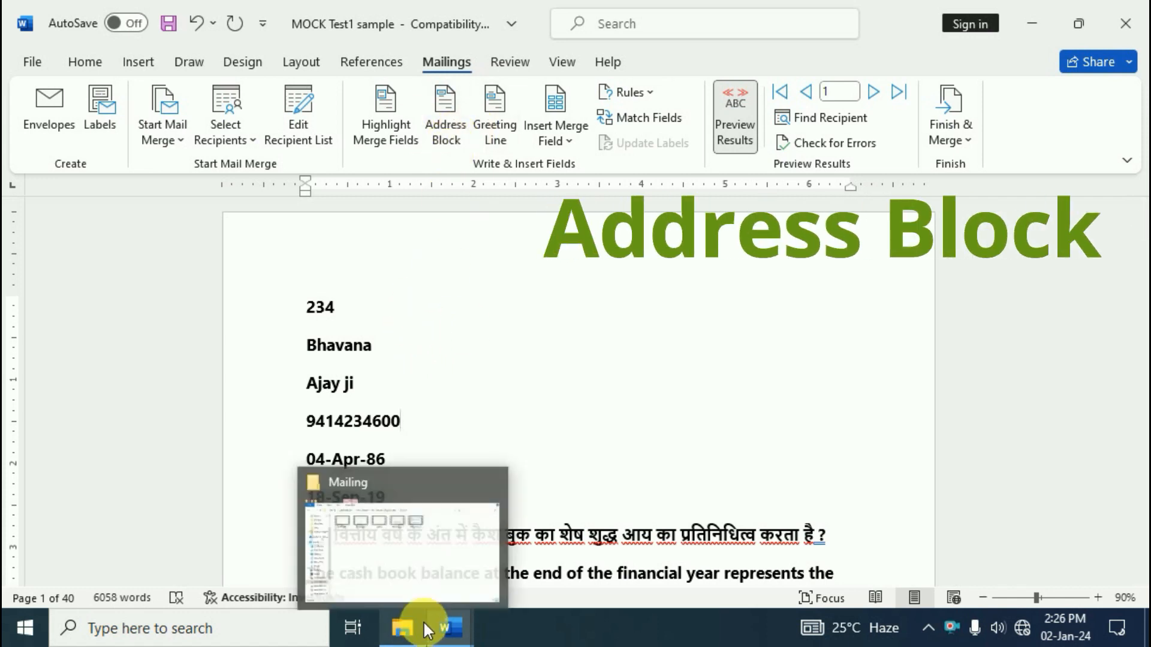
Switch to Document2 and insert an empty line above its first paragraph
mouse_move(449, 624)
left_click(498, 528)
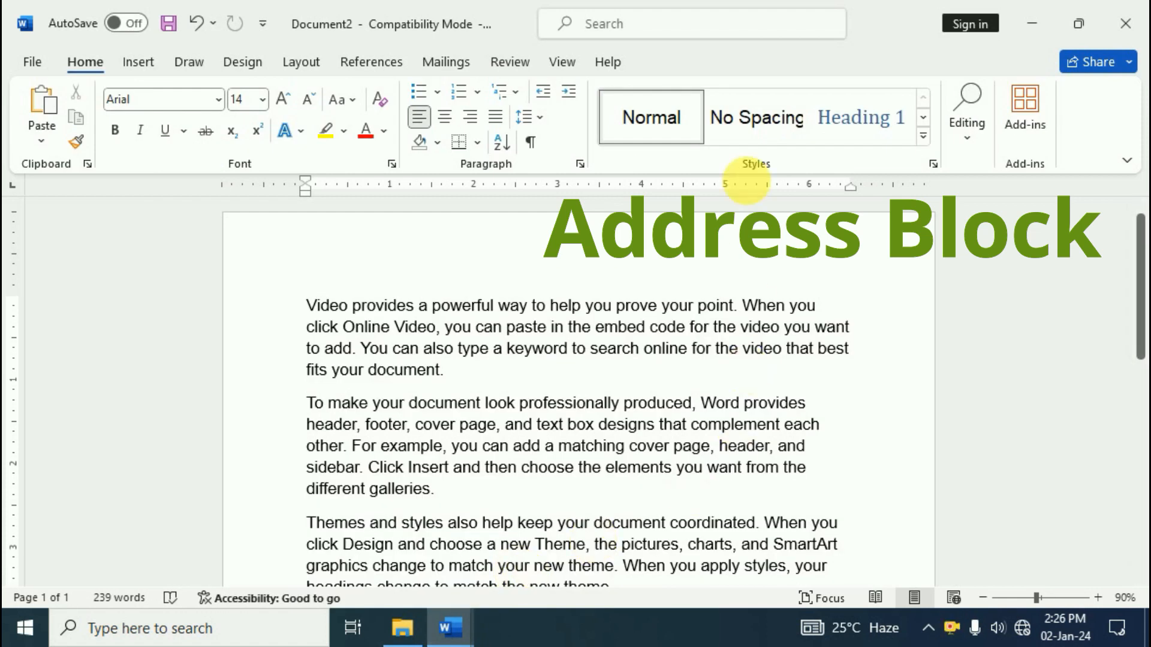
left_click(307, 307)
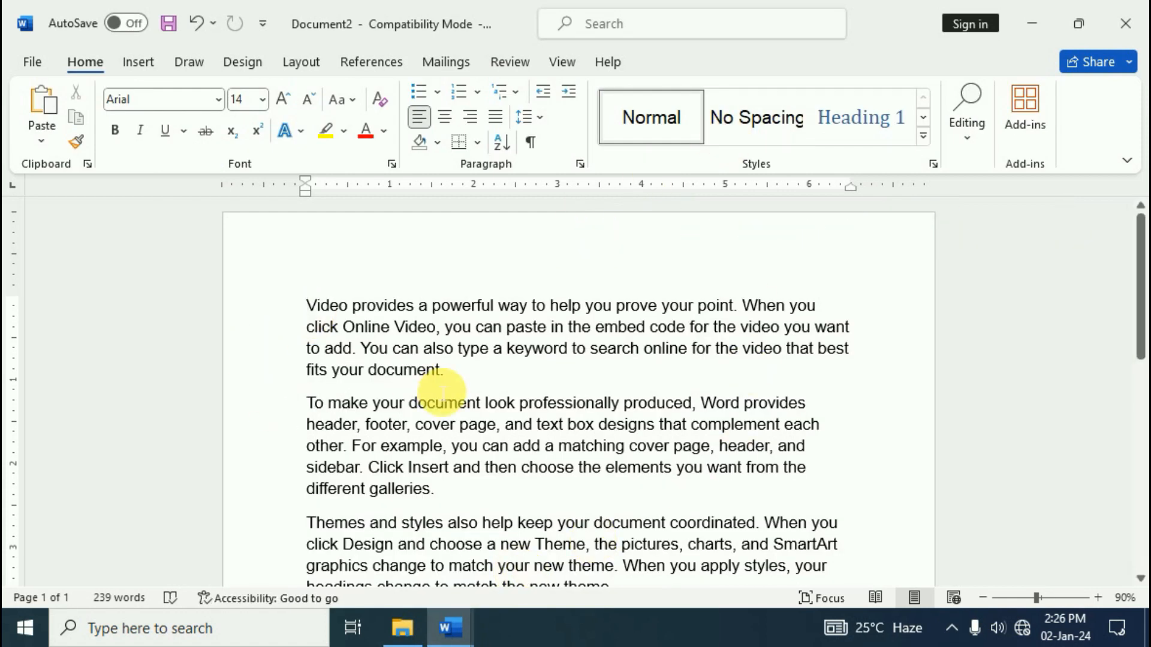
key("Return")
left_click(365, 302)
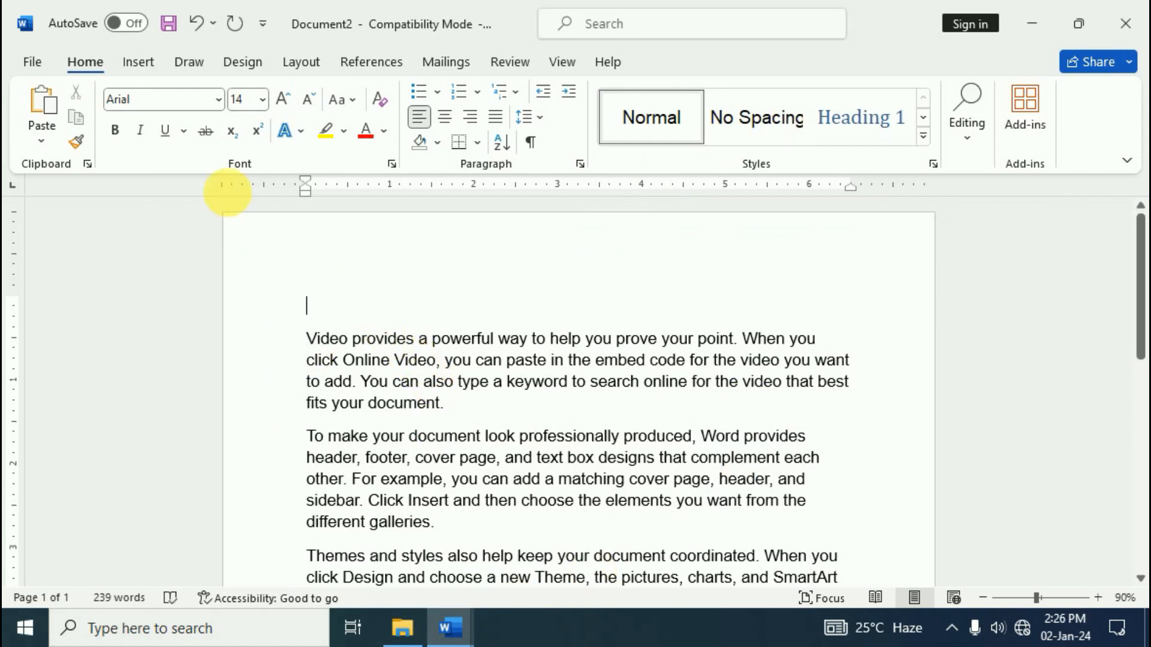
Attach the Record file from the Desktop as the existing recipient list
left_click(446, 63)
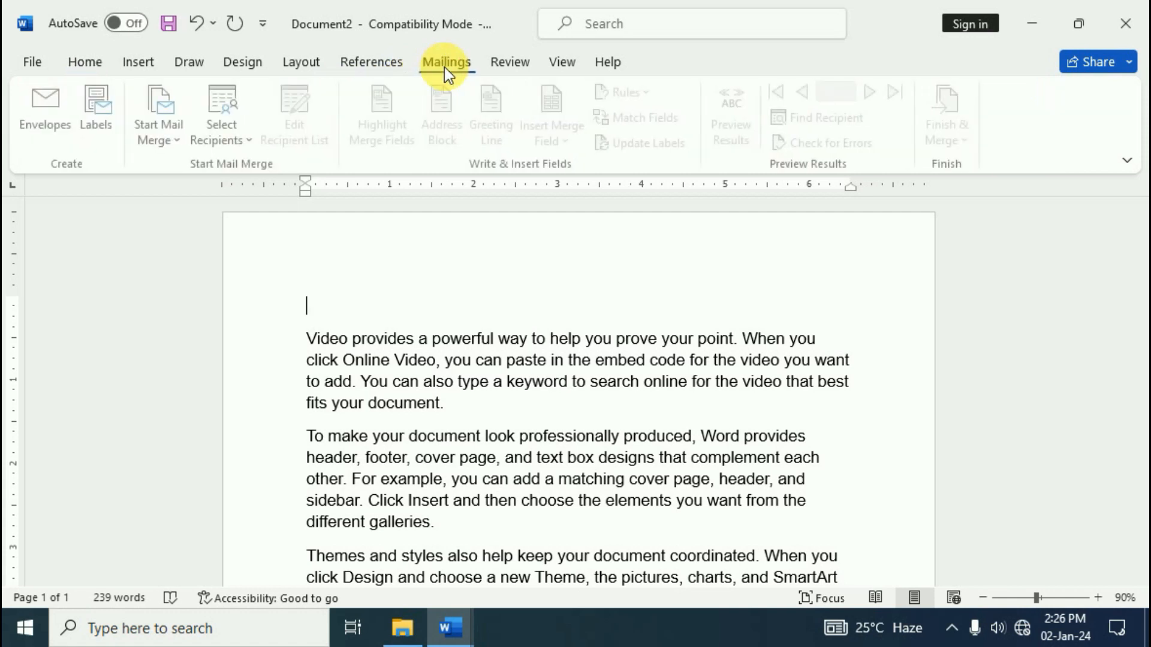
left_click(249, 143)
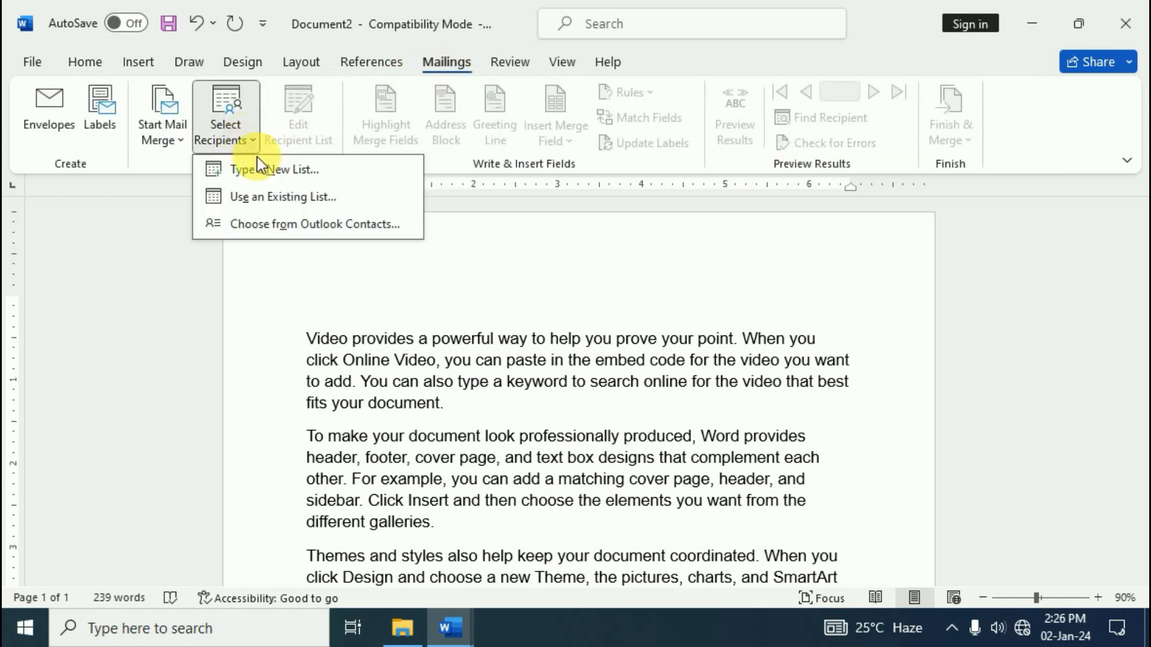
left_click(285, 198)
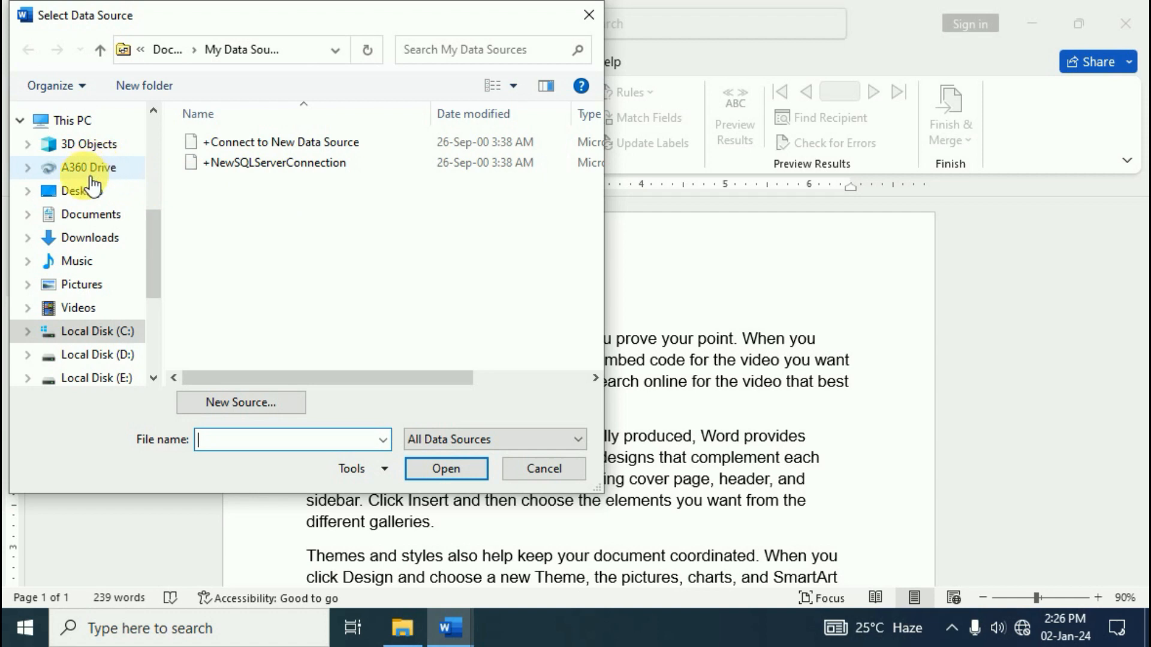
left_click(92, 191)
left_click(223, 222)
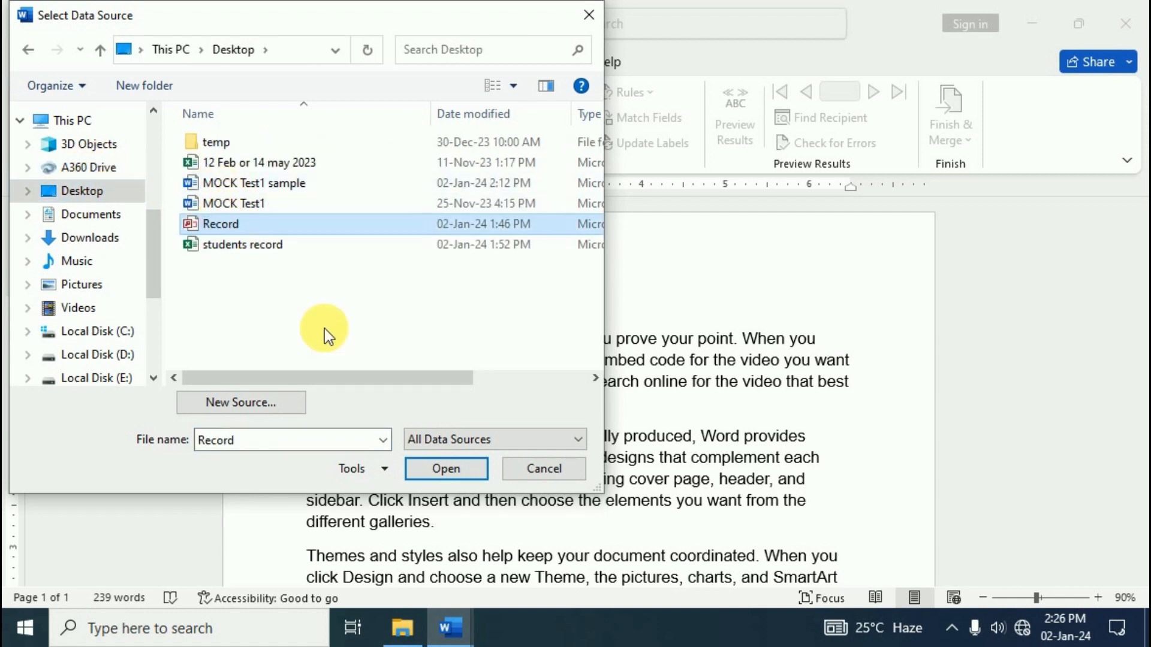
left_click(450, 476)
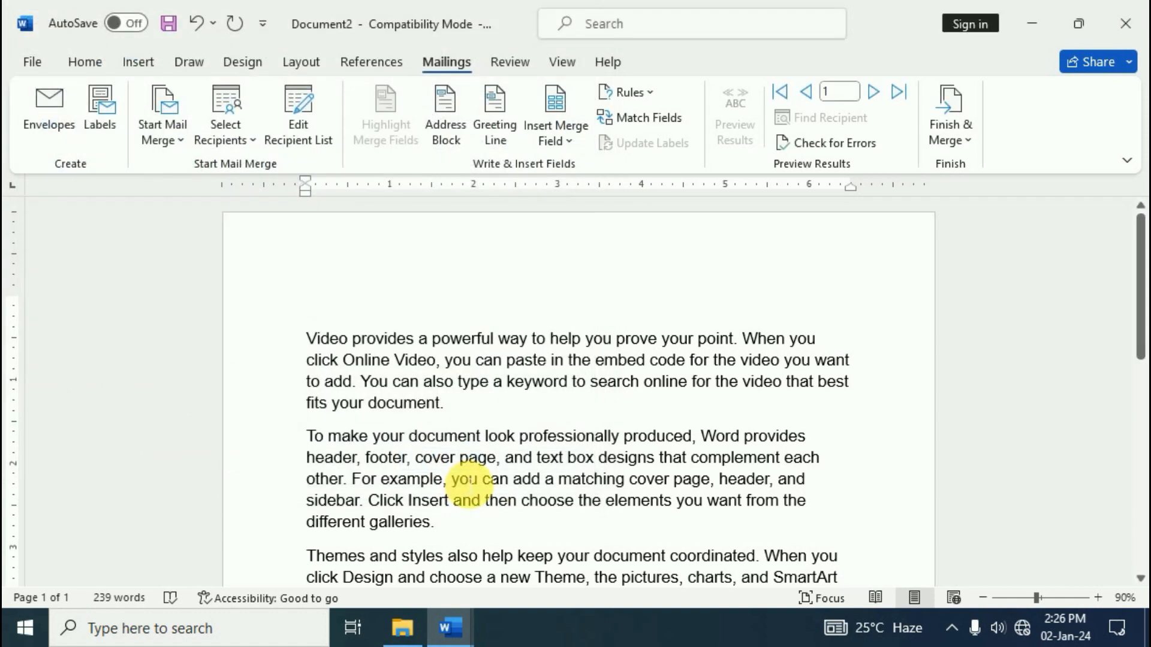
On the empty top line, open Insert Address Block and try several recipient name formats
left_click(424, 309)
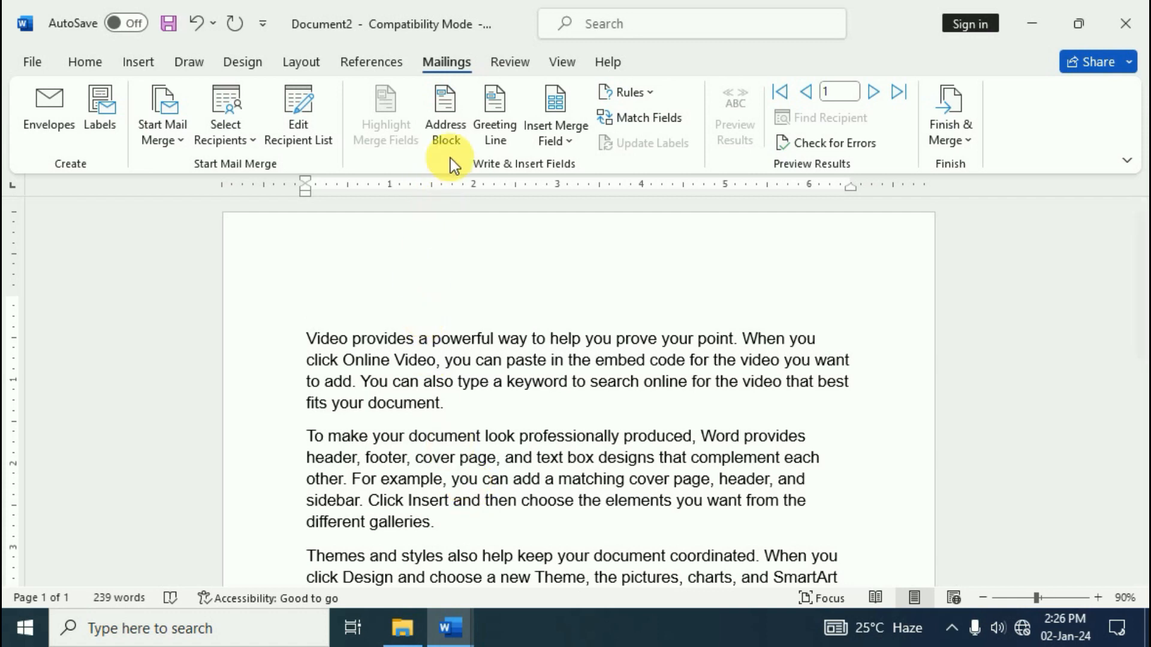
left_click(453, 132)
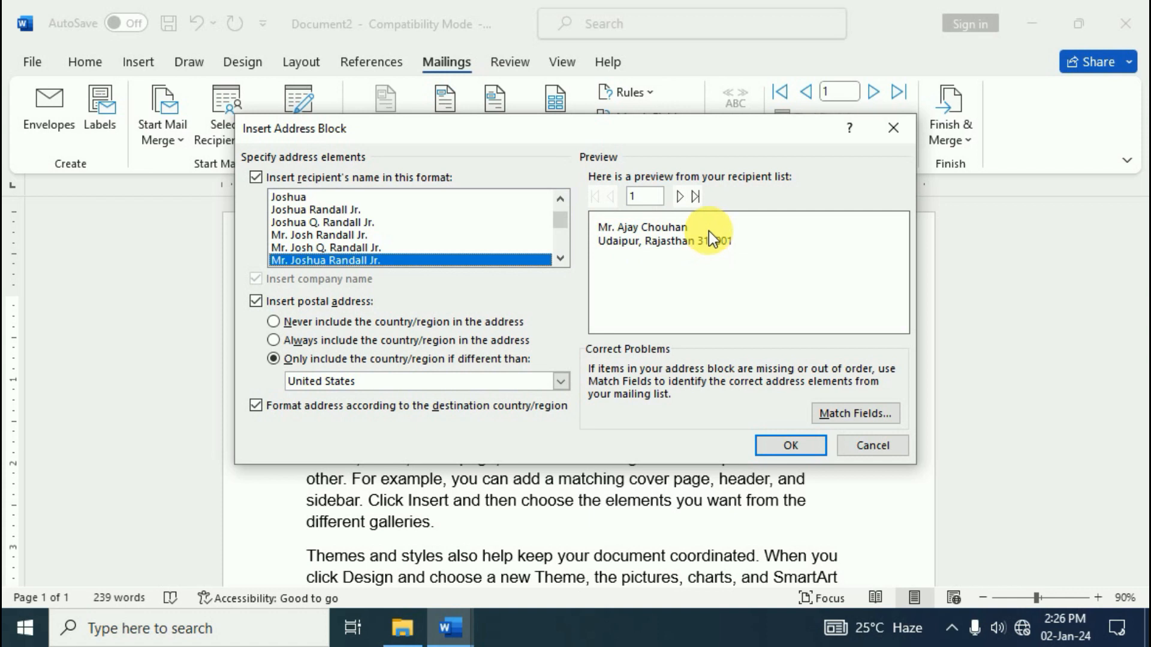
left_click(316, 222)
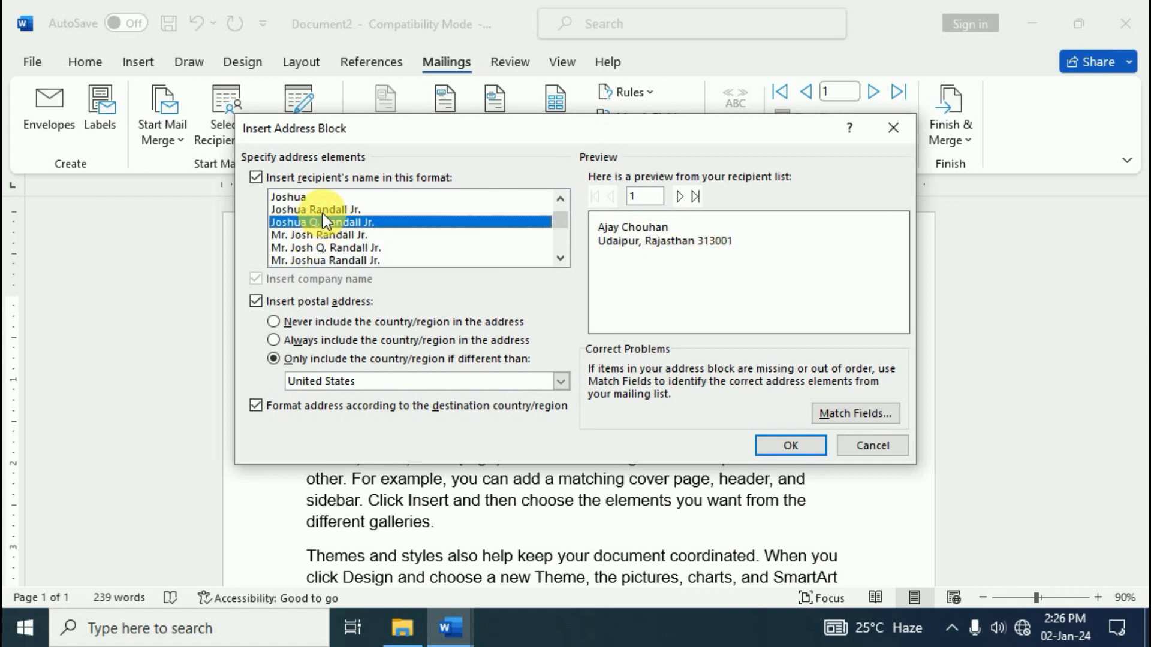
left_click(323, 210)
left_click(308, 234)
left_click(307, 248)
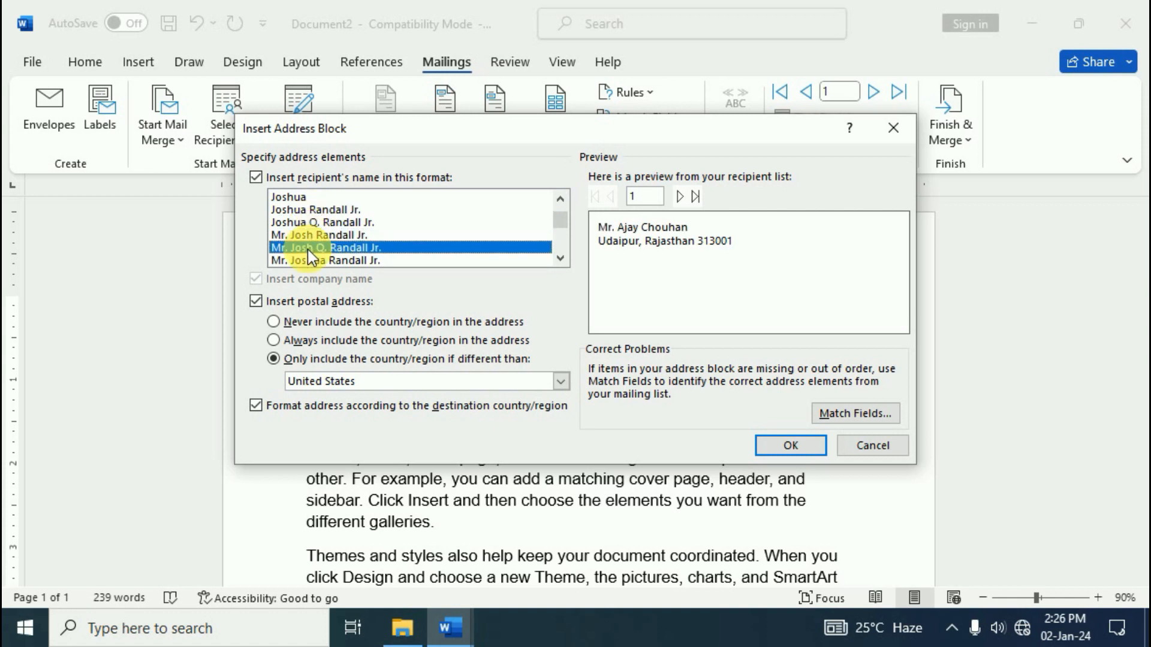
left_click(322, 261)
left_click(560, 257)
left_click(560, 257)
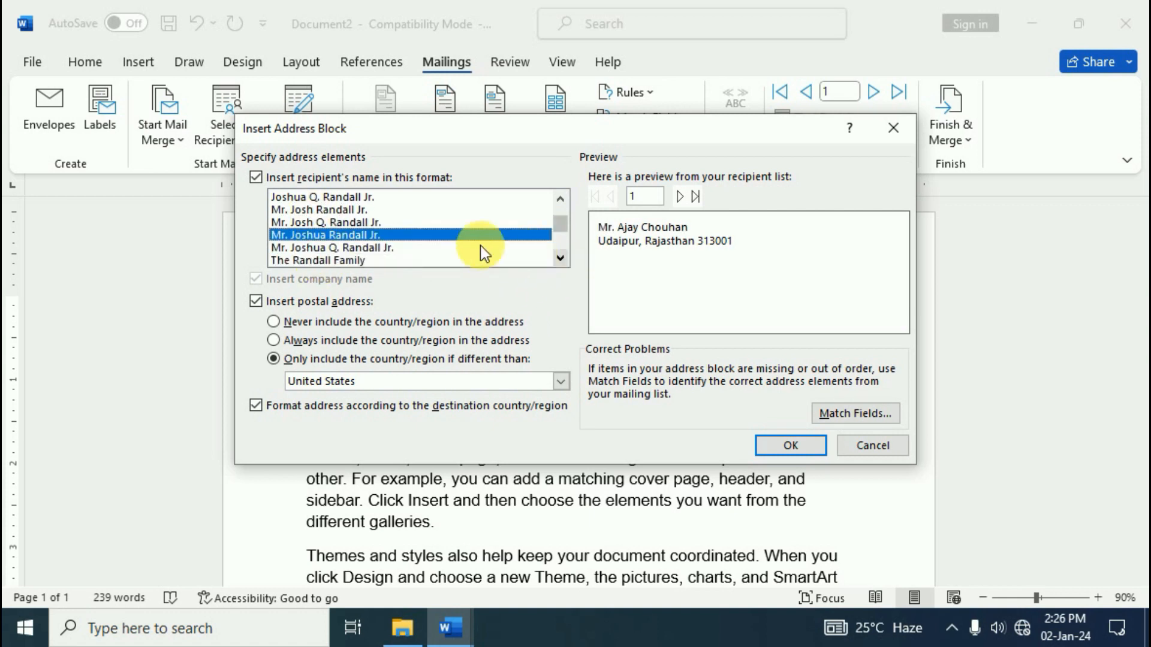
left_click(336, 261)
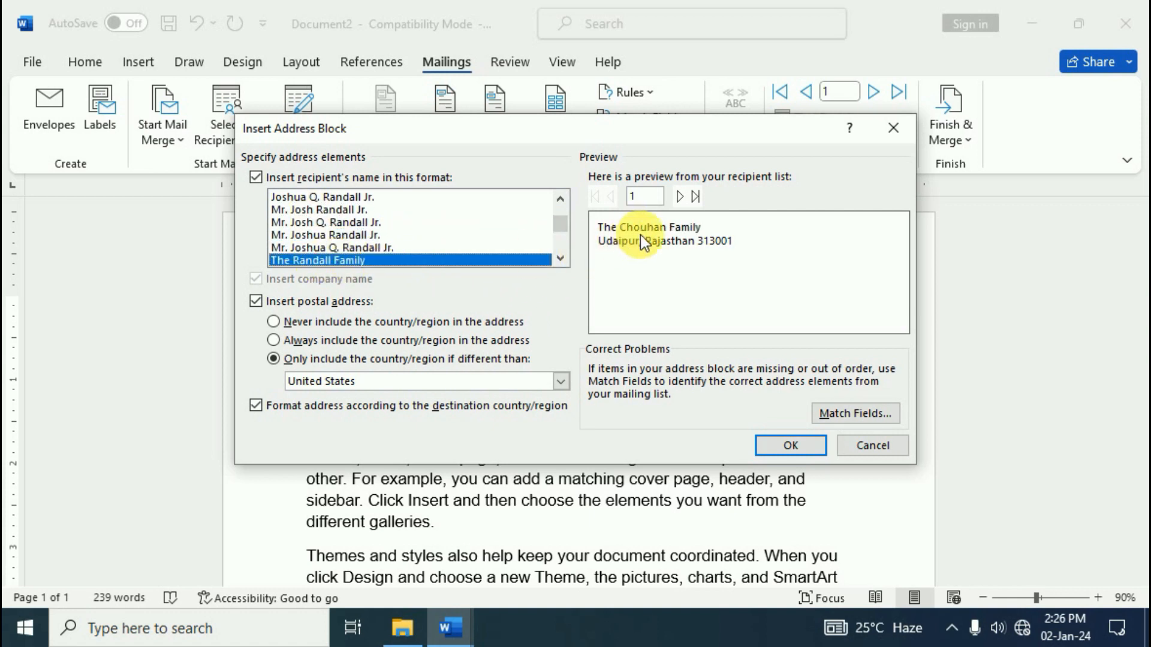
Settle on the Joshua Q. Randall Jr. format, insert the address block, and preview record 1
left_click(566, 261)
left_click(337, 260)
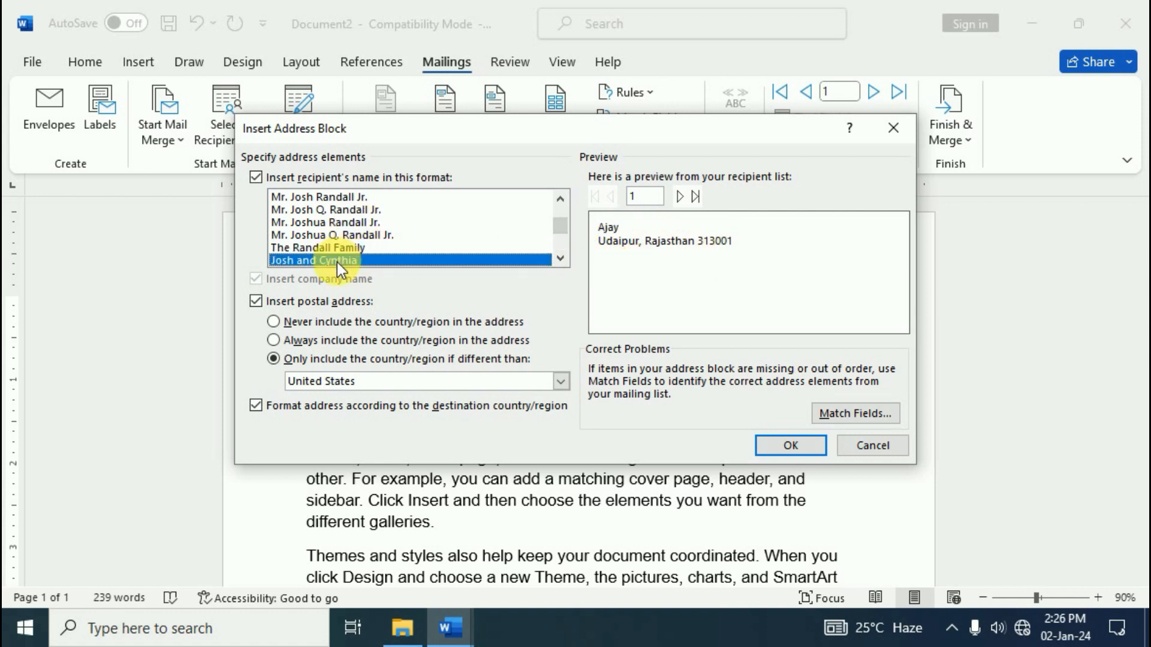
left_click(340, 234)
left_click(338, 221)
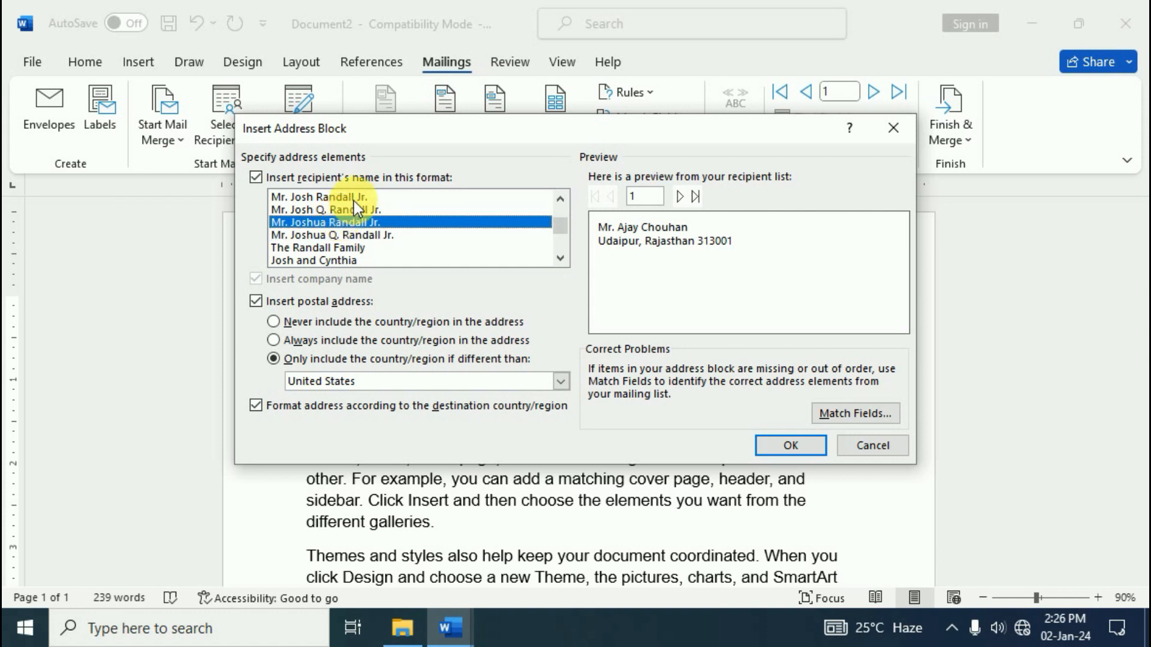
left_click(354, 198)
left_click(560, 201)
left_click(560, 200)
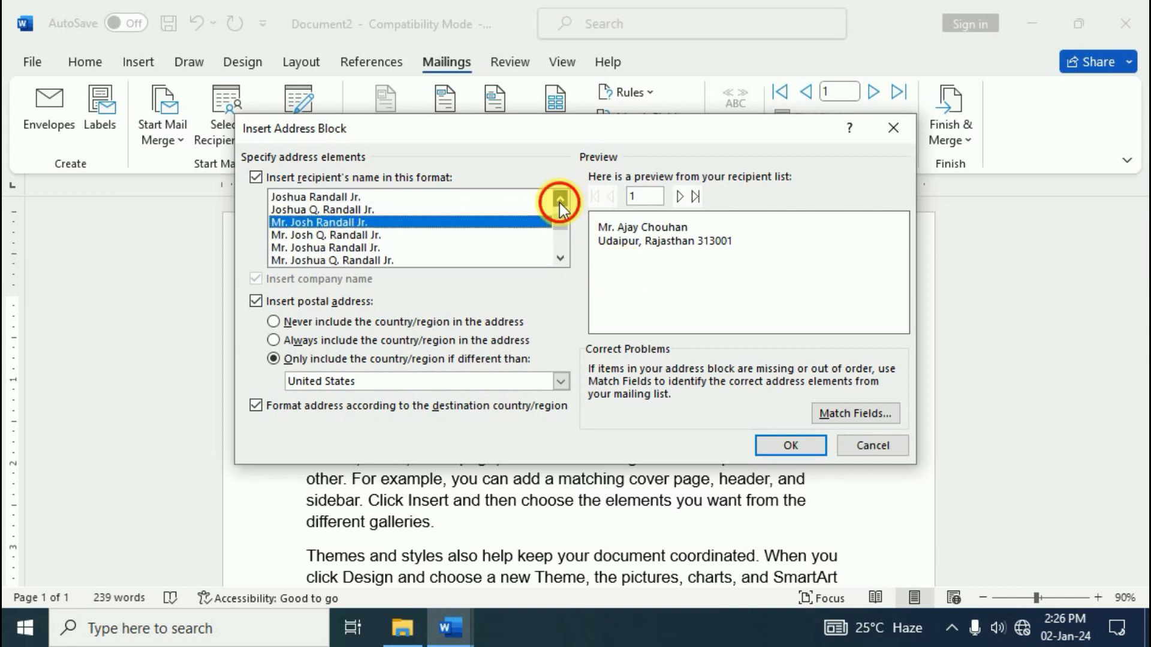
left_click(323, 209)
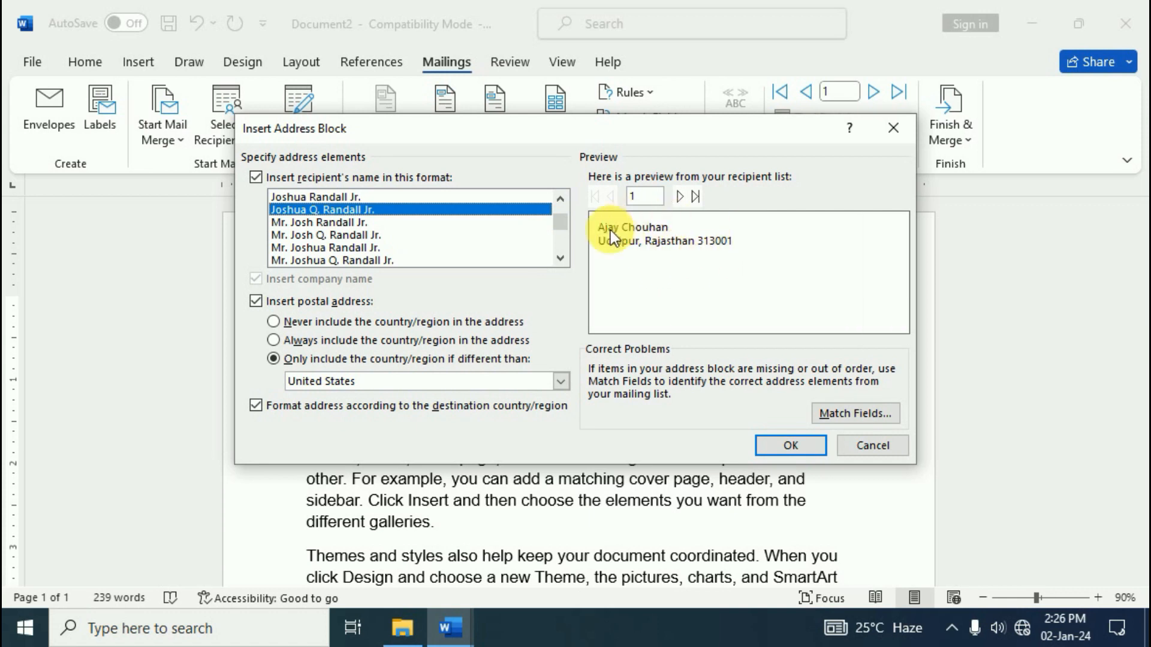
left_click(782, 445)
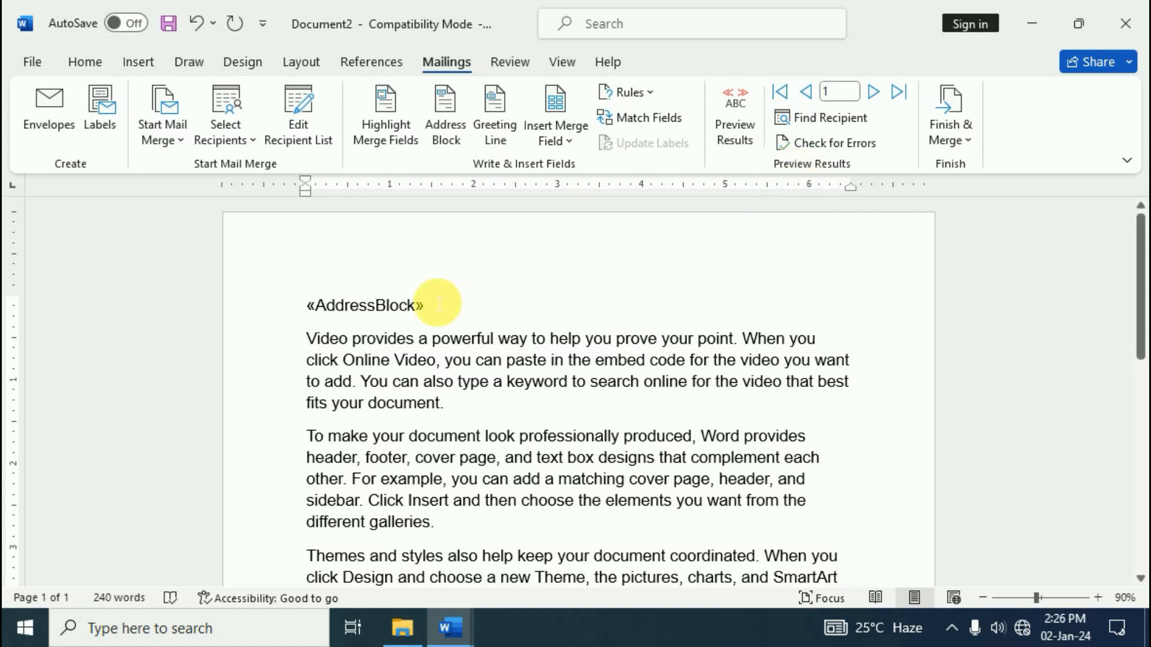
left_click(732, 129)
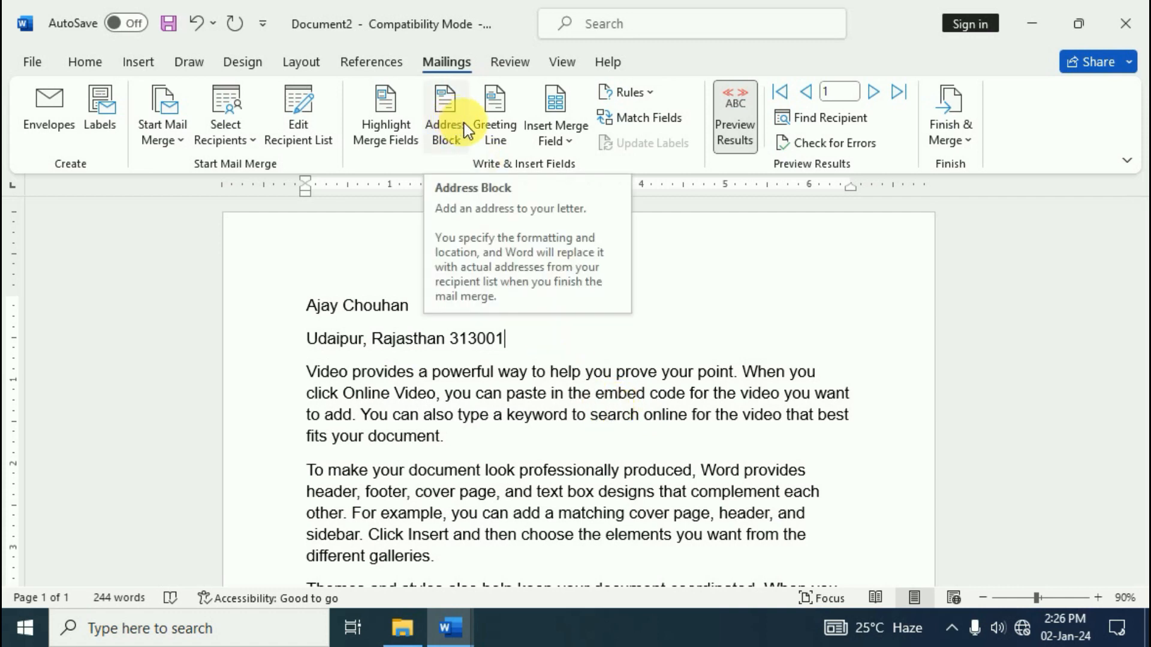
left_click(506, 132)
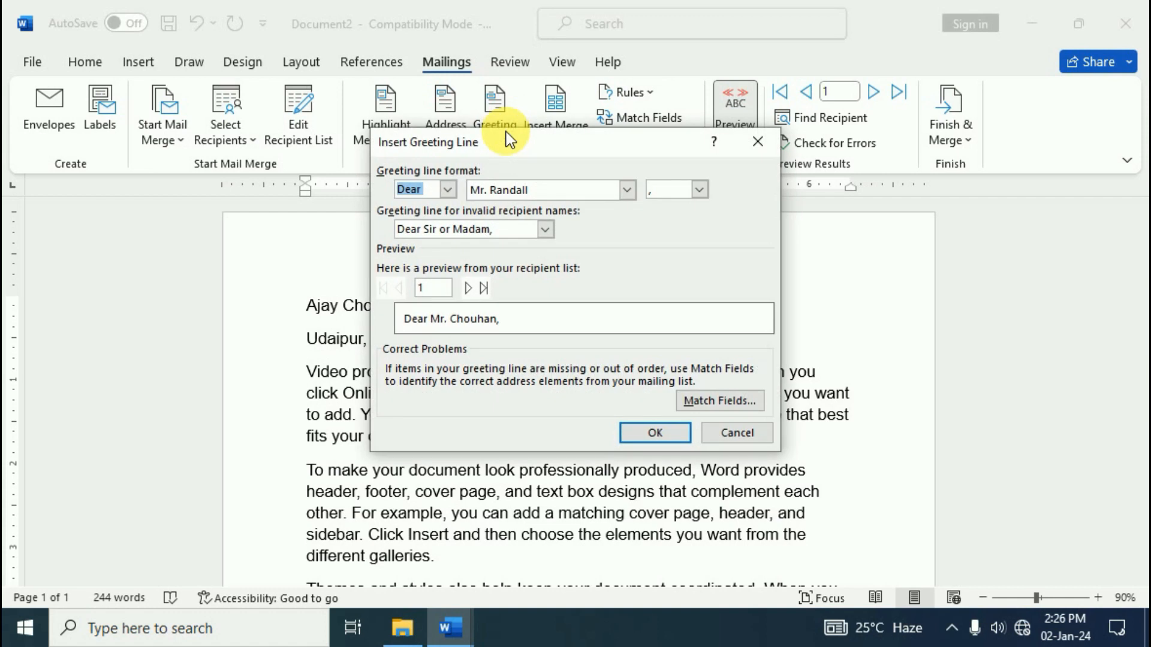
left_click(447, 189)
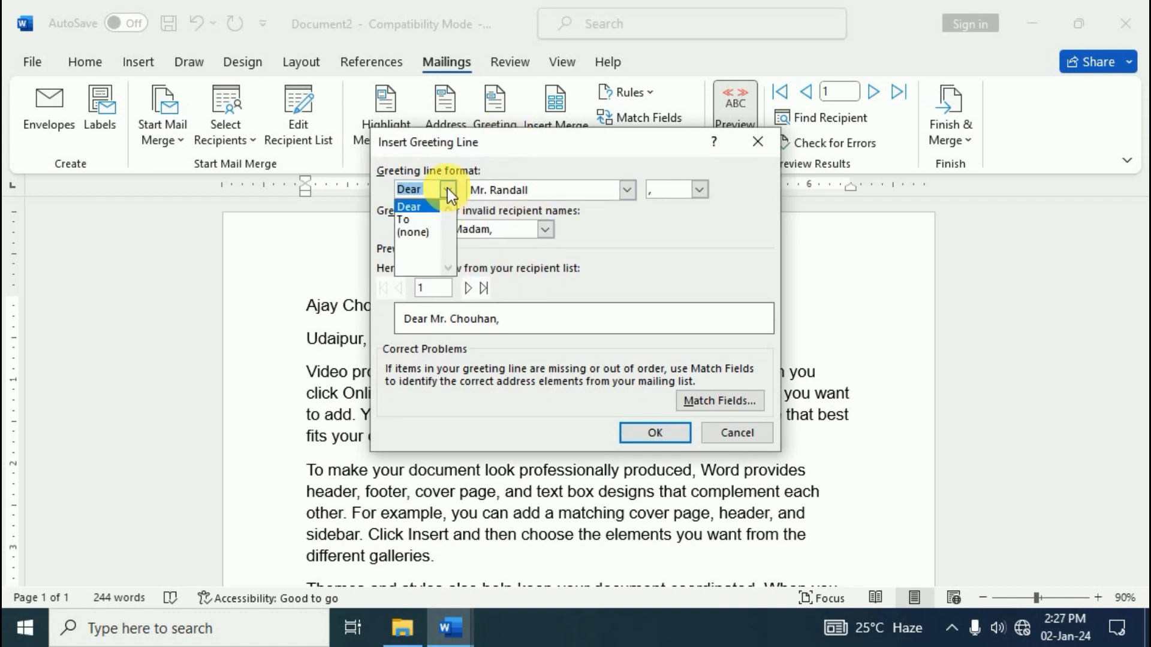
left_click(595, 245)
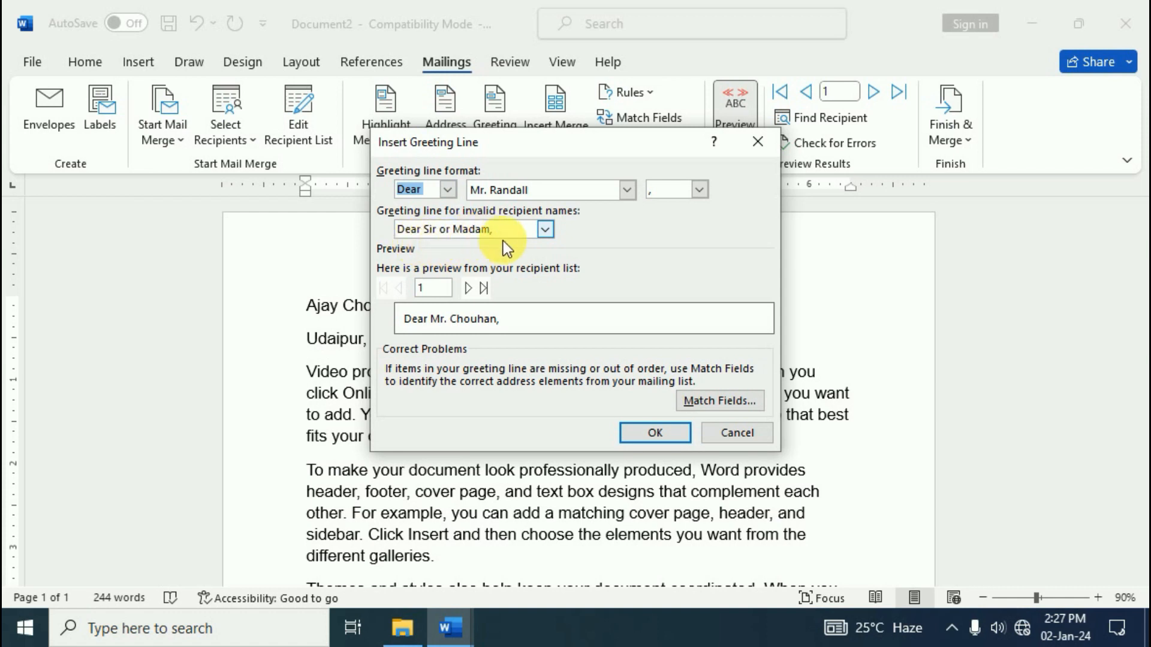
left_click(627, 192)
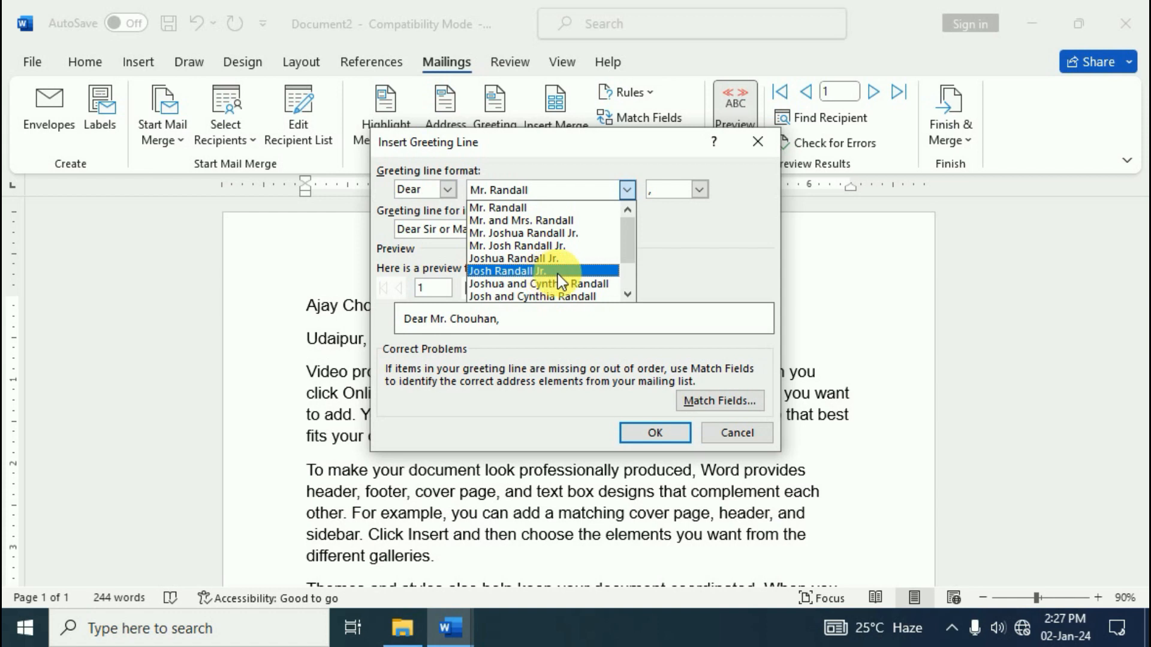
left_click(667, 279)
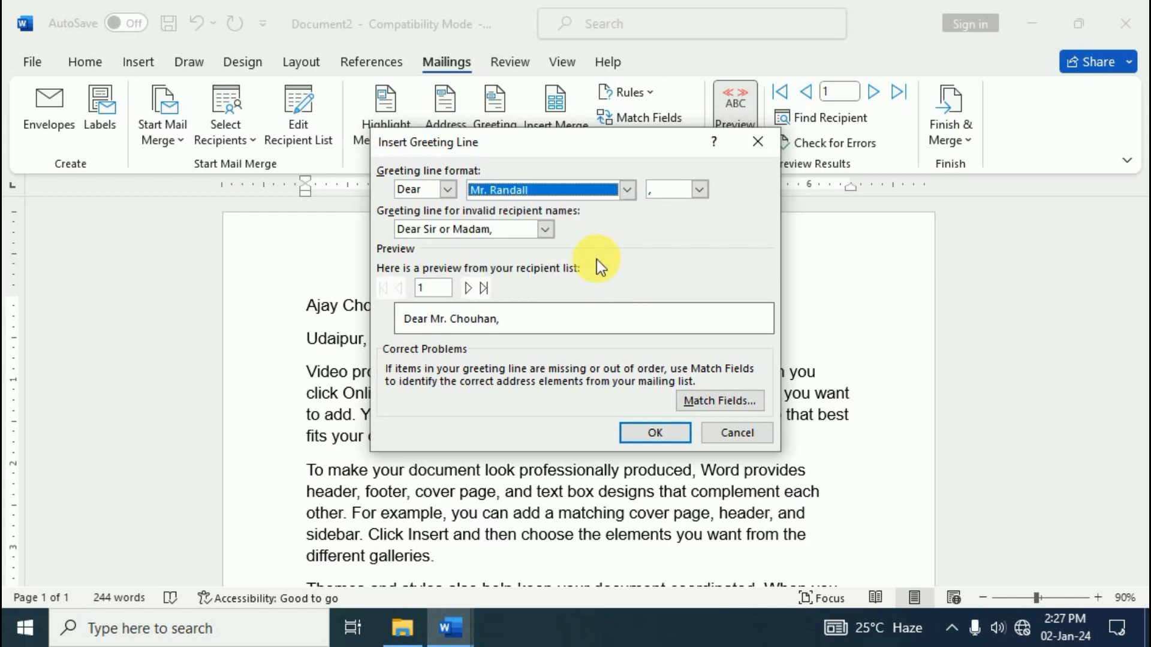
left_click(758, 142)
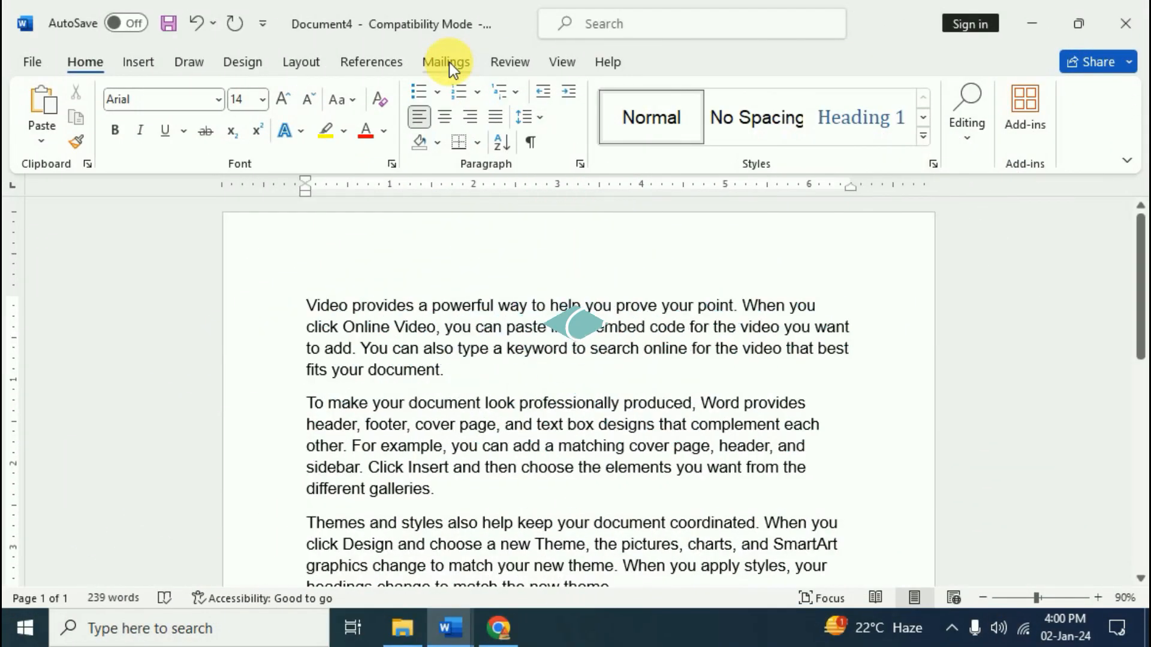
Attach Desktop\Record.mdb as the recipient list and confirm its six checked recipients
left_click(449, 62)
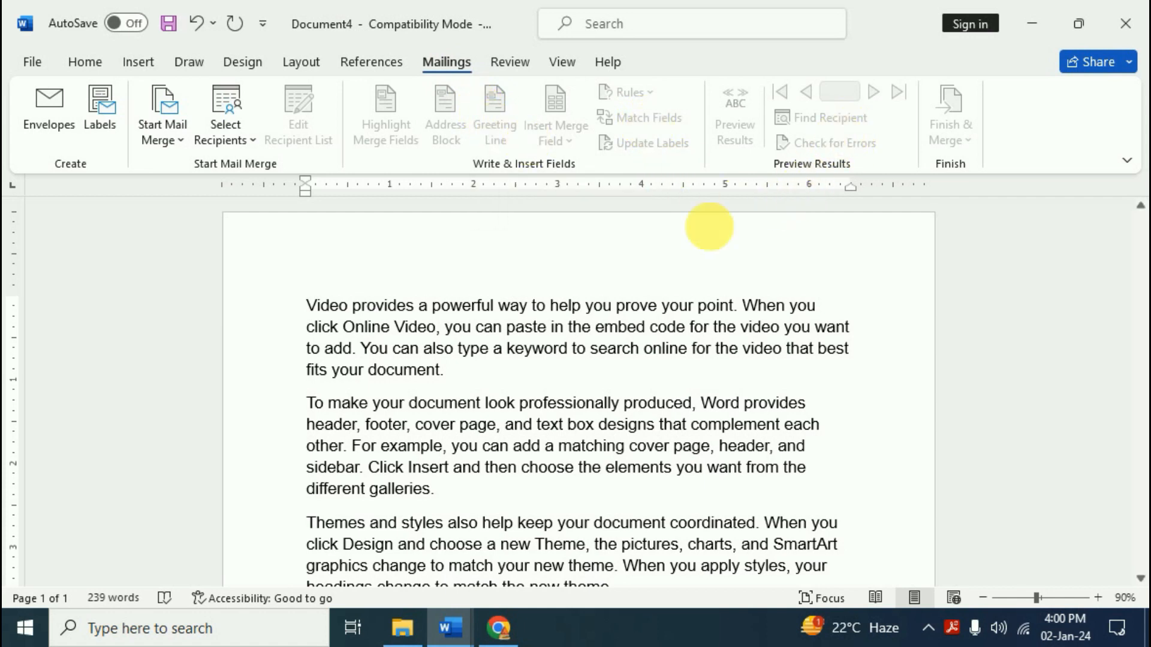
left_click(236, 135)
left_click(258, 201)
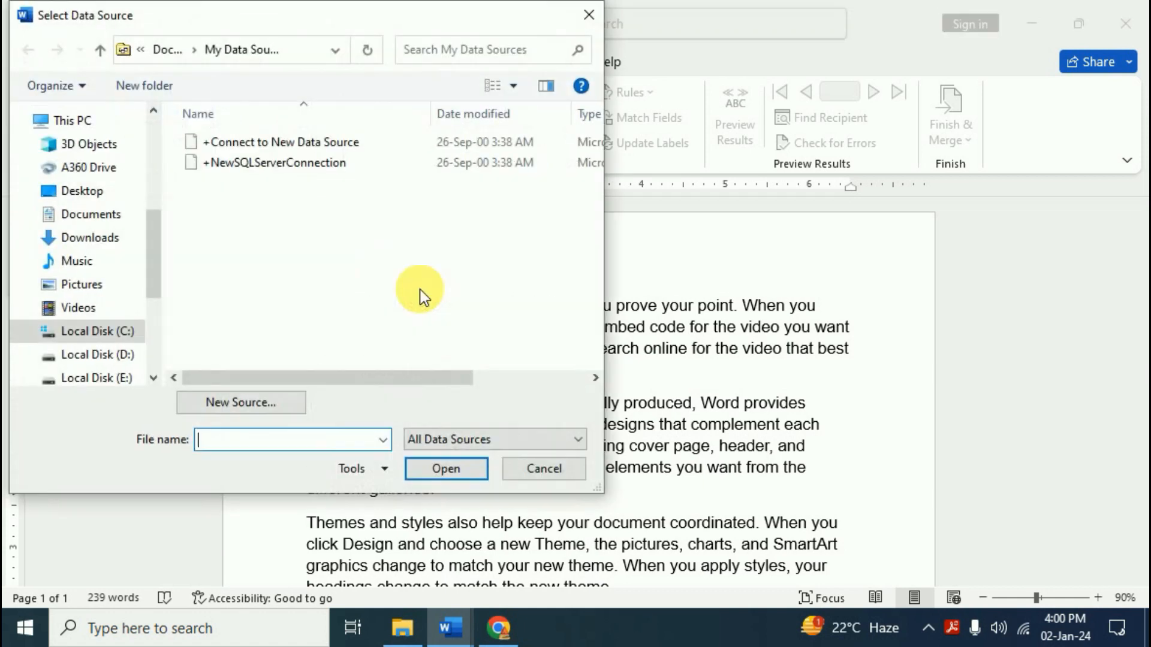
left_click(98, 205)
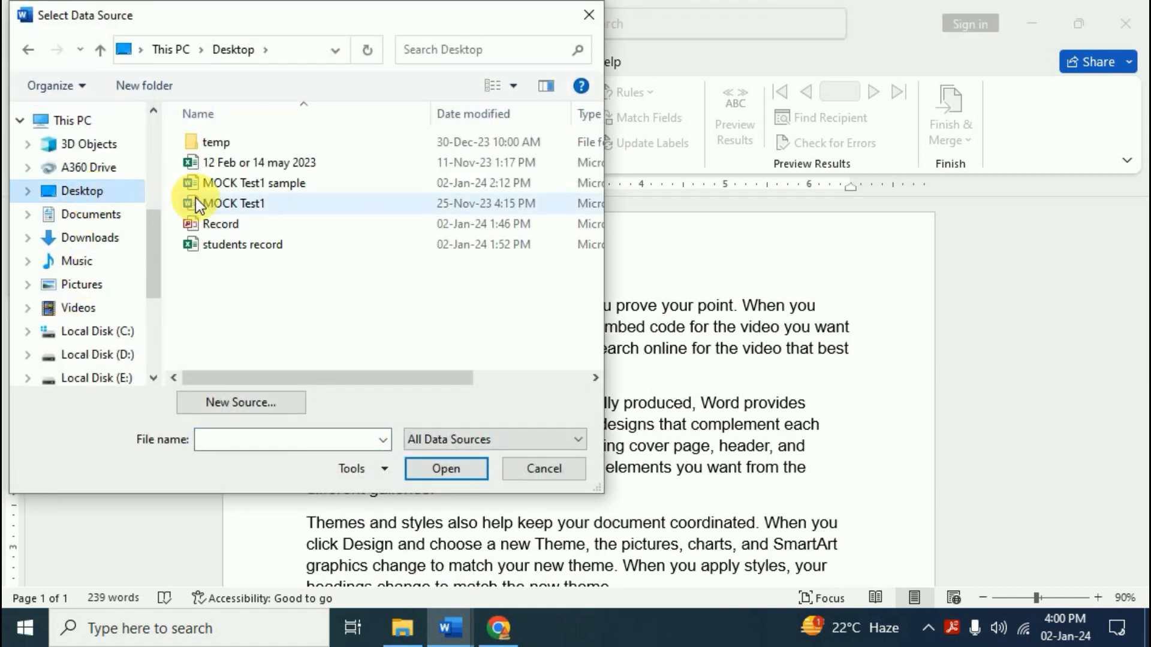
left_click(216, 225)
left_click(421, 465)
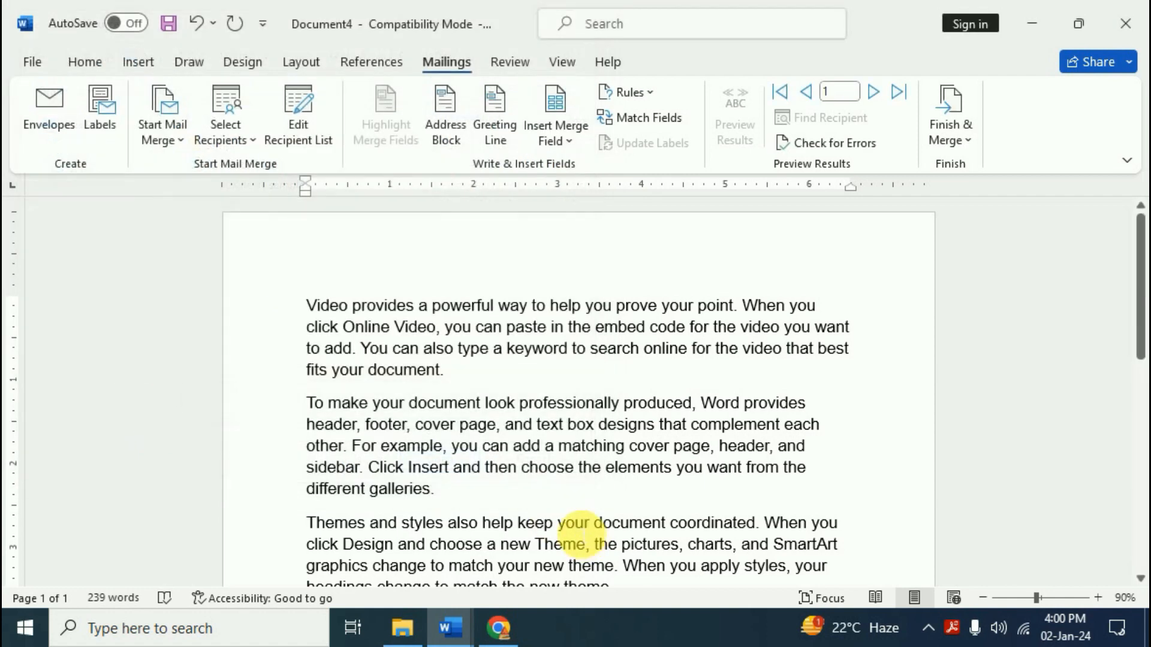
left_click(303, 144)
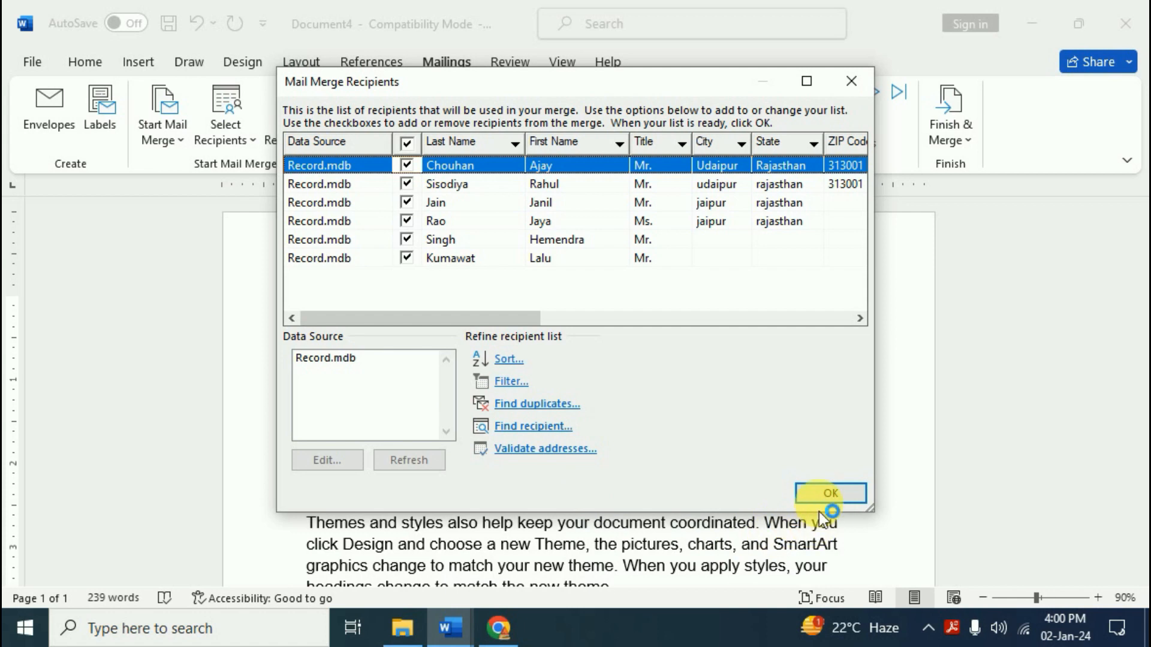
left_click(819, 493)
scroll(329, 296, "up", 1)
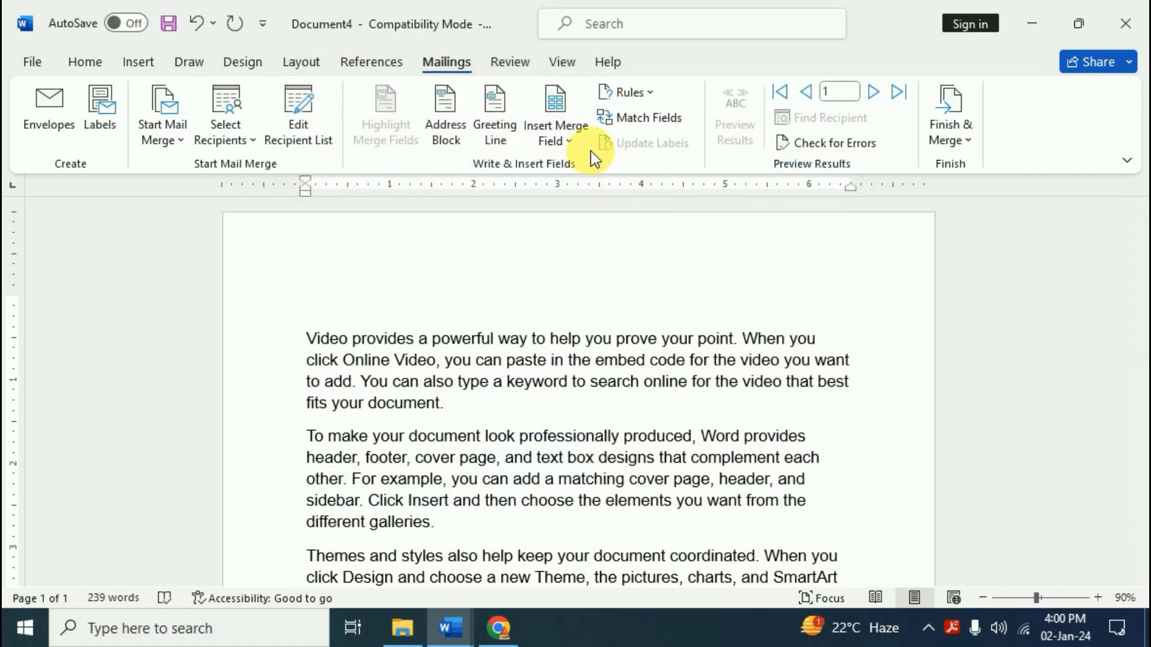
Insert the Title, First_Name and Last_Name merge fields at the top of the letter
left_click(580, 138)
left_click(597, 171)
left_click(555, 126)
left_click(593, 196)
left_click(555, 131)
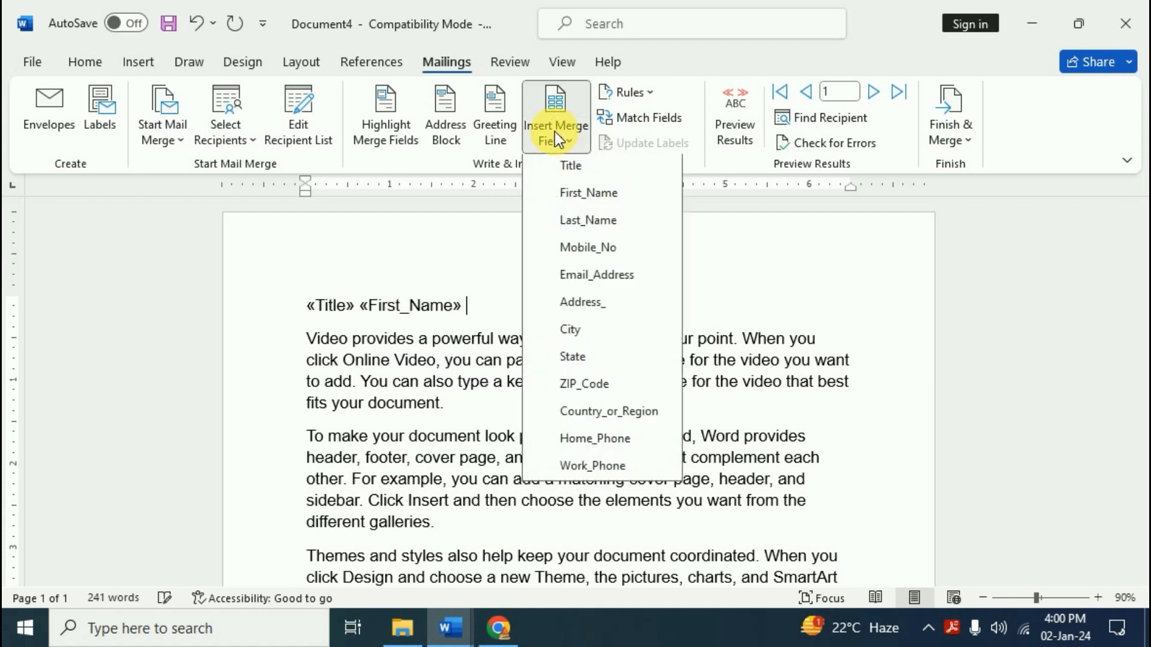
left_click(595, 222)
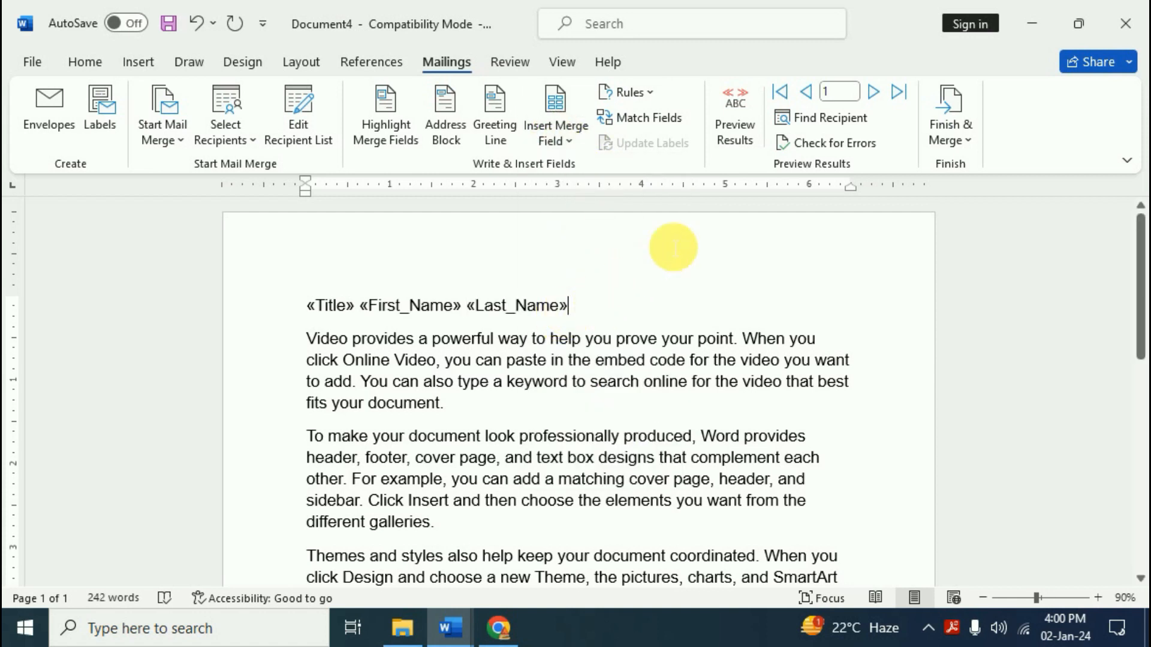
Preview the fields with recipient data, checking the next record and returning to record 1
left_click(738, 138)
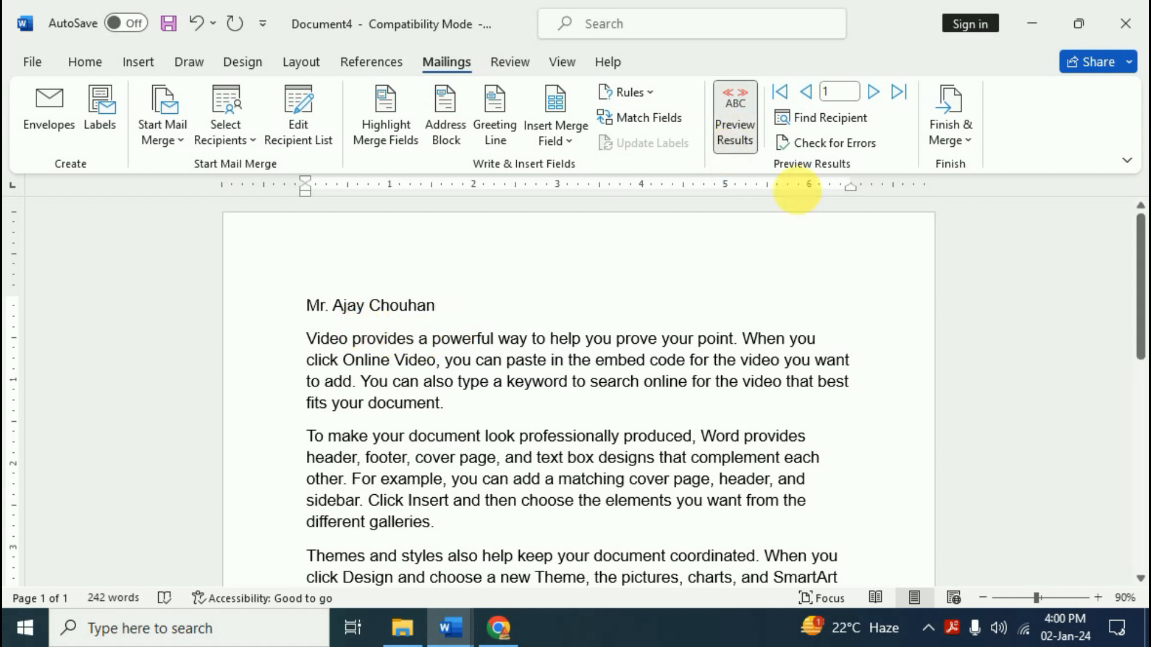
left_click(871, 92)
left_click(806, 92)
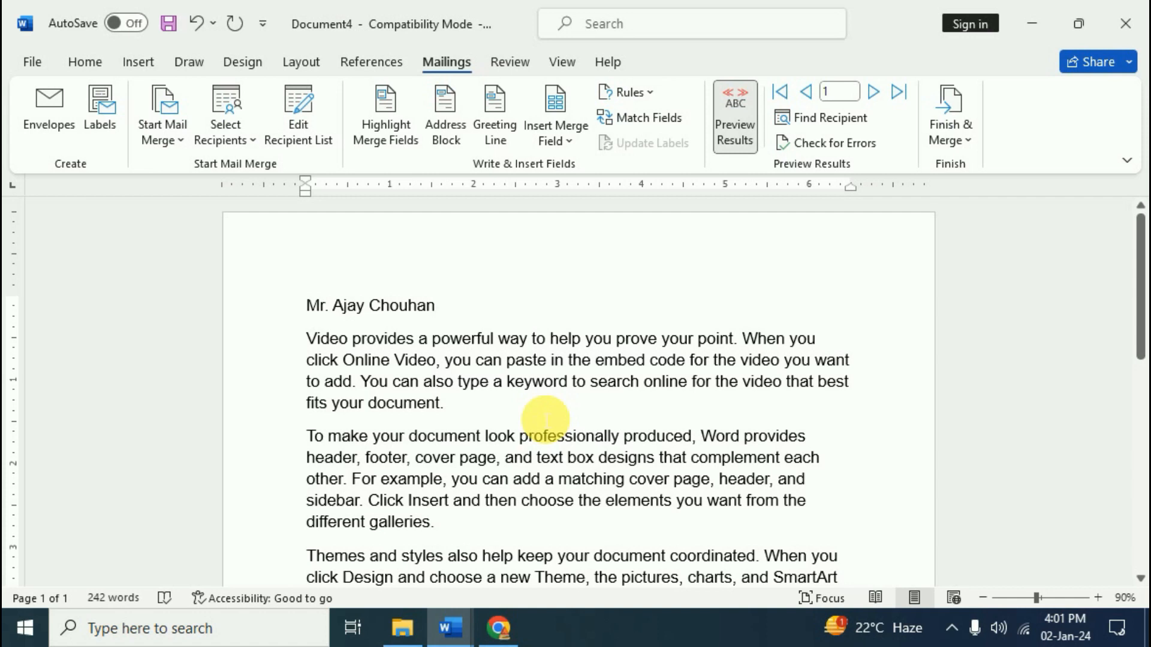
Search all fields for the second recipient's first name to preview record 2's letter
left_click(851, 120)
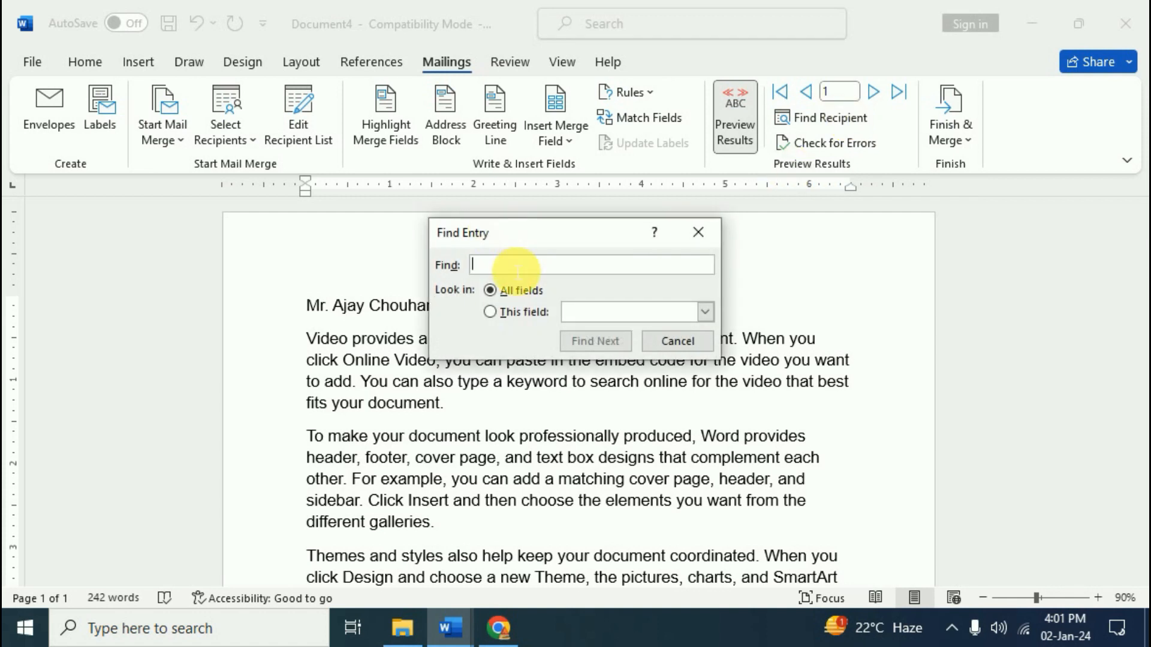
type("Rahul")
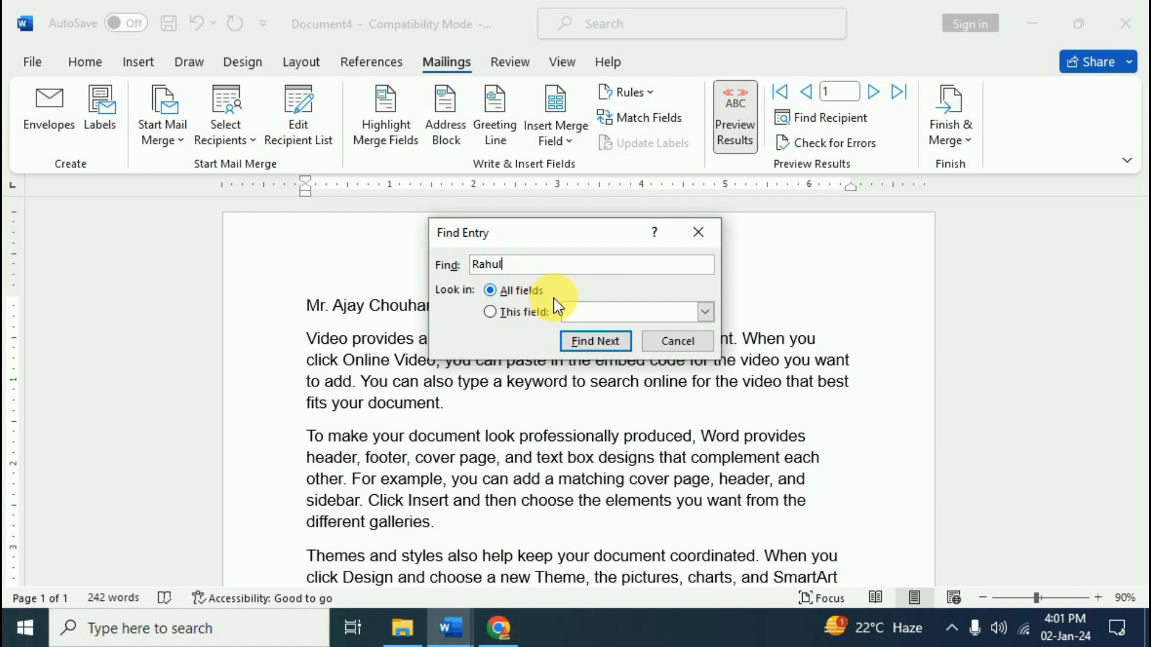
left_click(599, 354)
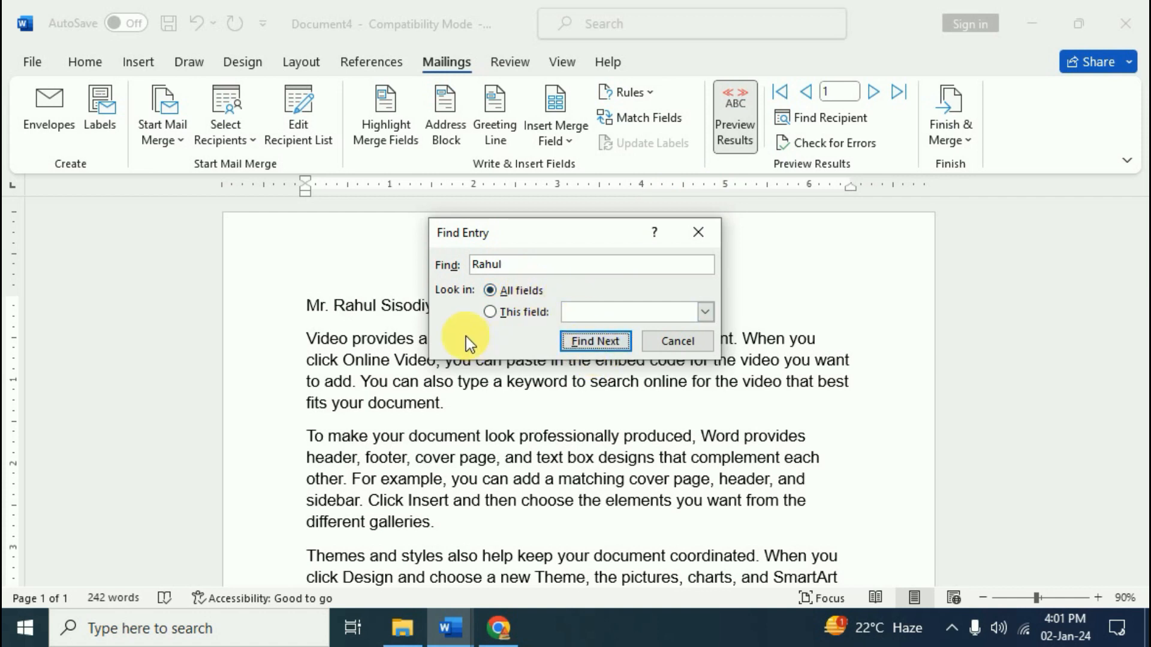
left_click_drag(594, 240, 754, 247)
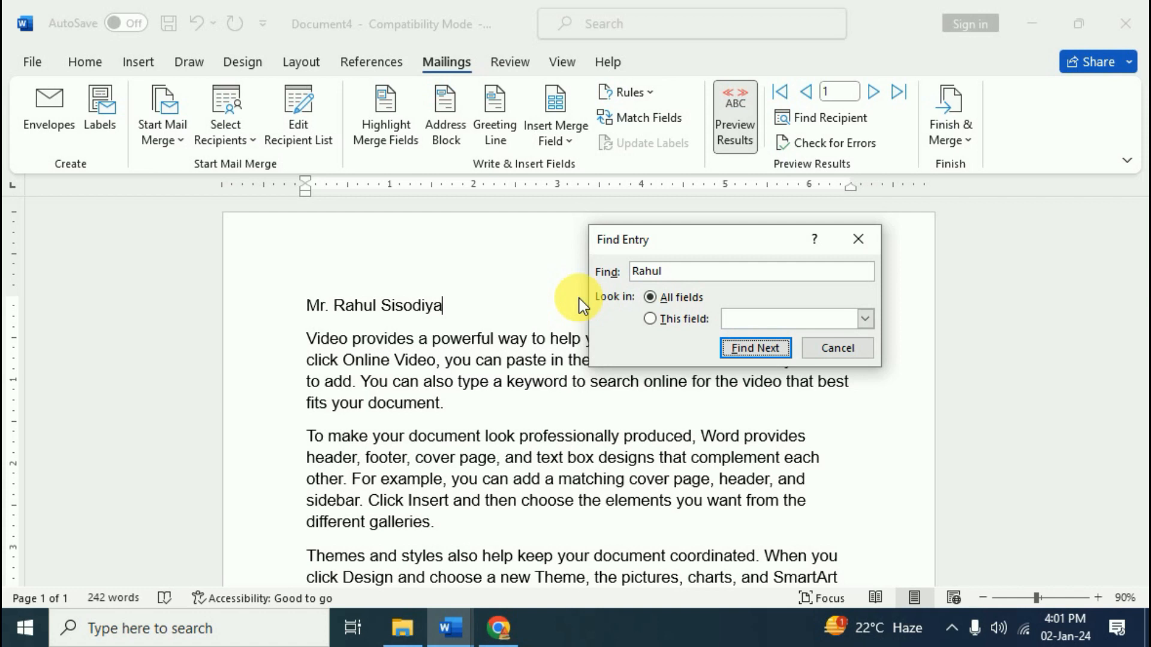
key("Return")
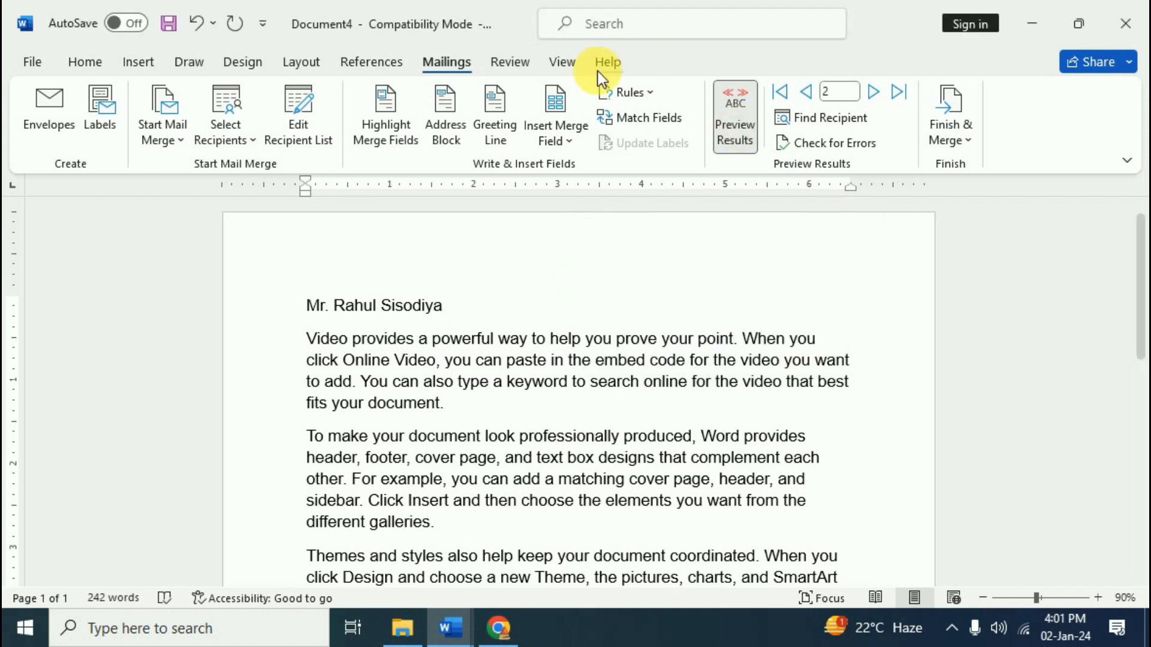
left_click(661, 119)
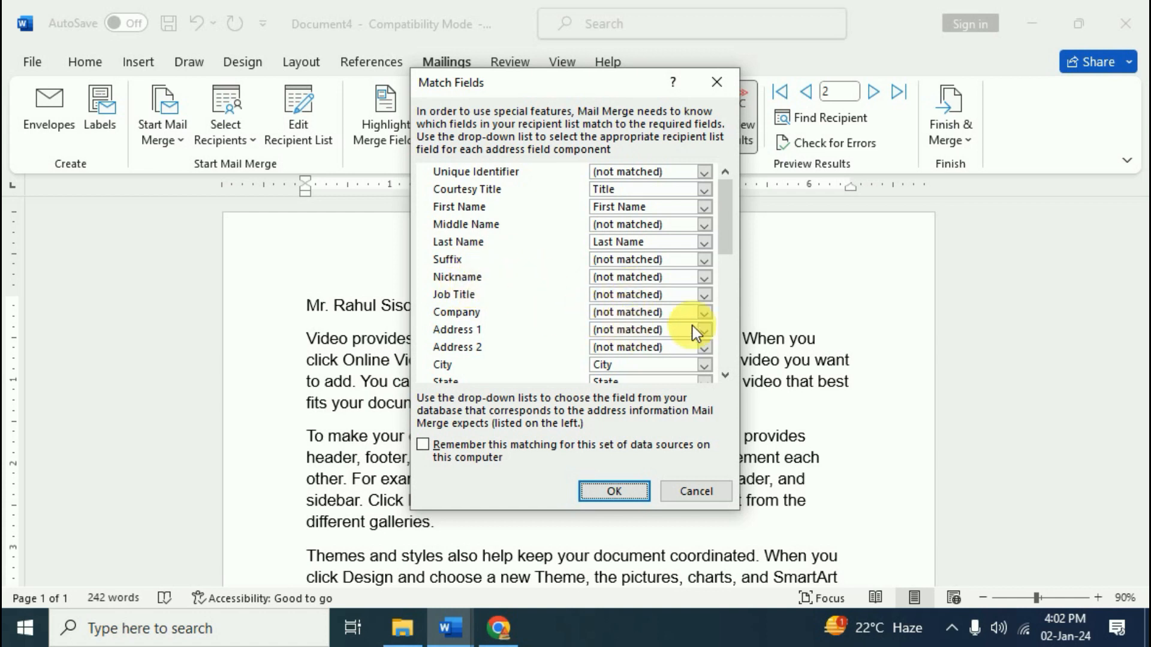
left_click(726, 375)
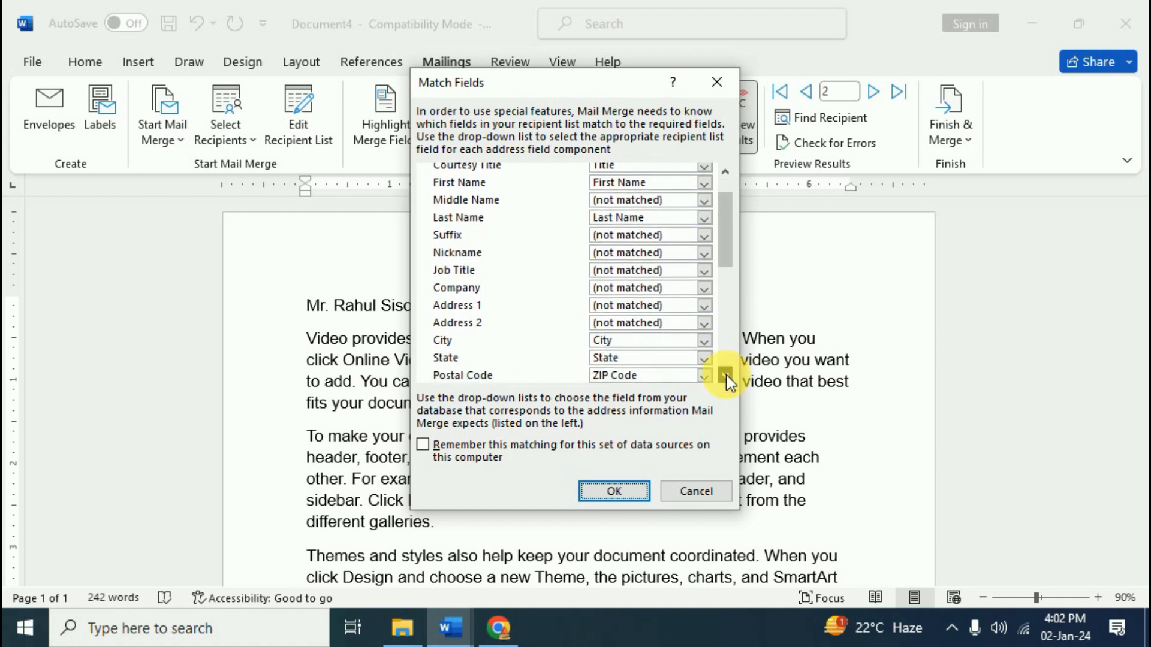
left_click(722, 91)
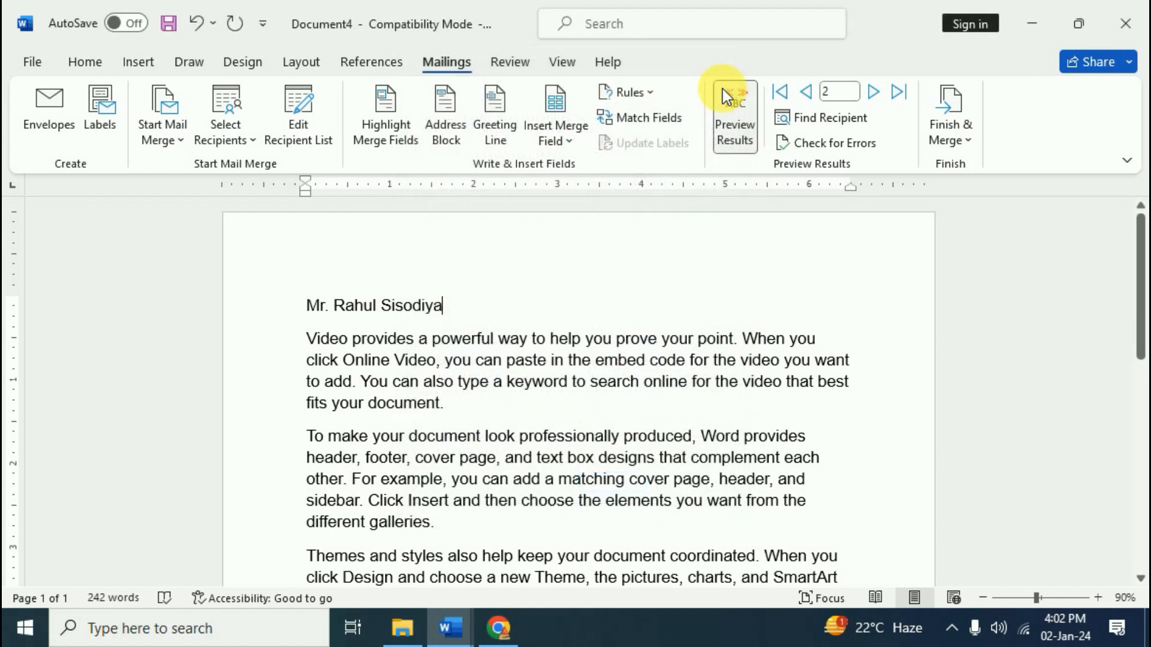
left_click(672, 118)
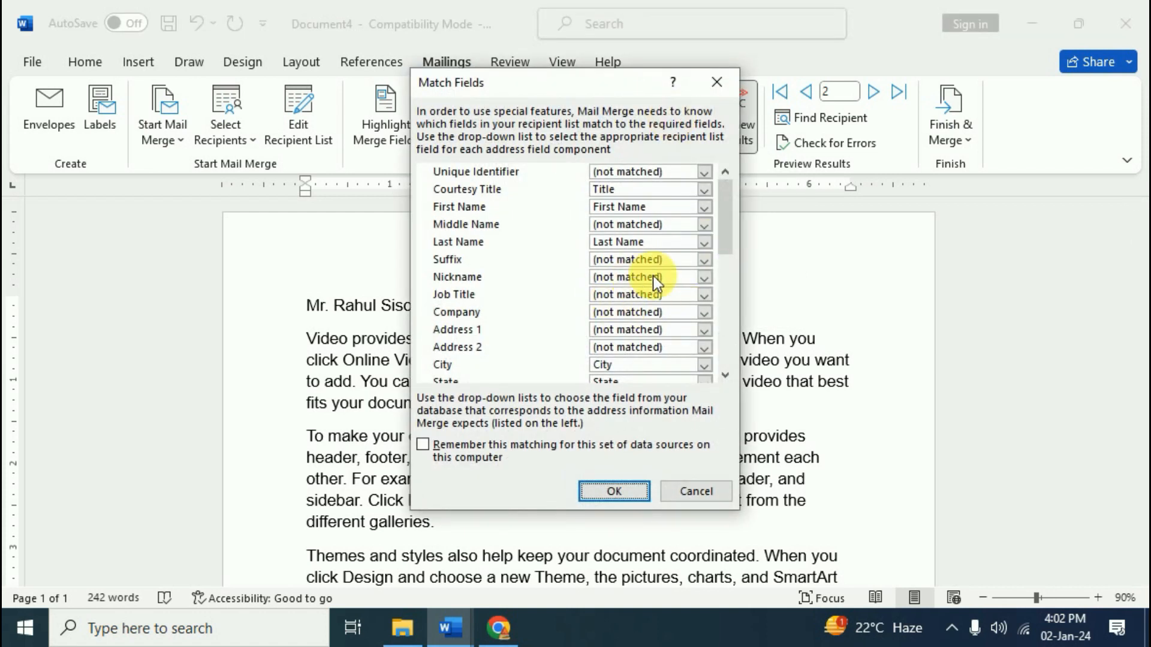
left_click(717, 84)
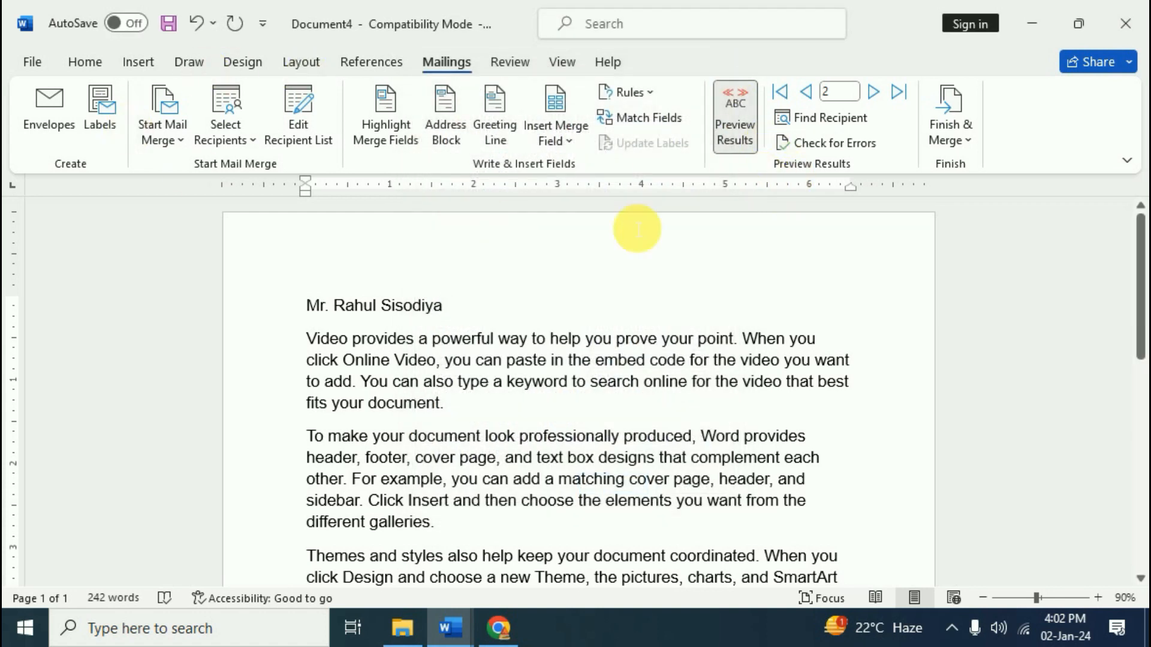